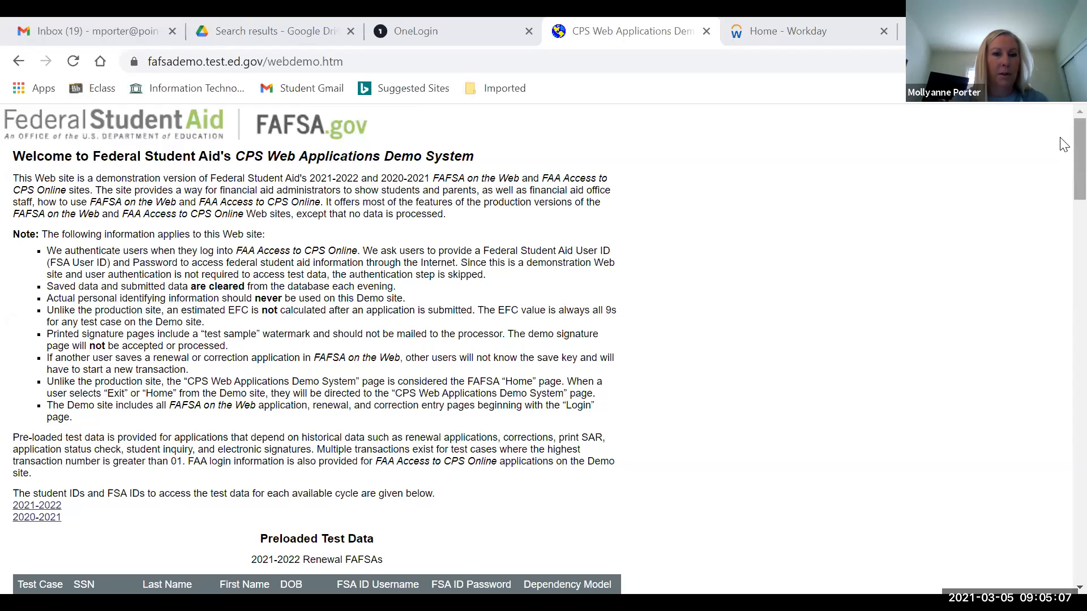
# - Scroll to the bottom of the demo site and launch the FAFSA on the Web Demo System
pyautogui.scroll(-5, 1063, 193)
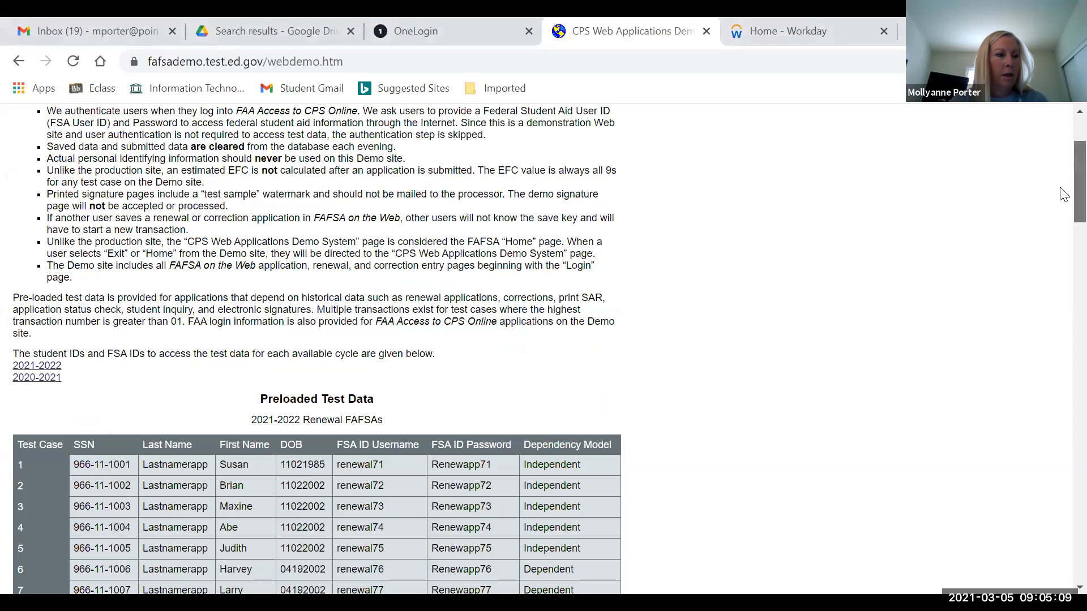
pyautogui.scroll(-3, 1064, 206)
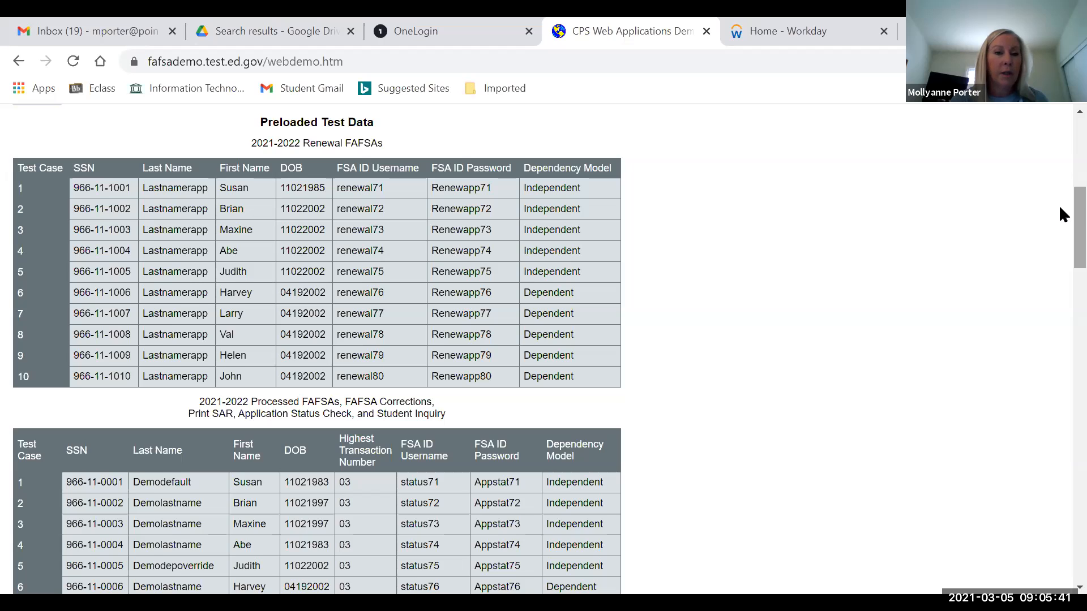
pyautogui.scroll(-2, 1058, 205)
pyautogui.scroll(-3, 1060, 221)
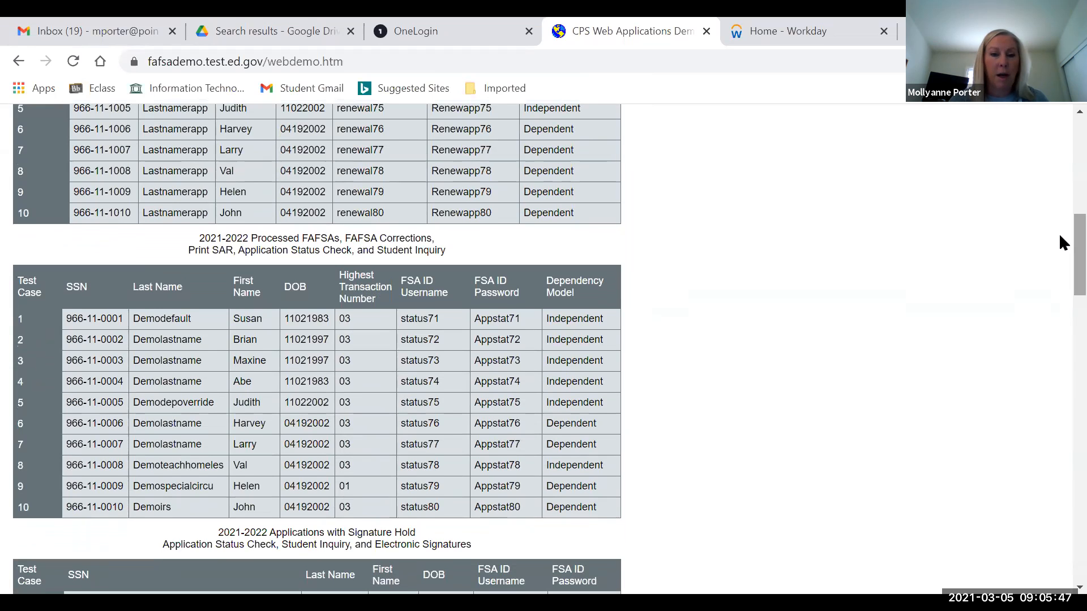
pyautogui.scroll(-1, 1058, 244)
pyautogui.moveTo(1059, 237); pyautogui.dragTo(1060, 354)
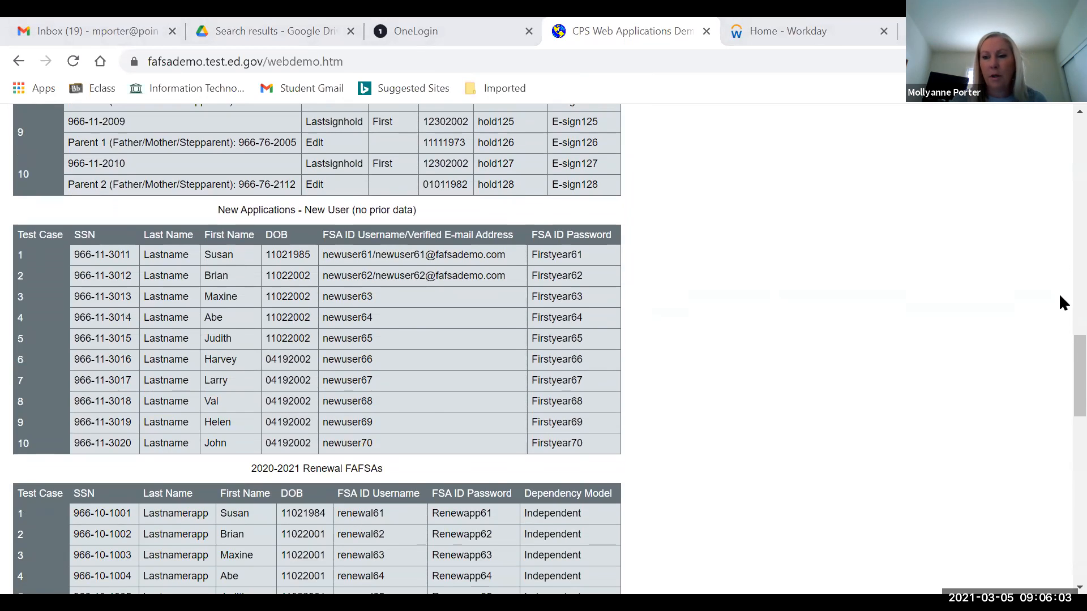
pyautogui.moveTo(1059, 415); pyautogui.dragTo(1058, 572)
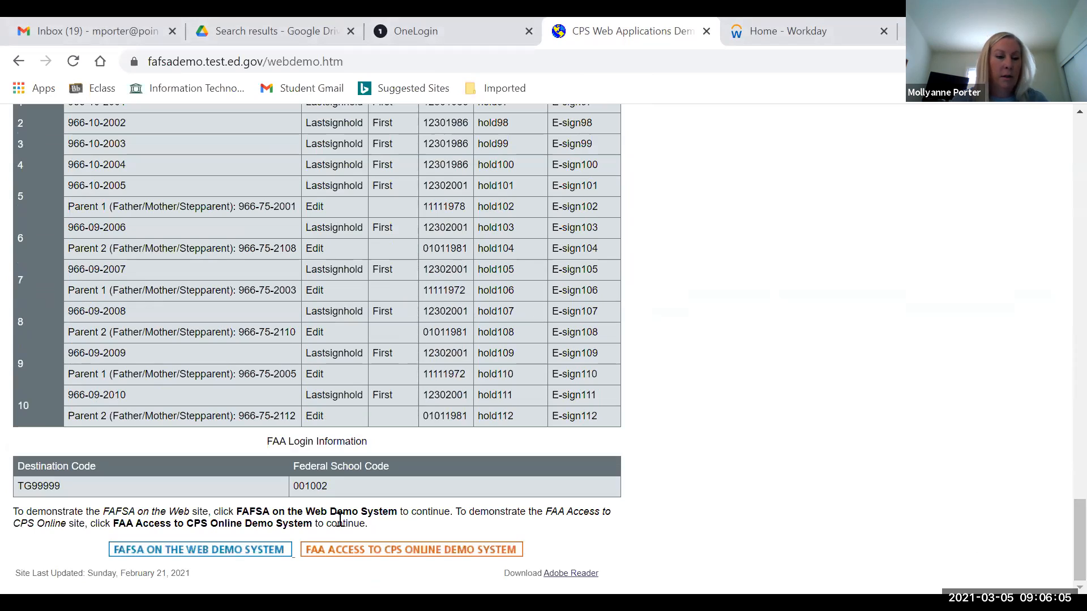
pyautogui.click(205, 556)
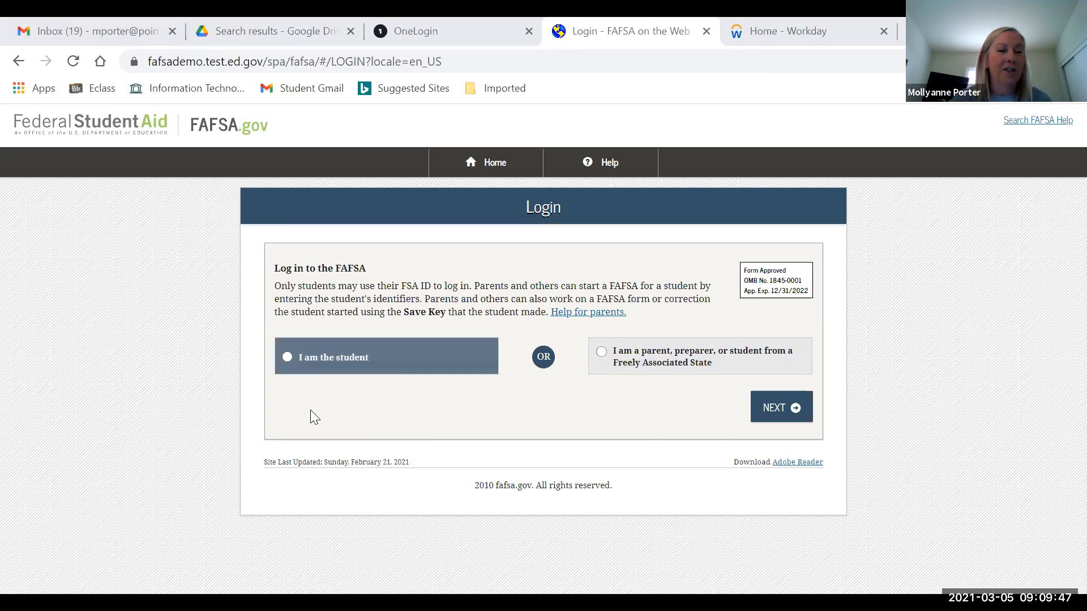
# - Log in as the student, entering the test FSA ID username and pasting the password
pyautogui.click(288, 357)
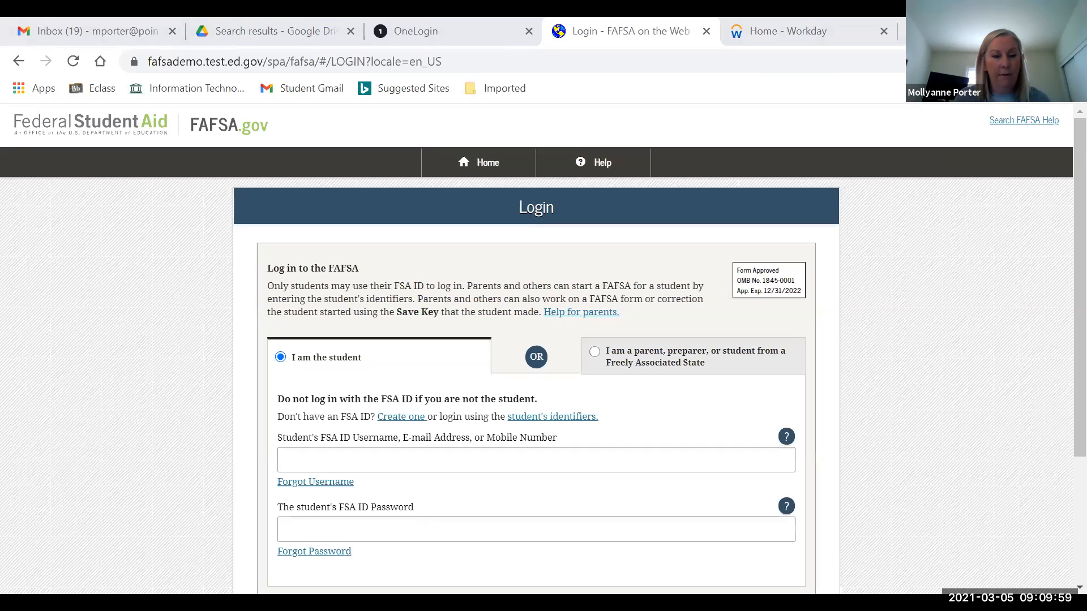
pyautogui.click(304, 462)
pyautogui.write('newuser65')
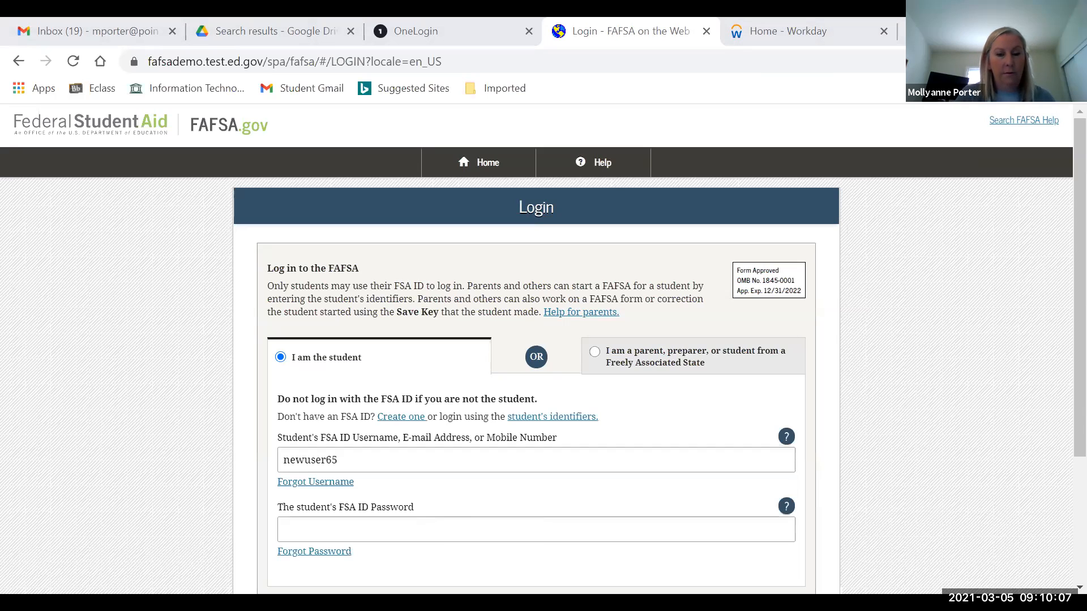
pyautogui.click(412, 524)
pyautogui.hotkey('ctrl', 'v')
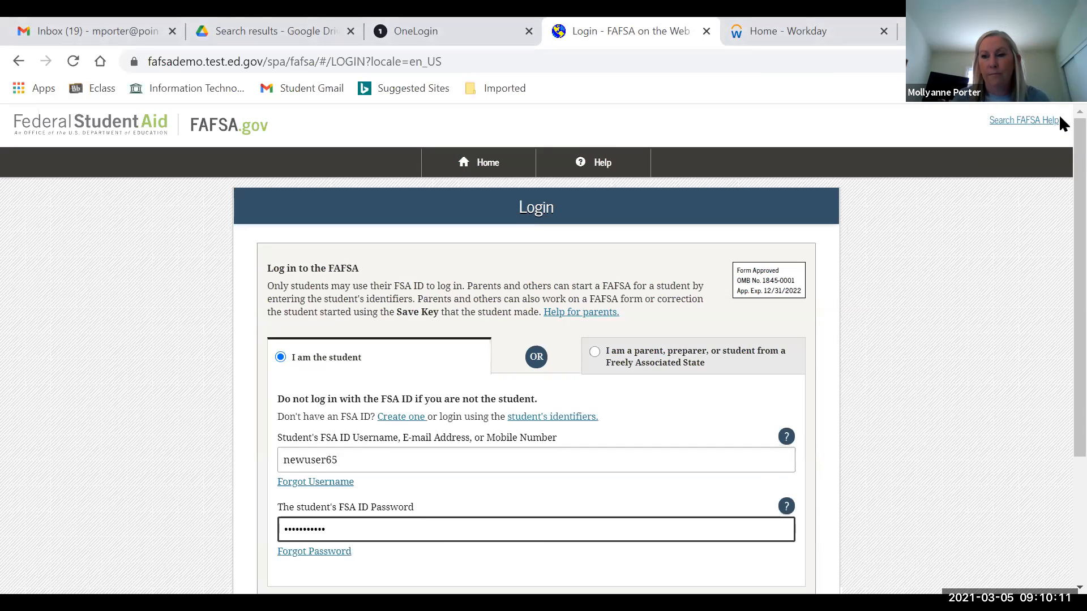
pyautogui.moveTo(1079, 130); pyautogui.dragTo(1079, 277)
pyautogui.click(774, 445)
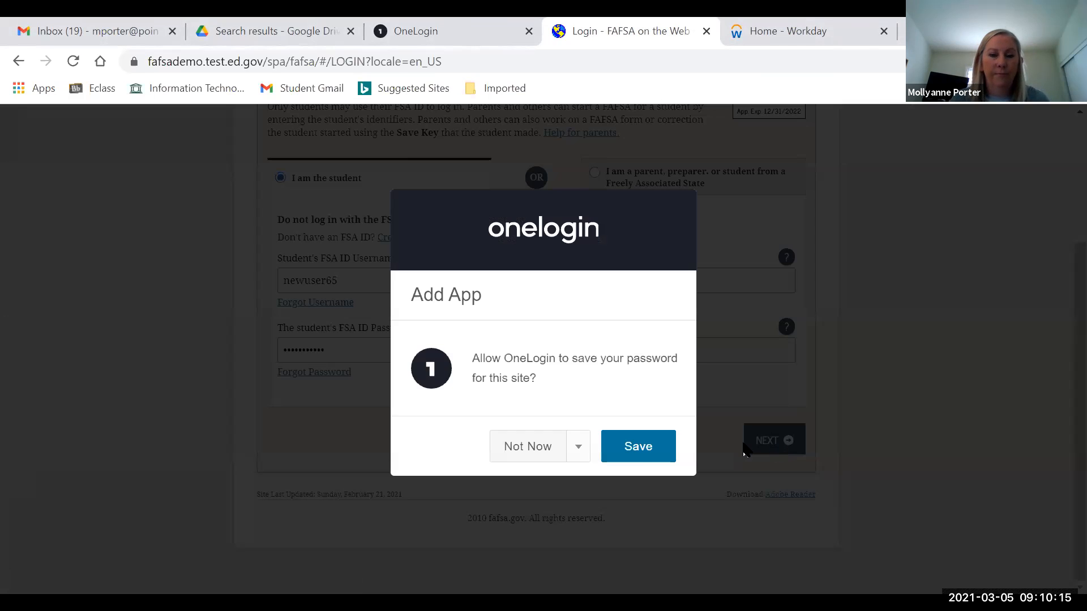
# - Decline saving the browser password and accept the disclaimer
pyautogui.click(511, 447)
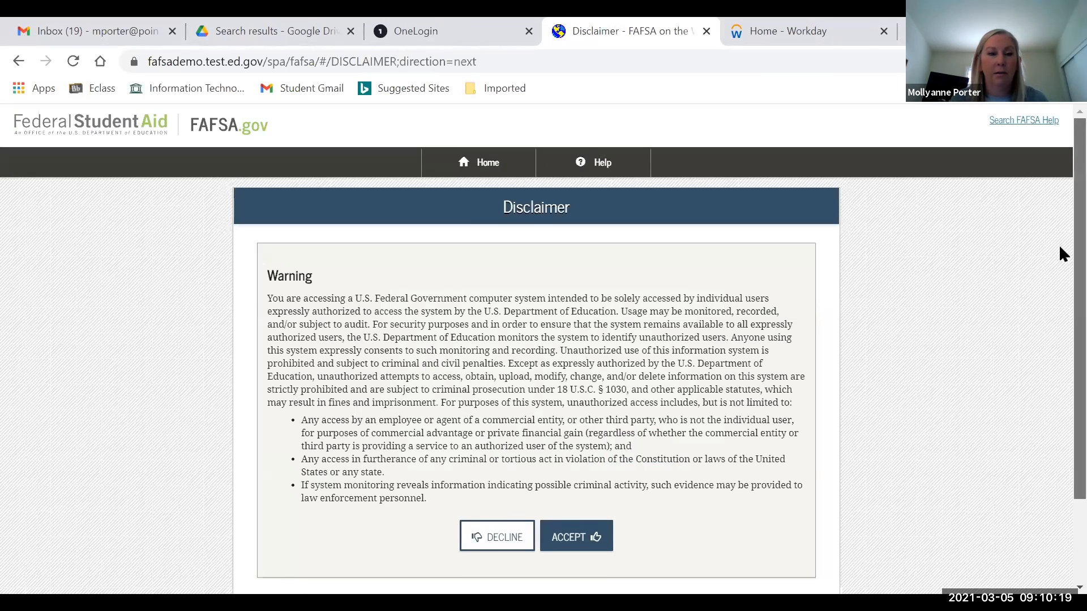
pyautogui.scroll(-2, 1062, 255)
pyautogui.scroll(-1, 1062, 304)
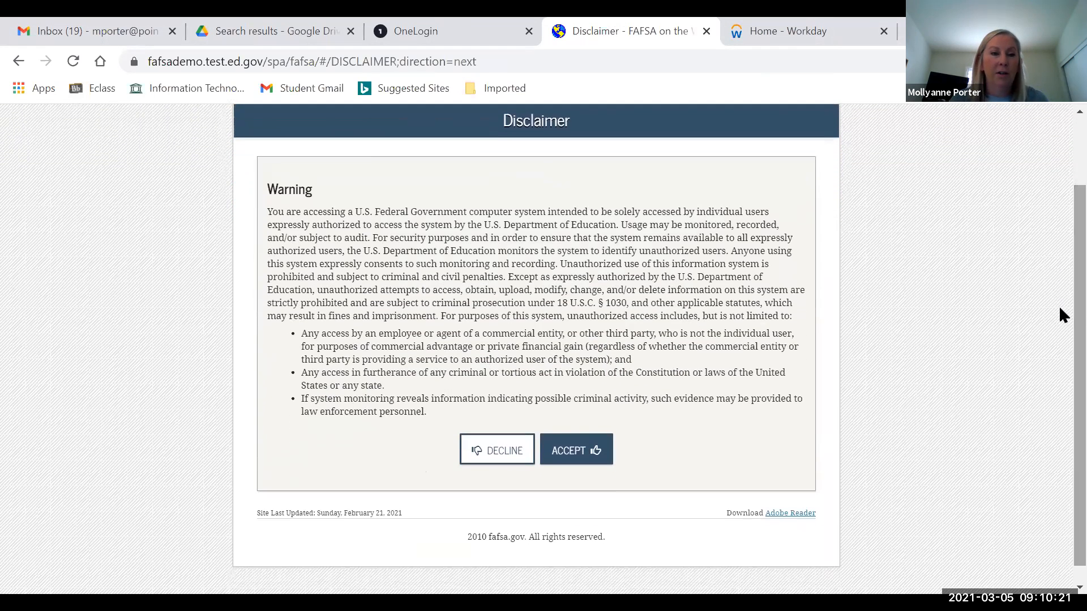
pyautogui.click(567, 450)
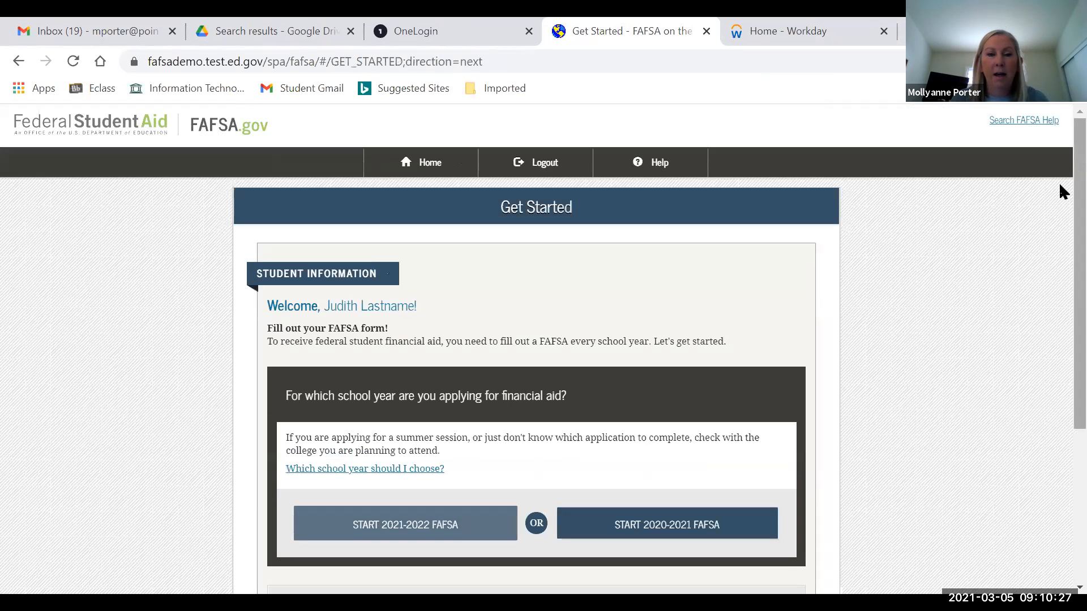
# - Choose the 2021–2022 FAFSA on the Get Started page
pyautogui.scroll(-2, 1059, 192)
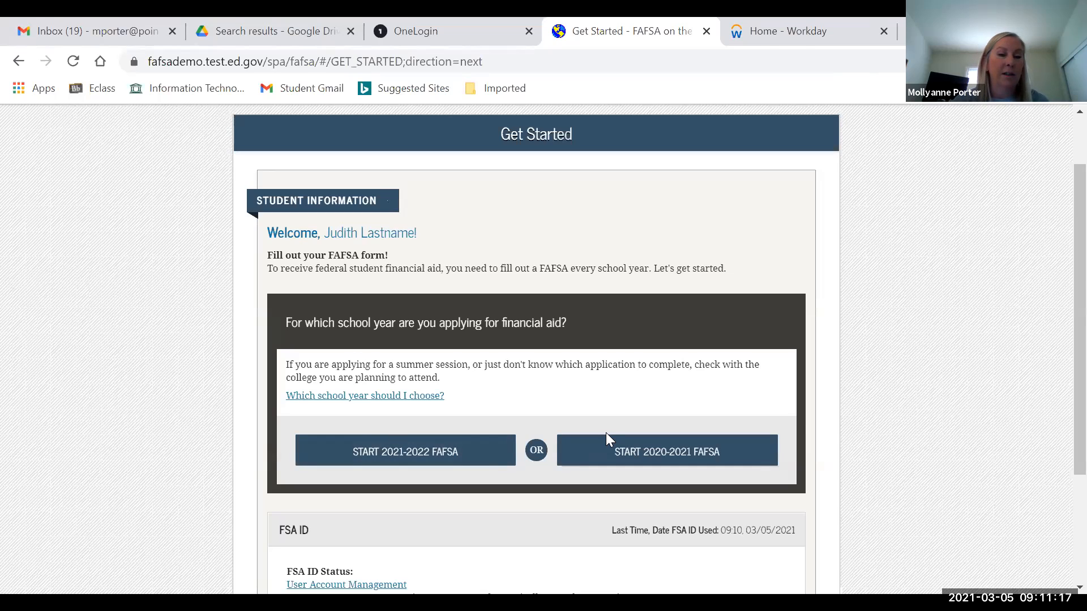
pyautogui.click(736, 459)
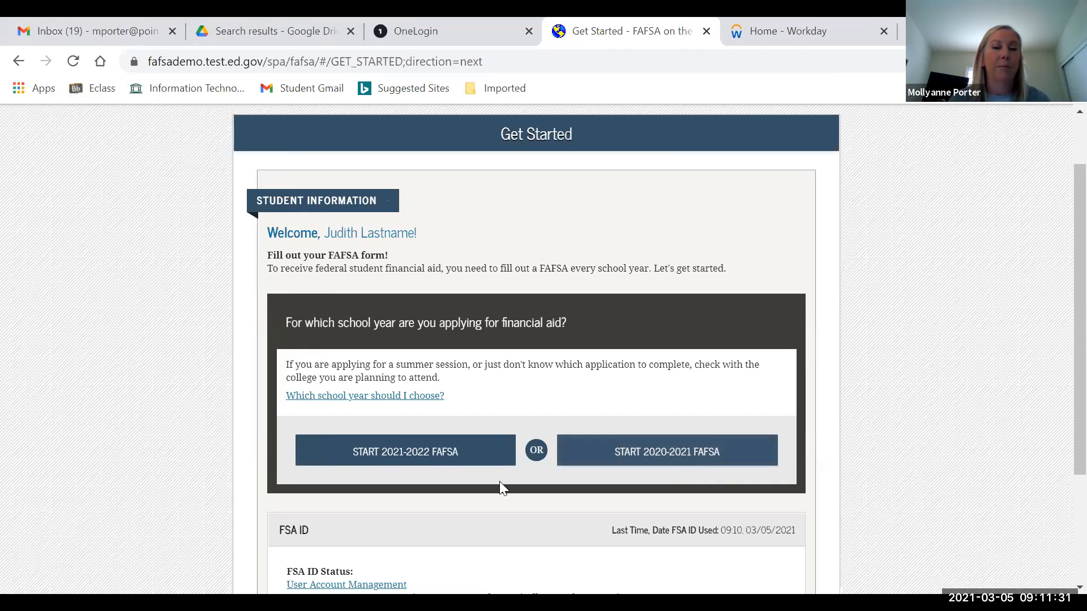
pyautogui.click(407, 453)
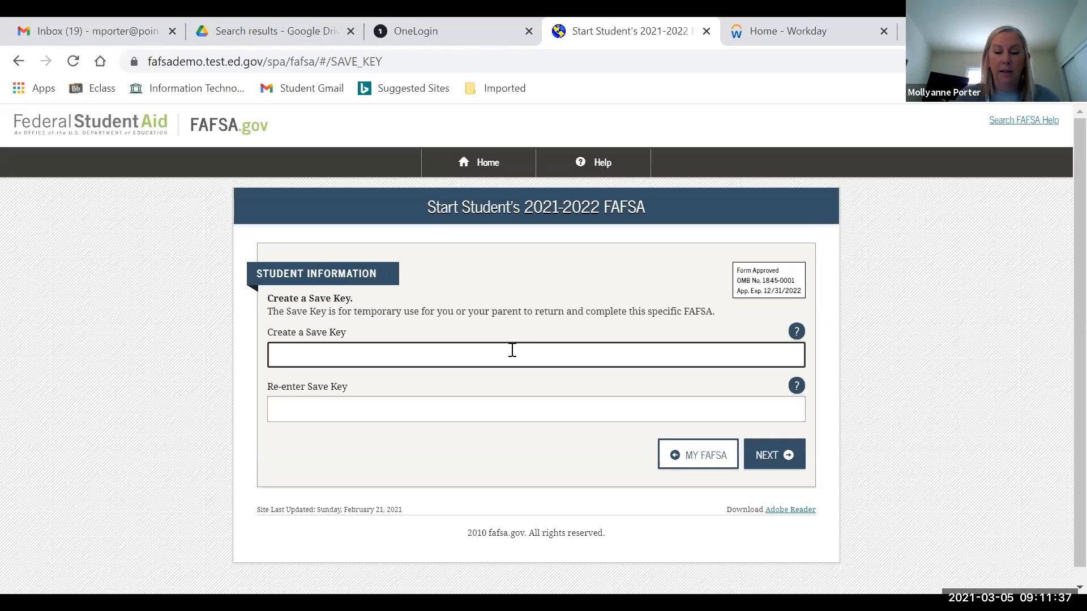
# - Enter a four-character save key, re-enter it to confirm, and submit
pyautogui.write('••••')
pyautogui.press('Tab')
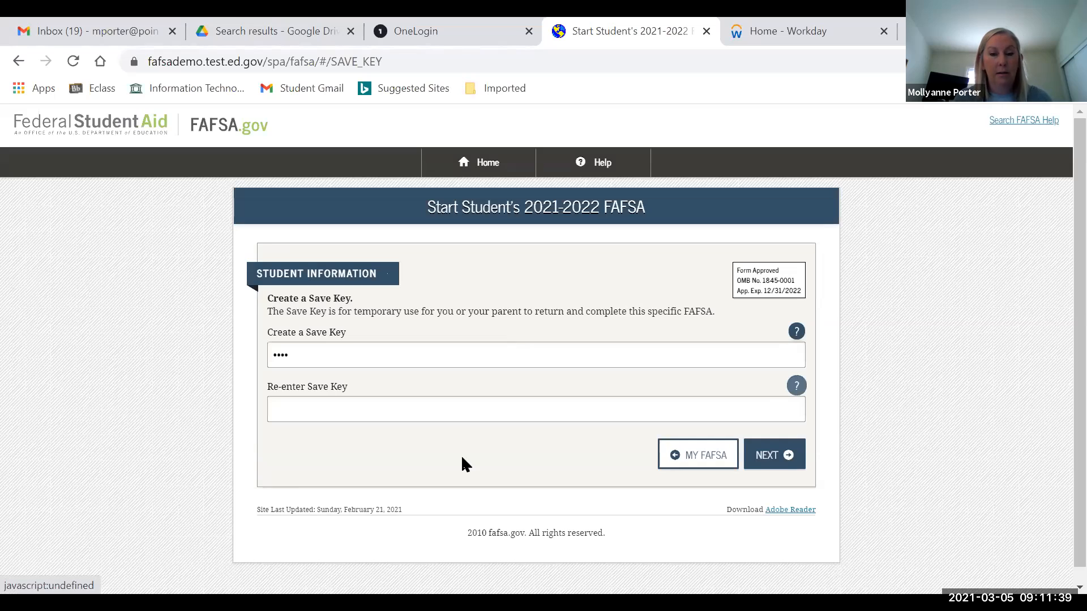
pyautogui.click(458, 412)
pyautogui.write('•')
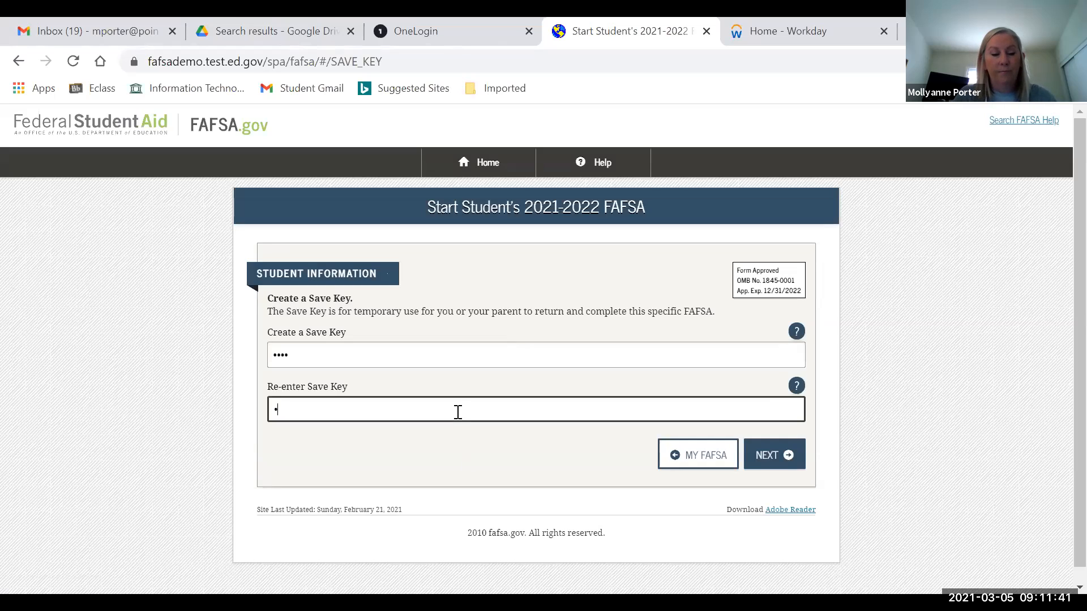
pyautogui.write('•••')
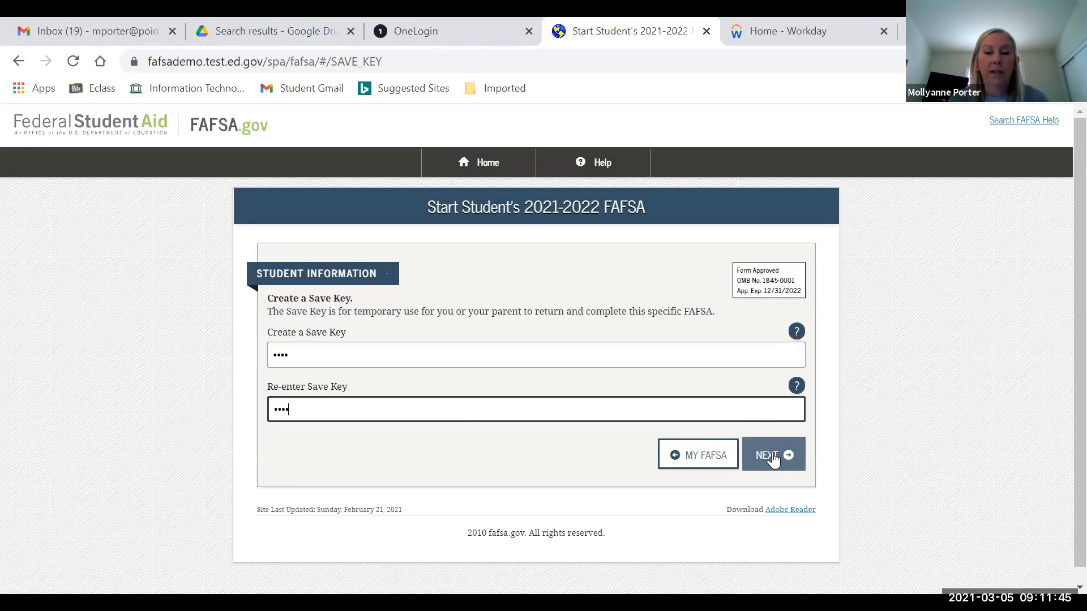
pyautogui.click(772, 453)
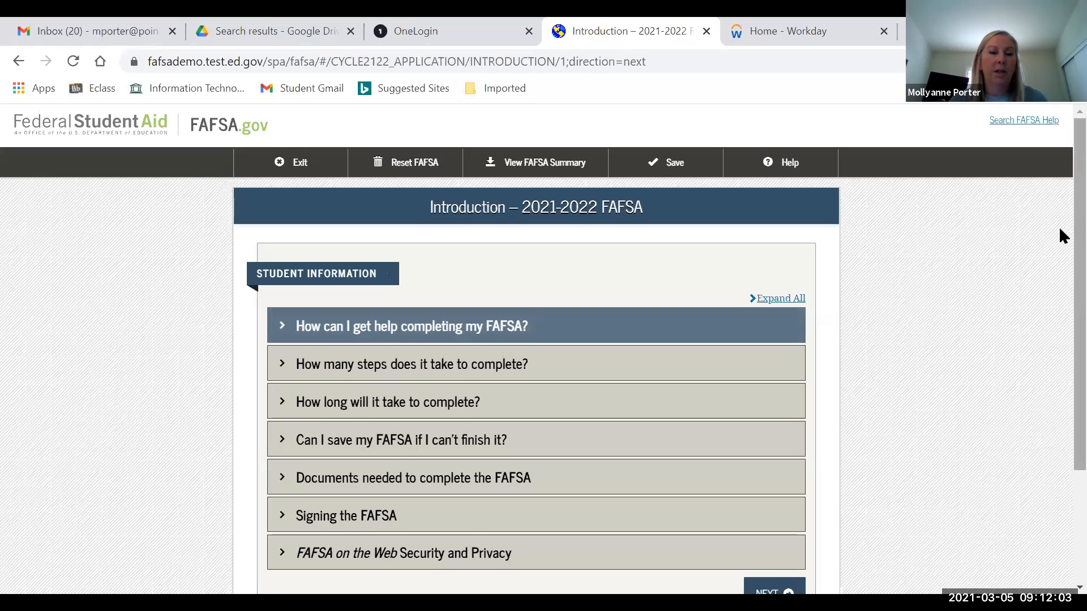
# - Expand and collapse the FAQs on the number of steps, completion time, and saving progress
pyautogui.scroll(-1, 1058, 230)
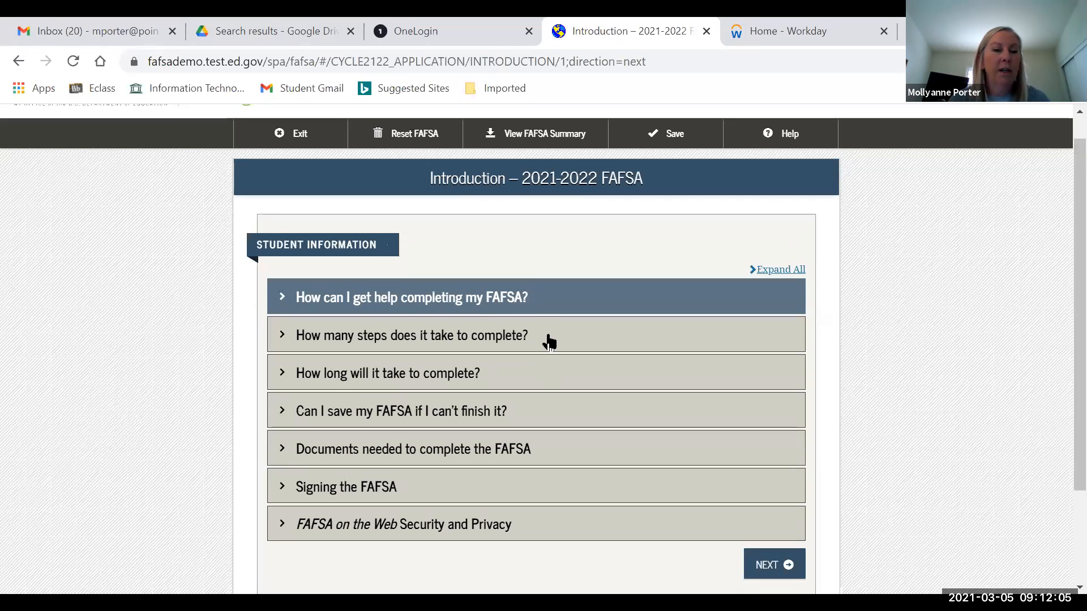
pyautogui.click(384, 344)
pyautogui.click(384, 344)
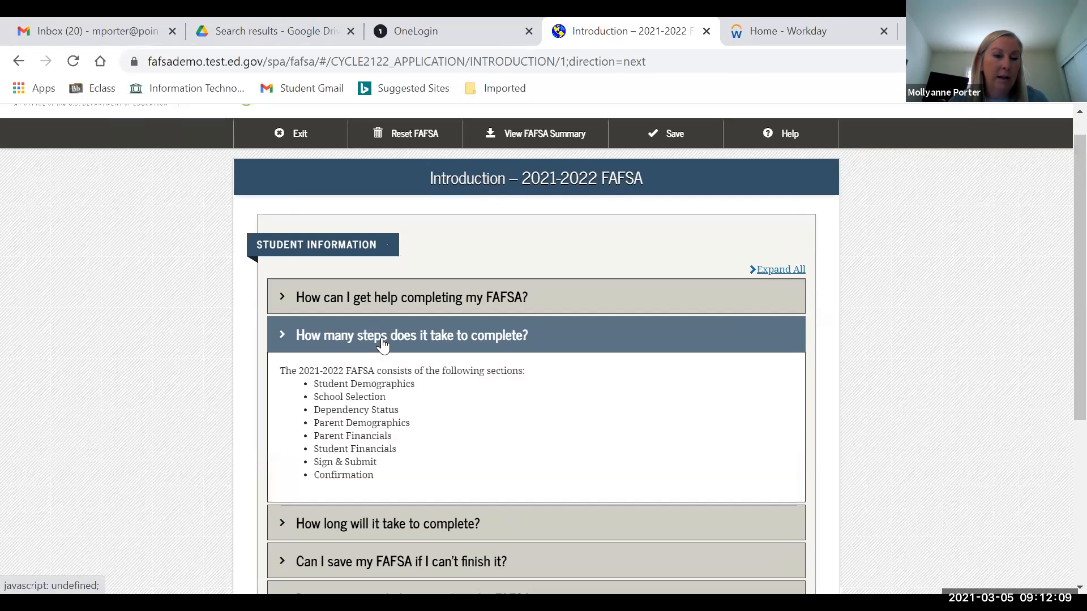
pyautogui.click(281, 339)
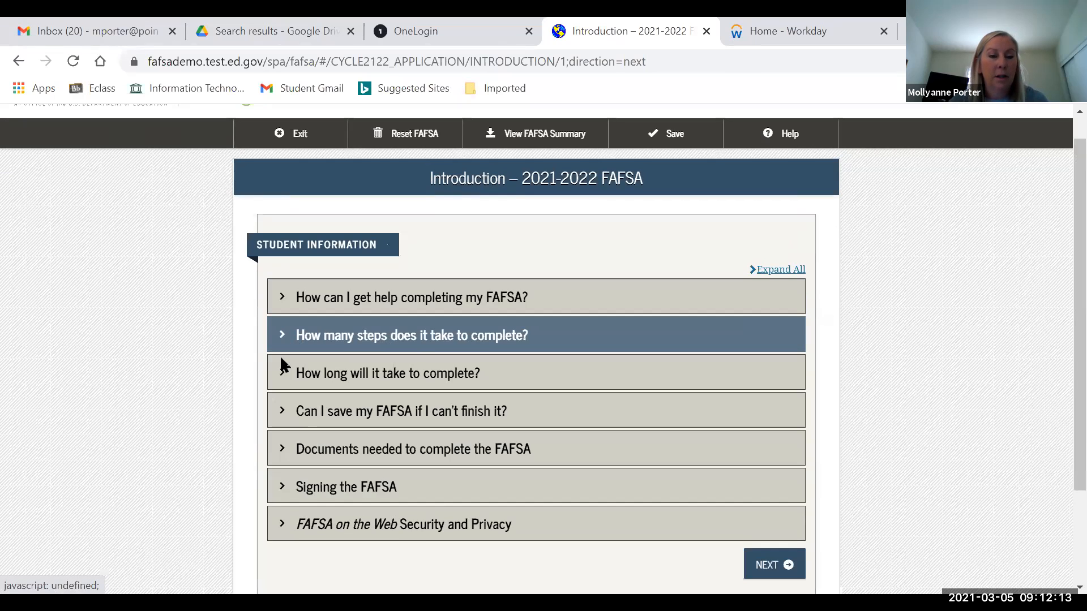
pyautogui.click(282, 376)
pyautogui.click(283, 376)
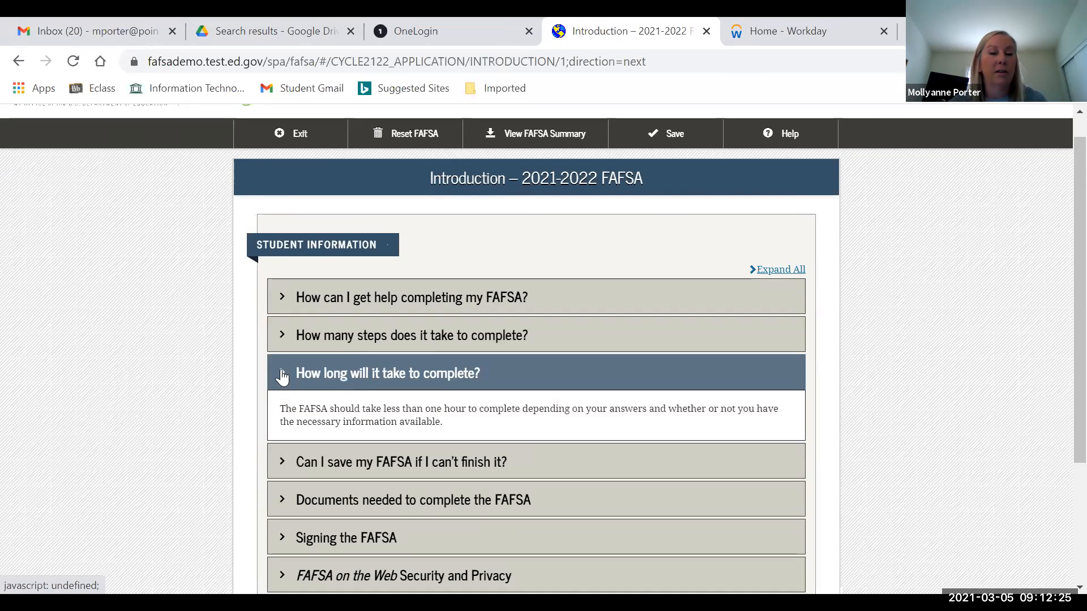
pyautogui.click(282, 375)
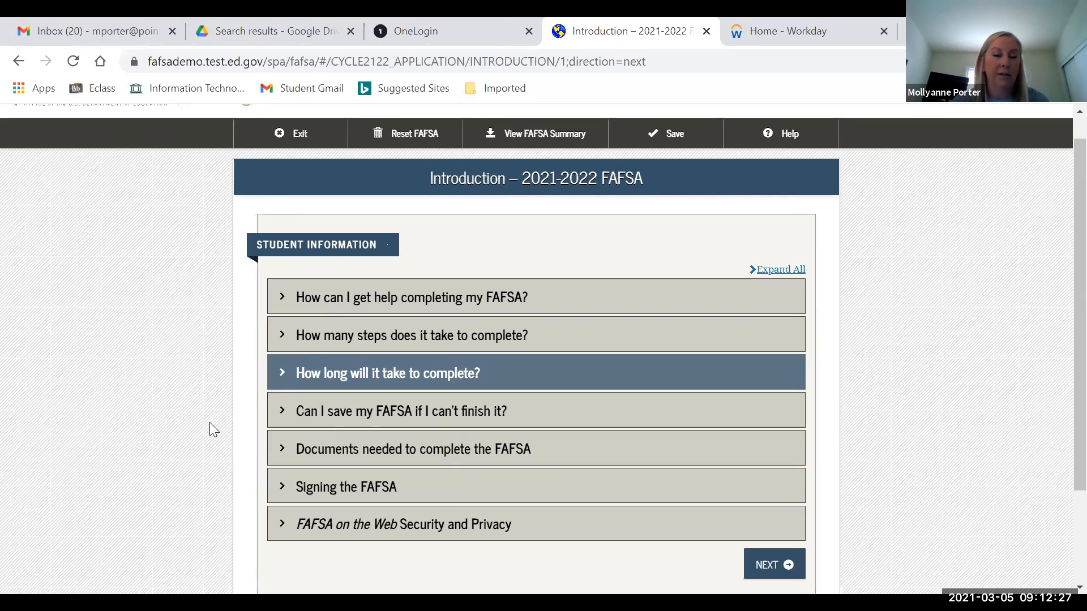
pyautogui.click(390, 417)
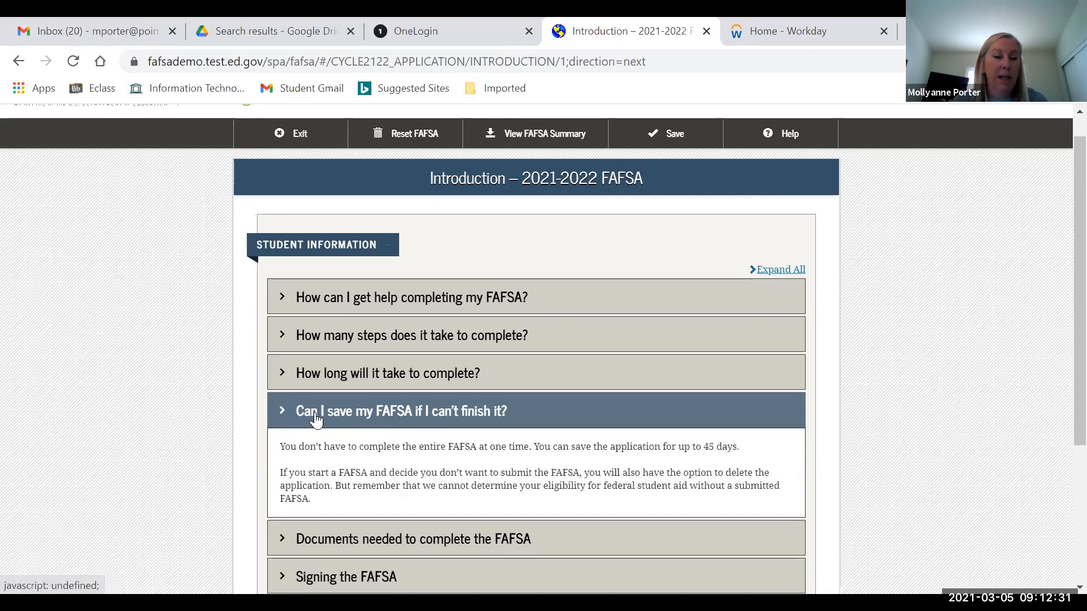
pyautogui.click(281, 417)
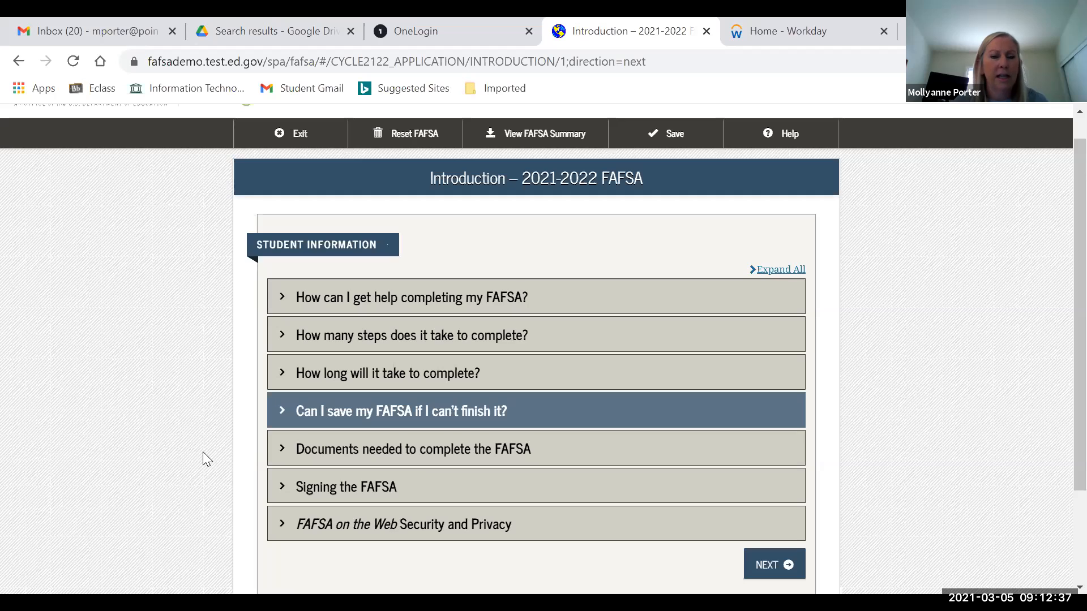
# - Review the documents-needed section, then continue past the introduction
pyautogui.click(278, 461)
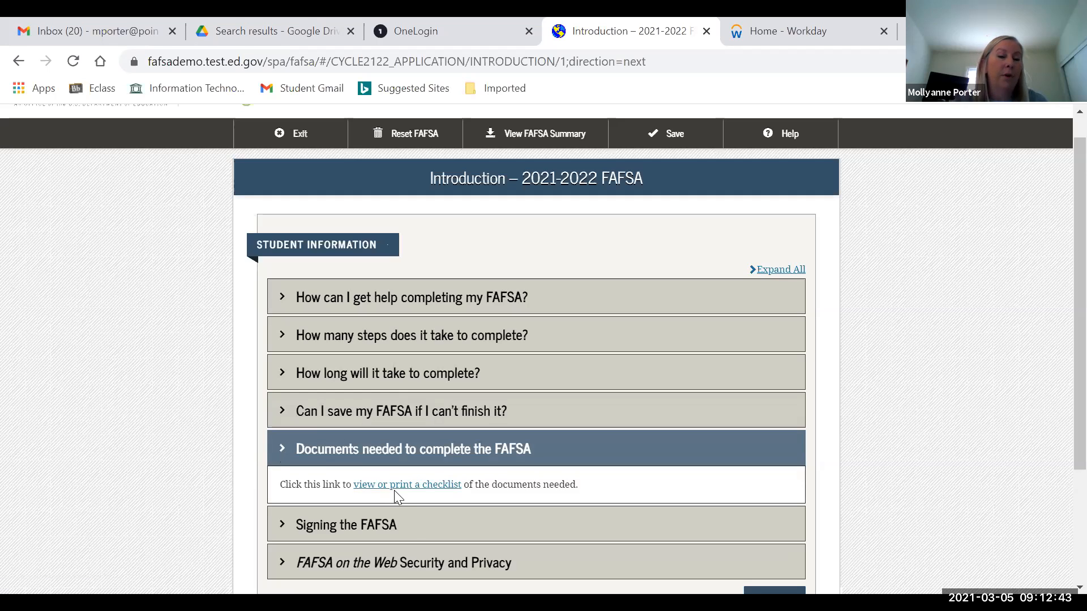
pyautogui.click(281, 450)
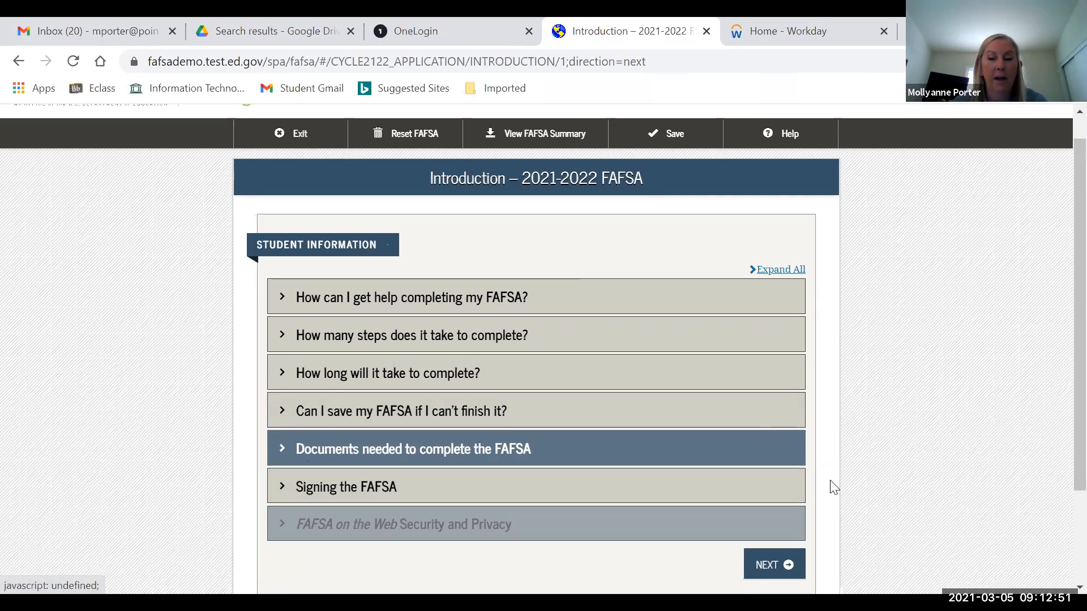
pyautogui.scroll(-1, 853, 517)
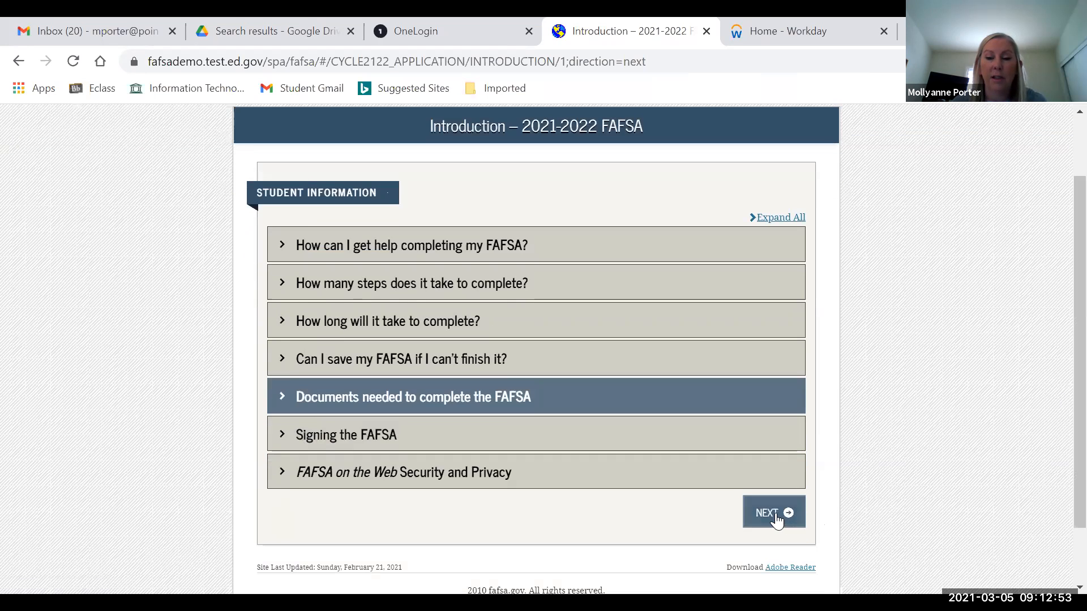
pyautogui.click(777, 513)
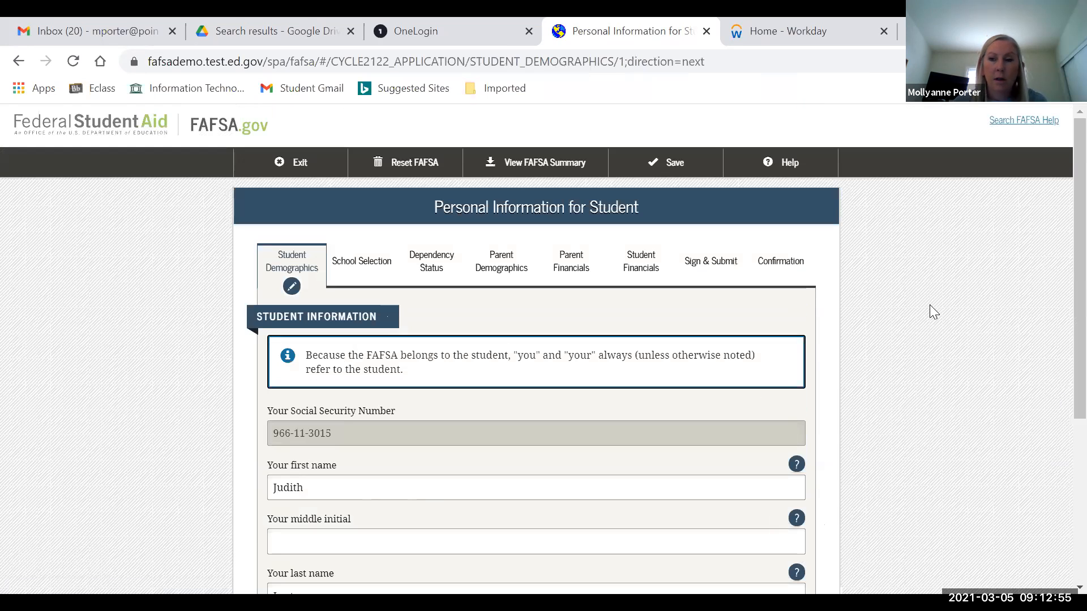
pyautogui.scroll(-2, 1062, 277)
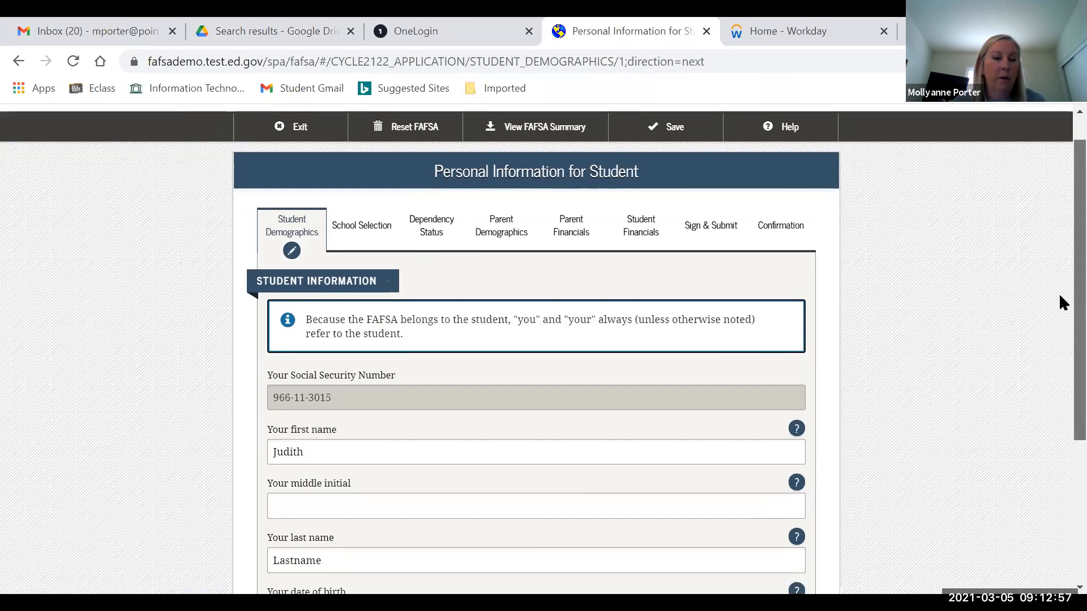
pyautogui.scroll(-1, 1059, 339)
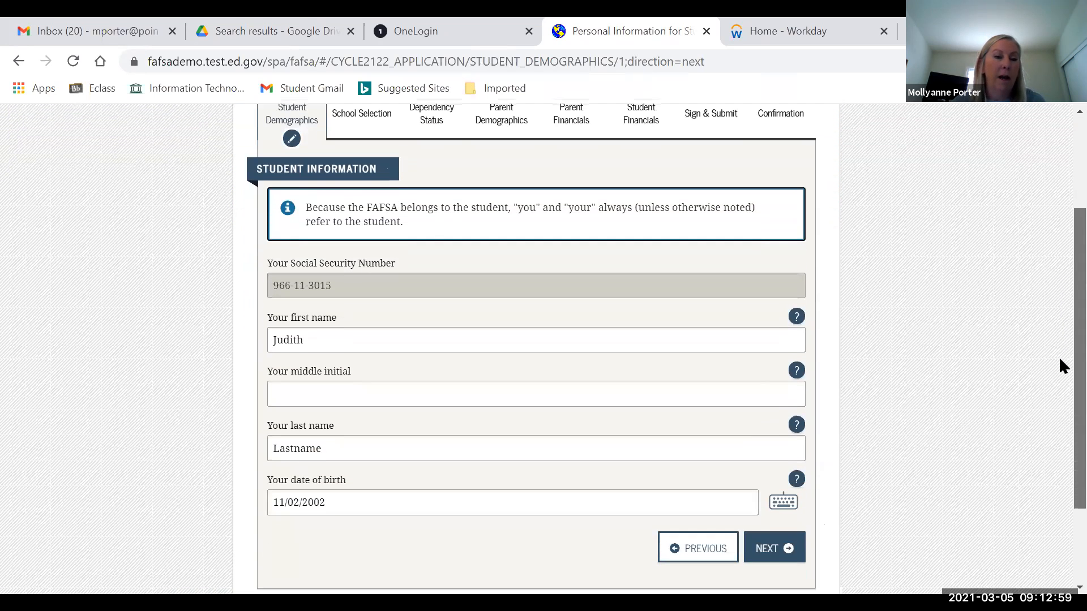
pyautogui.scroll(-1, 1059, 359)
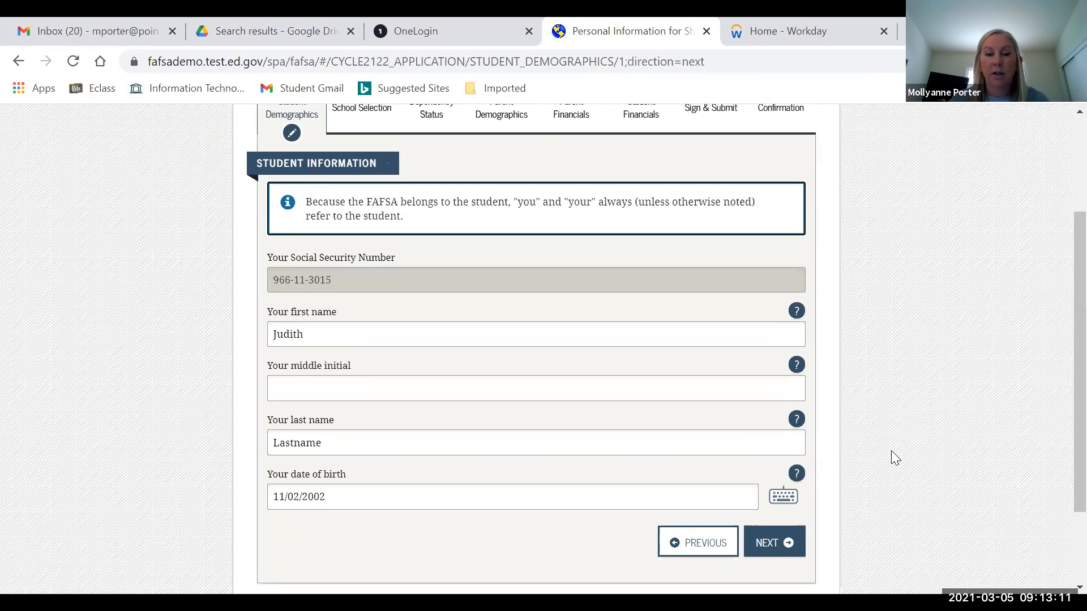
pyautogui.click(767, 544)
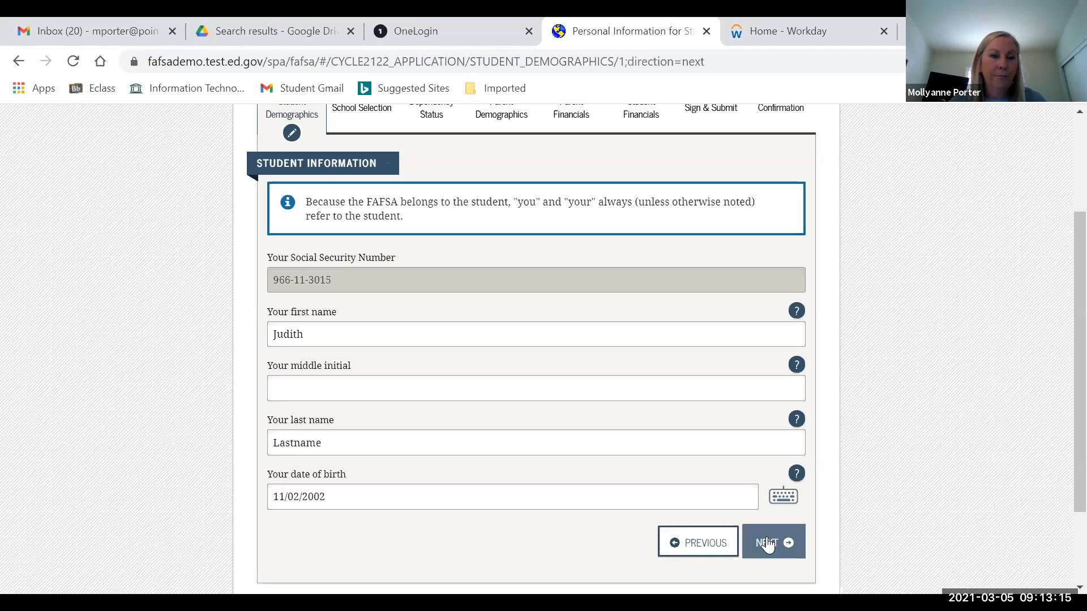
# - Advance through the student e-mail/phone and address pages without changes
pyautogui.click(765, 540)
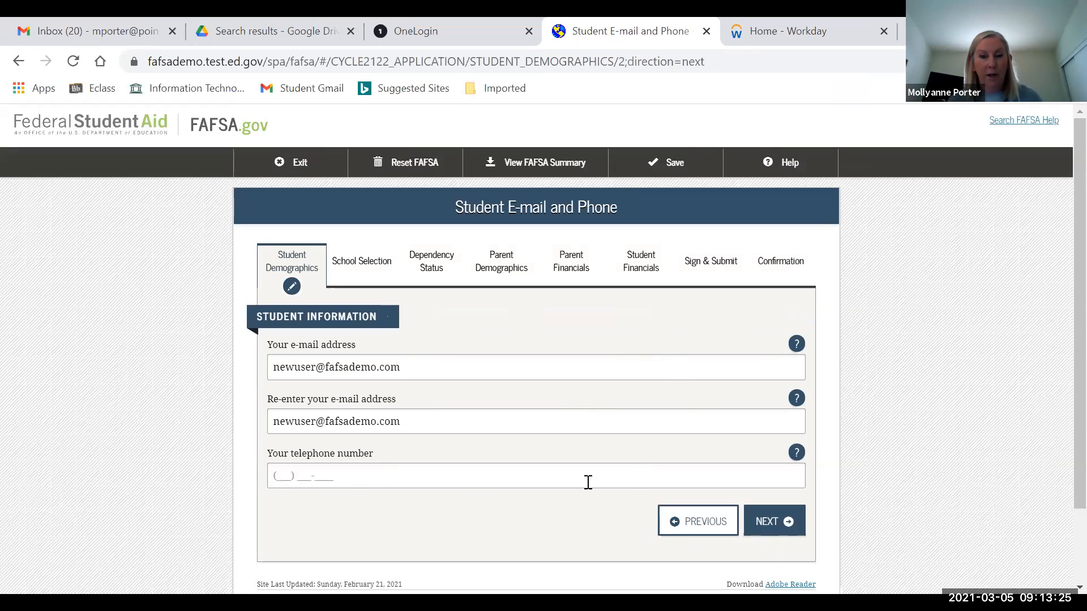
pyautogui.click(779, 527)
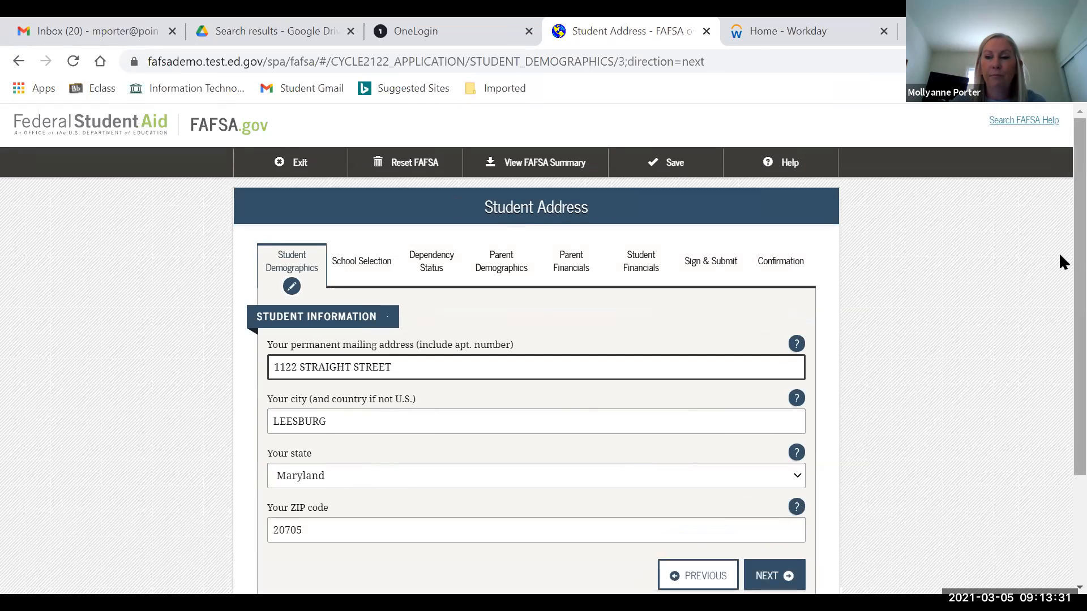
pyautogui.scroll(-2, 1060, 266)
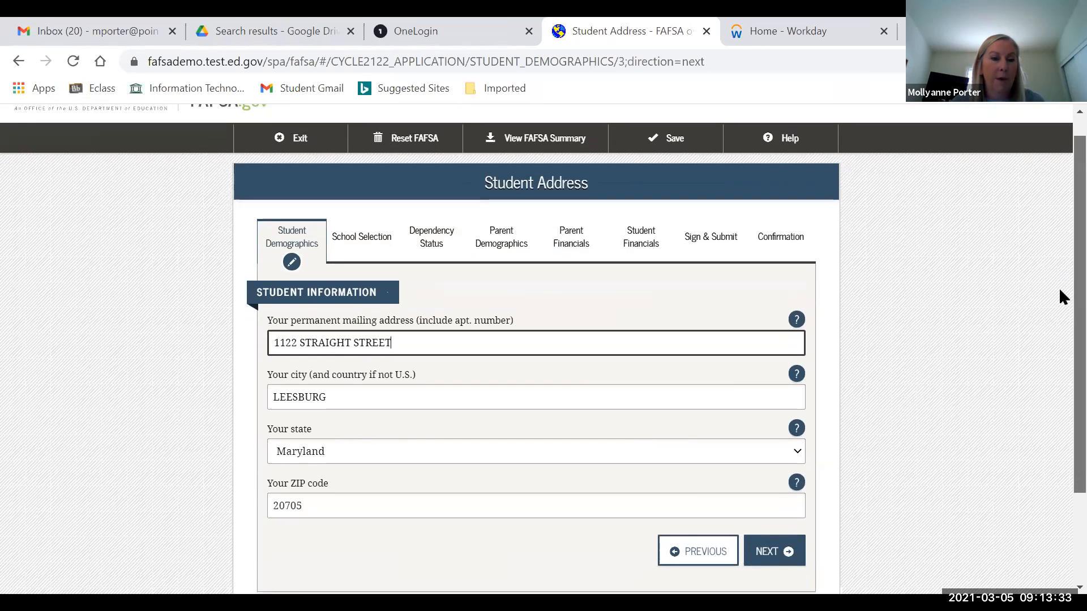
pyautogui.scroll(-1, 1059, 316)
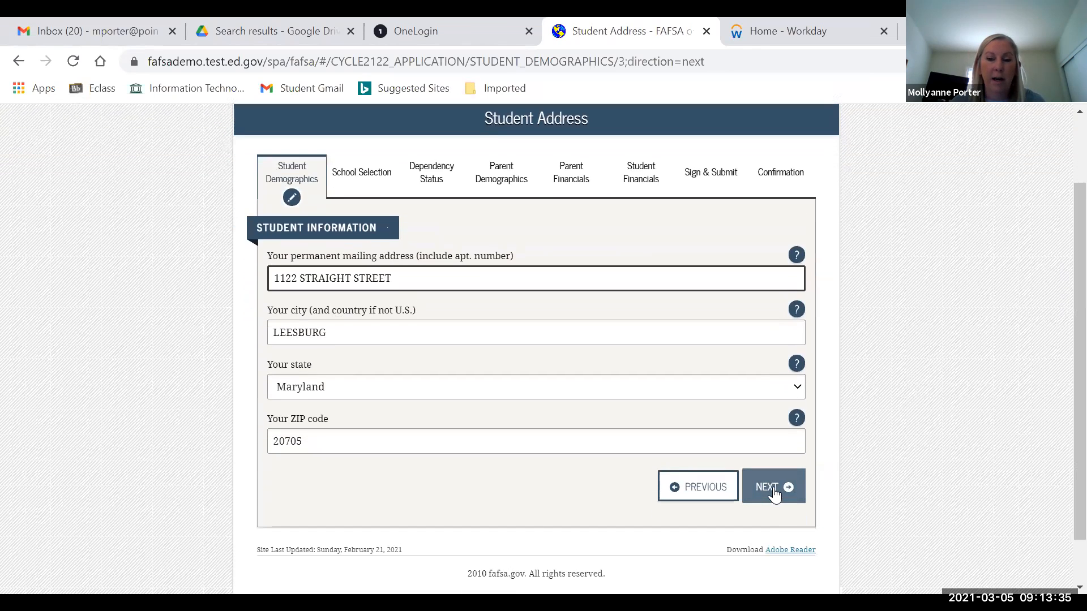
pyautogui.click(773, 491)
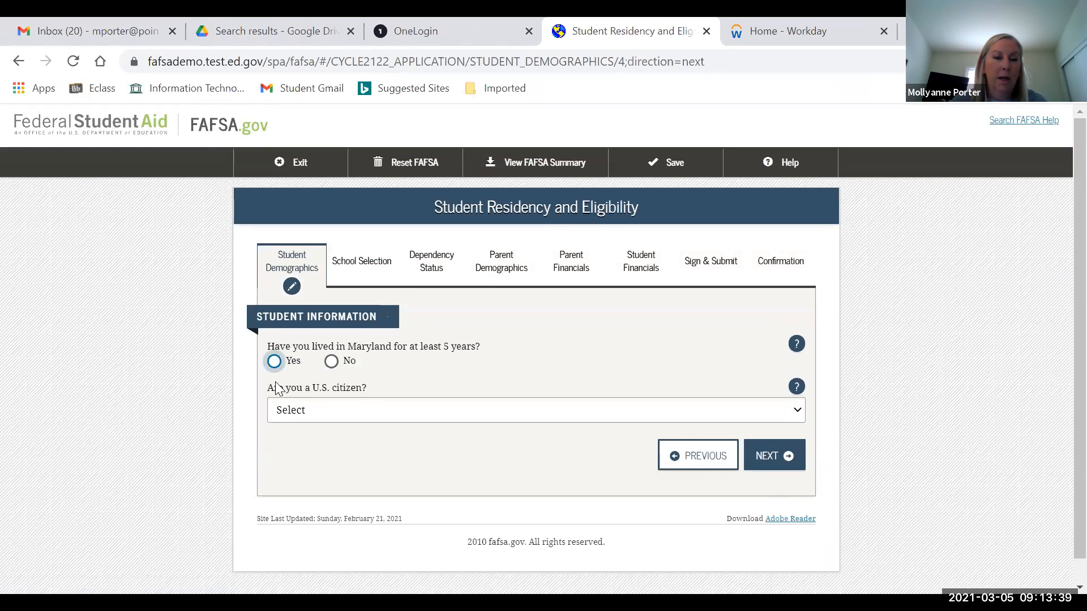
# - Answer Yes to five-year Maryland residency and choose 'Yes, I am a U.S. citizen'
pyautogui.click(275, 365)
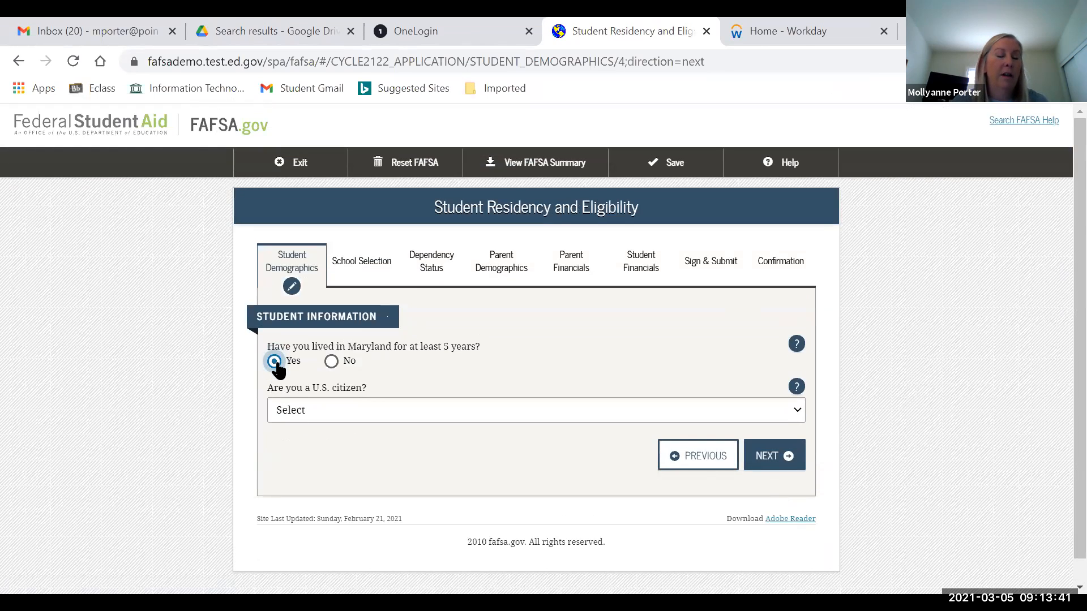
pyautogui.click(321, 409)
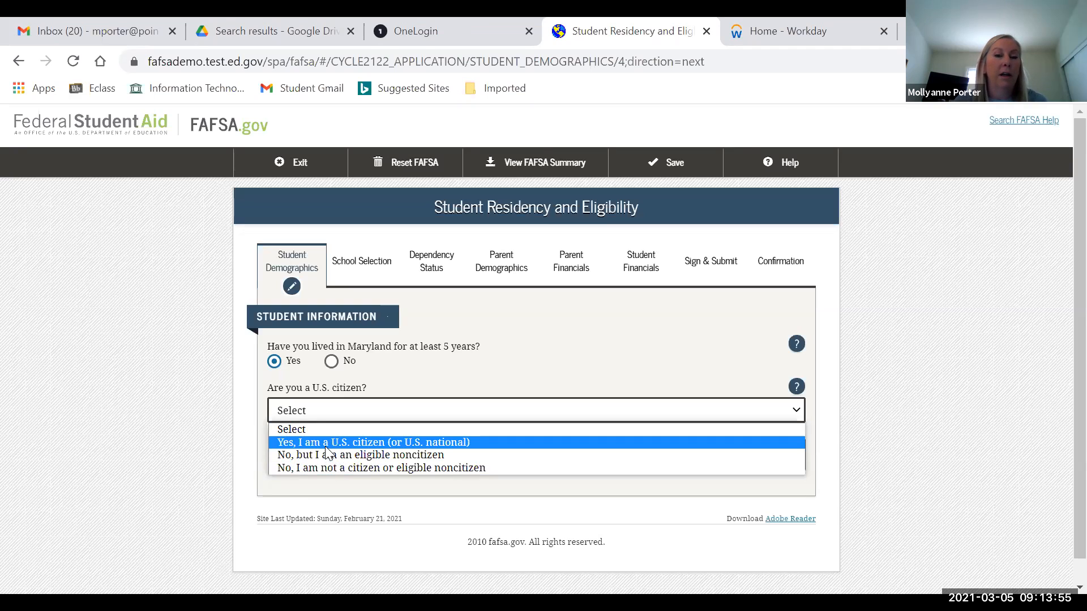
pyautogui.click(326, 447)
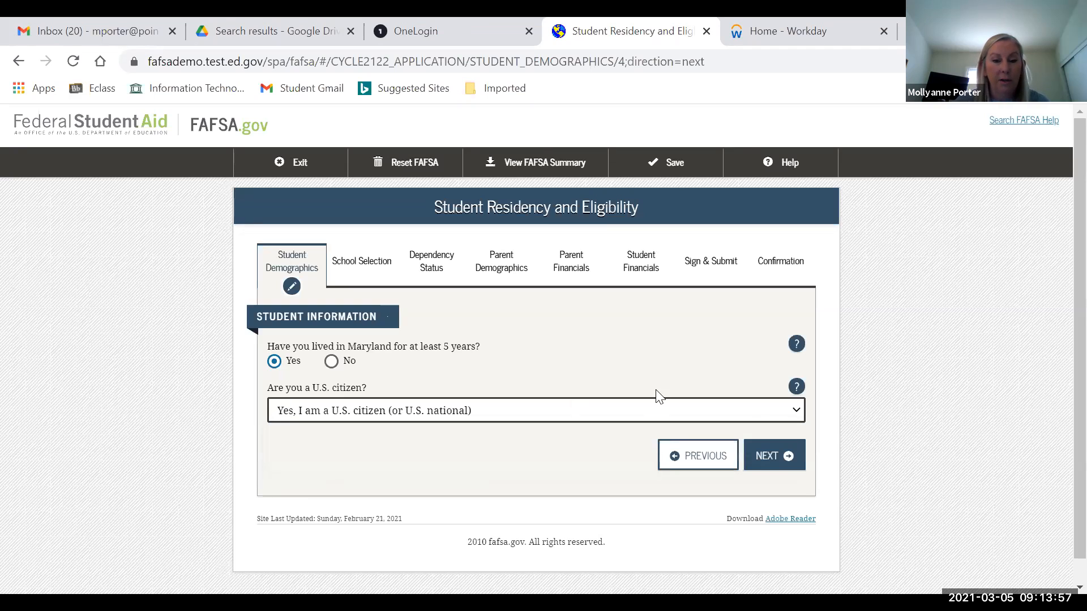
# - Set high school completion to High school diploma and degree sought to 1st bachelor's degree
pyautogui.click(770, 458)
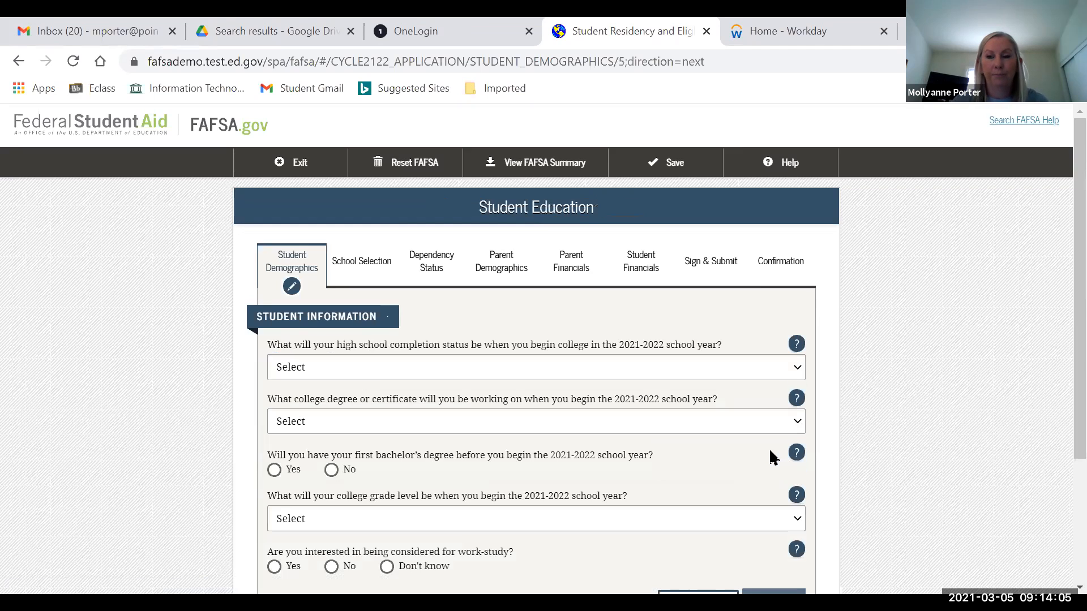
pyautogui.click(529, 368)
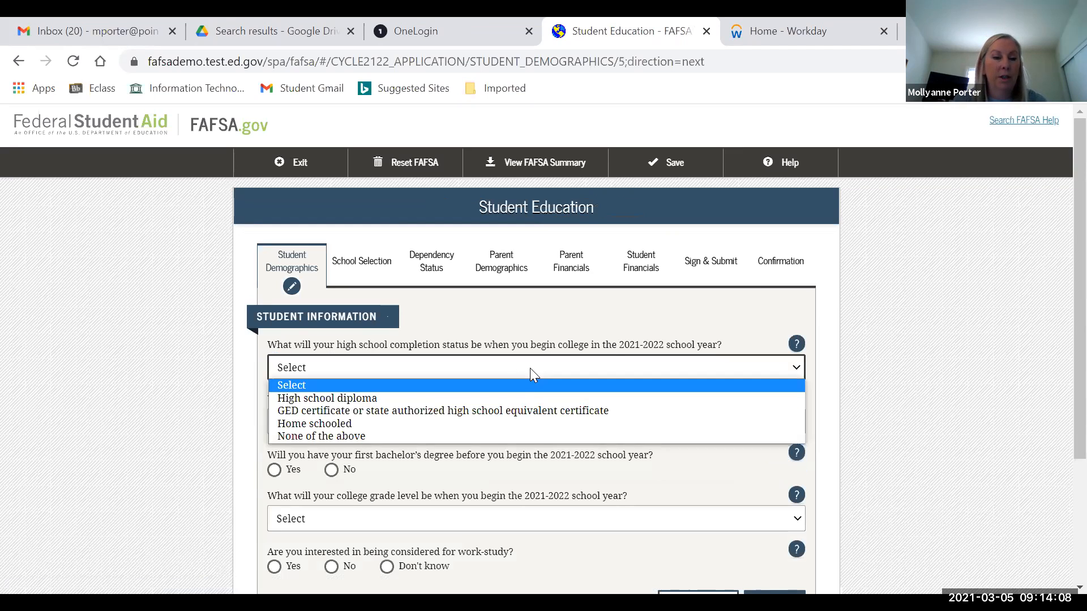
pyautogui.click(426, 399)
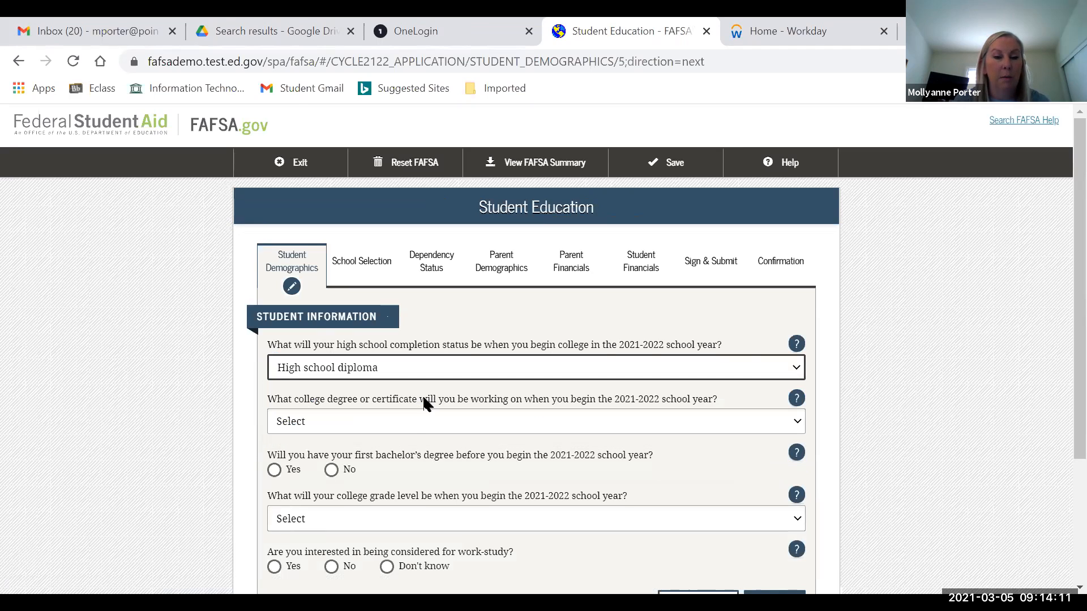
pyautogui.click(414, 430)
pyautogui.click(385, 452)
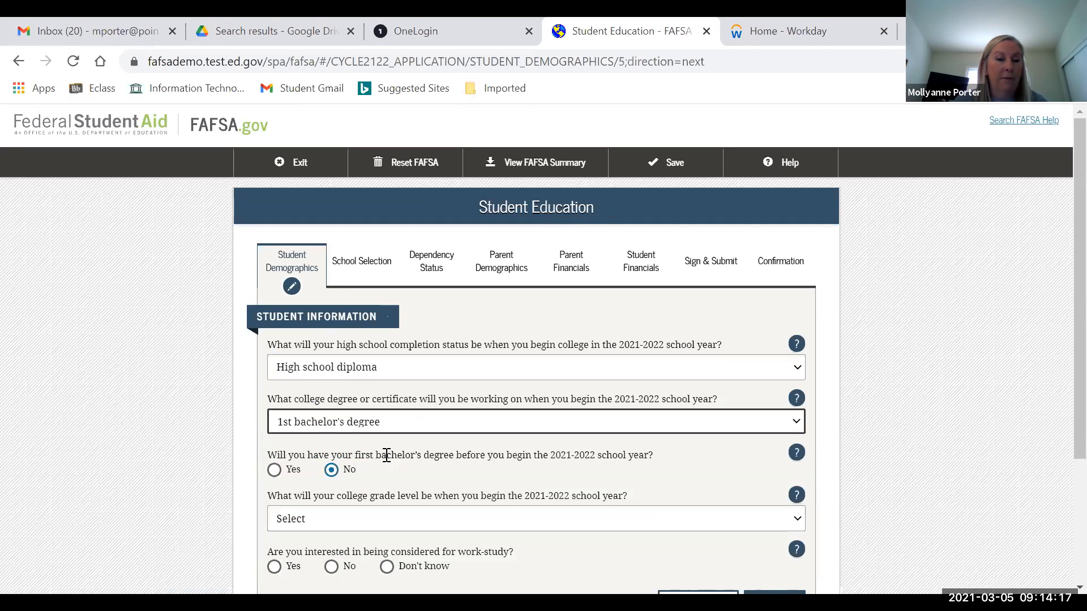
pyautogui.click(460, 420)
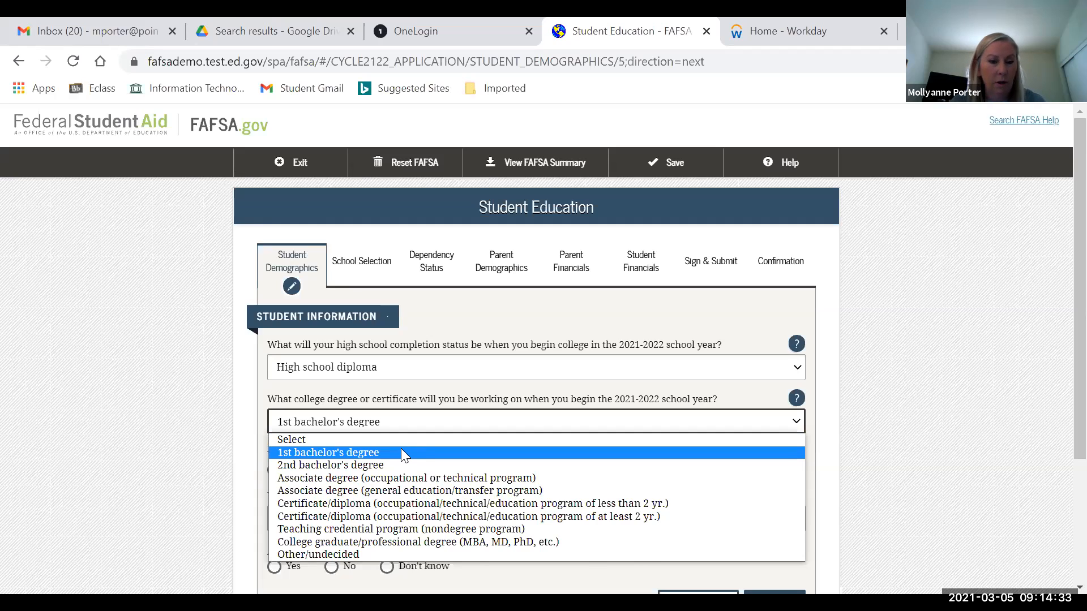
pyautogui.click(400, 452)
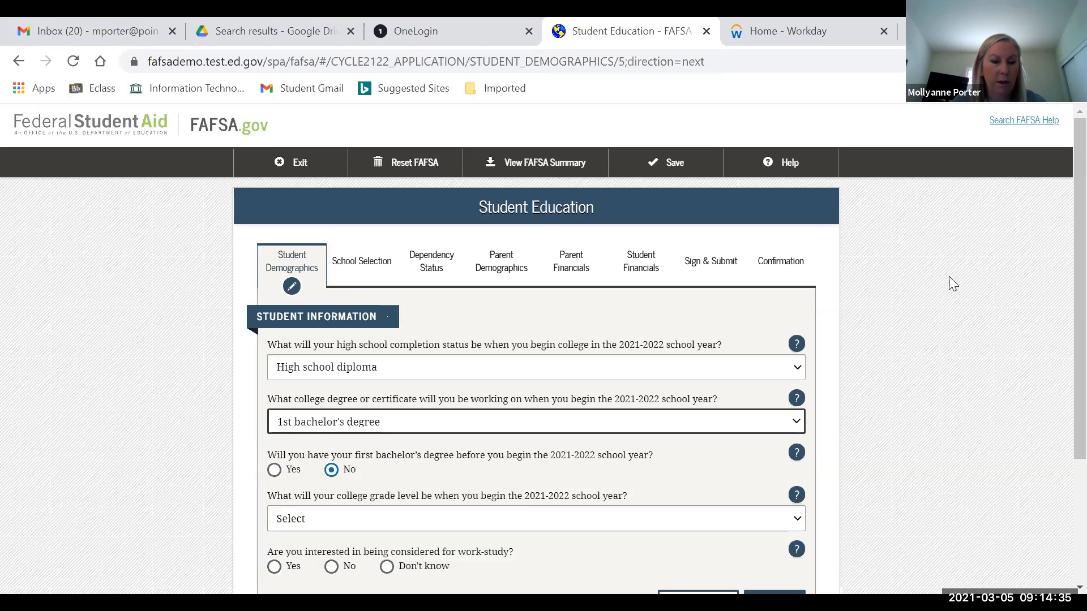
# - Set grade level to Never attended college/1st yr. and answer Yes to work-study
pyautogui.click(487, 523)
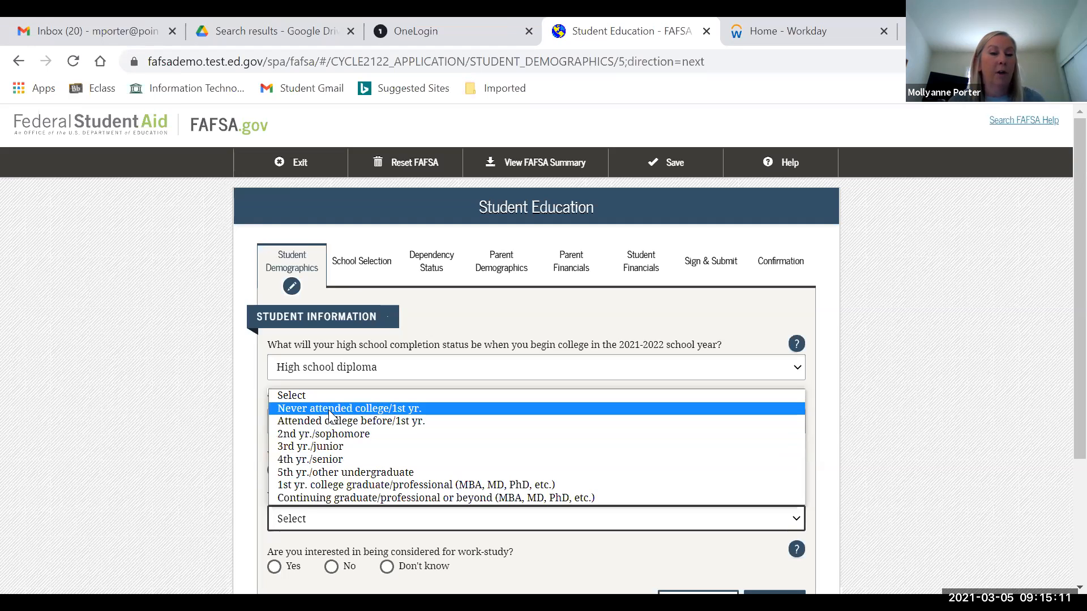
pyautogui.click(328, 410)
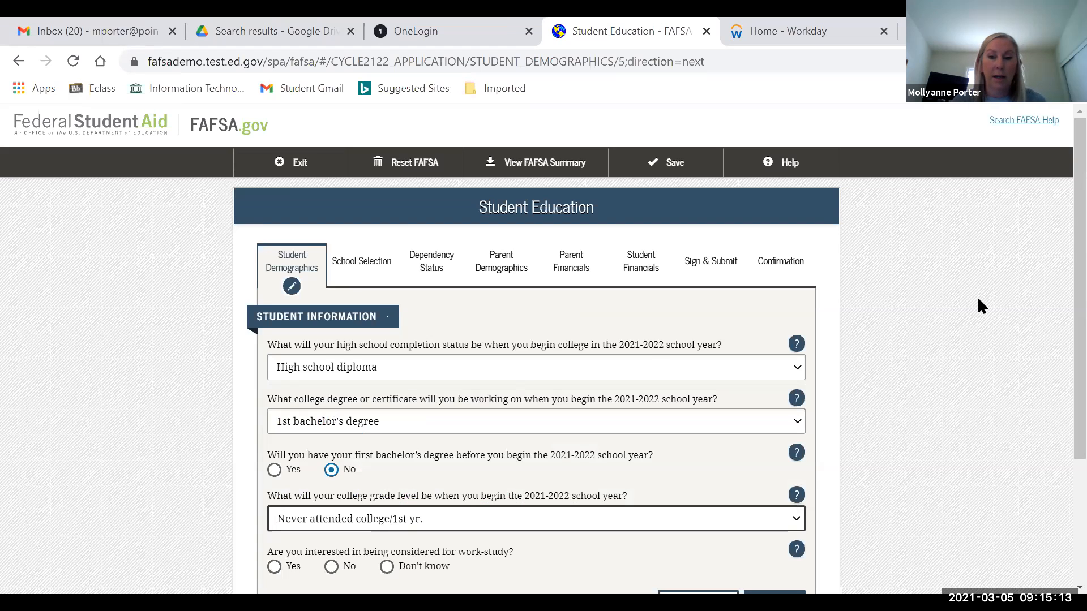
pyautogui.scroll(-2, 1059, 298)
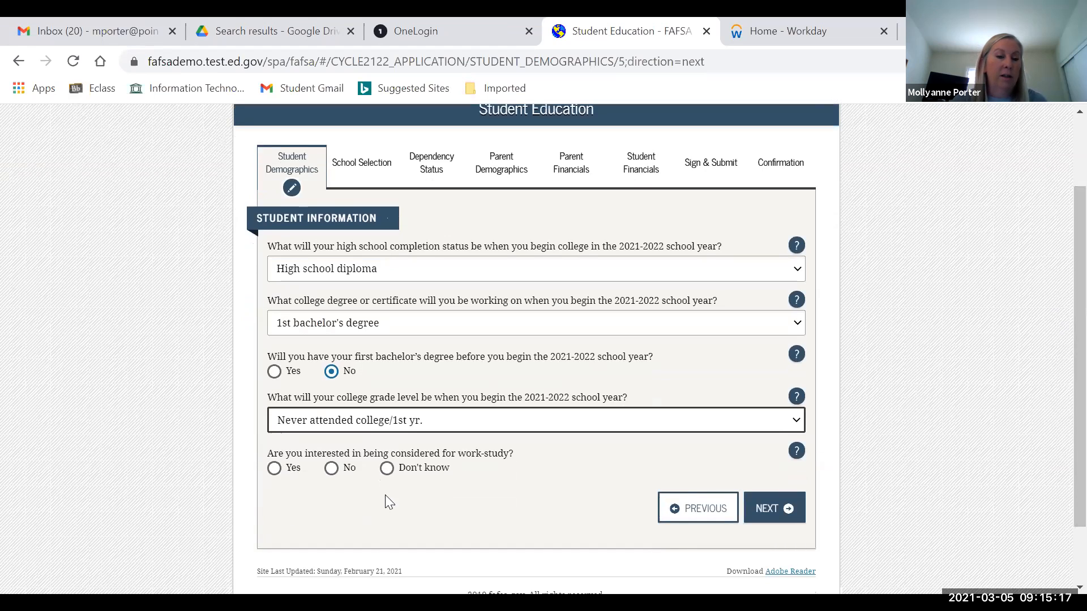
pyautogui.click(274, 468)
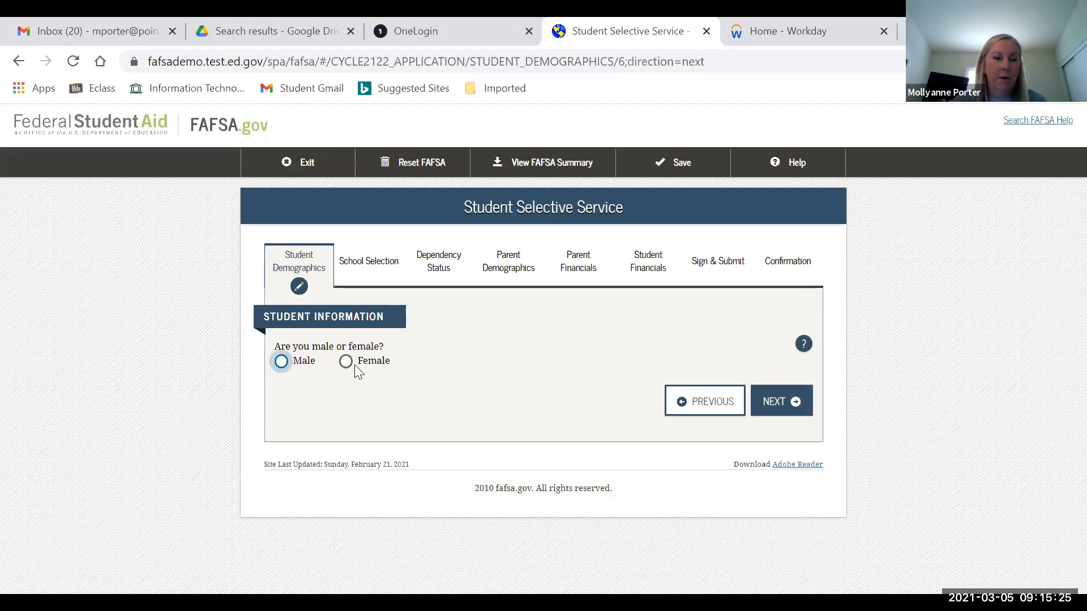
# - Mark the student as female, skip the driver's license, and answer No to foster care
pyautogui.click(346, 361)
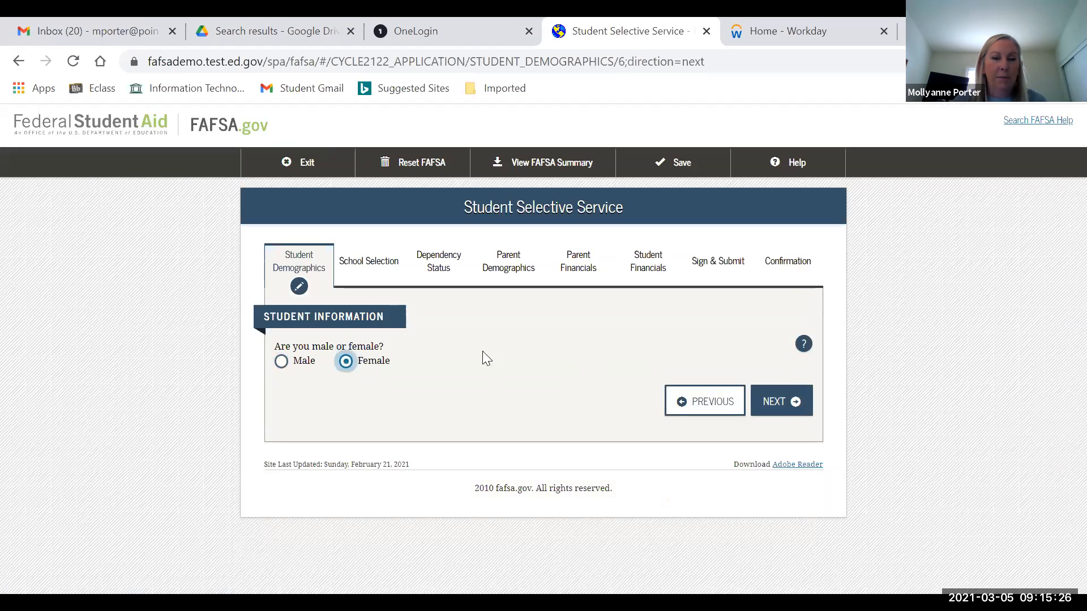
pyautogui.click(795, 402)
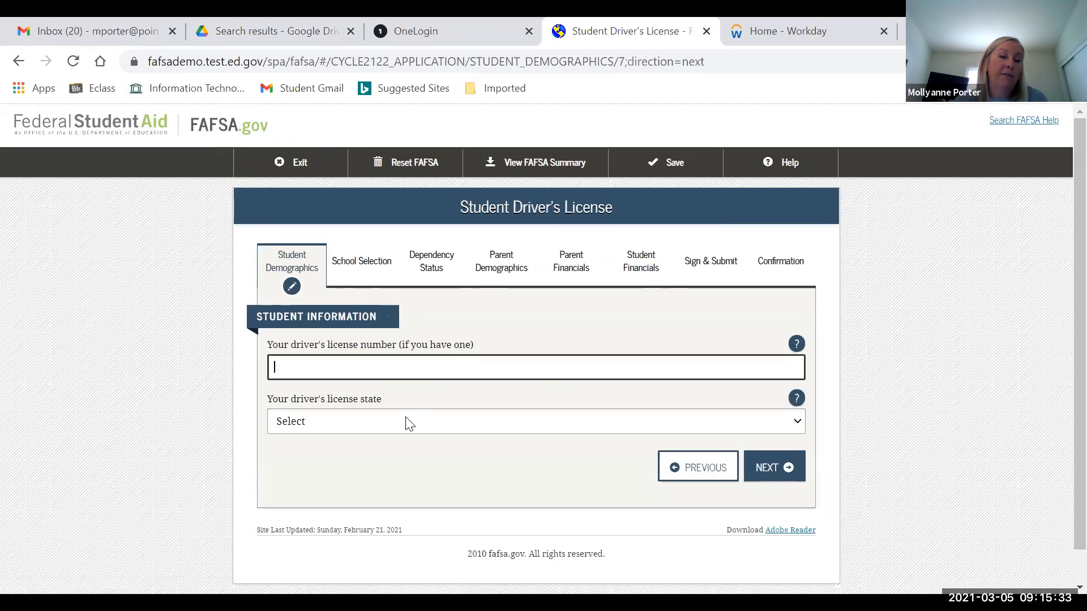
pyautogui.click(772, 469)
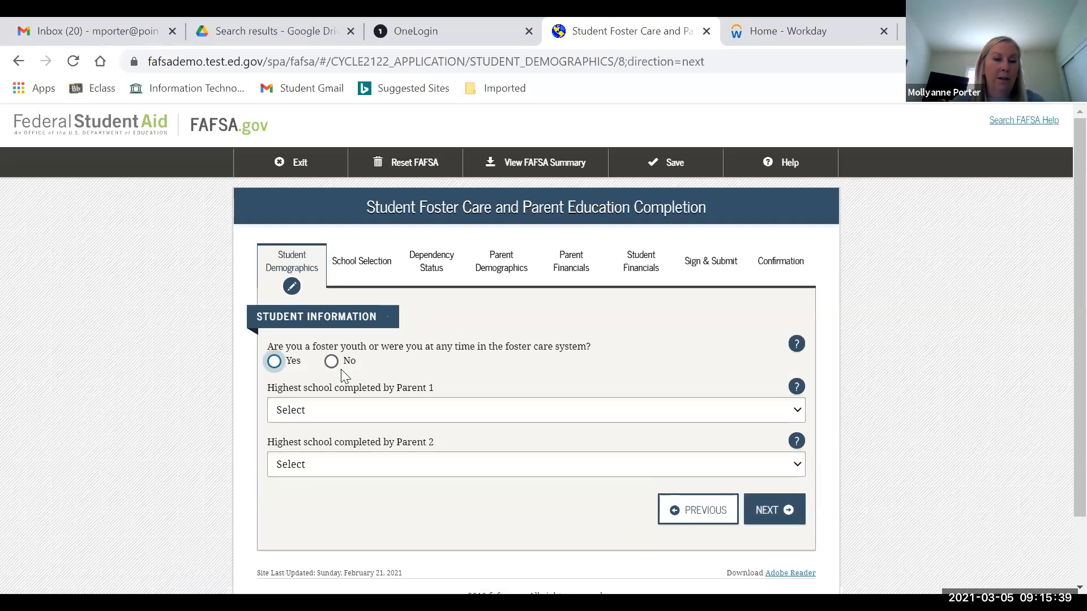
pyautogui.click(333, 366)
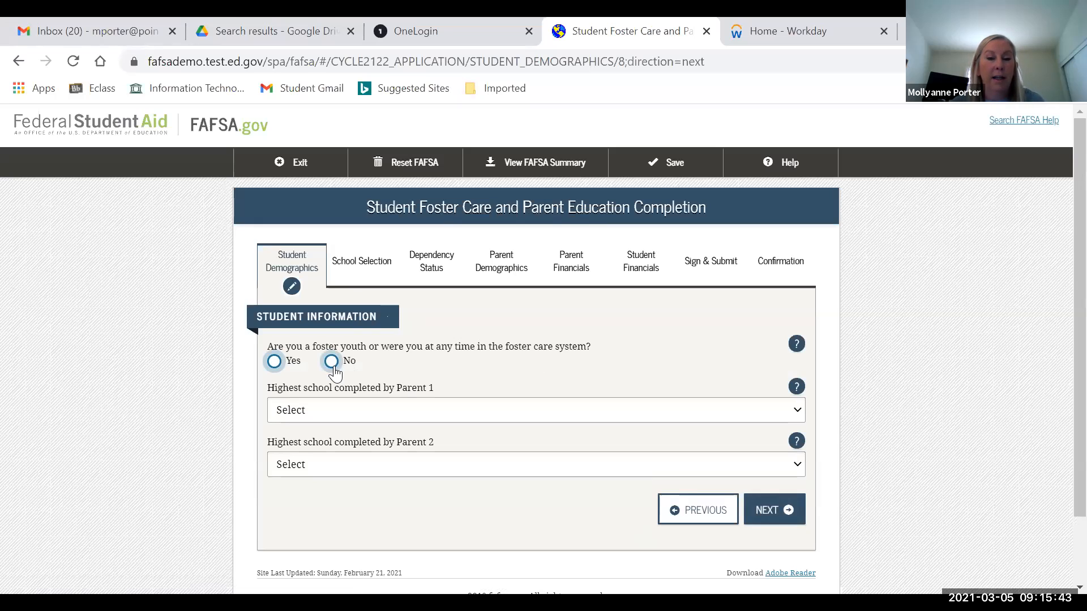
pyautogui.click(334, 367)
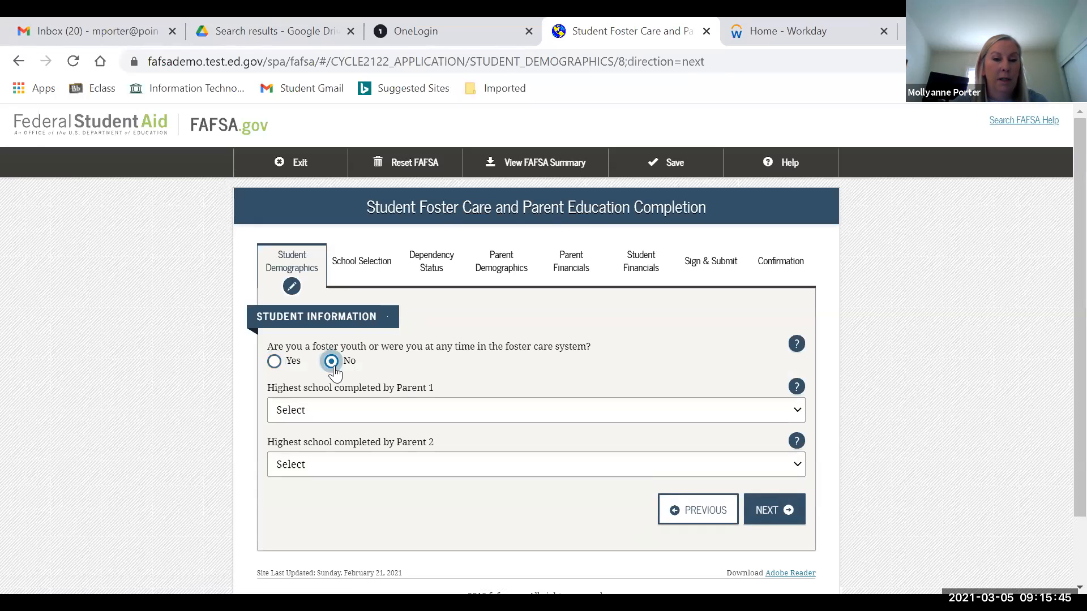
# - Set Parent 1's schooling to High School and Parent 2's to College or beyond
pyautogui.click(342, 419)
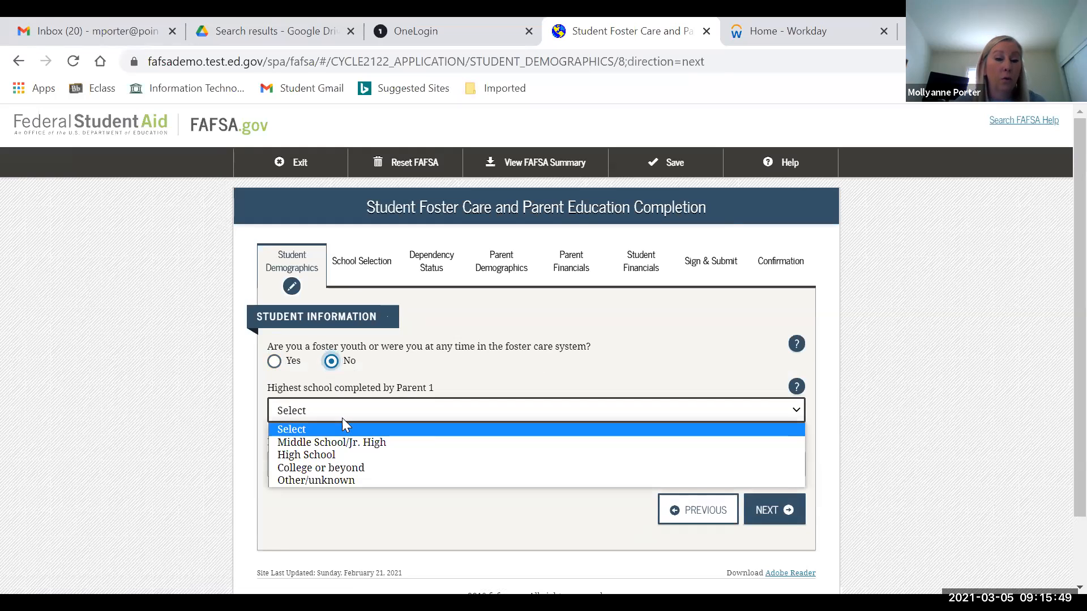
pyautogui.click(331, 457)
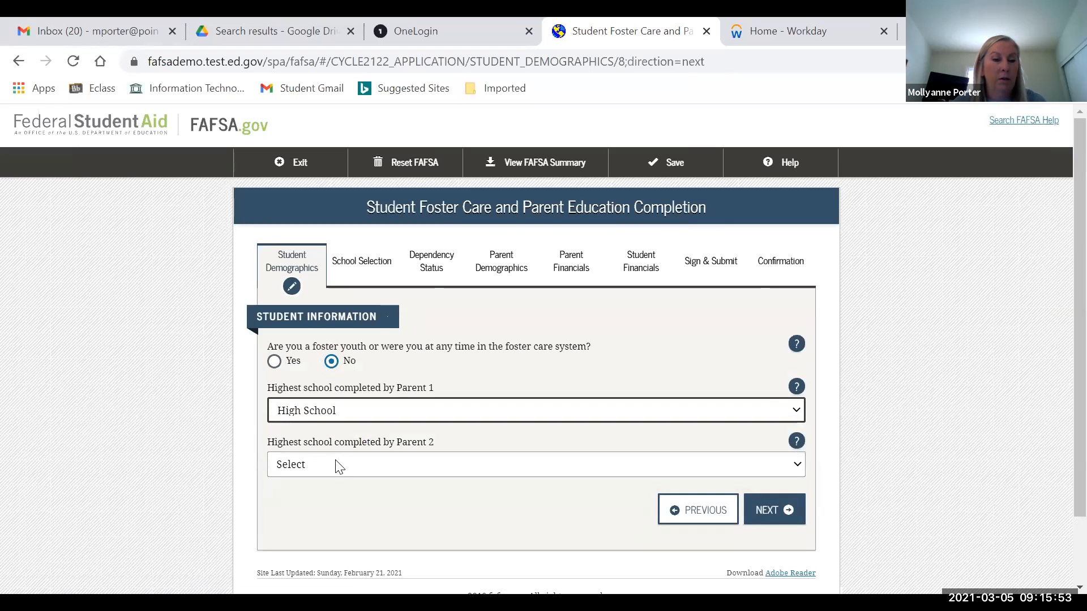
pyautogui.click(338, 465)
pyautogui.click(340, 522)
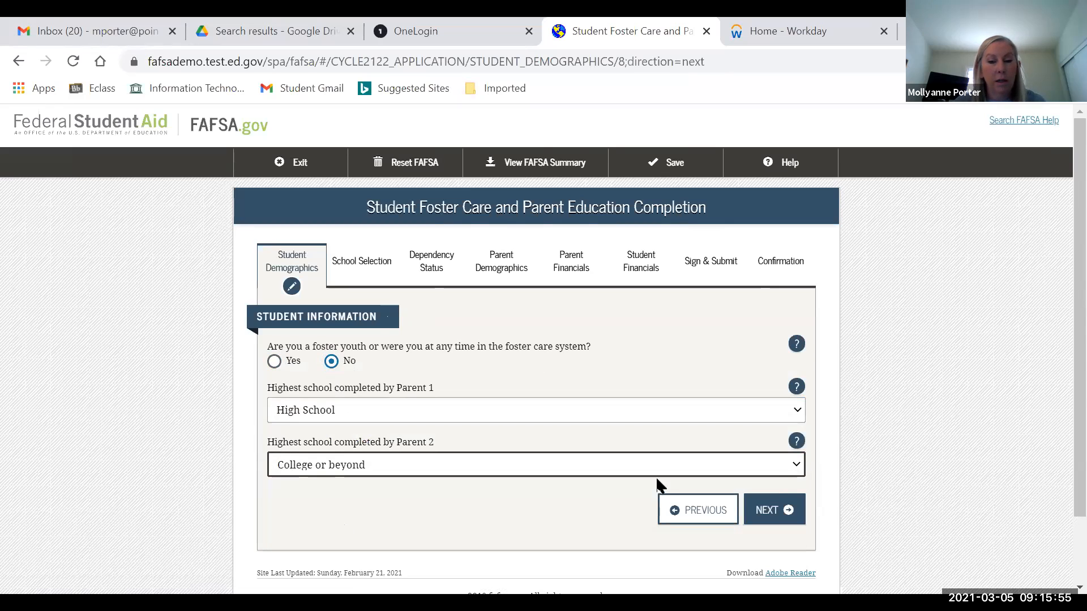
pyautogui.click(776, 512)
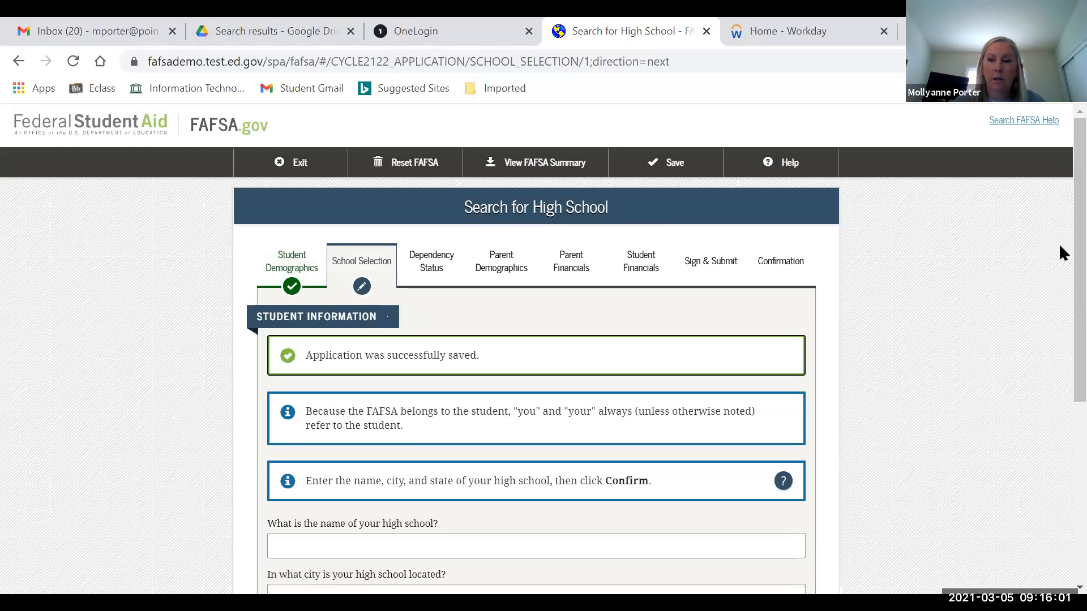
# - Fill in high school name Point Loma High School, city San Diego, state California, and continue
pyautogui.scroll(-2, 1061, 258)
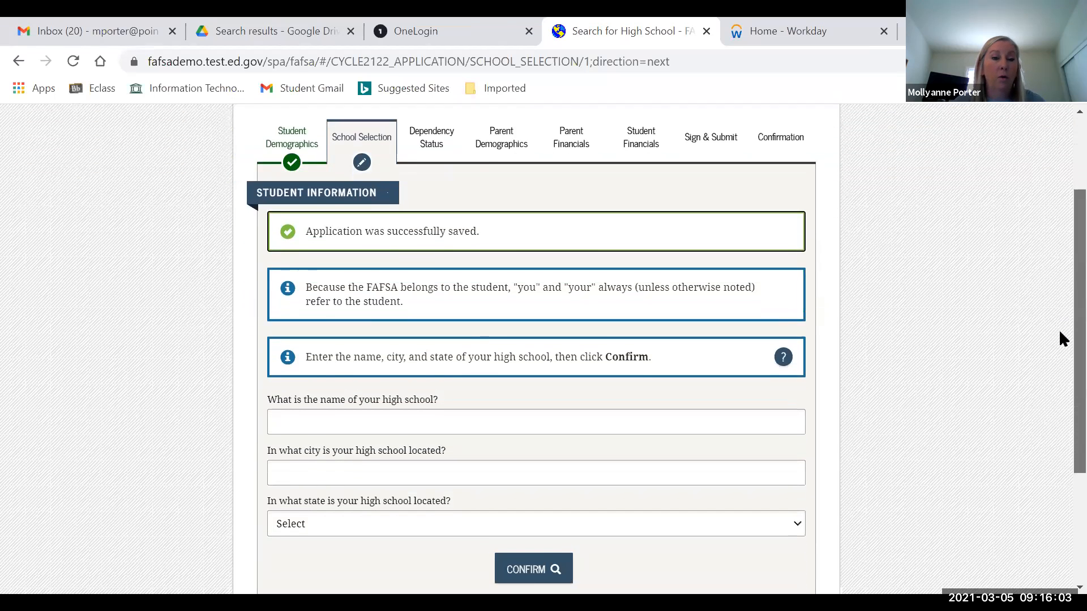
pyautogui.scroll(-1, 1060, 338)
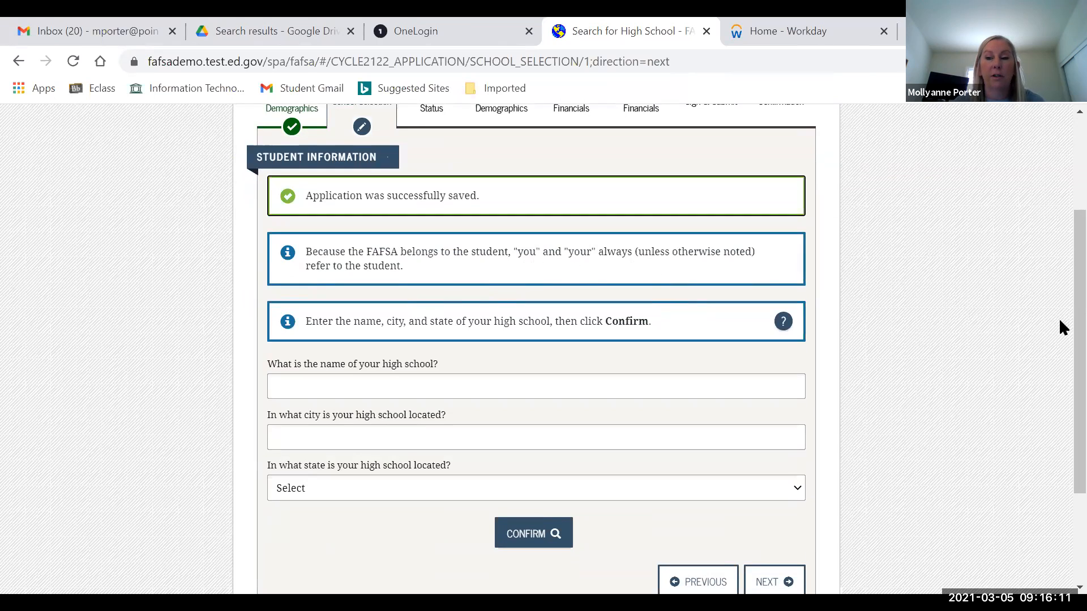
pyautogui.scroll(1, 1061, 325)
pyautogui.scroll(1, 1011, 294)
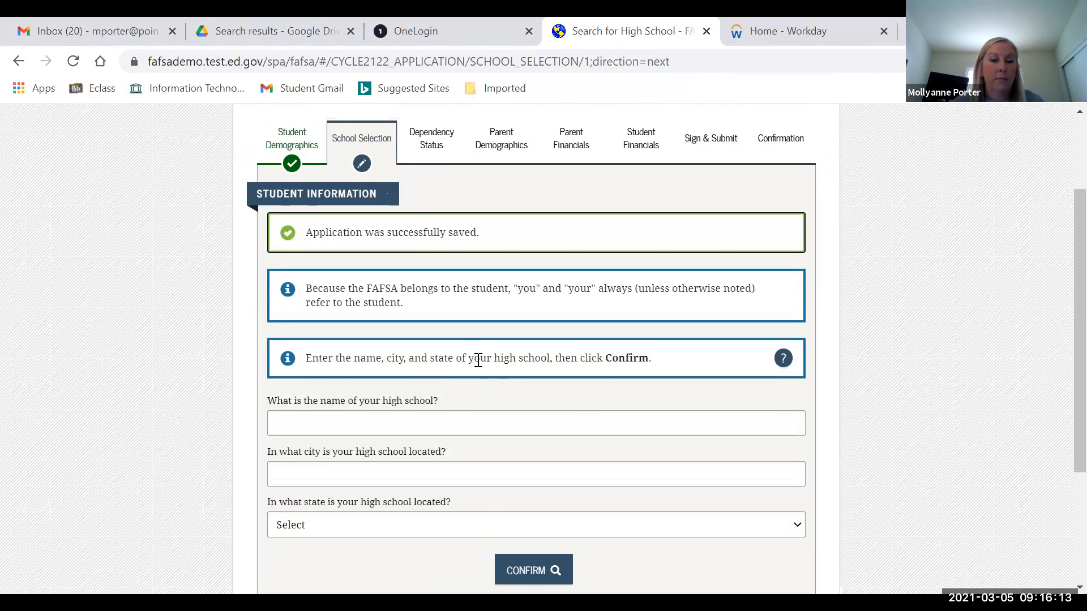
pyautogui.click(416, 420)
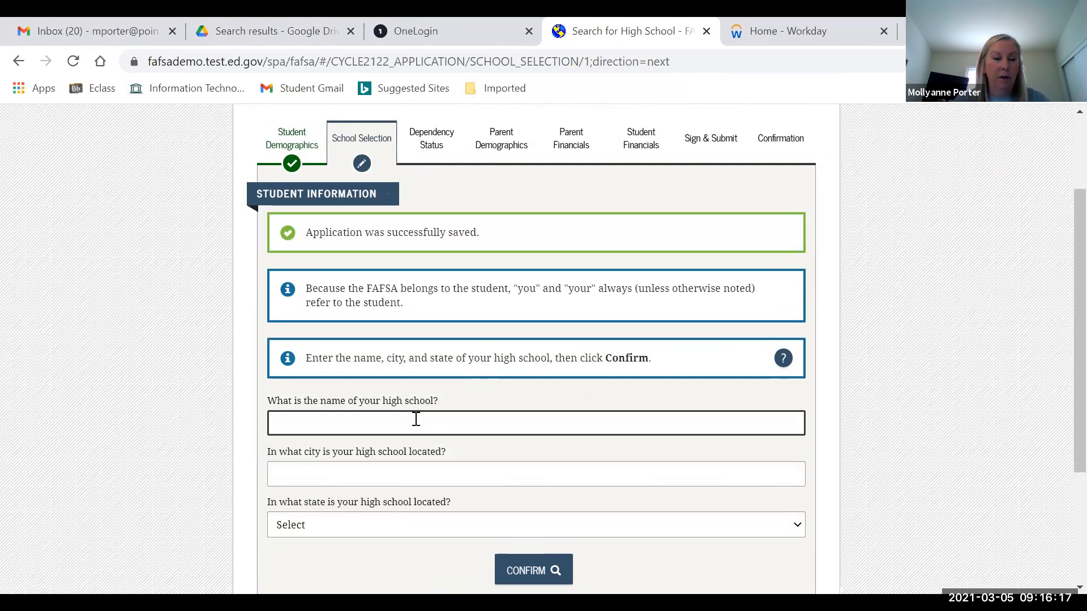
pyautogui.write('P')
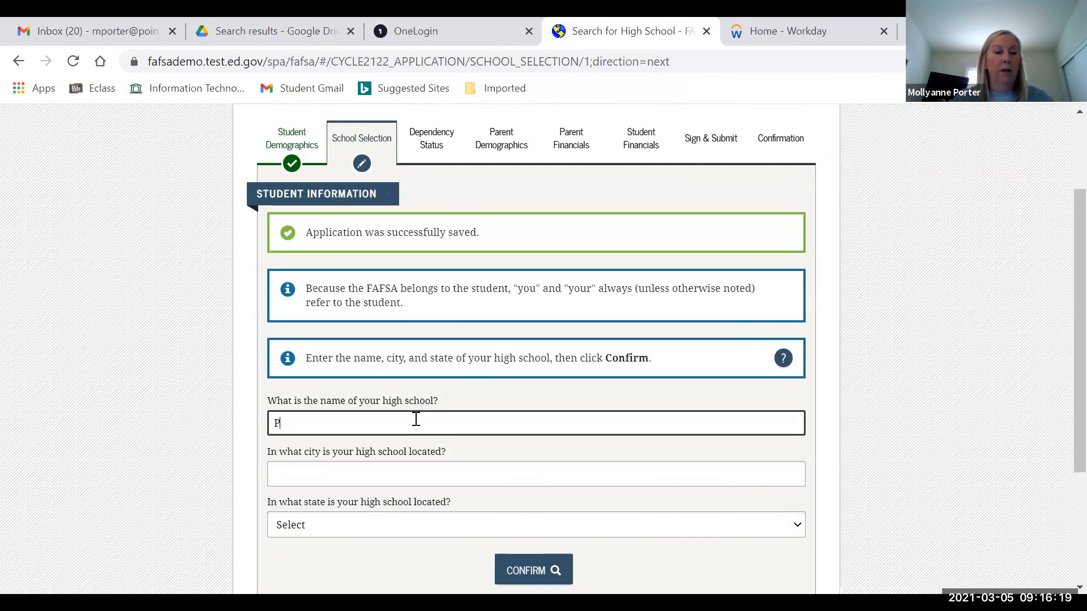
pyautogui.write('oint Loma ')
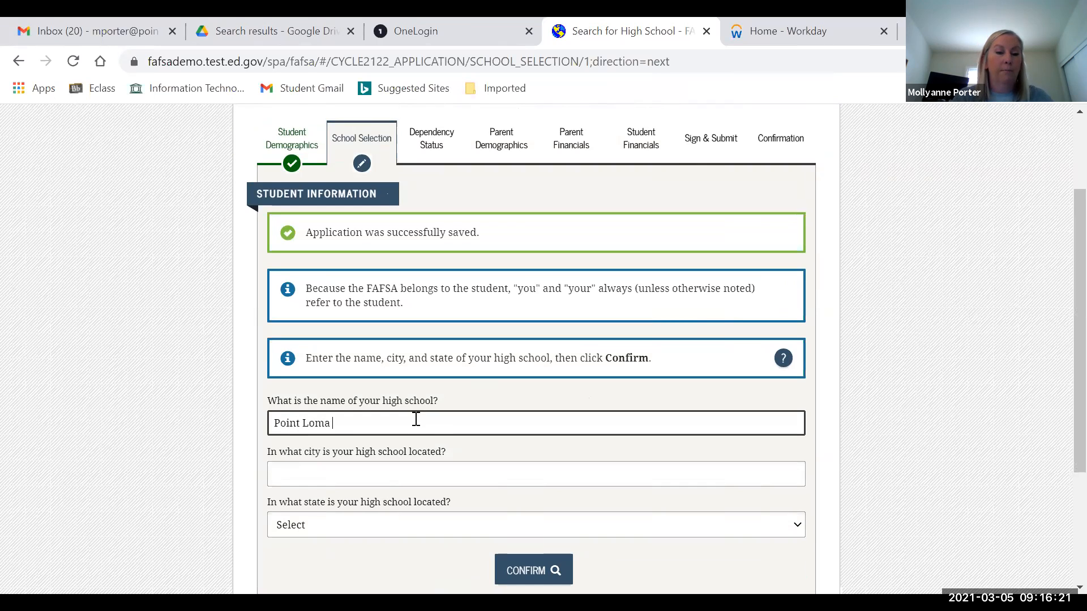
pyautogui.write('High School')
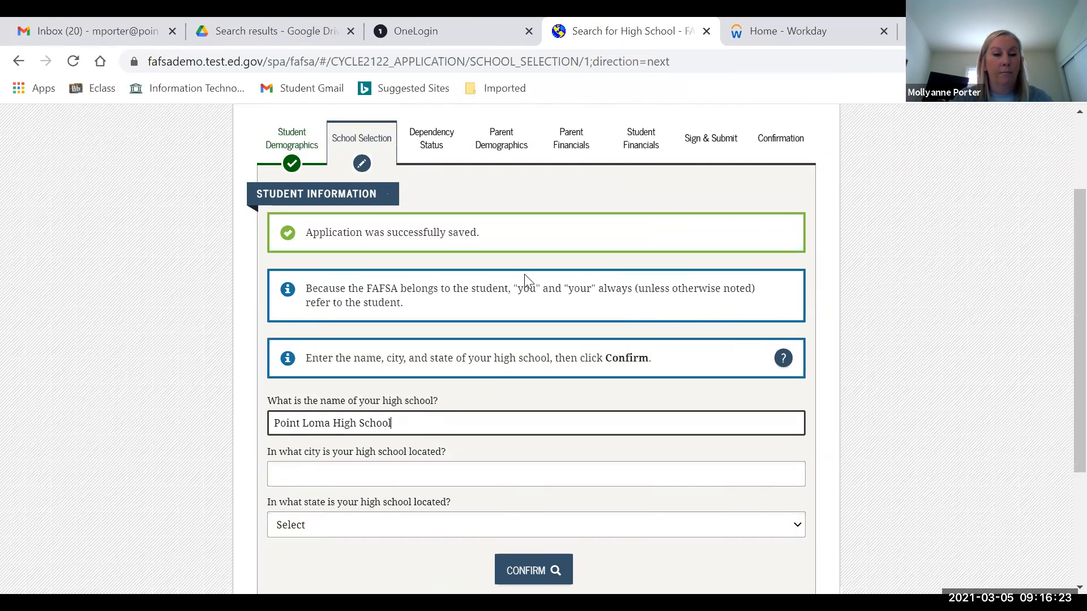
pyautogui.press('Tab')
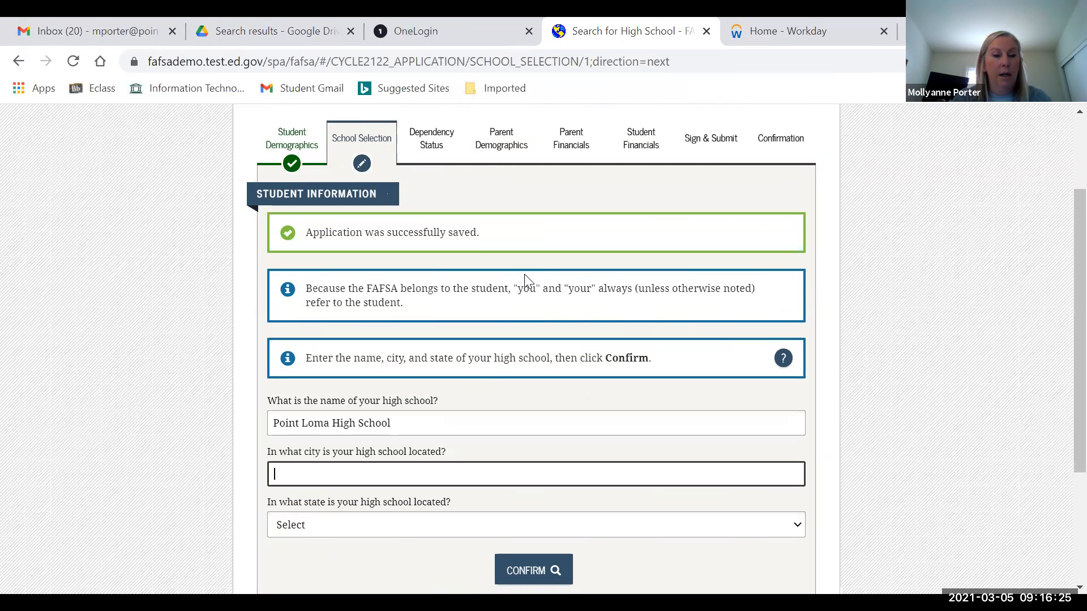
pyautogui.write('San Diego')
pyautogui.press('Tab')
pyautogui.press('c')
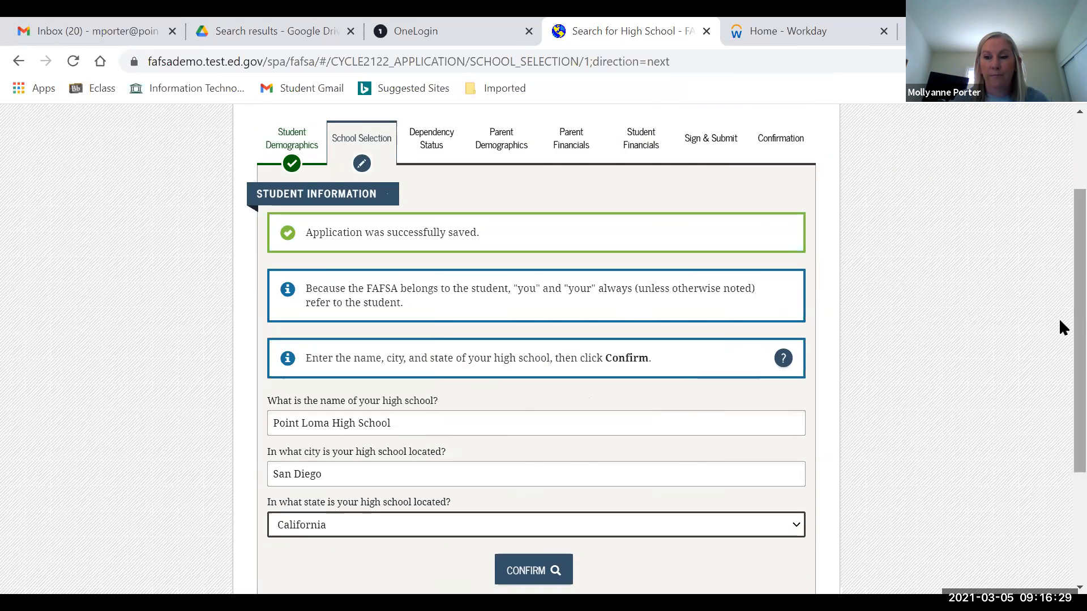
pyautogui.scroll(-2, 1058, 318)
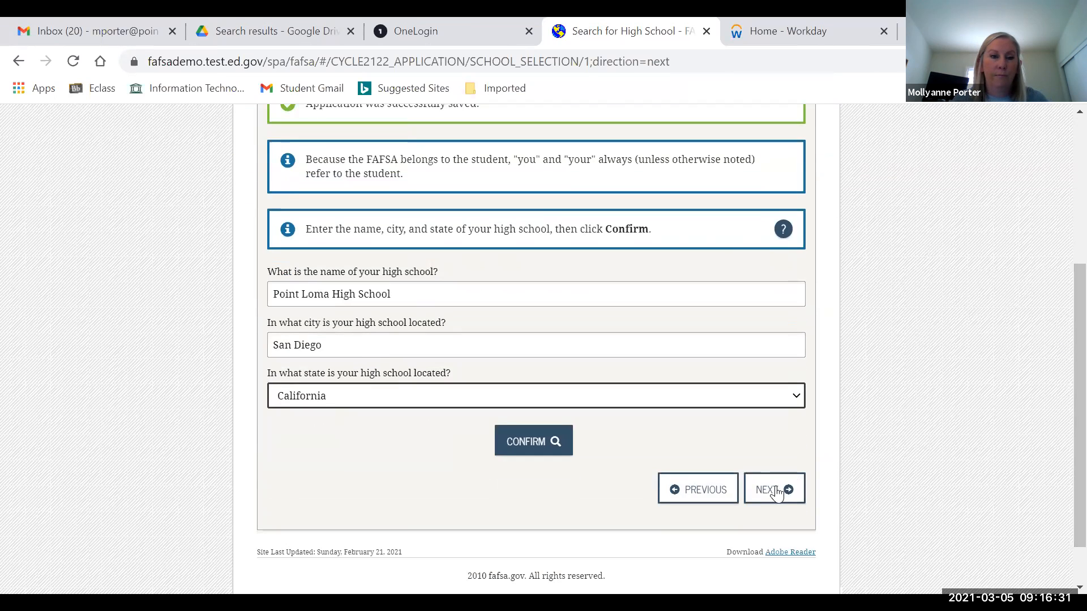
pyautogui.click(776, 493)
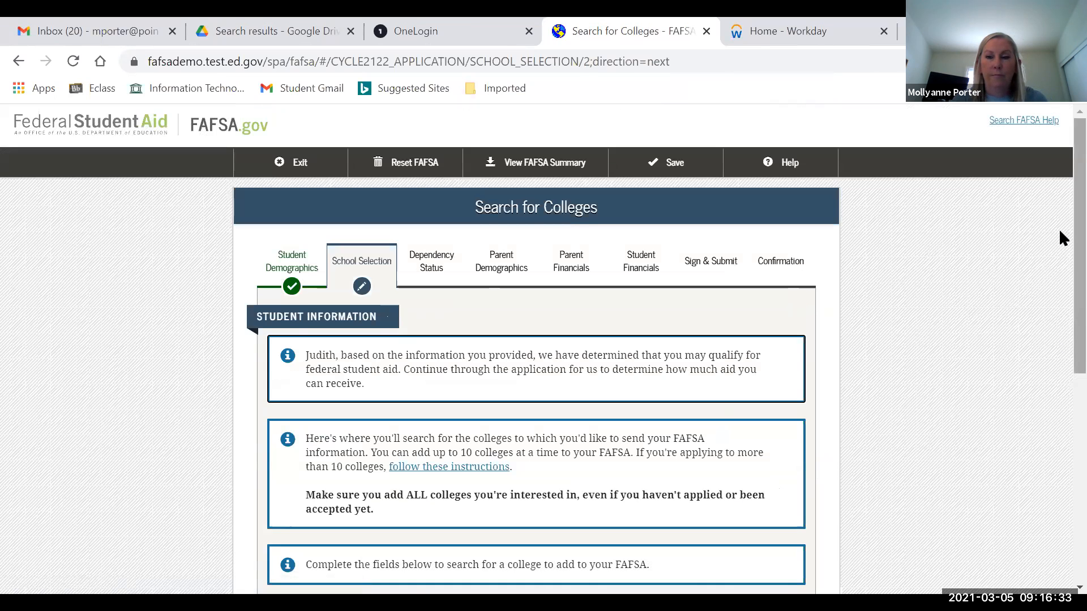
# - Search colleges with state California and school name Point Loma Nazarene University
pyautogui.scroll(-2, 1059, 249)
pyautogui.scroll(-1, 1061, 291)
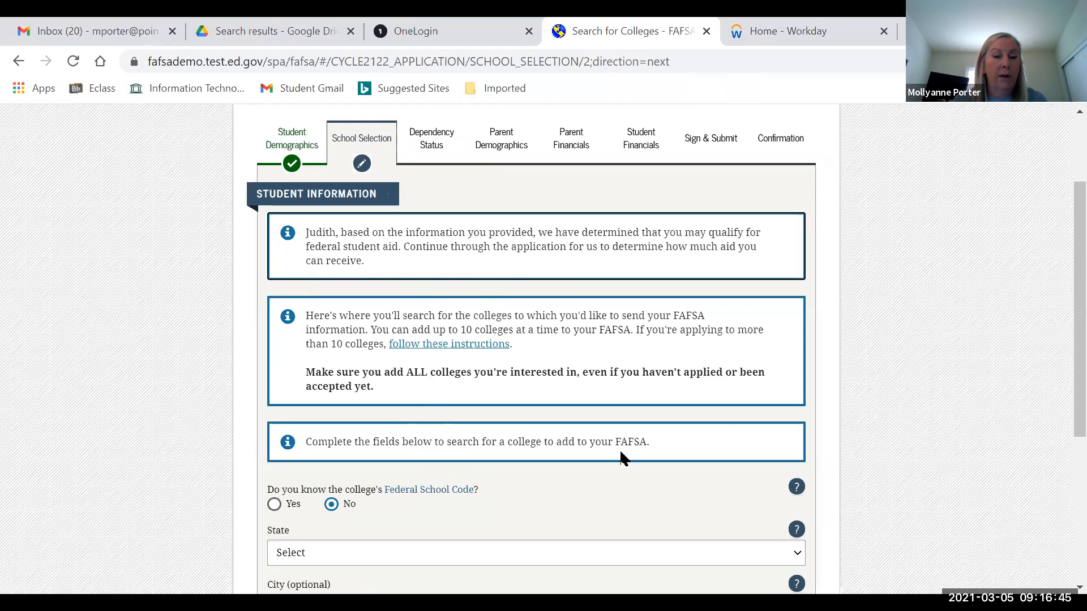
pyautogui.scroll(-3, 1060, 295)
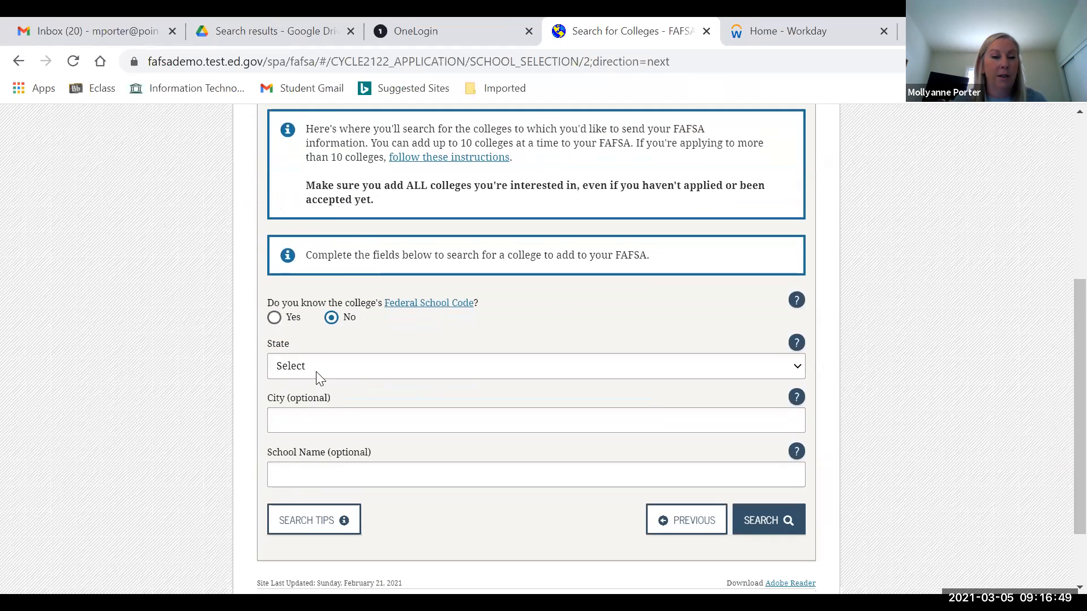
pyautogui.click(317, 377)
pyautogui.write('c')
pyautogui.click(319, 377)
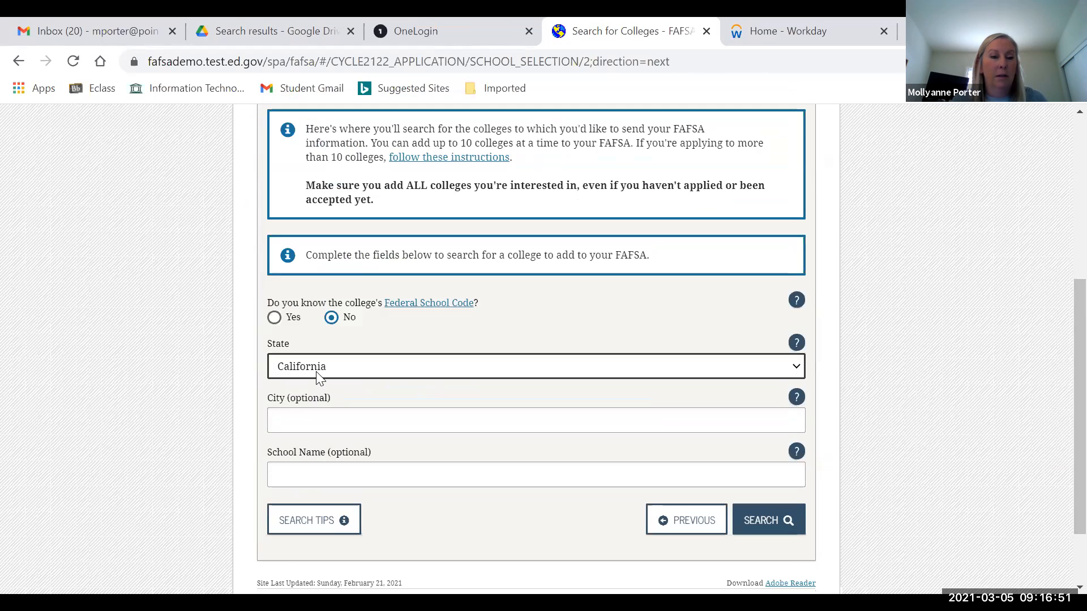
pyautogui.click(334, 466)
pyautogui.write('Point Loam')
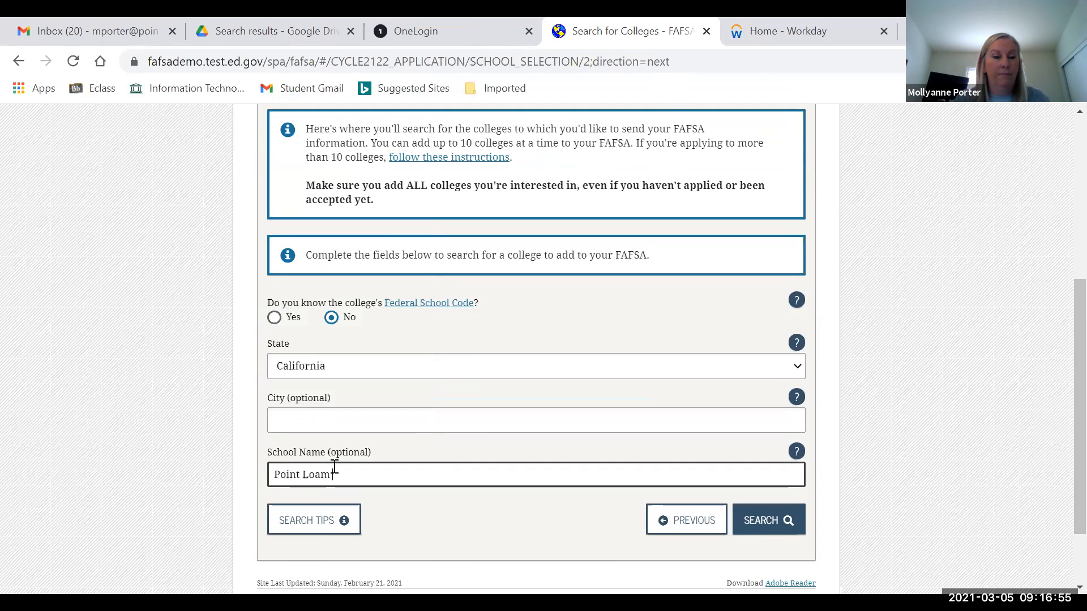
pyautogui.press('BackSpace')
pyautogui.press('BackSpace')
pyautogui.write('ma')
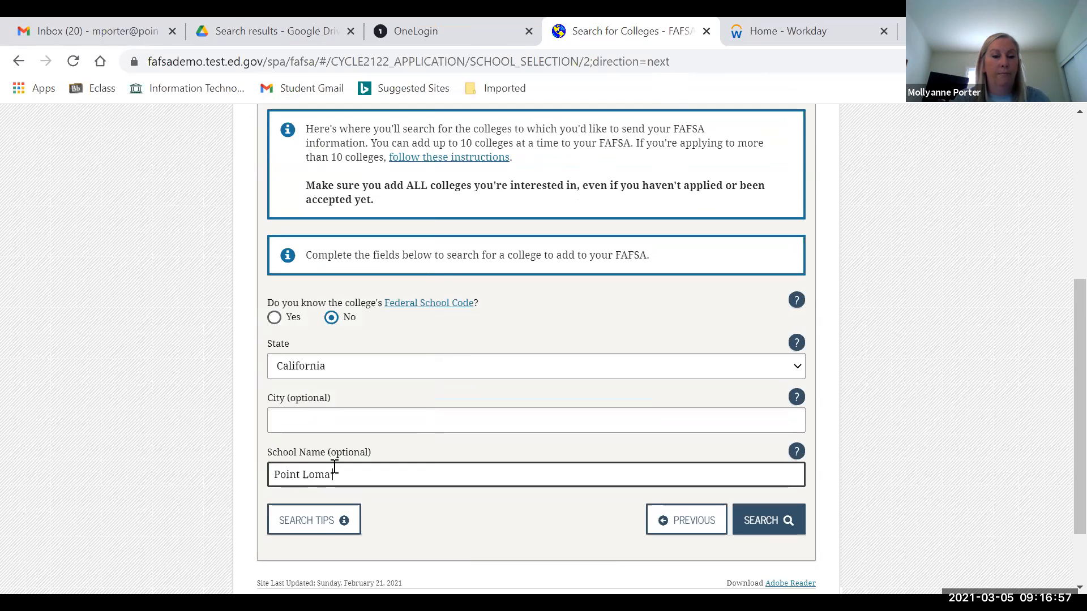
pyautogui.write(' Nazarene Univer')
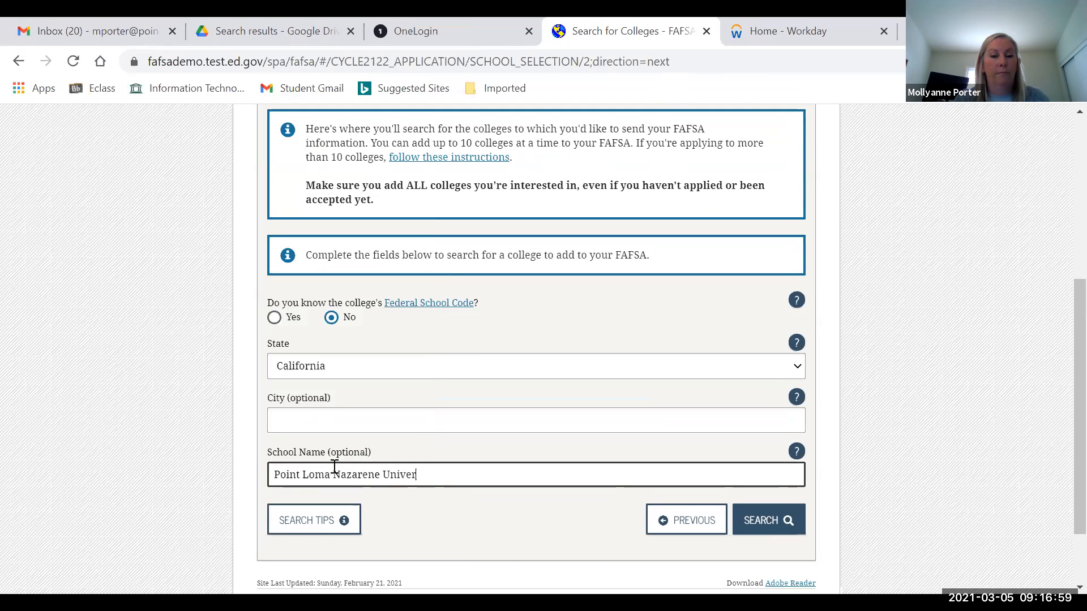
pyautogui.write('sity')
pyautogui.click(756, 521)
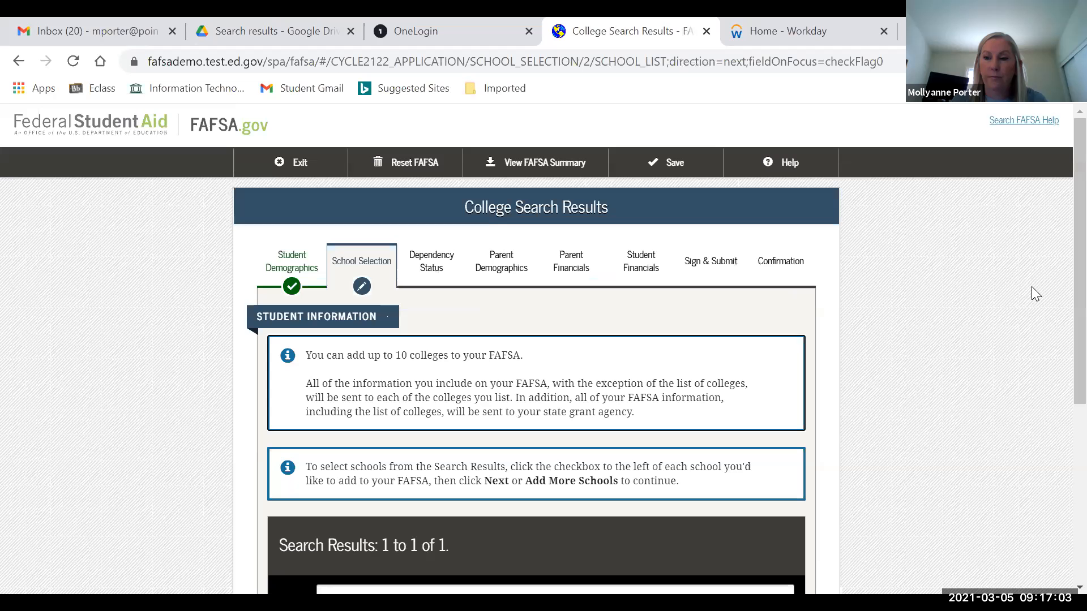
# - Select Point Loma Nazarene University (San Diego, CA, code 001262) from the search results
pyautogui.scroll(-2, 1062, 390)
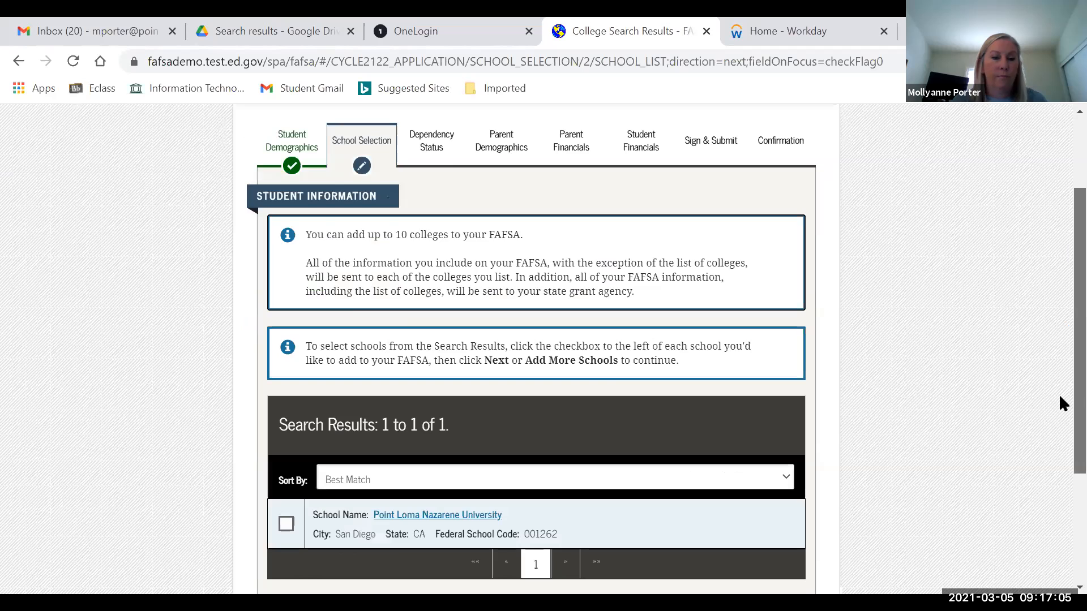
pyautogui.scroll(-3, 246, 395)
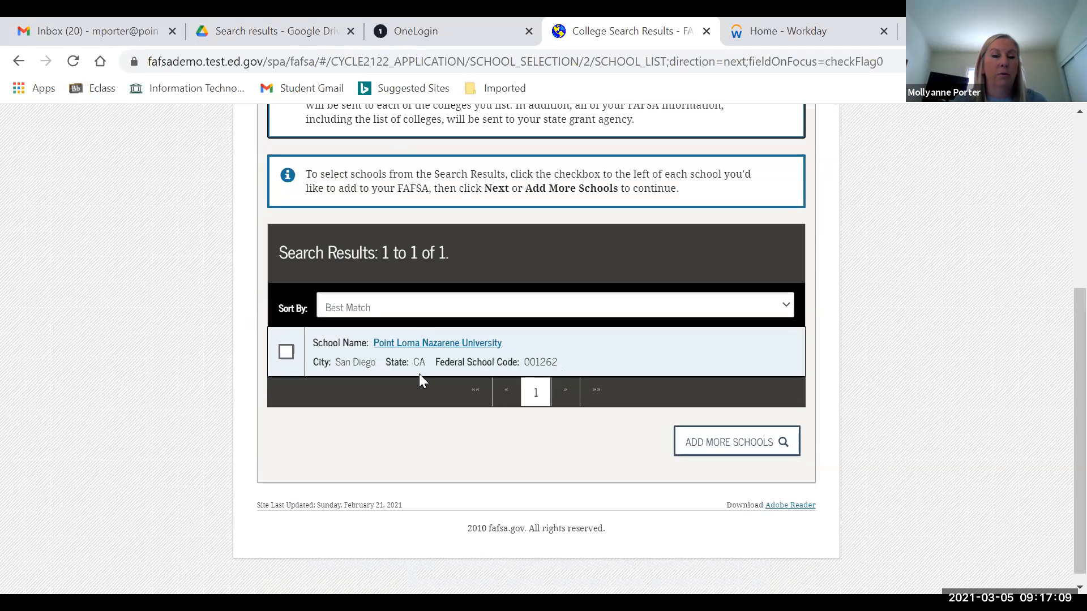
pyautogui.click(288, 356)
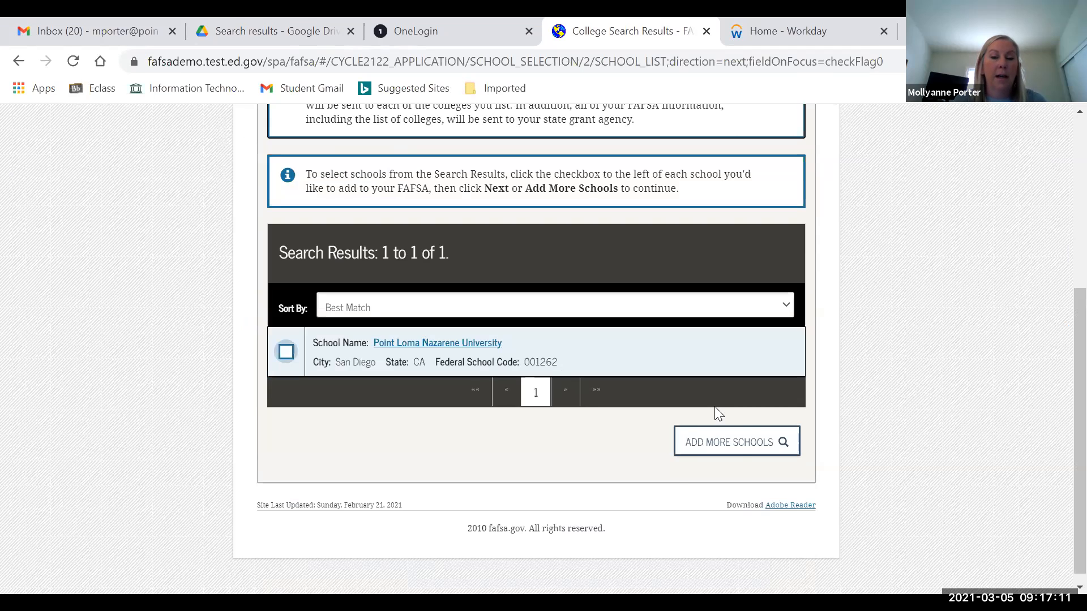
pyautogui.click(679, 454)
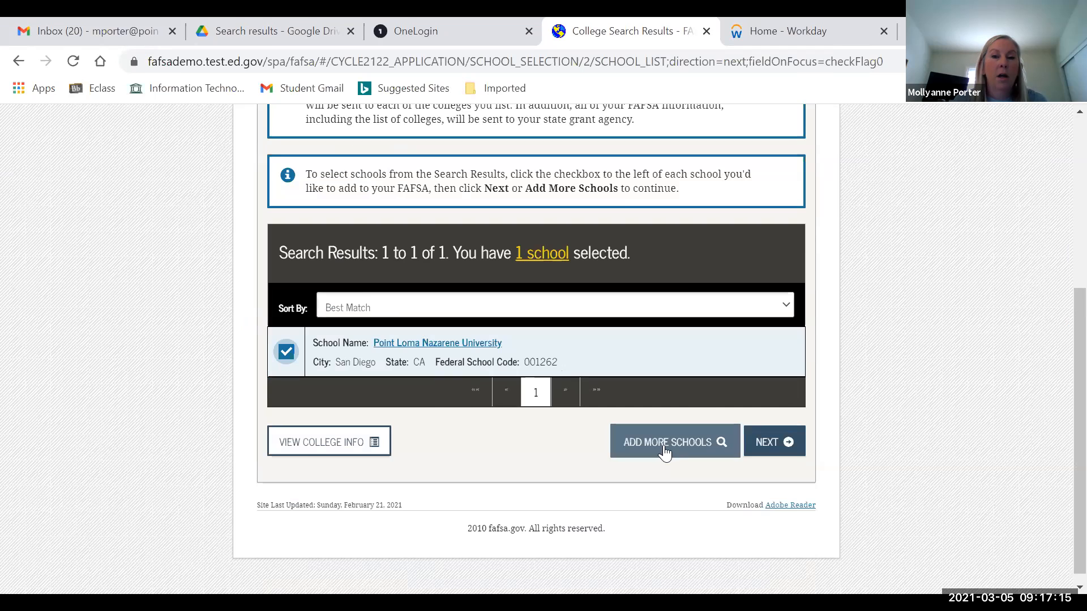
pyautogui.click(314, 447)
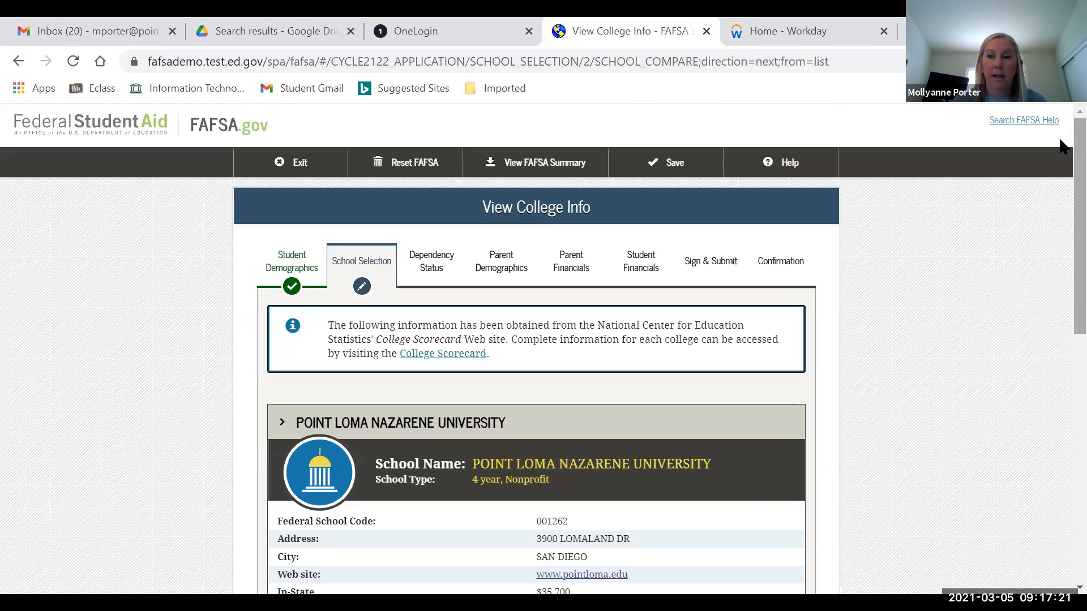
pyautogui.scroll(-5, 1058, 215)
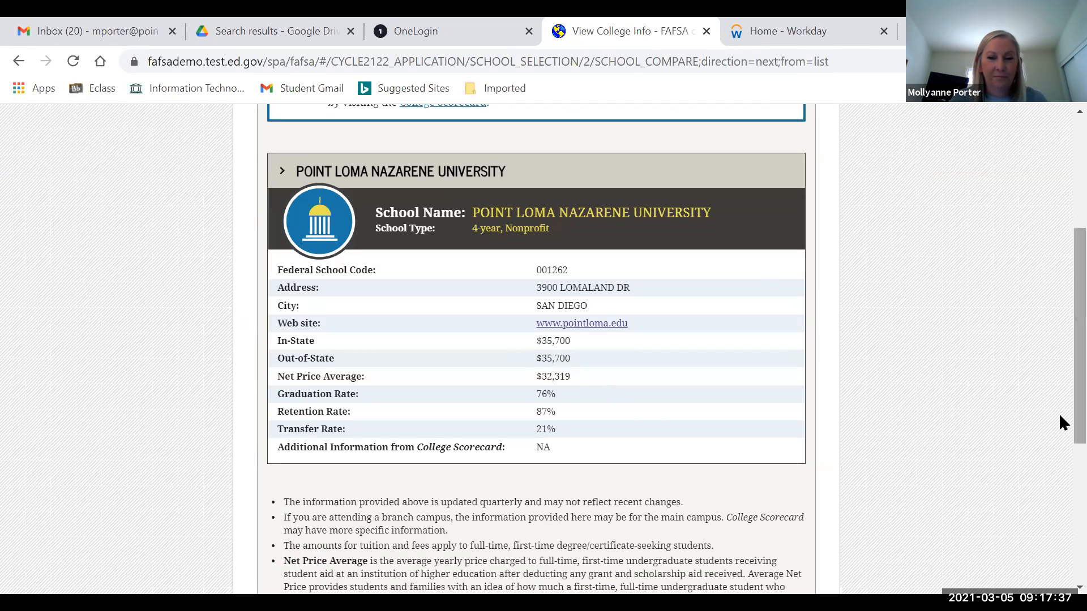
pyautogui.scroll(-5, 866, 399)
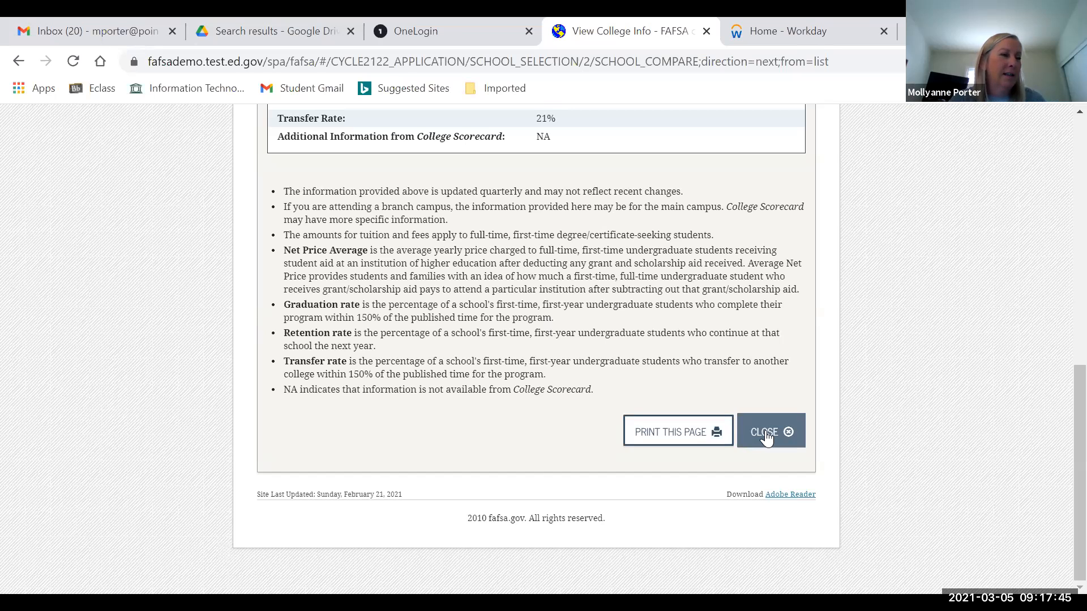
pyautogui.click(765, 432)
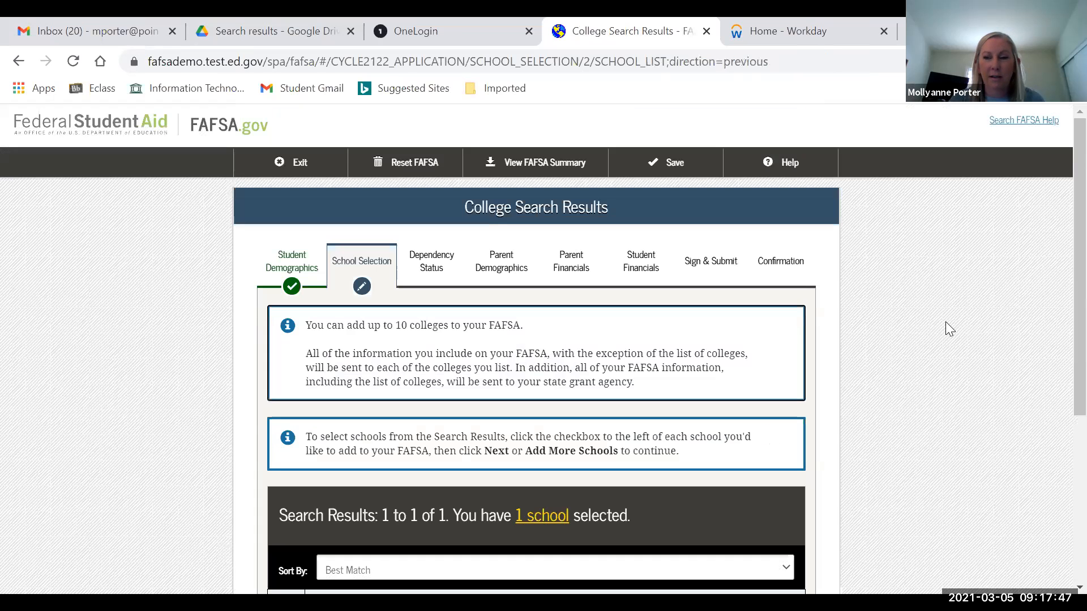
pyautogui.scroll(-3, 1059, 227)
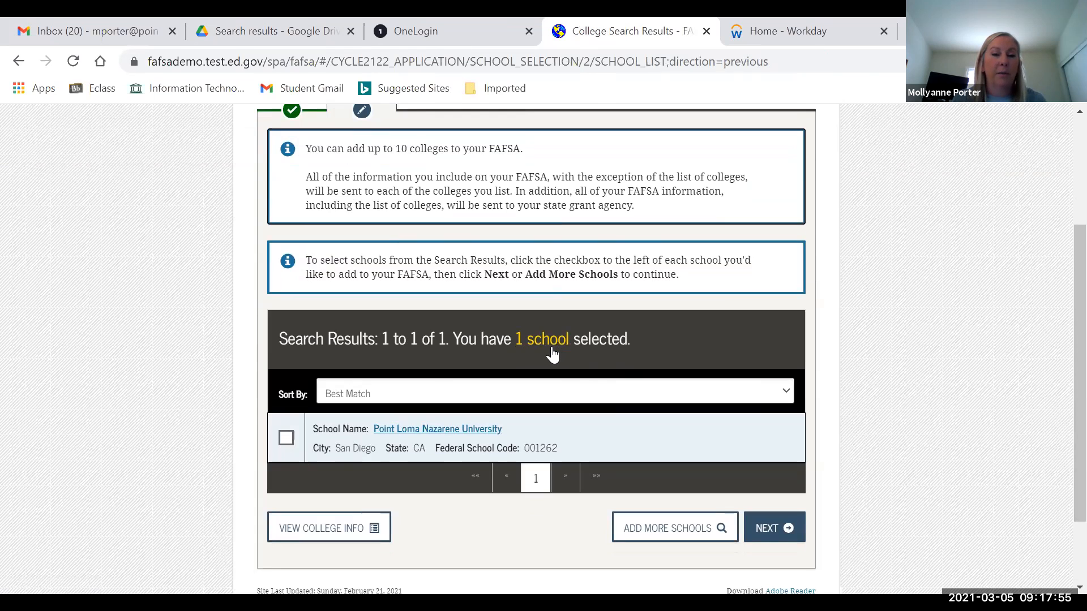
# - Set On Campus housing for Point Loma Nazarene University and proceed to Dependency Status
pyautogui.click(768, 528)
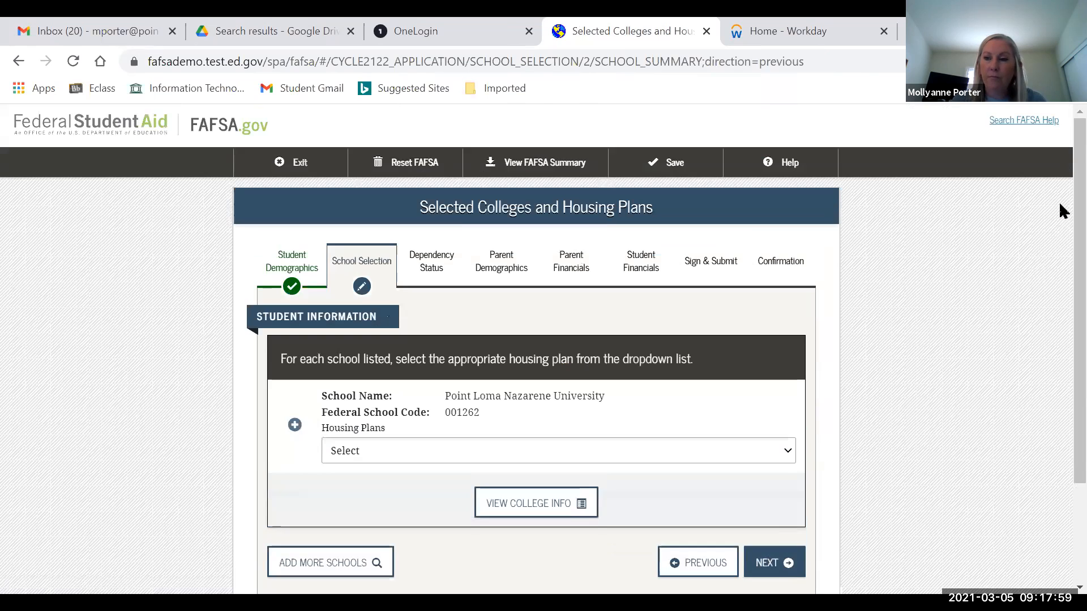
pyautogui.scroll(-1, 1058, 205)
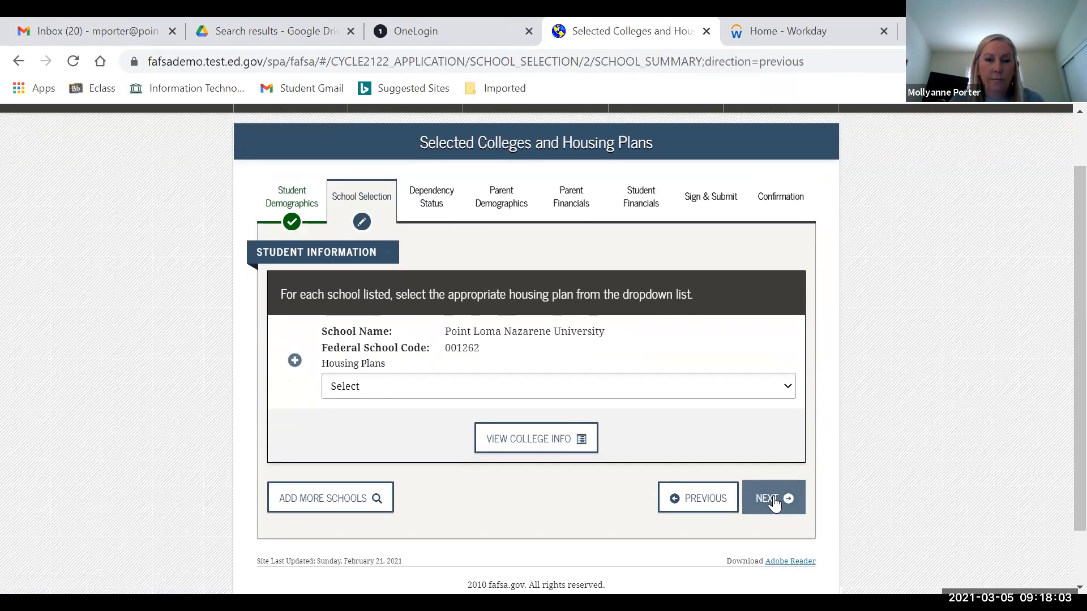
pyautogui.click(654, 394)
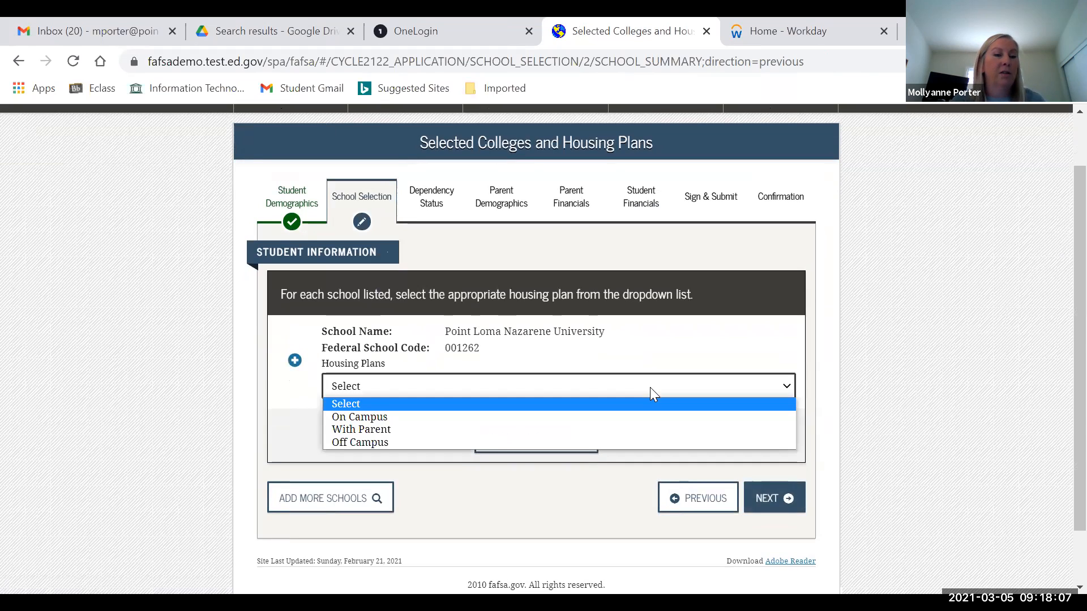
pyautogui.click(394, 418)
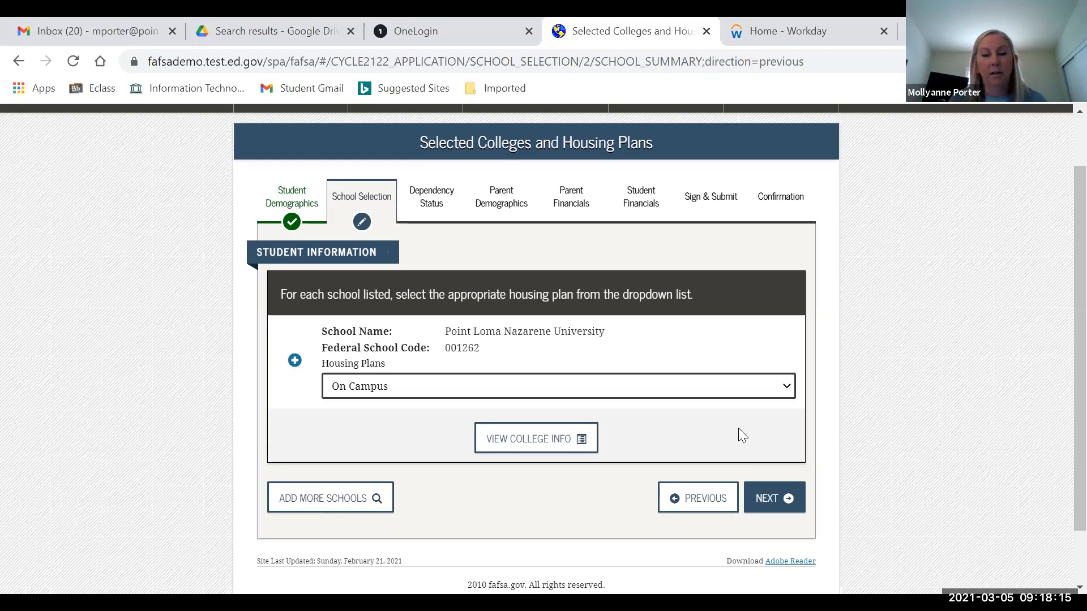
pyautogui.click(763, 497)
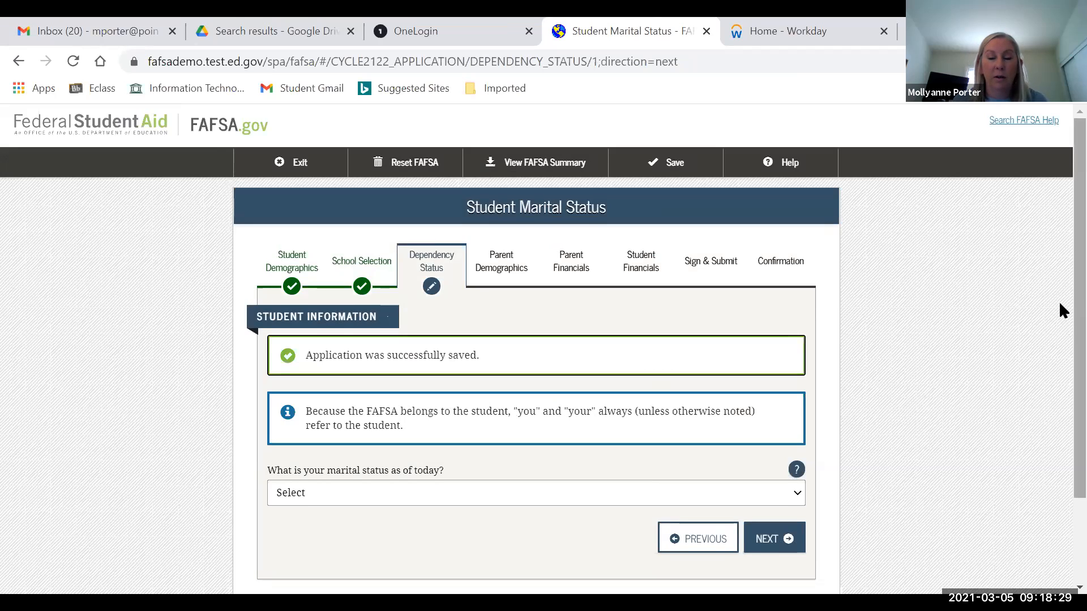
# - Choose "I am single" as the student's marital status
pyautogui.scroll(-1, 586, 417)
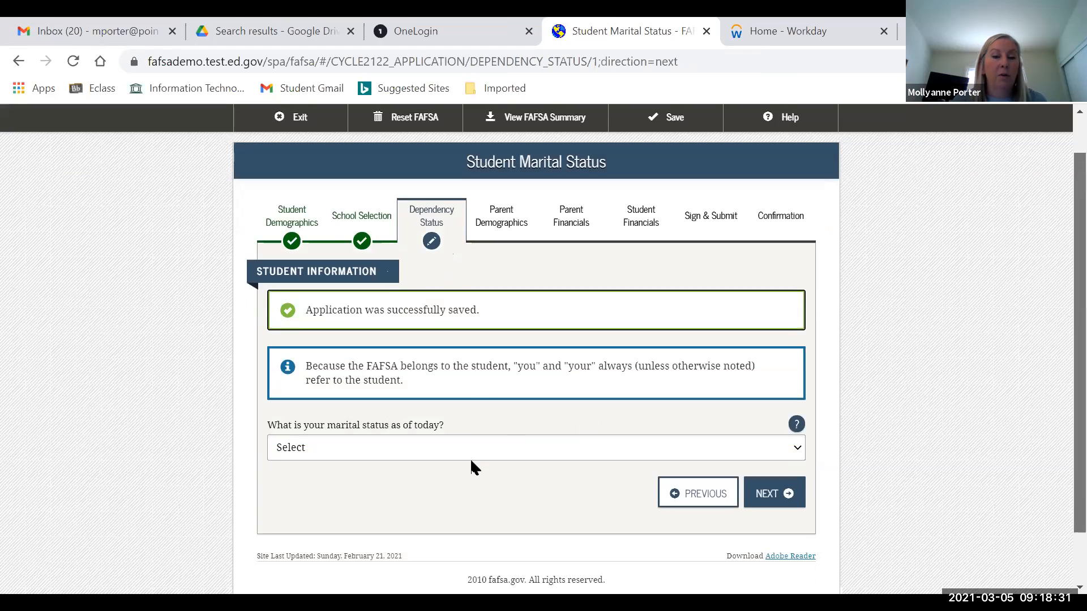
pyautogui.scroll(-1, 470, 453)
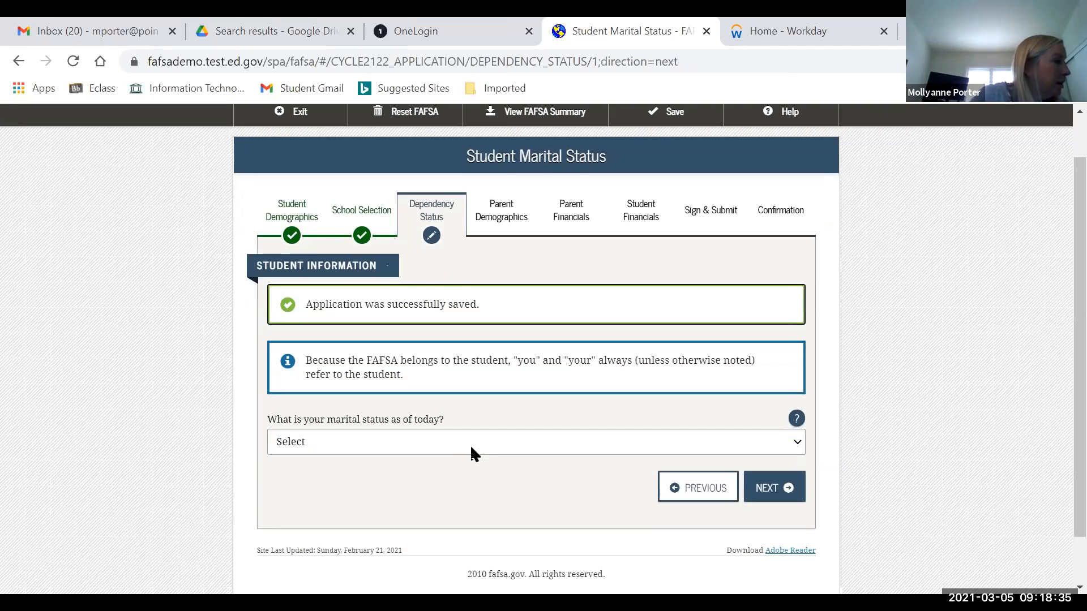
pyautogui.click(469, 447)
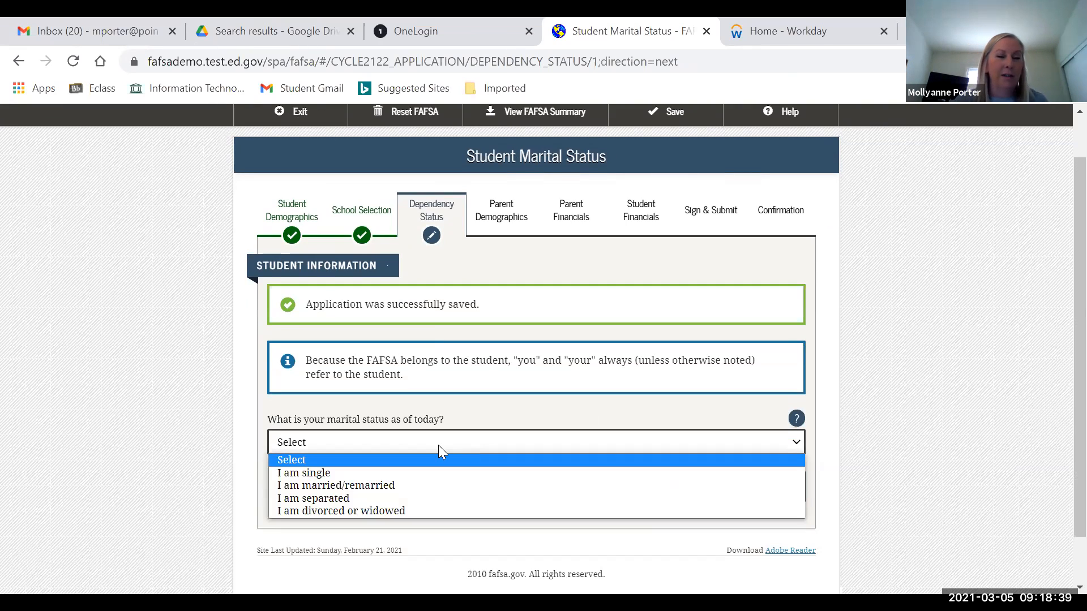
pyautogui.click(842, 437)
# - Answer No to supporting children and No to other dependents, then continue
pyautogui.click(764, 490)
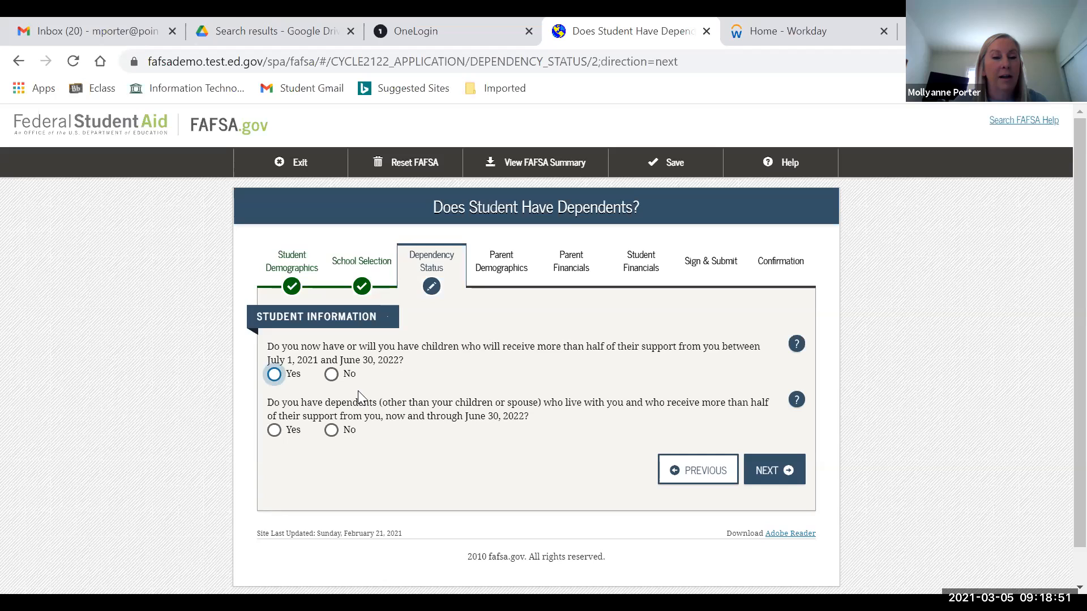
pyautogui.click(332, 376)
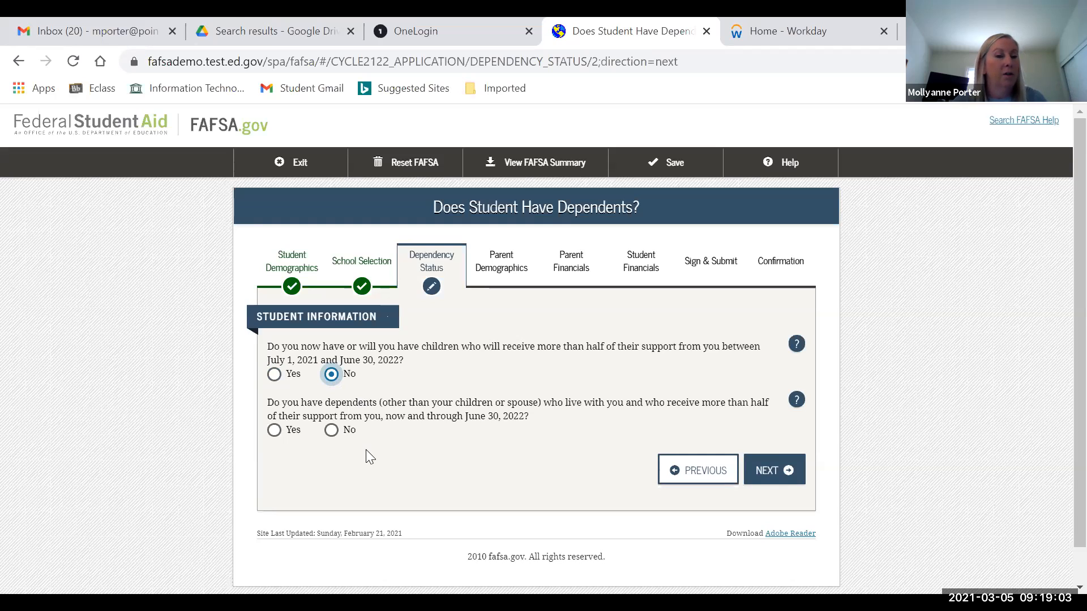
pyautogui.click(331, 431)
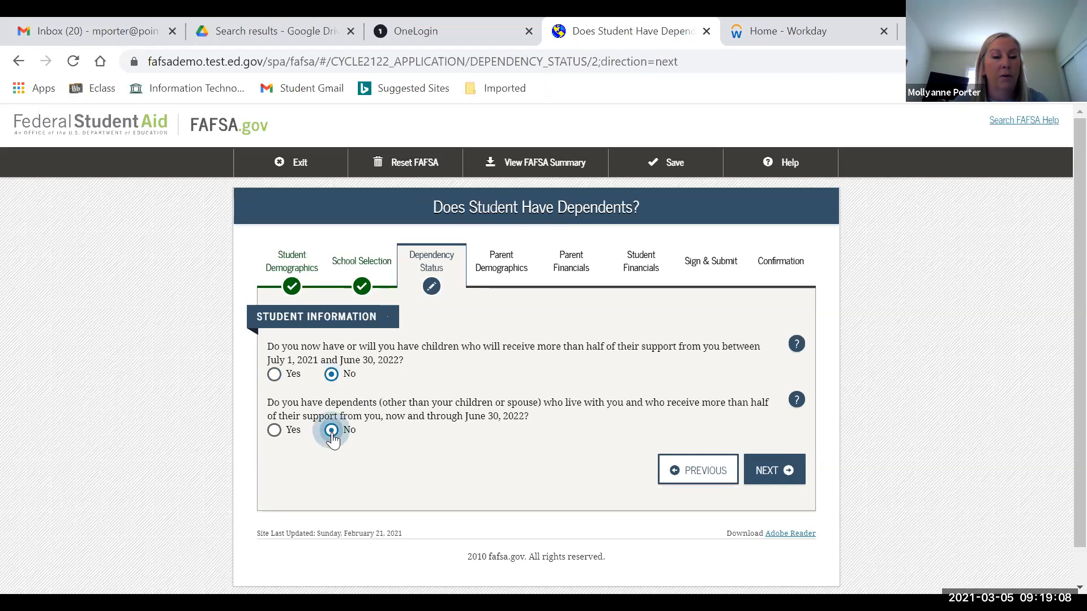
pyautogui.click(766, 485)
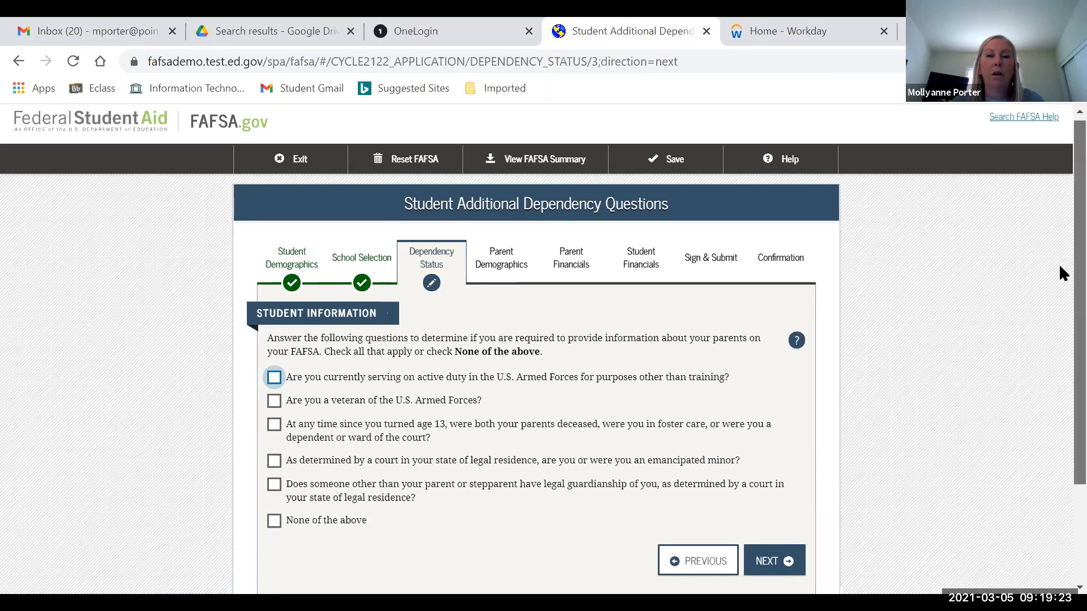
# - Mark "None of the above" for the additional dependency questions and continue
pyautogui.scroll(-1, 1060, 266)
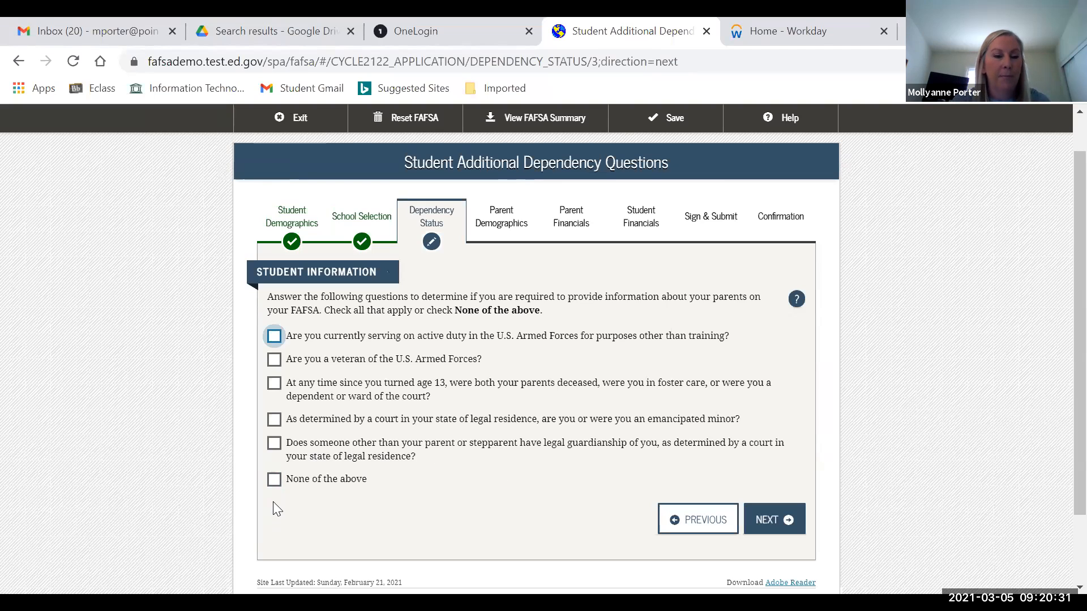
pyautogui.click(275, 481)
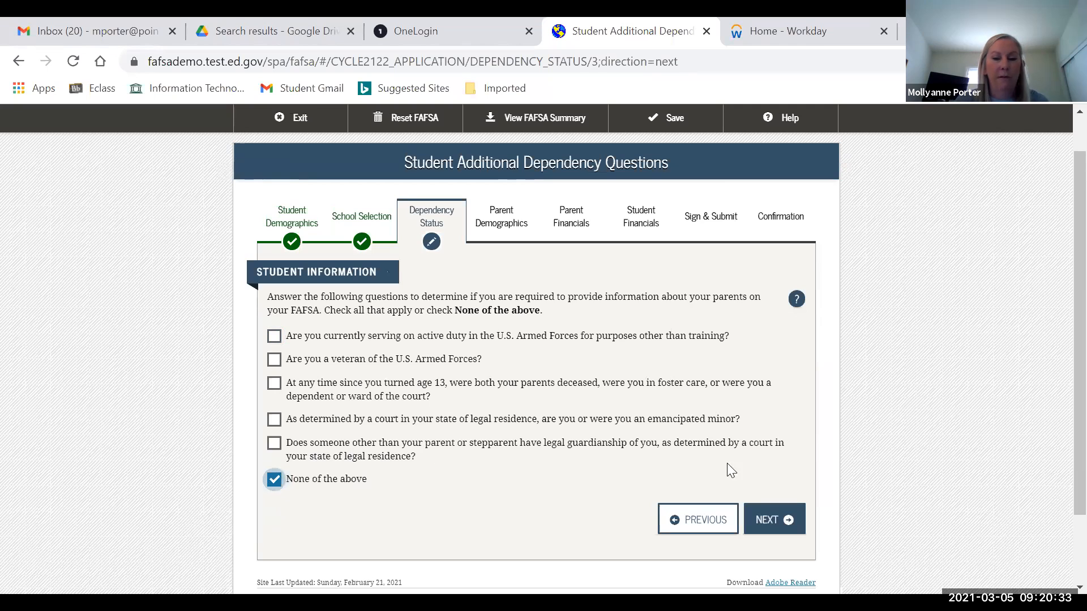
pyautogui.click(763, 521)
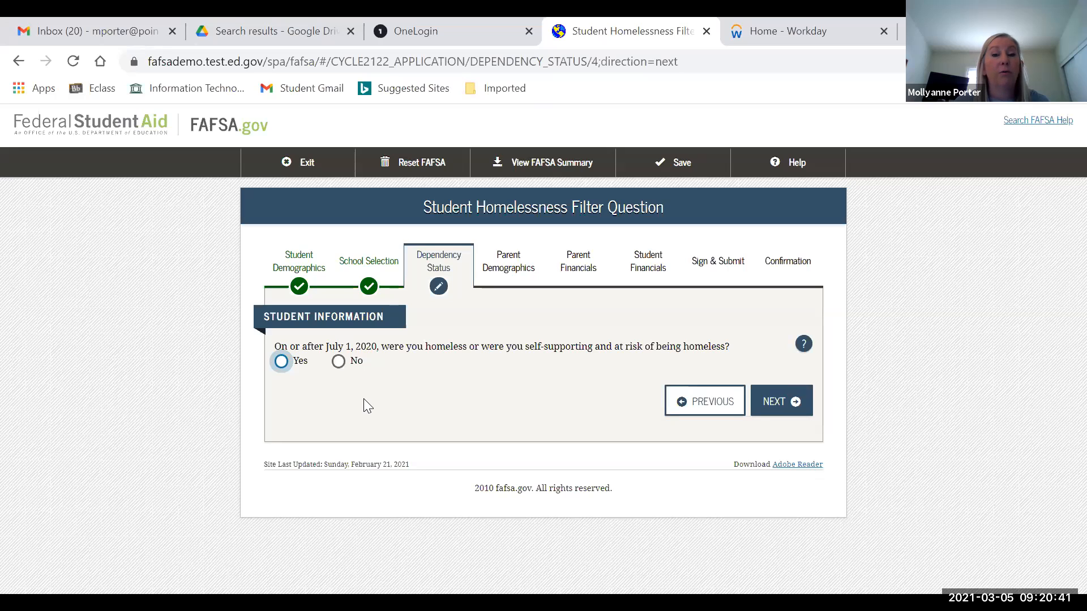
# - Answer No to homelessness and confirm parent information will be provided
pyautogui.click(340, 364)
pyautogui.click(780, 405)
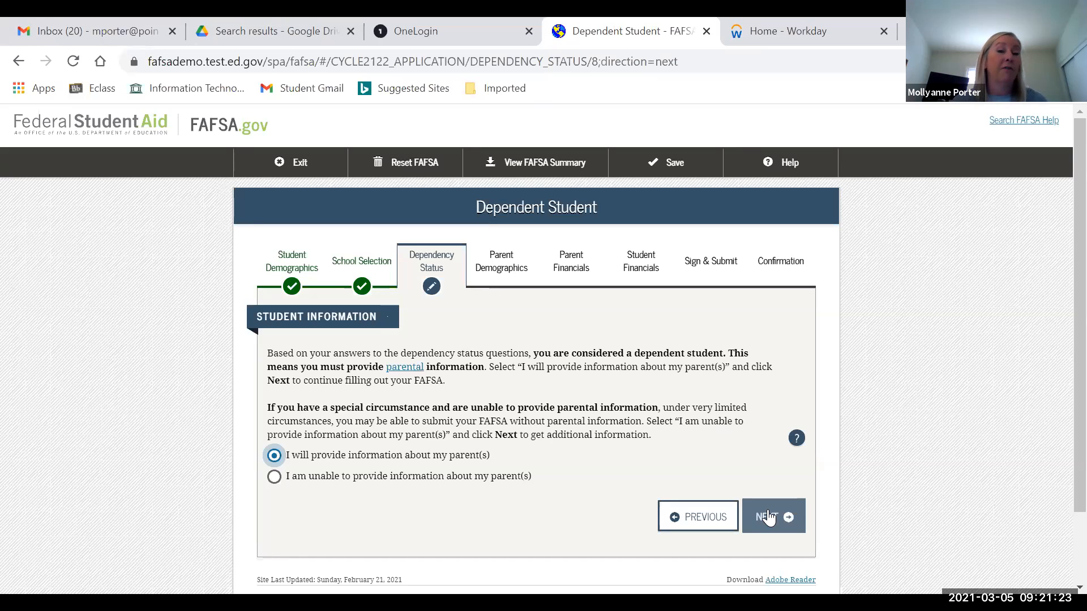
pyautogui.click(768, 517)
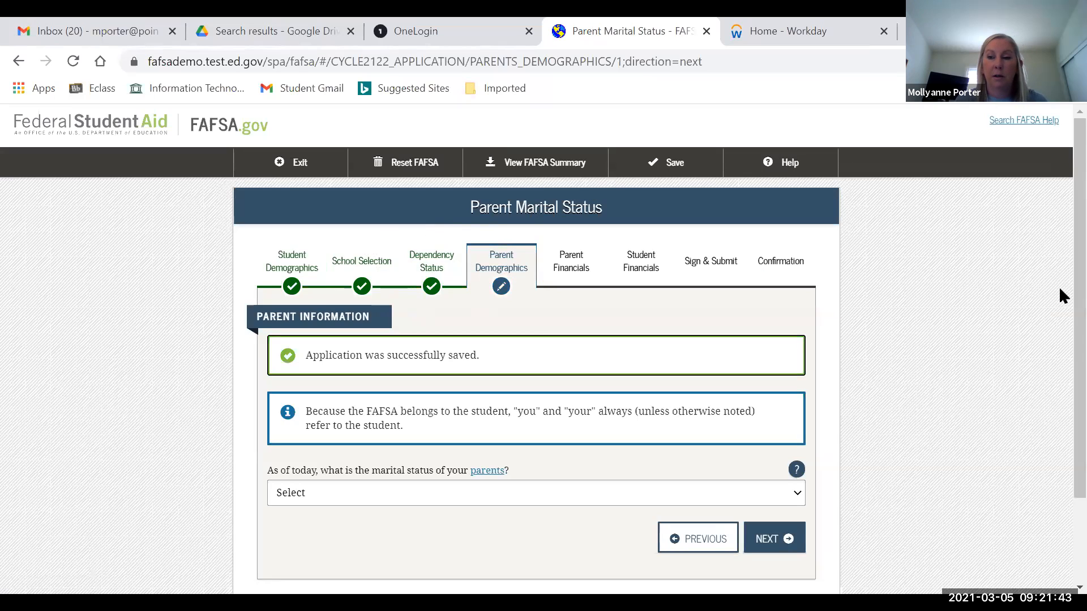
# - Set parents' marital status to Married or Remarried with marriage date 07/1993 and submit
pyautogui.scroll(-1, 1058, 315)
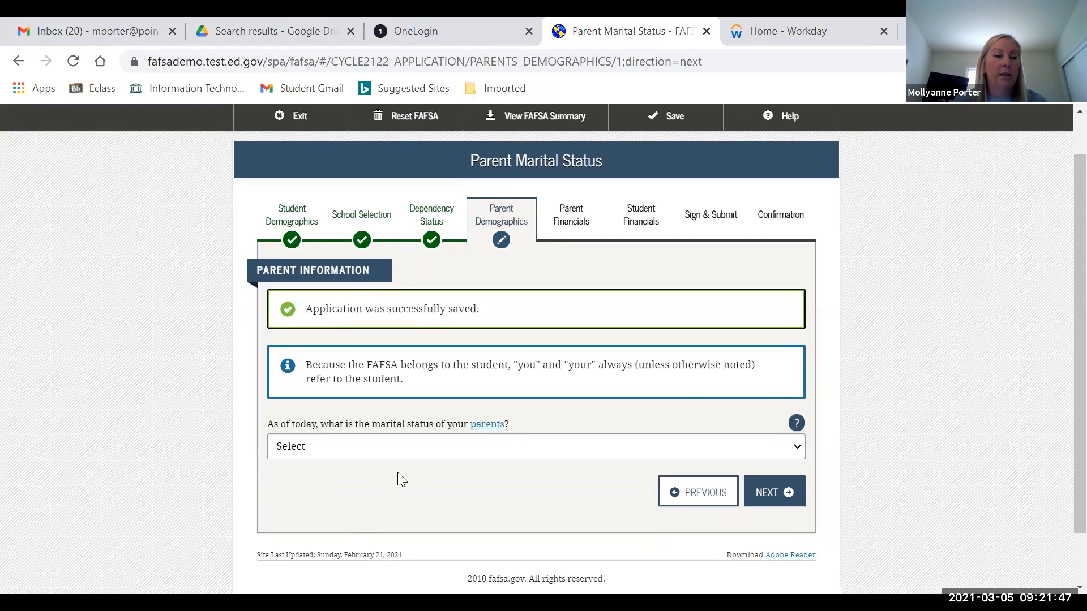
pyautogui.click(400, 454)
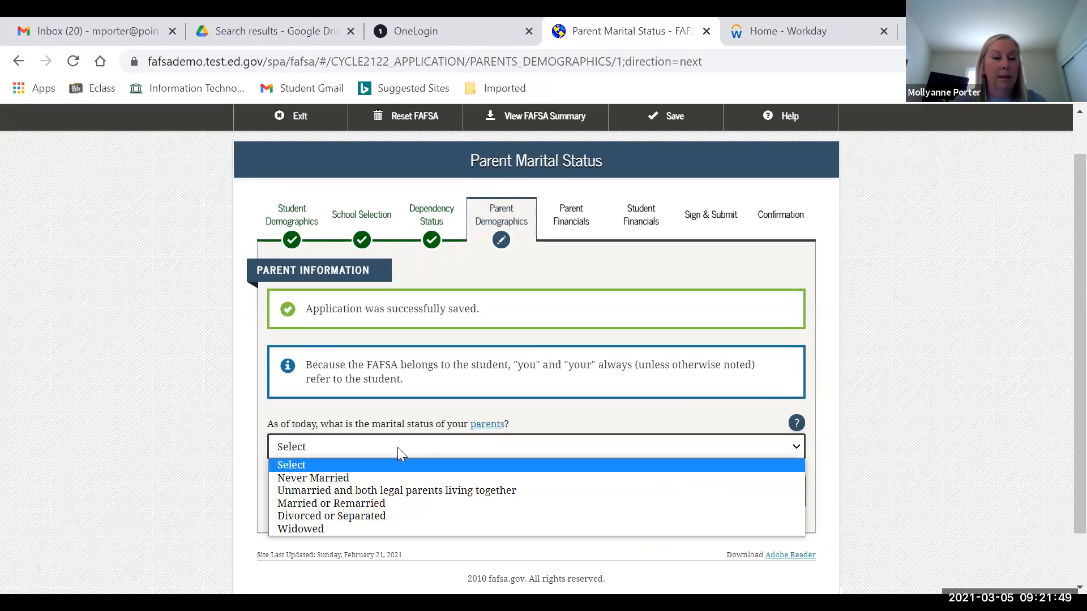
pyautogui.click(359, 500)
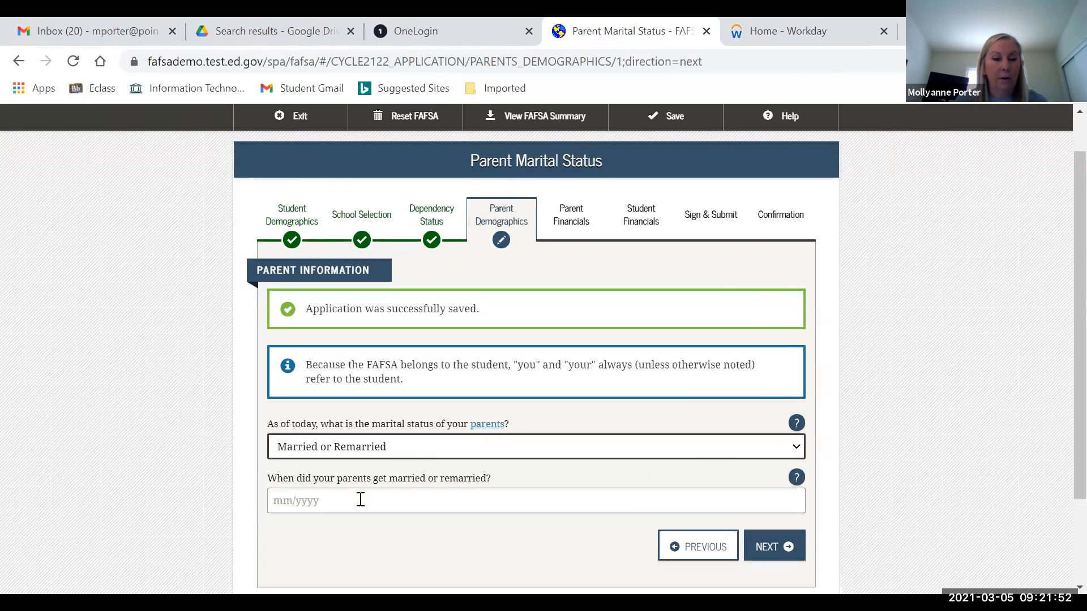
pyautogui.click(446, 498)
pyautogui.write('07/1993')
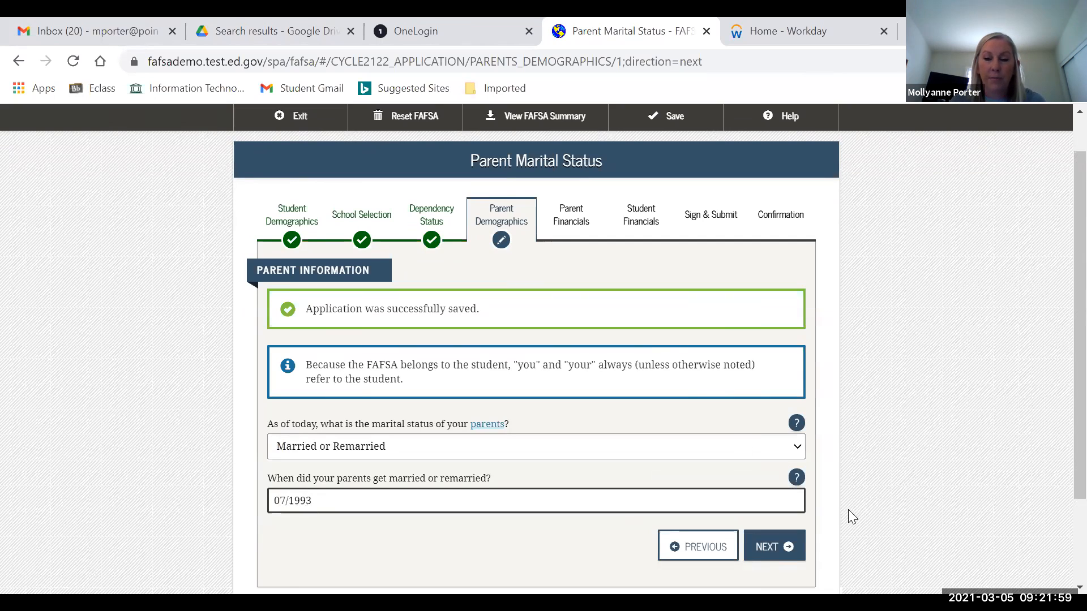
pyautogui.hotkey('ctrl', 'a')
pyautogui.click(770, 552)
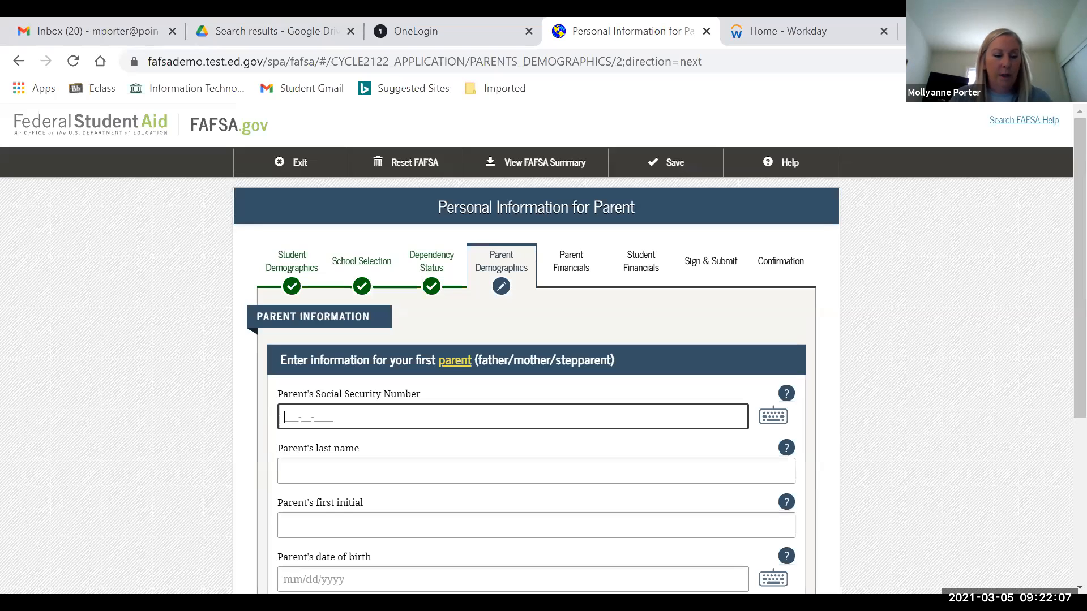
# - Enter the first parent's SSN, last name, first initial and 01/01/1968 birth date, then submit
pyautogui.write('123-45-6789')
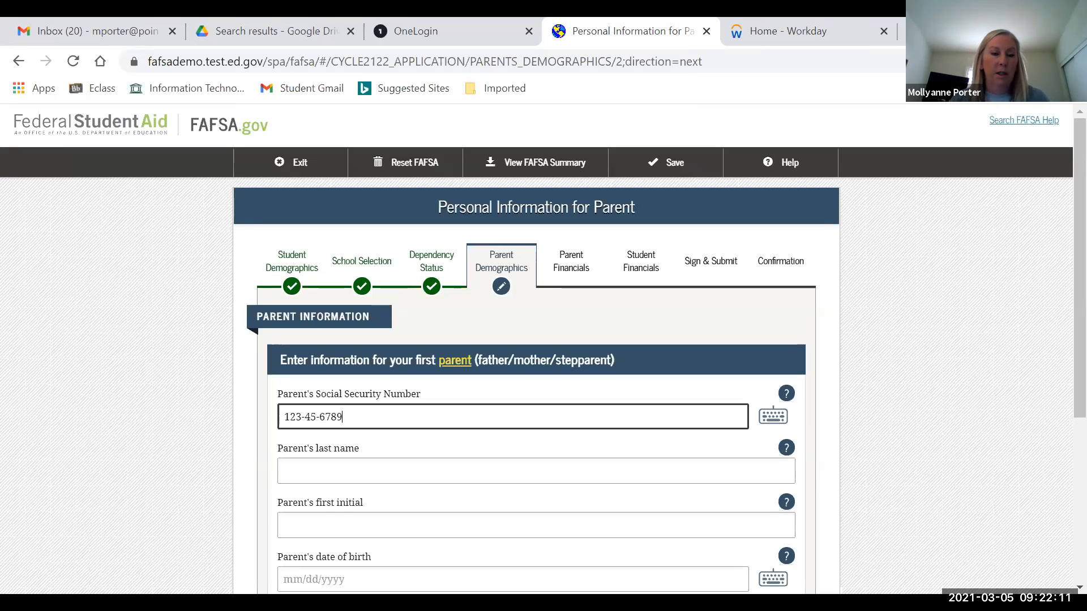
pyautogui.click(430, 470)
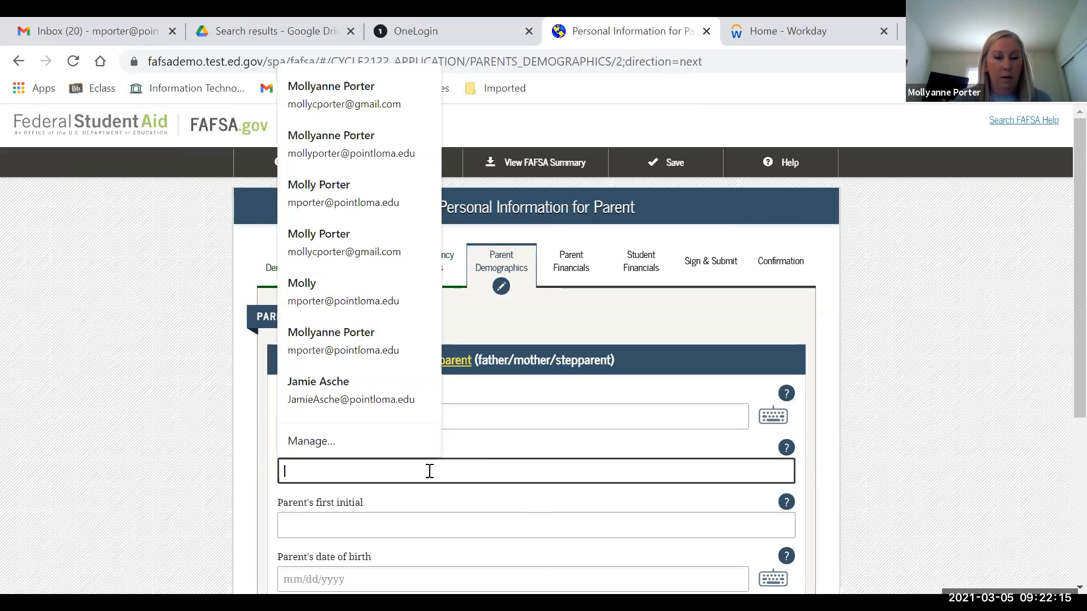
pyautogui.click(316, 467)
pyautogui.click(327, 471)
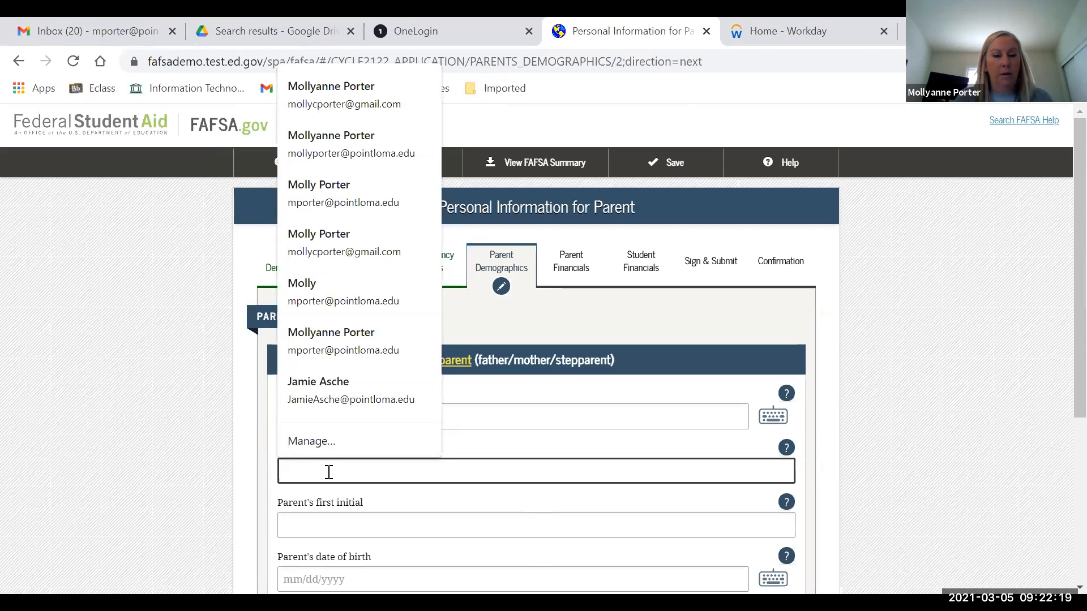
pyautogui.write('Lastname')
pyautogui.press('Tab')
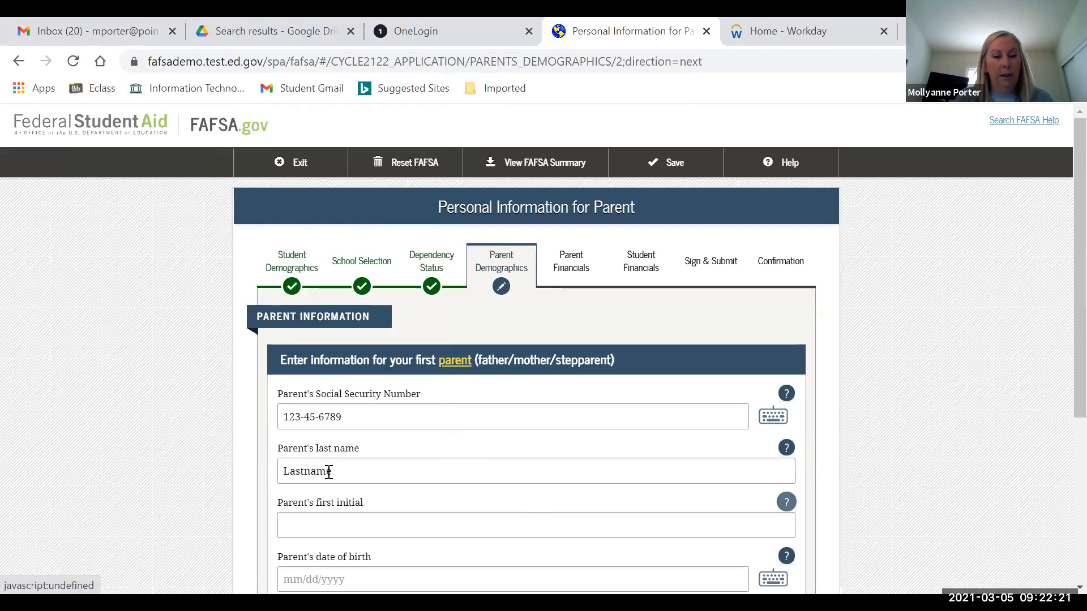
pyautogui.press('Tab')
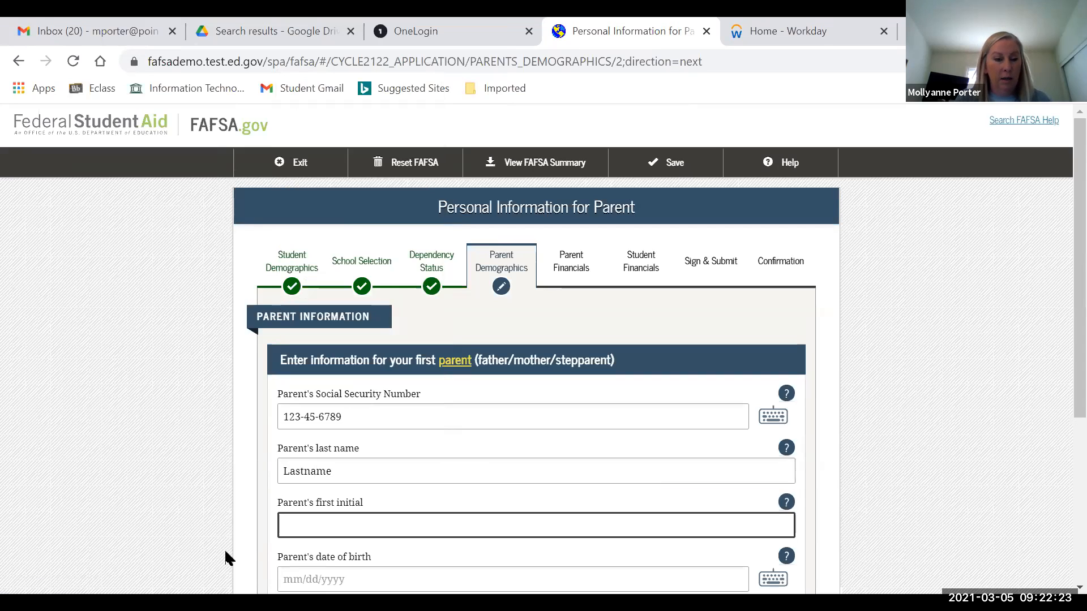
pyautogui.write('E')
pyautogui.click(295, 582)
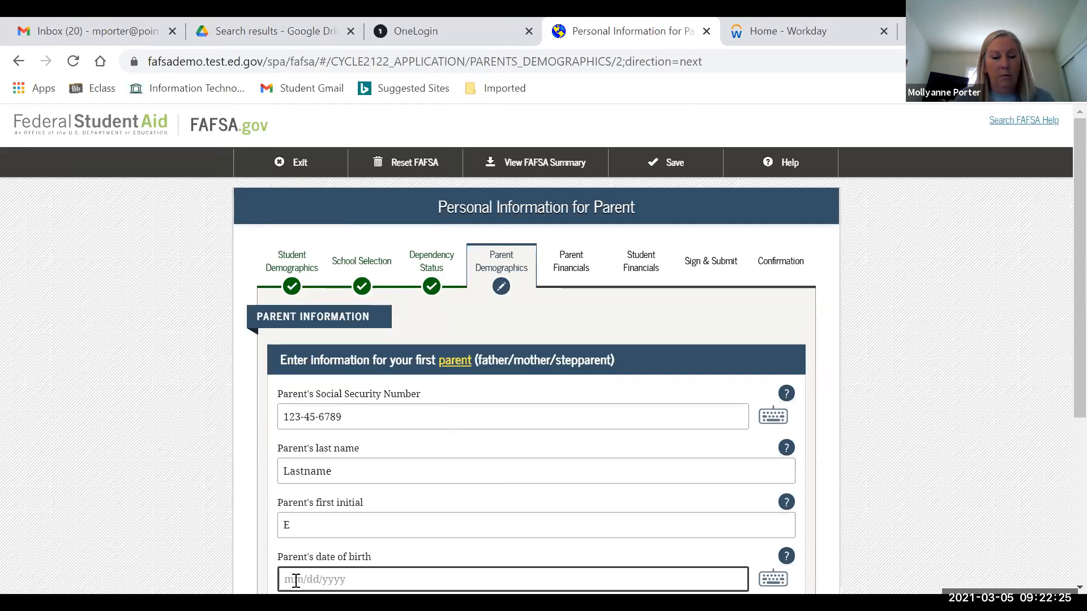
pyautogui.write('01/01/')
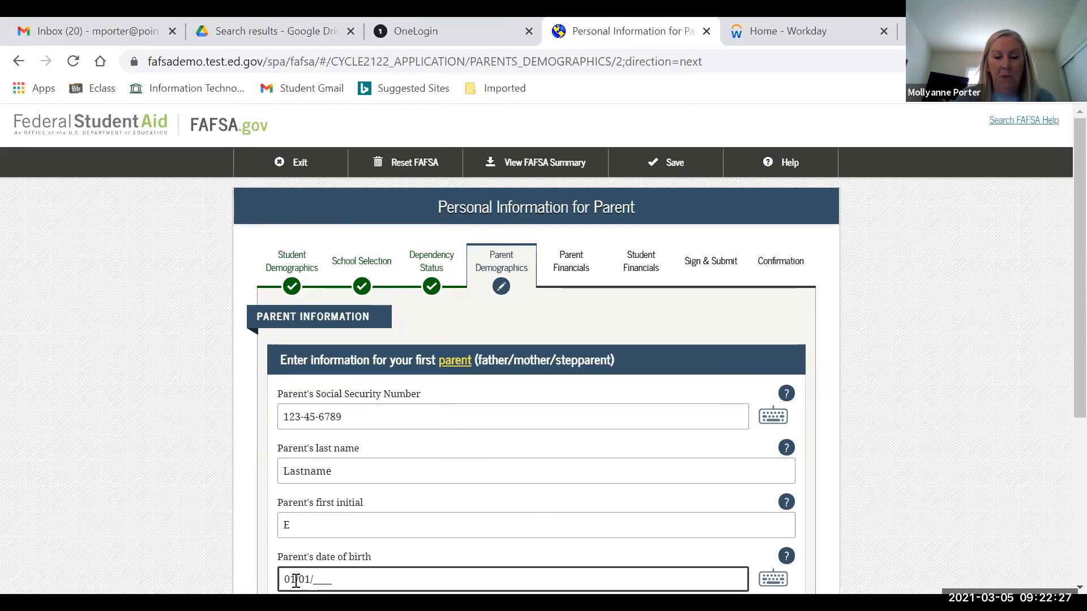
pyautogui.write('1968')
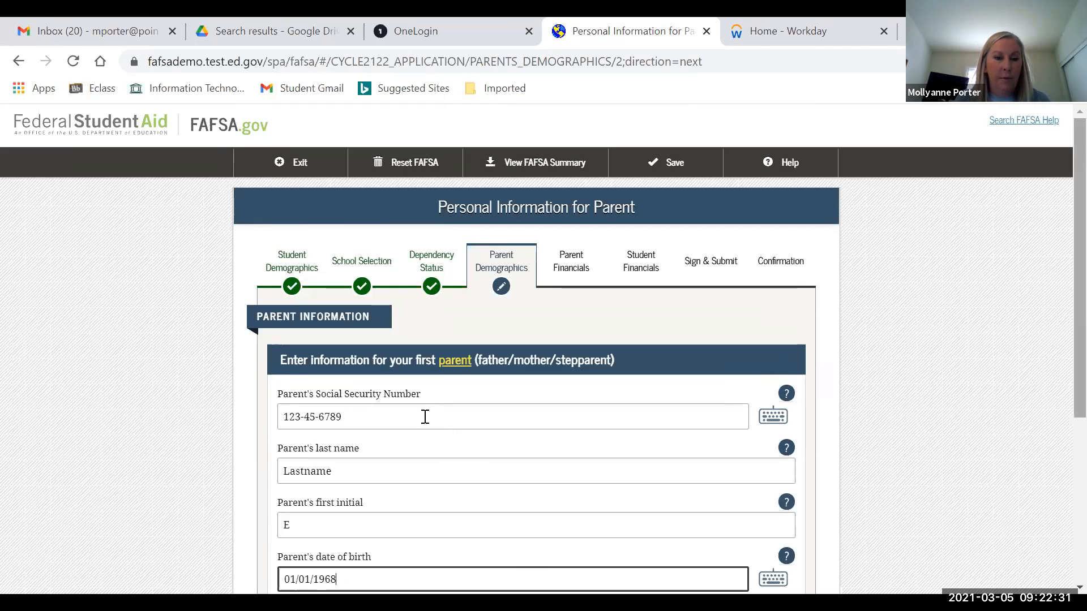
pyautogui.scroll(-4, 422, 410)
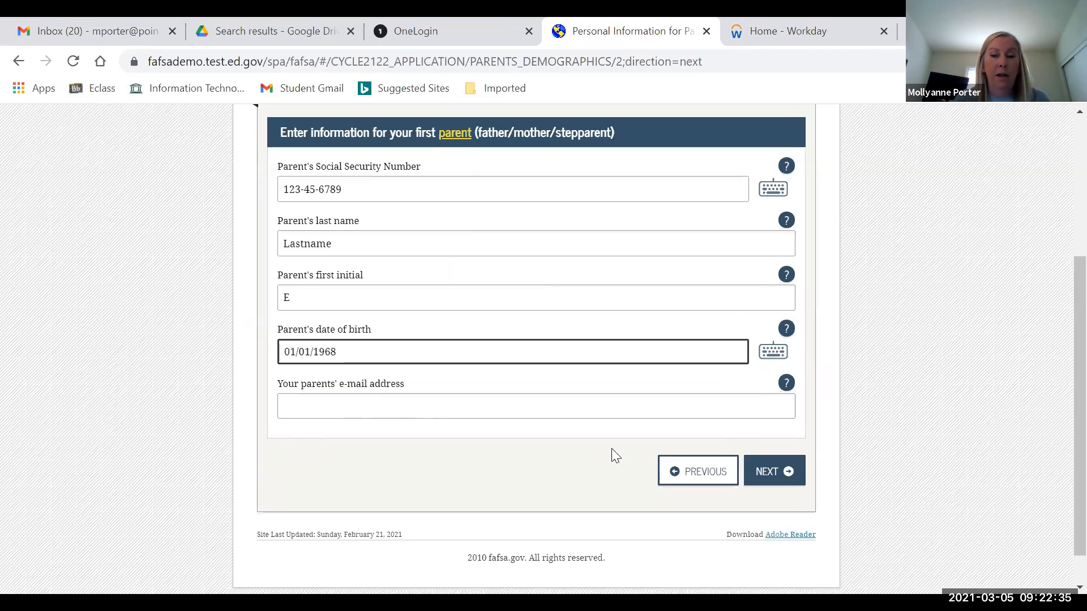
pyautogui.click(772, 475)
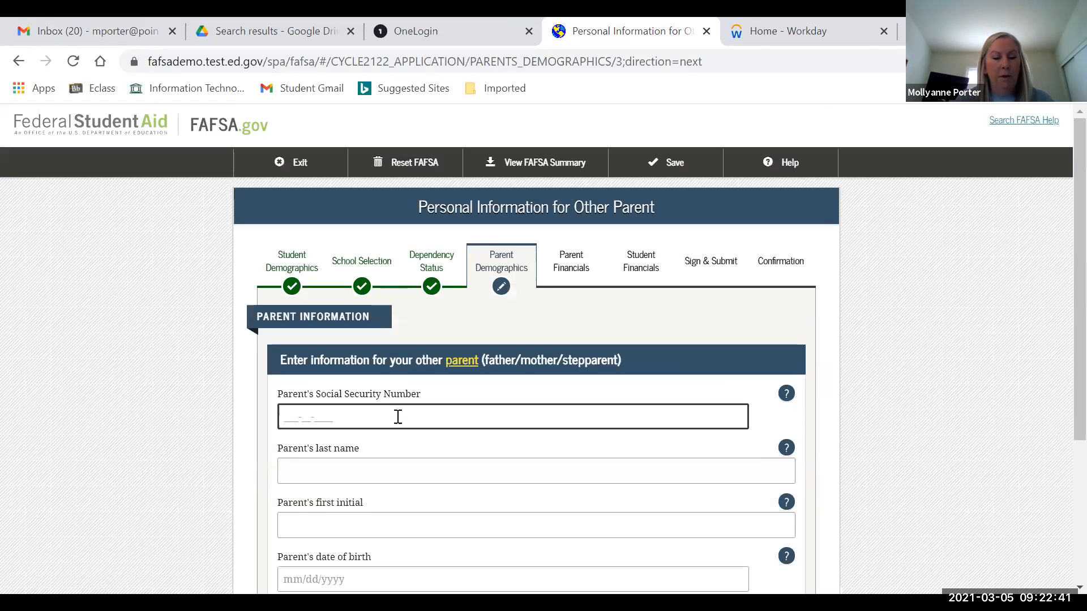
# - Enter the other parent's SSN, last name, first initial and 01/01/1968 birth date, then submit
pyautogui.write('234-56-')
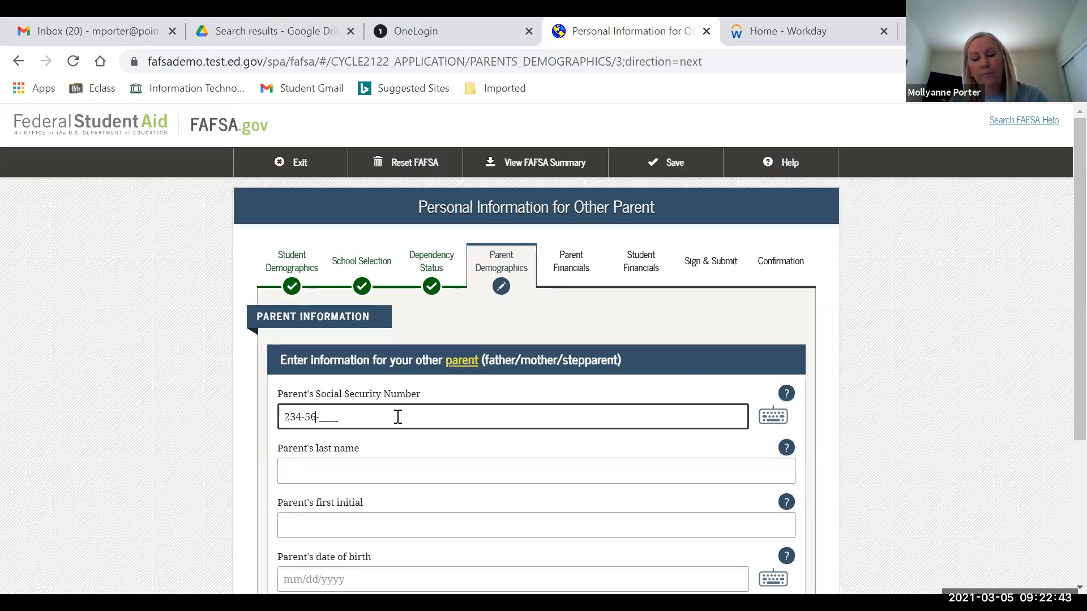
pyautogui.write('7890')
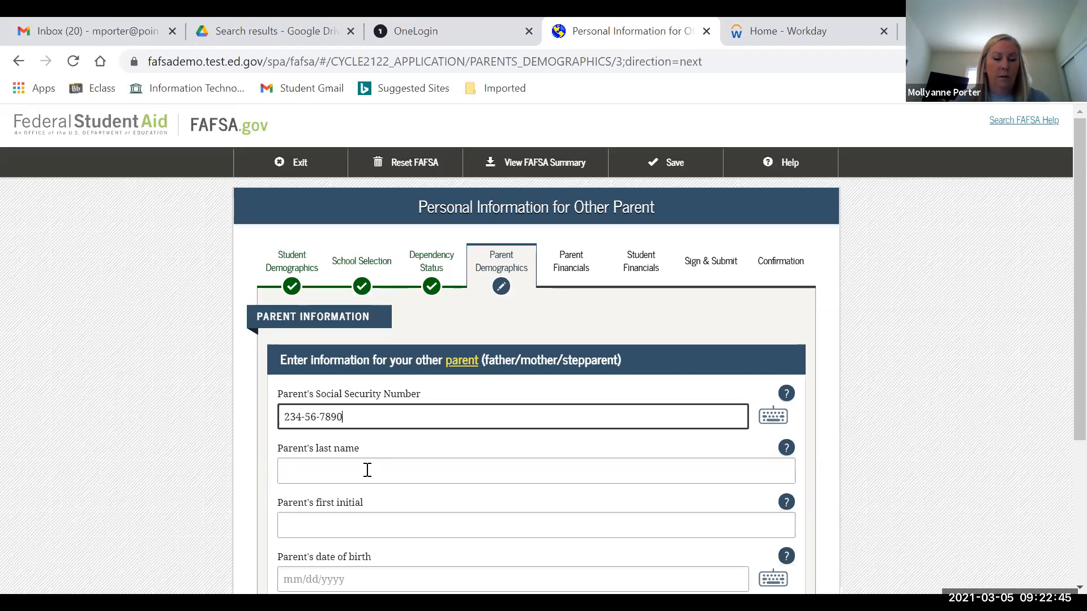
pyautogui.click(367, 470)
pyautogui.write('Lastname')
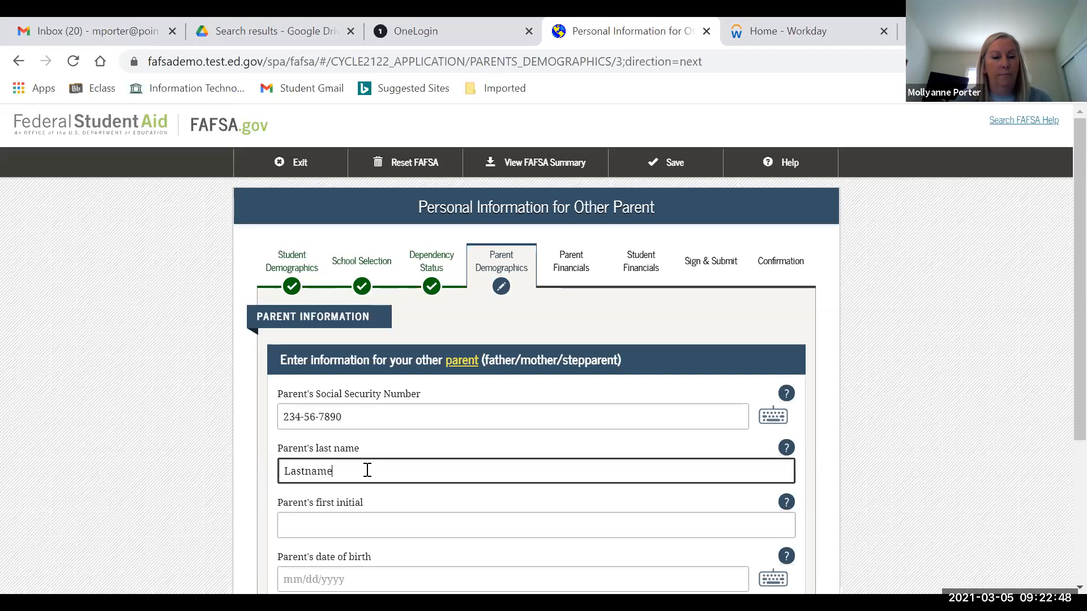
pyautogui.press('Tab')
pyautogui.write('D')
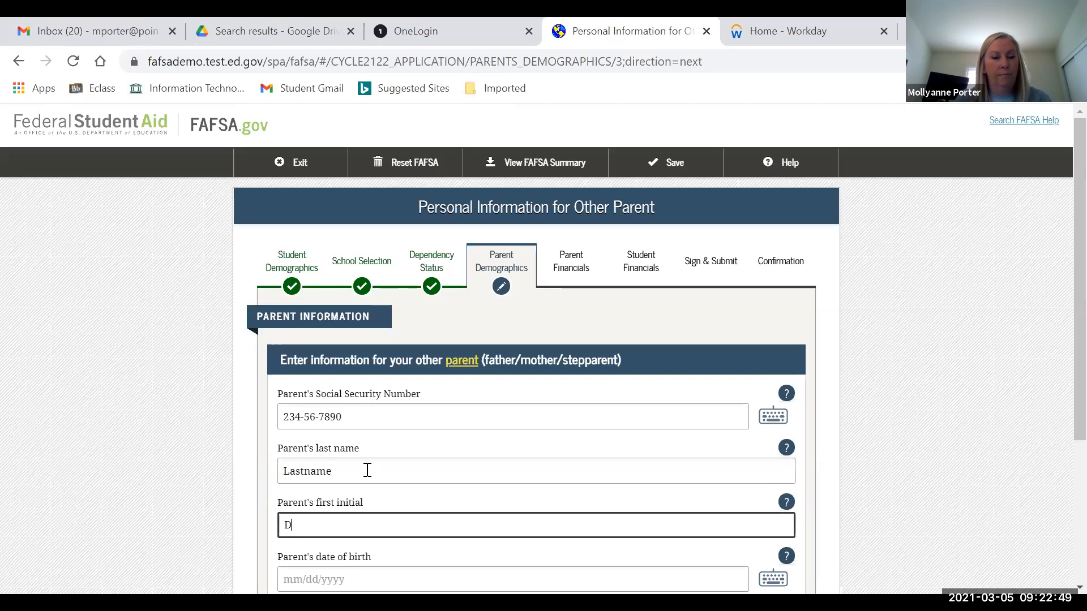
pyautogui.click(304, 572)
pyautogui.write('01/01/1968')
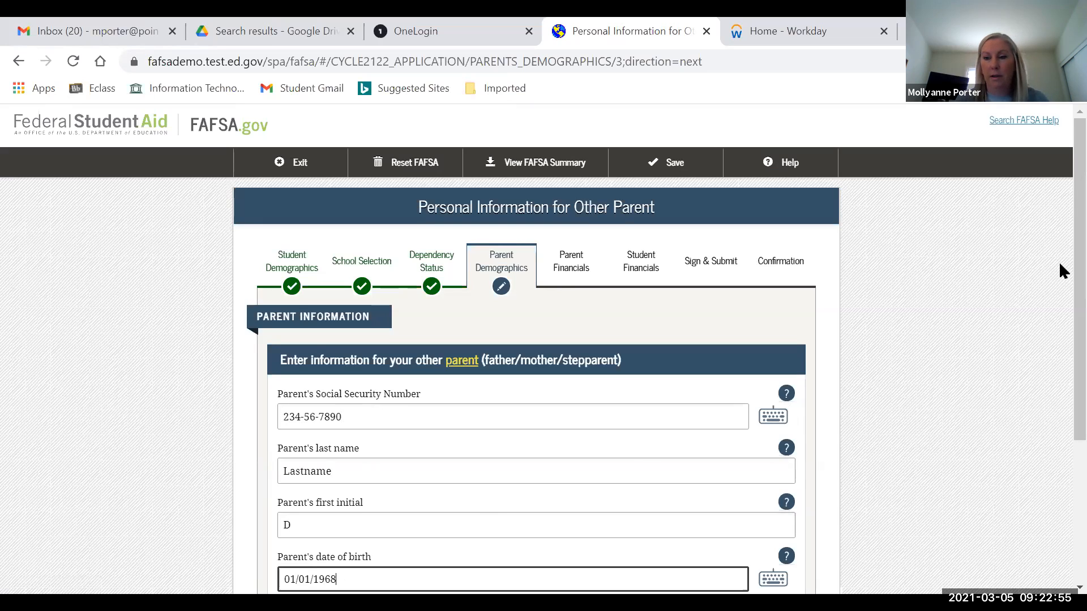
pyautogui.scroll(-2, 1058, 340)
pyautogui.scroll(-2, 1060, 406)
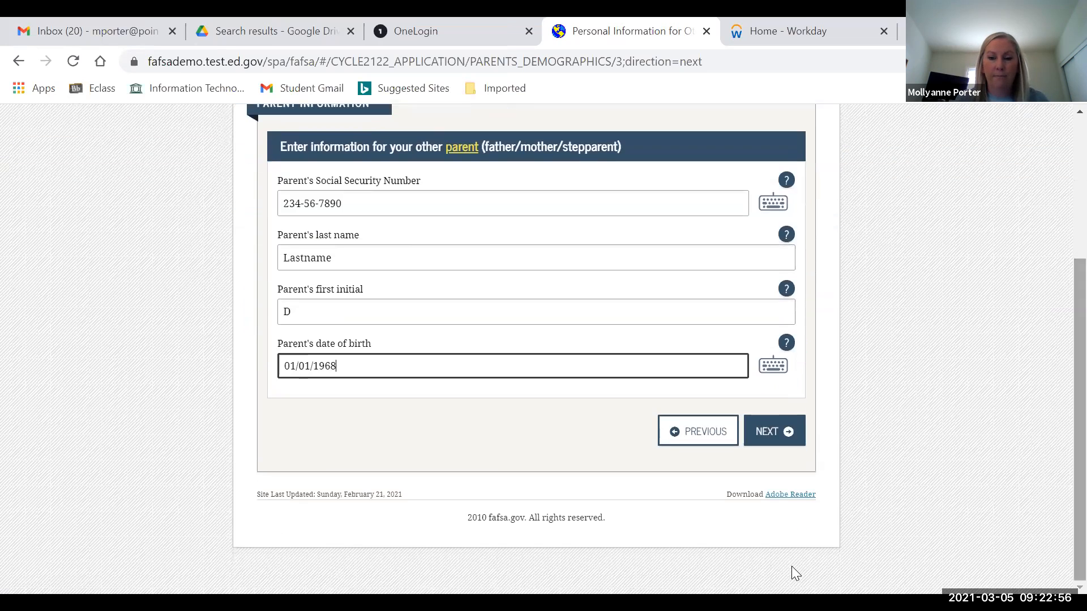
pyautogui.click(768, 438)
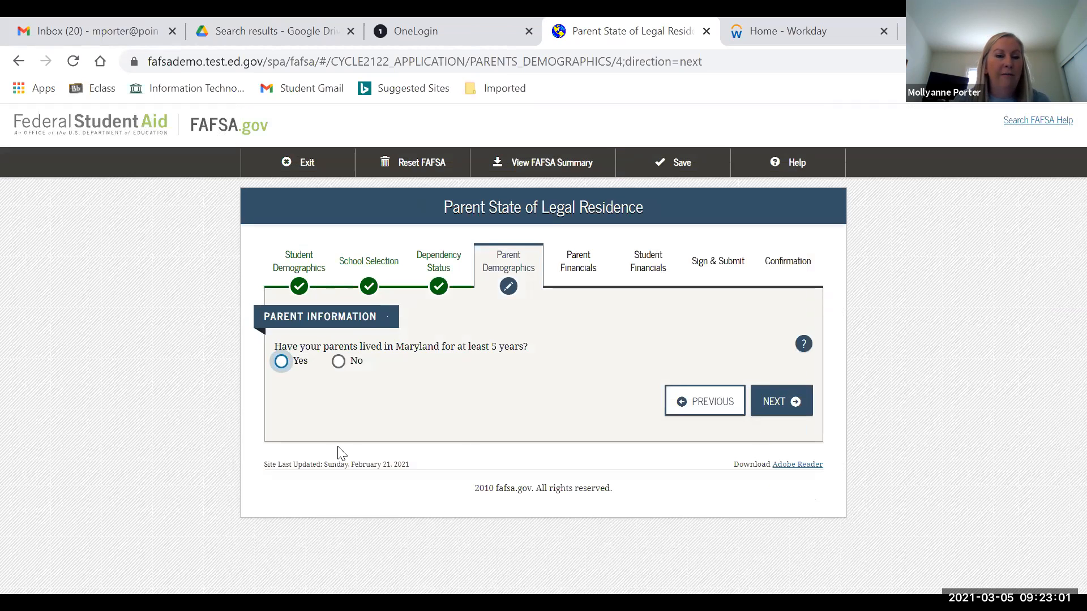
# - Answer Yes to five years in Maryland, then enter 2 other children, 0 other people, 2 in college
pyautogui.click(281, 361)
pyautogui.click(790, 403)
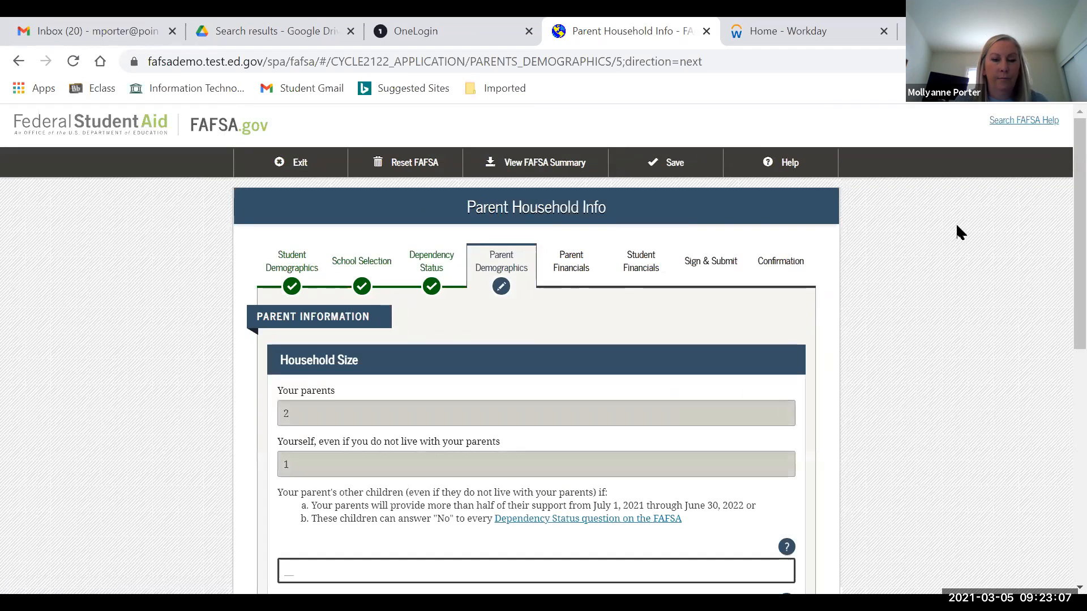
pyautogui.scroll(-3, 1060, 244)
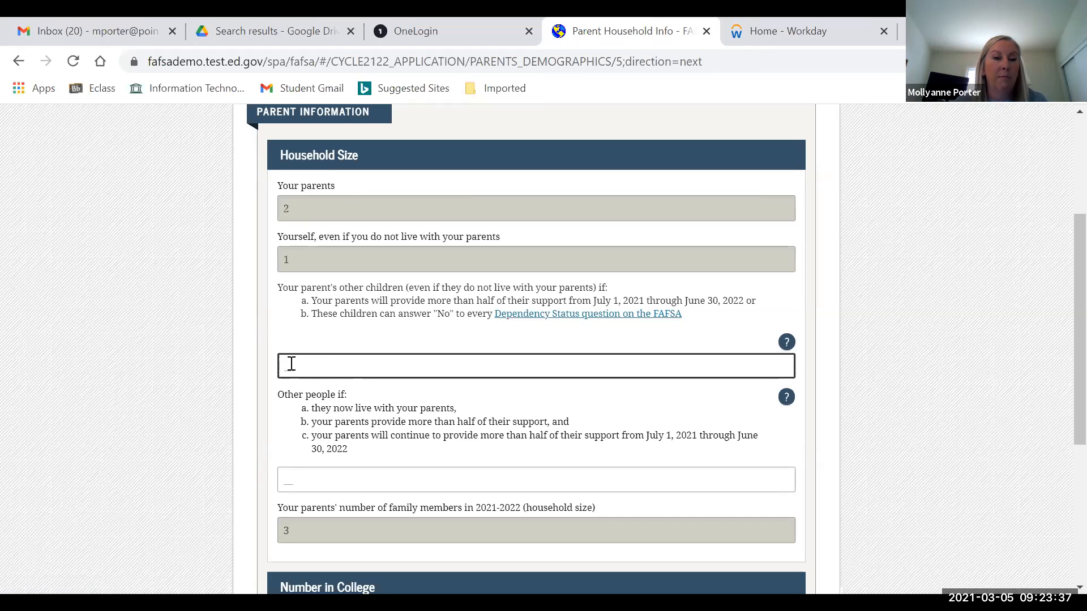
pyautogui.write('2')
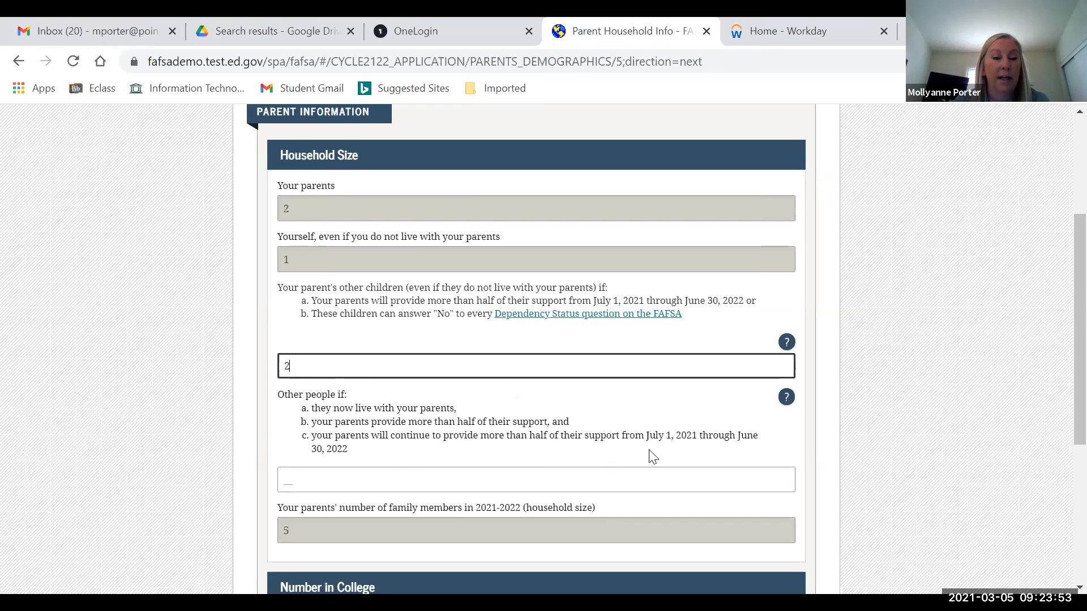
pyautogui.click(302, 478)
pyautogui.write('0')
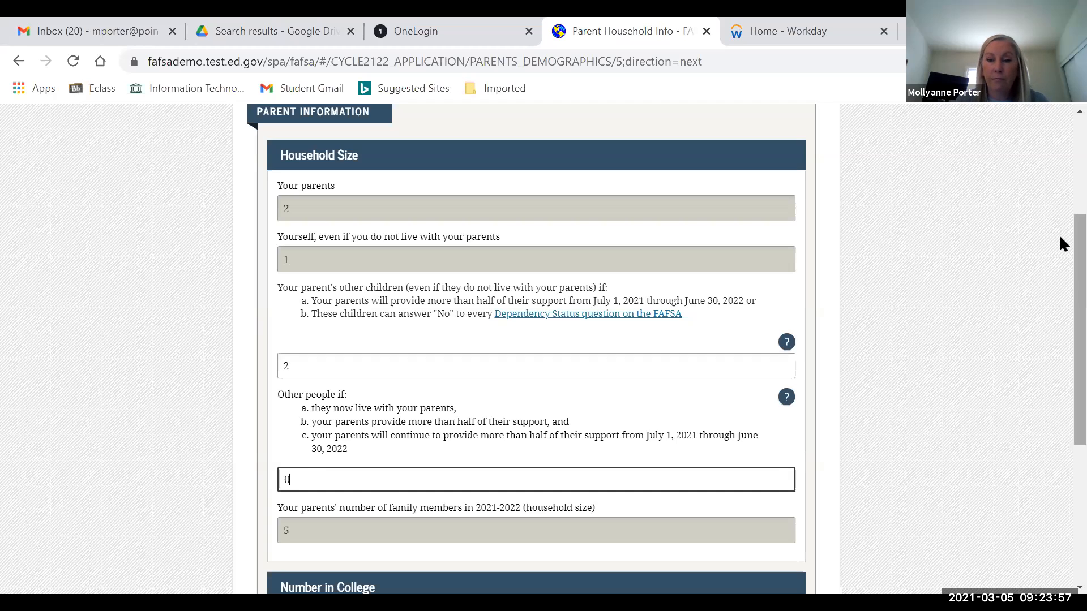
pyautogui.scroll(-3, 1060, 336)
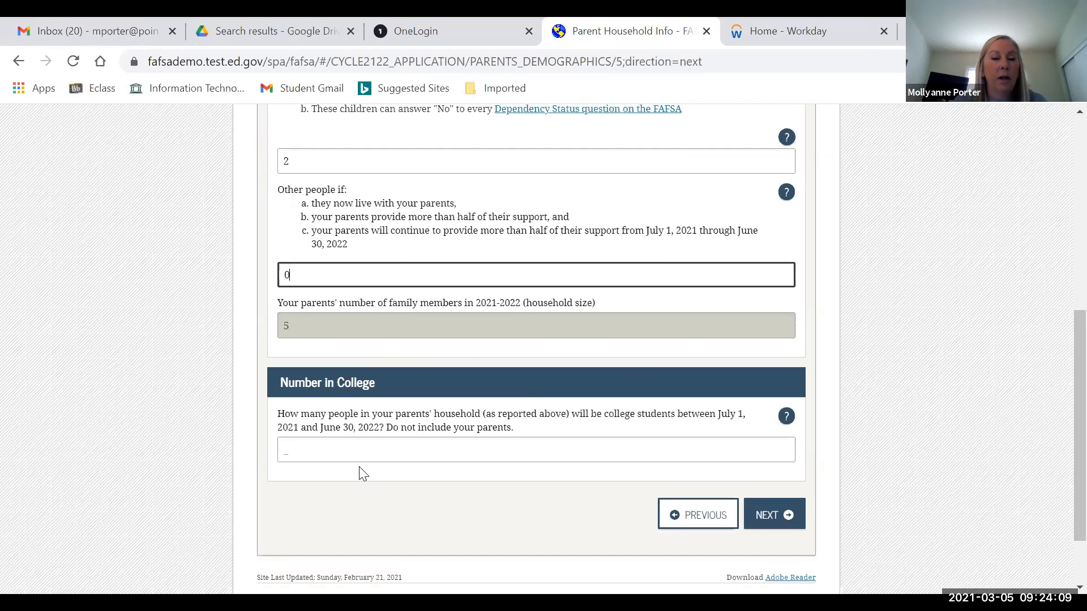
pyautogui.click(302, 457)
pyautogui.write('2')
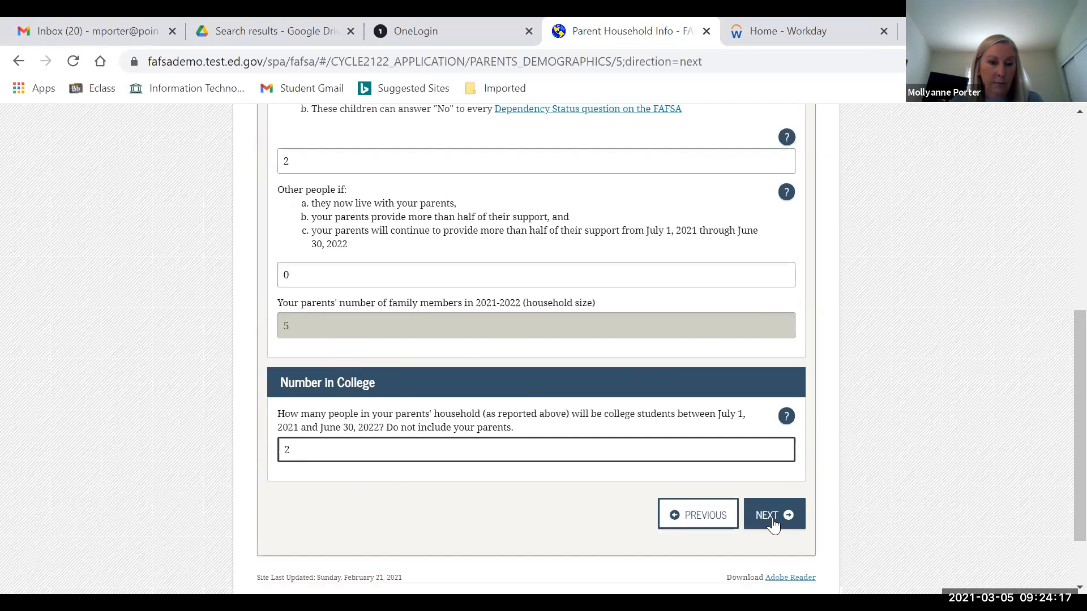
pyautogui.click(773, 523)
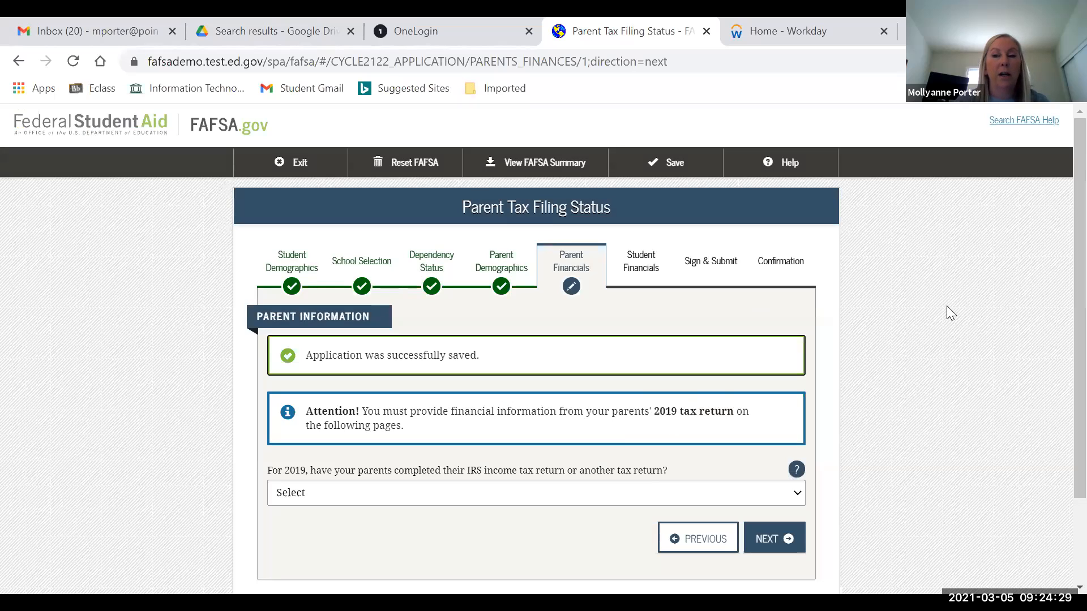
# - Record the parents' 2019 tax return as already completed and filed on an IRS 1040
pyautogui.scroll(-1, 1059, 258)
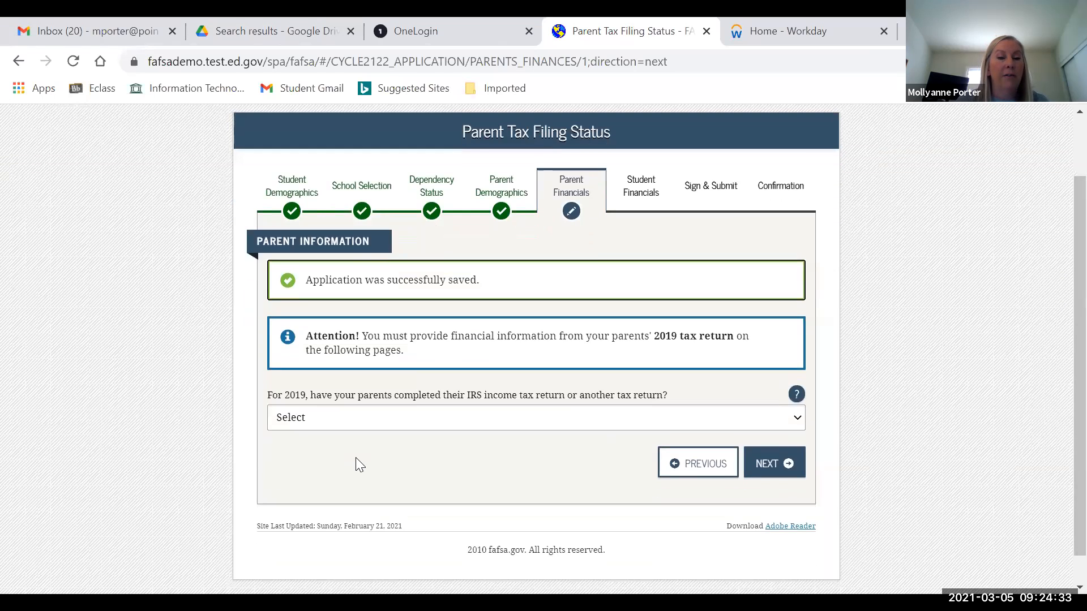
pyautogui.click(362, 422)
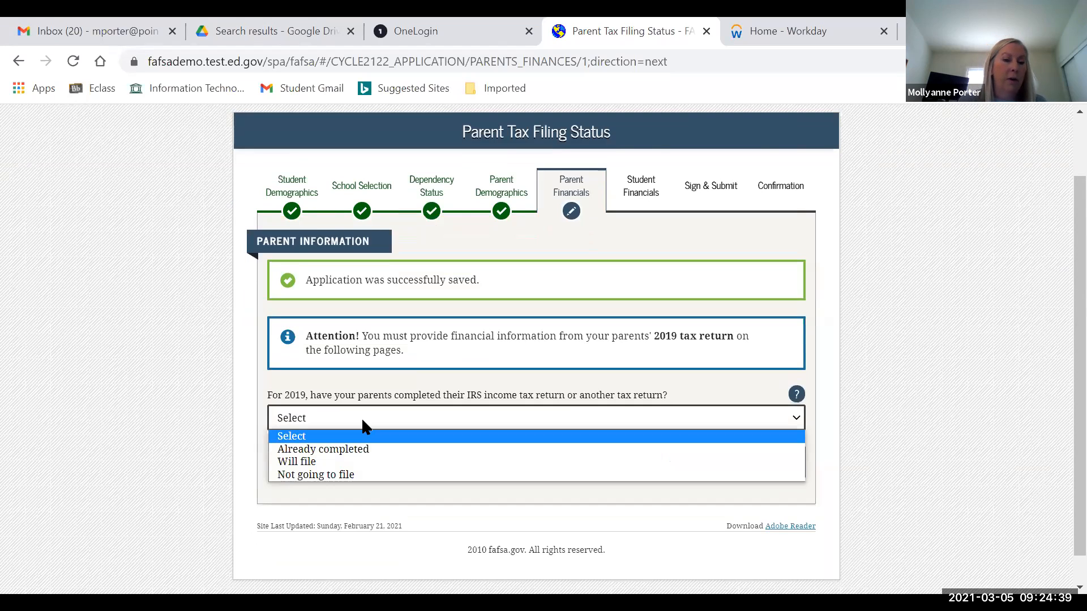
pyautogui.click(347, 448)
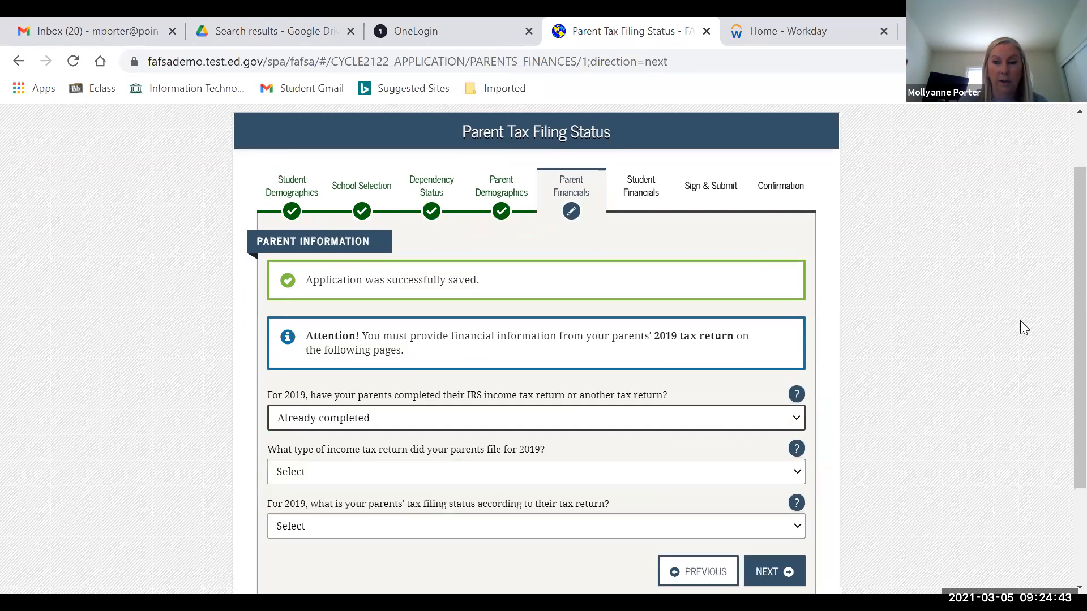
pyautogui.scroll(-2, 1061, 316)
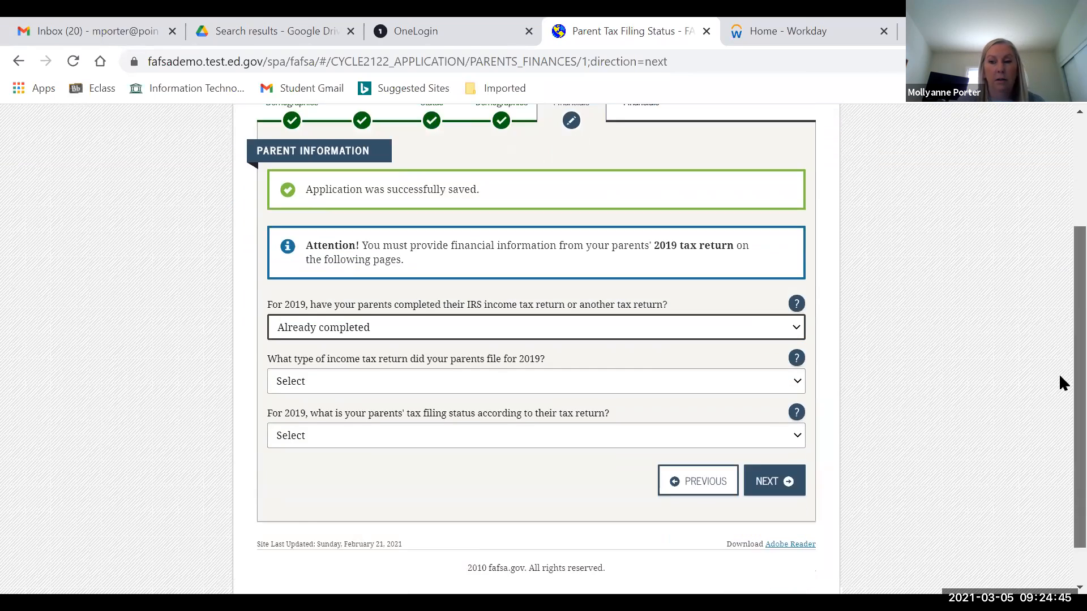
pyautogui.scroll(-1, 968, 345)
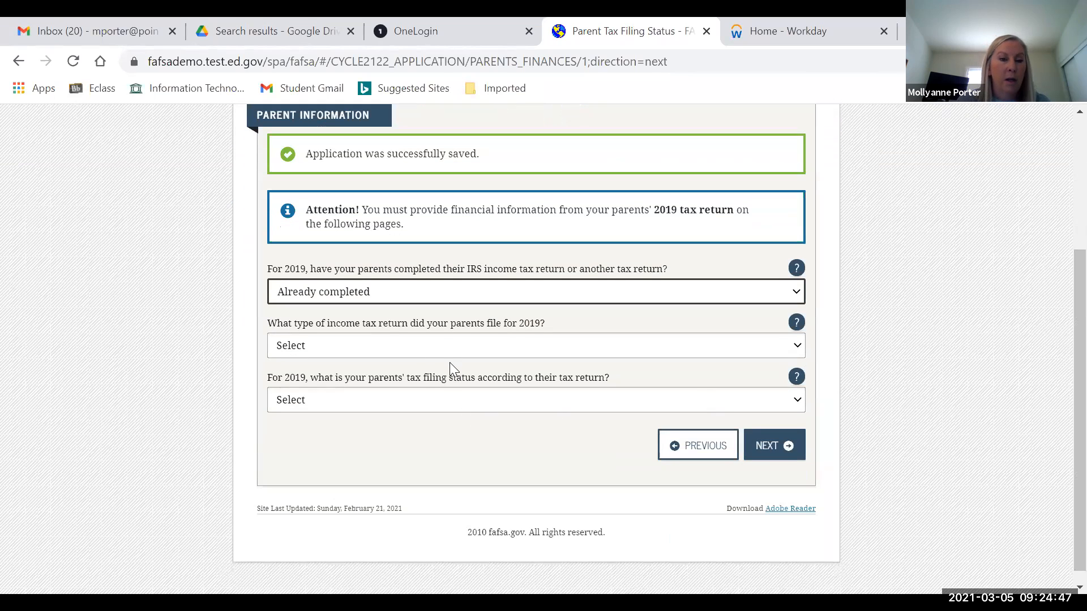
pyautogui.click(417, 350)
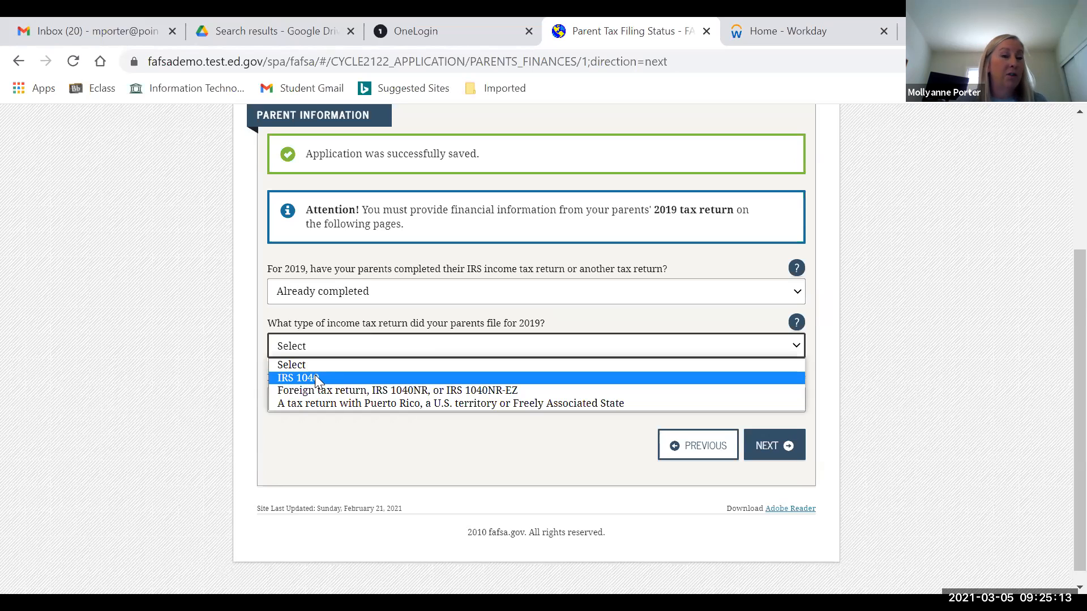
pyautogui.click(315, 377)
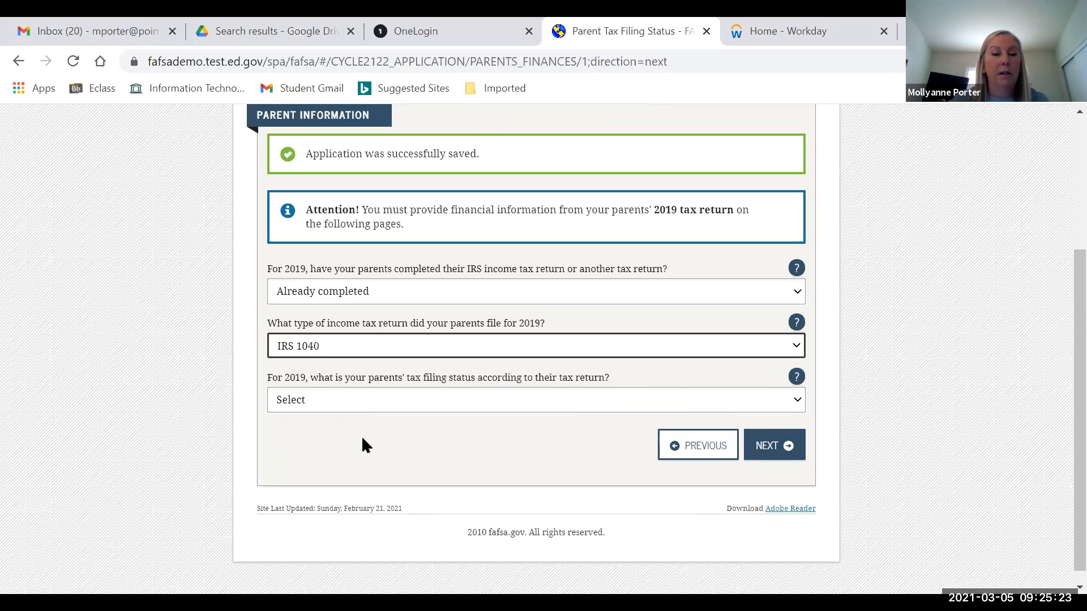
pyautogui.click(375, 402)
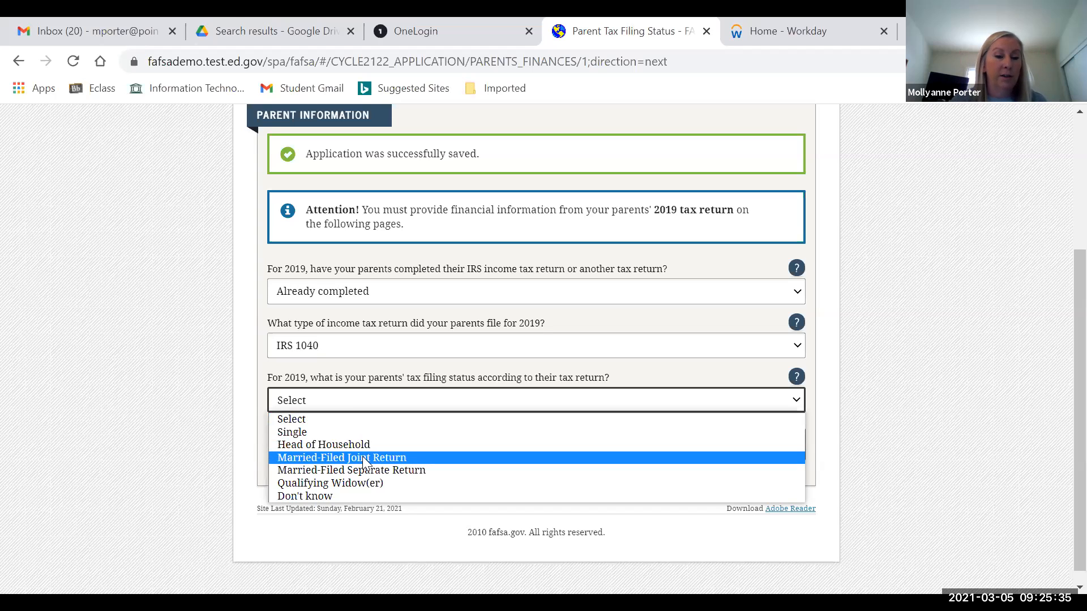
# - Set the parents' 2019 filing status to Married-Filed Joint Return
pyautogui.click(398, 461)
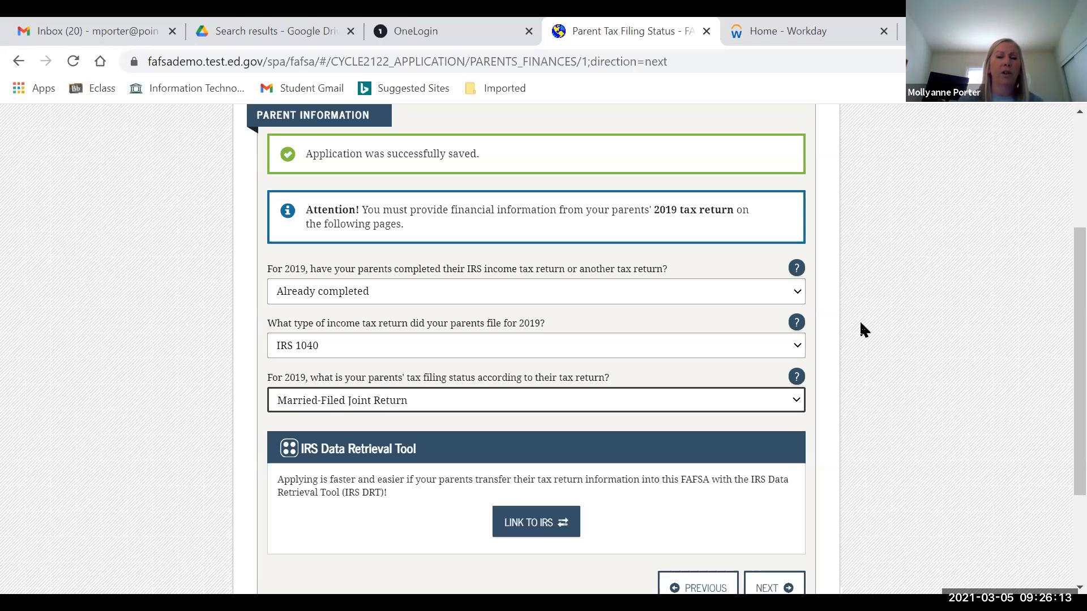
pyautogui.scroll(-2, 1061, 305)
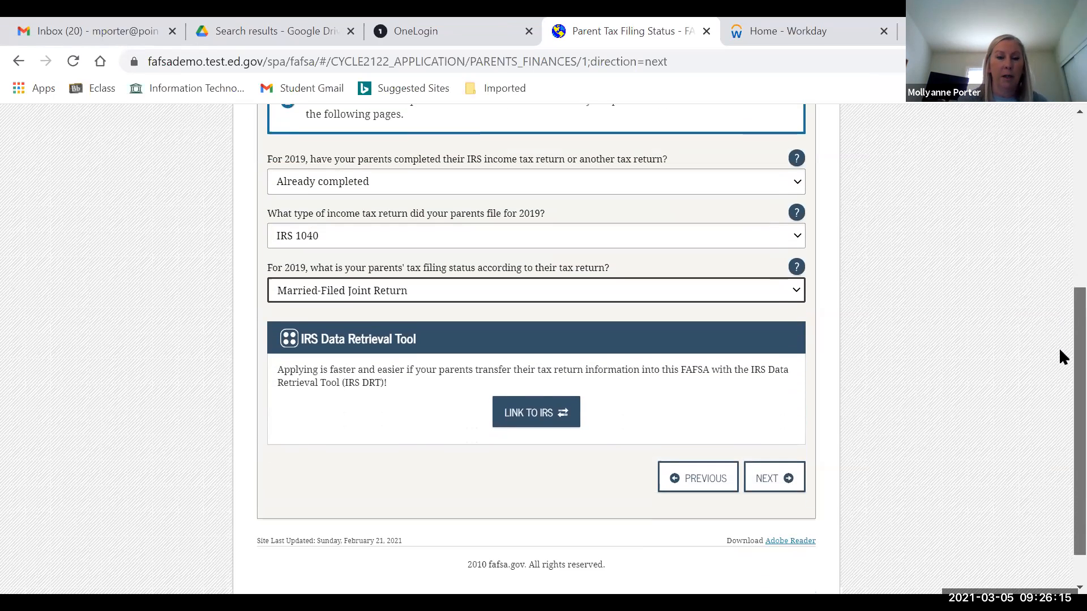
# - Skip the IRS Data Retrieval Tool as Parent 2 to enter tax figures manually
pyautogui.click(523, 409)
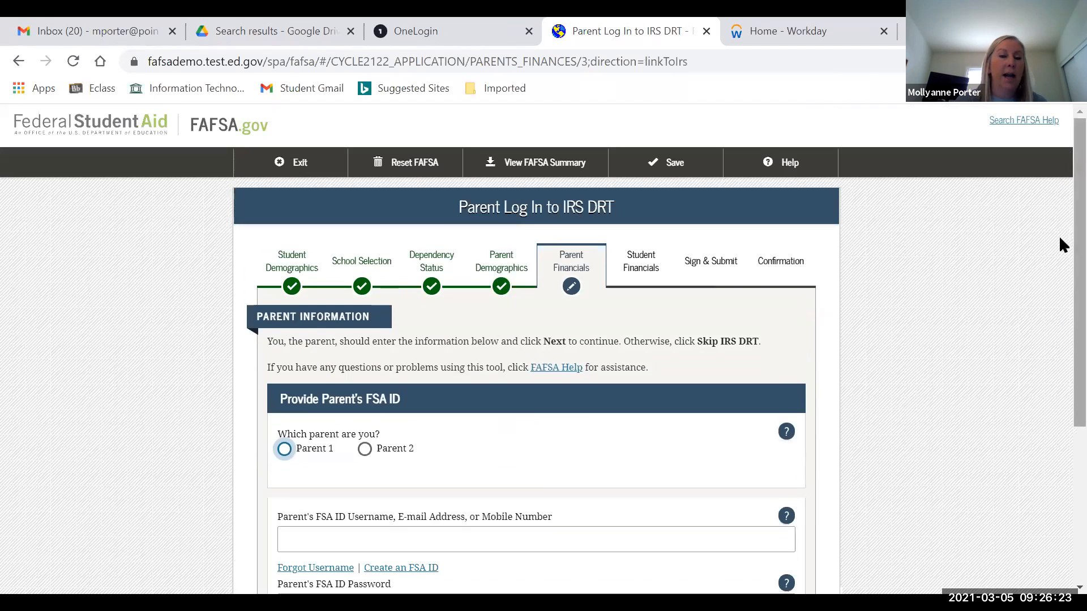
pyautogui.scroll(-2, 1058, 235)
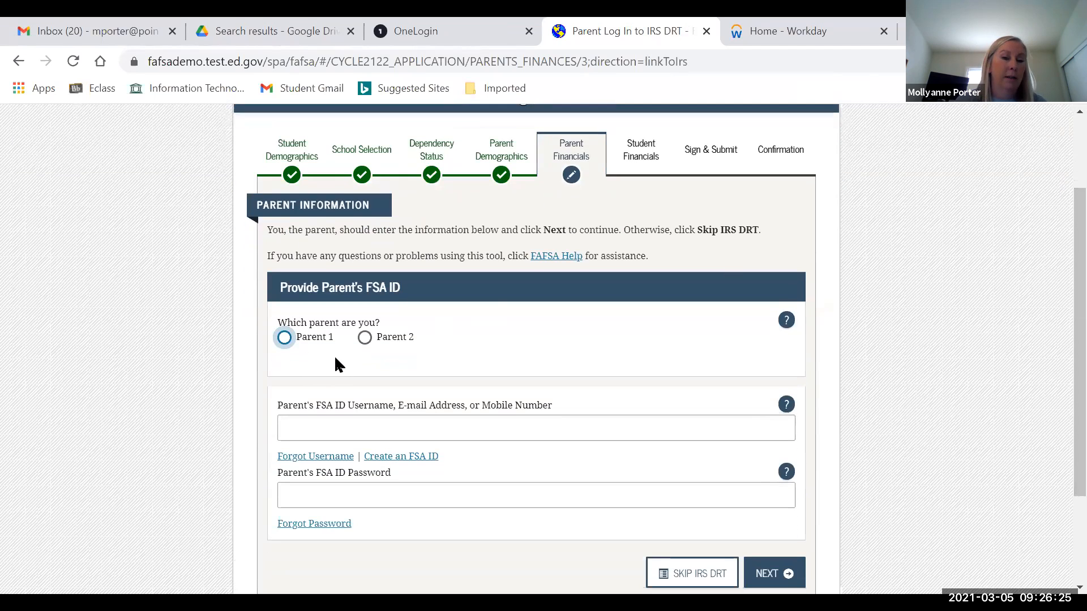
pyautogui.click(364, 340)
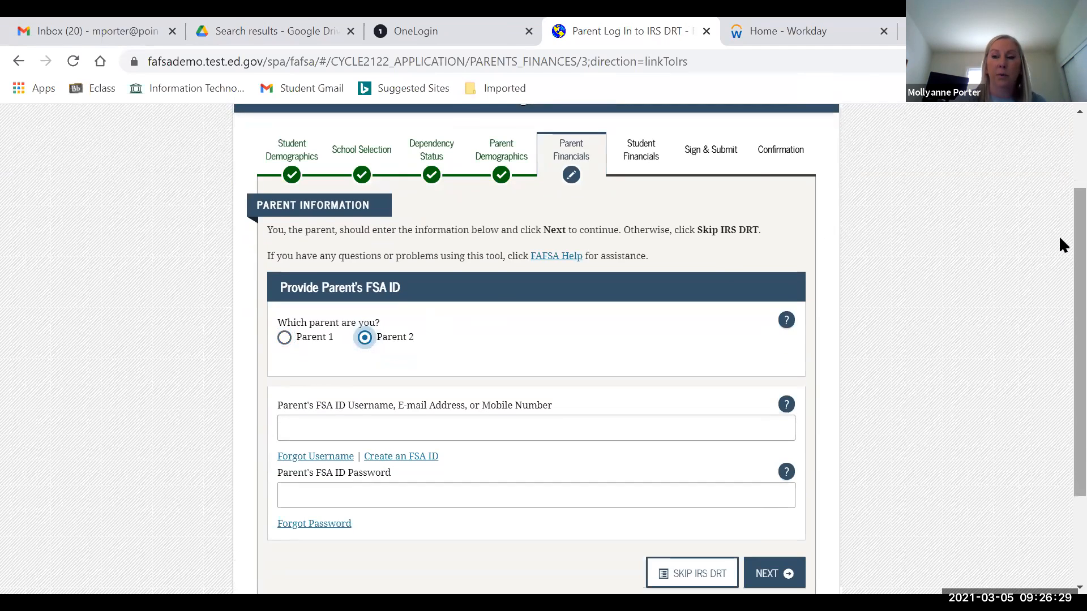
pyautogui.scroll(-1, 1062, 277)
pyautogui.scroll(-1, 1059, 277)
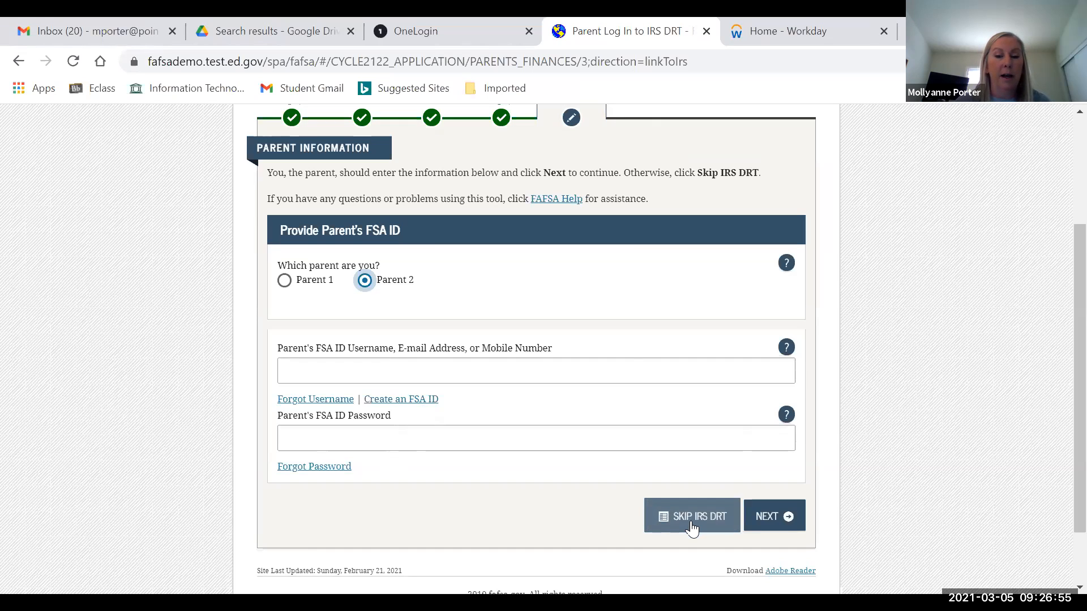
pyautogui.click(692, 518)
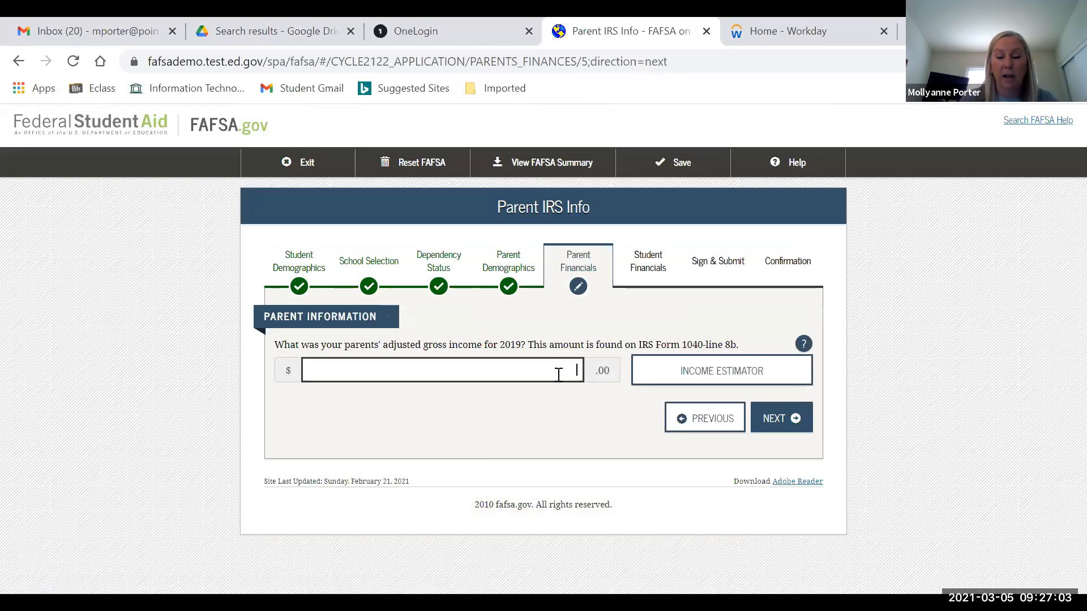
# - Enter 100,000 as the parents' 2019 adjusted gross income
pyautogui.write('100000')
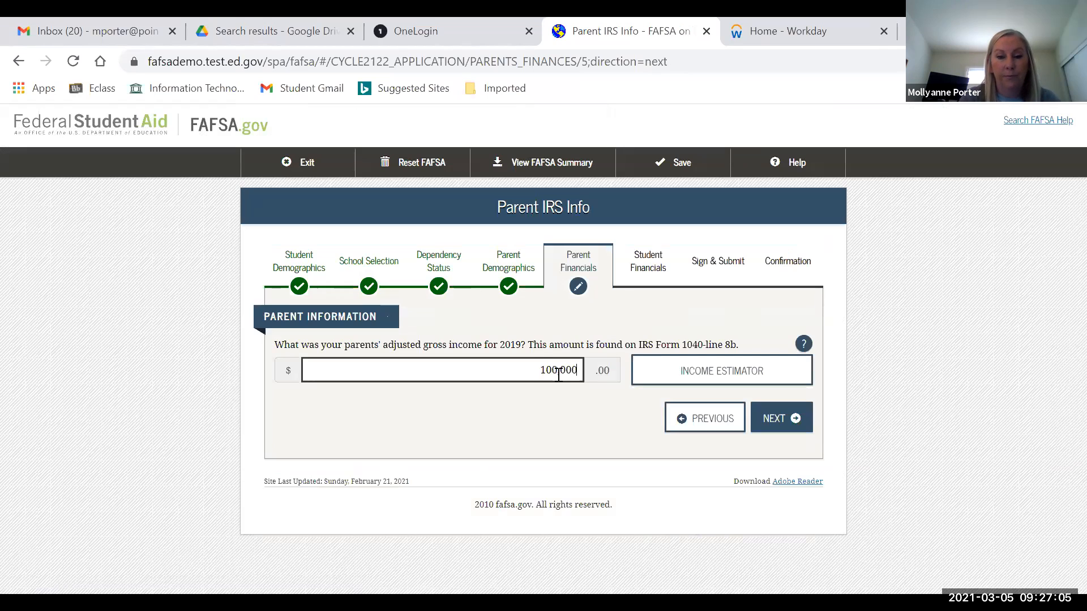
pyautogui.click(883, 358)
pyautogui.click(778, 421)
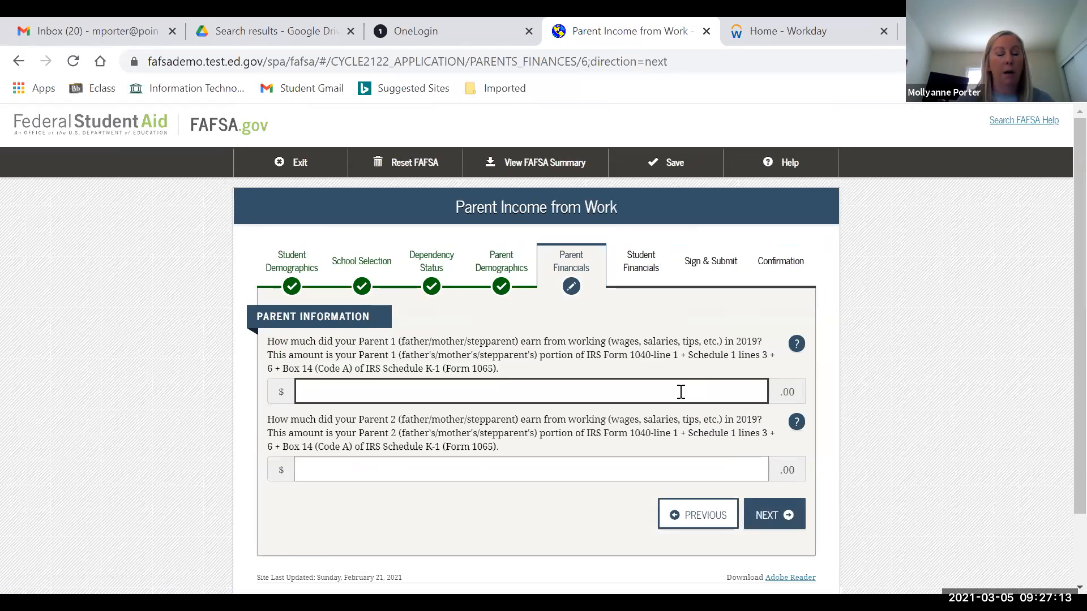
# - Enter 50,000 work income for each parent and 500 as the parents' income tax
pyautogui.write('500000')
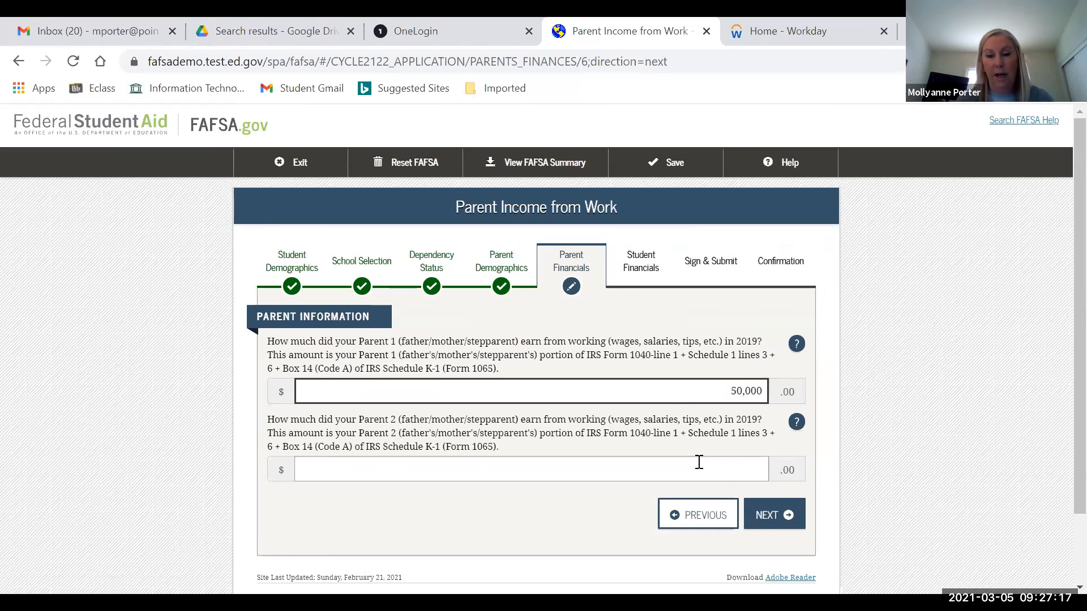
pyautogui.click(700, 464)
pyautogui.write('500000')
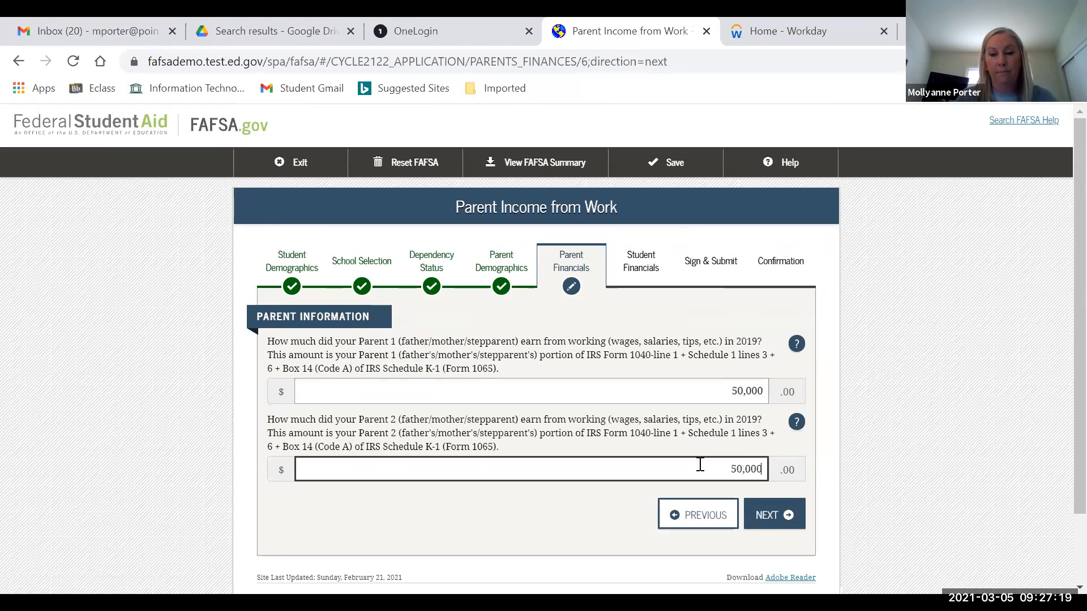
pyautogui.click(772, 523)
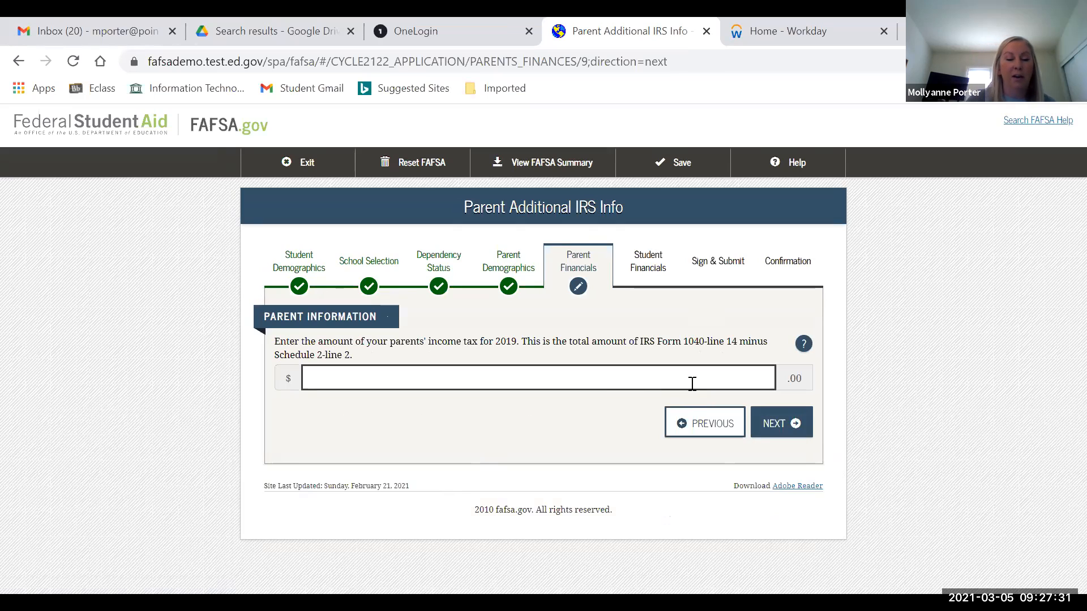
pyautogui.write('00')
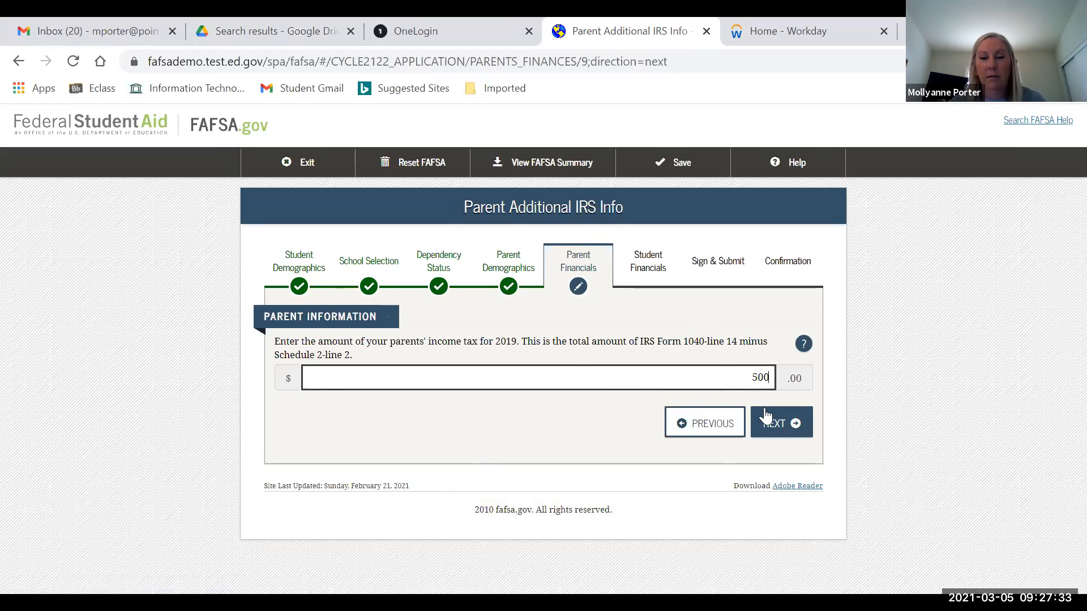
pyautogui.click(776, 429)
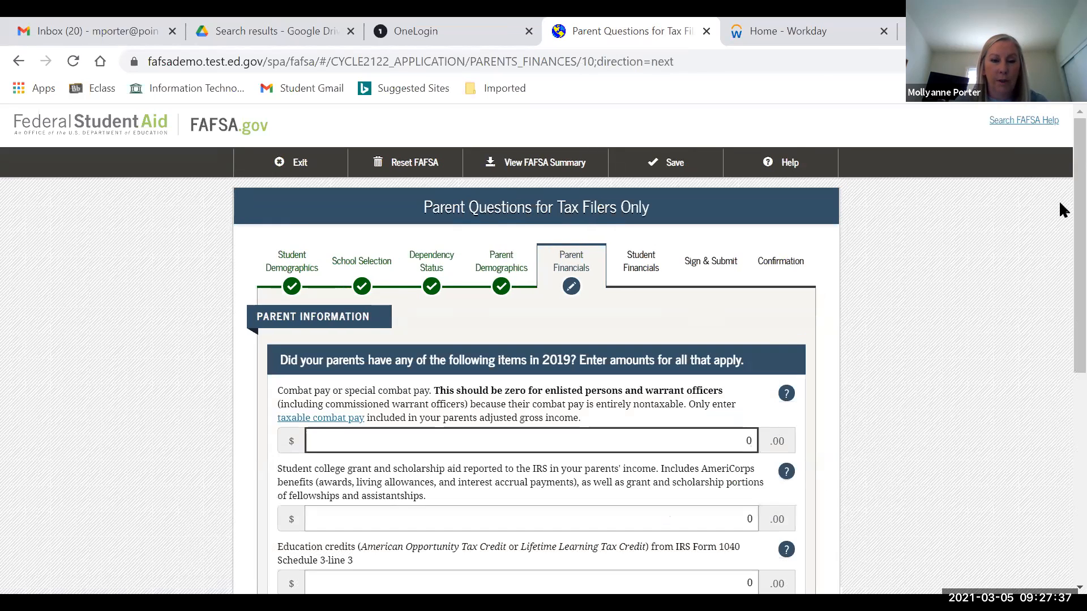
pyautogui.scroll(-3, 1062, 186)
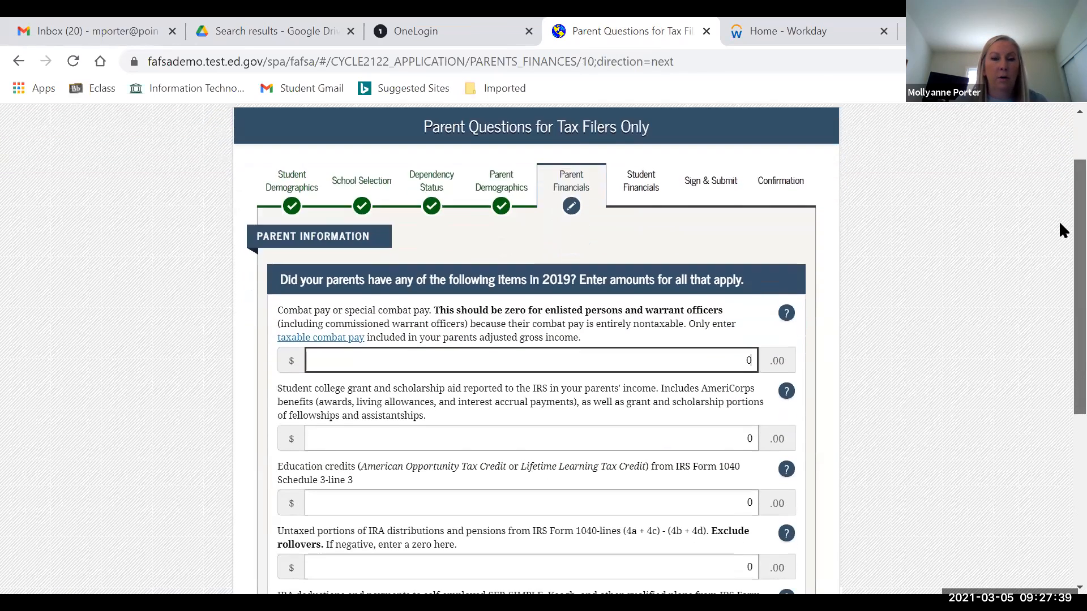
pyautogui.scroll(-1, 1060, 266)
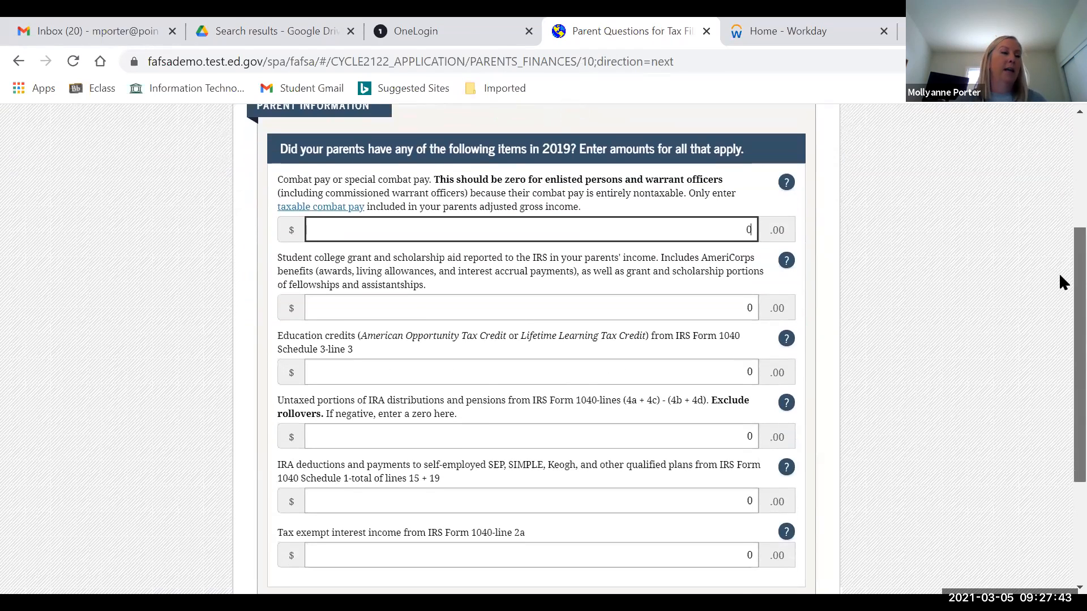
pyautogui.scroll(-1, 1058, 273)
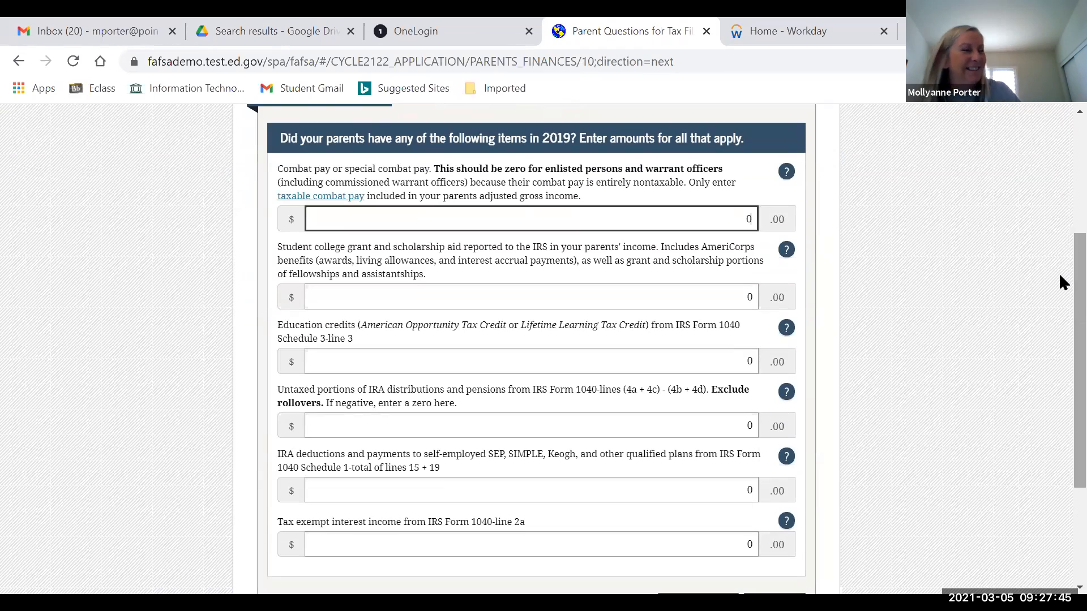
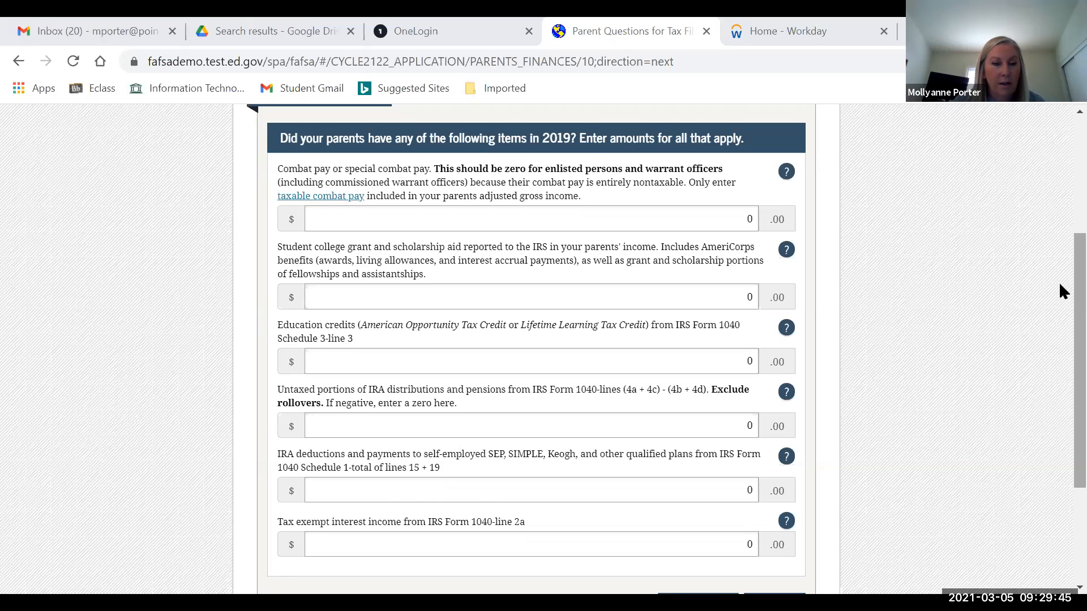
# - Leave combat pay, education credits and all other parent tax-filer amounts at 0 and continue
pyautogui.scroll(-1, 1060, 283)
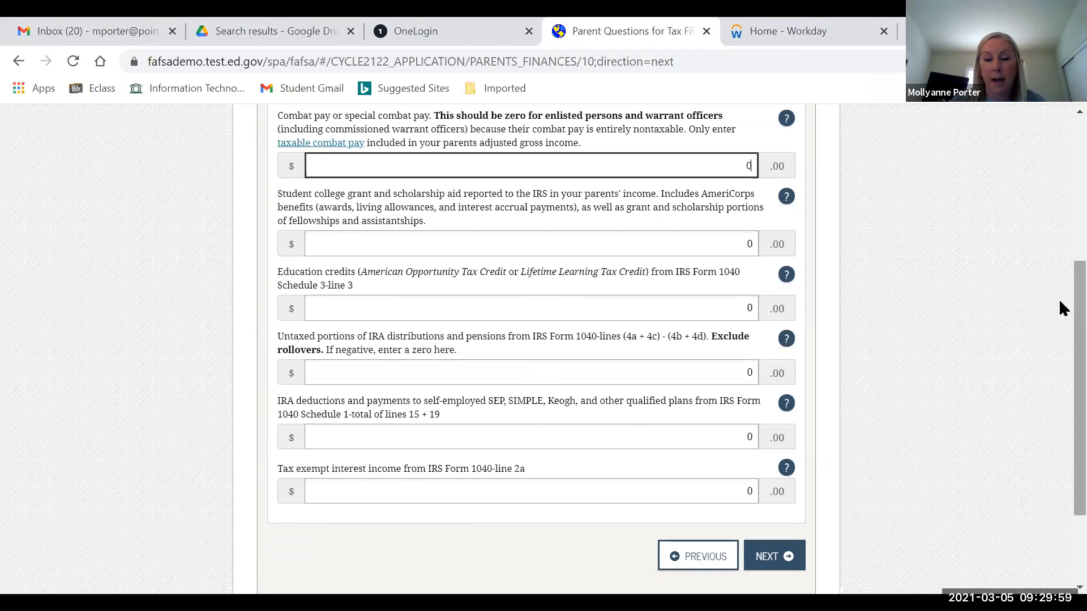
pyautogui.scroll(-2, 1062, 308)
pyautogui.scroll(2, 1062, 306)
pyautogui.scroll(-1, 1062, 304)
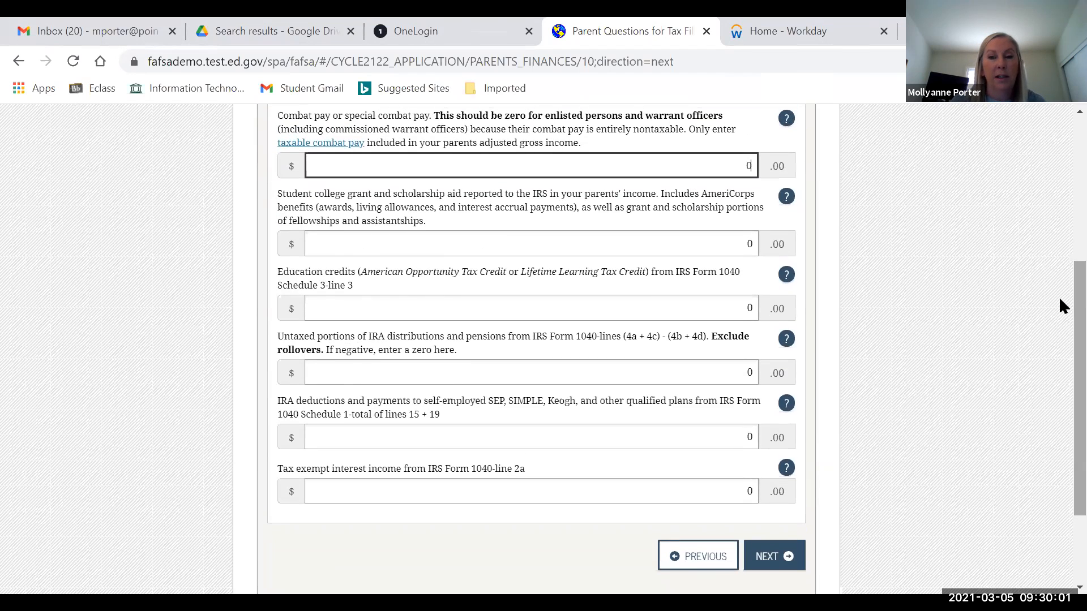
pyautogui.scroll(-1, 1059, 308)
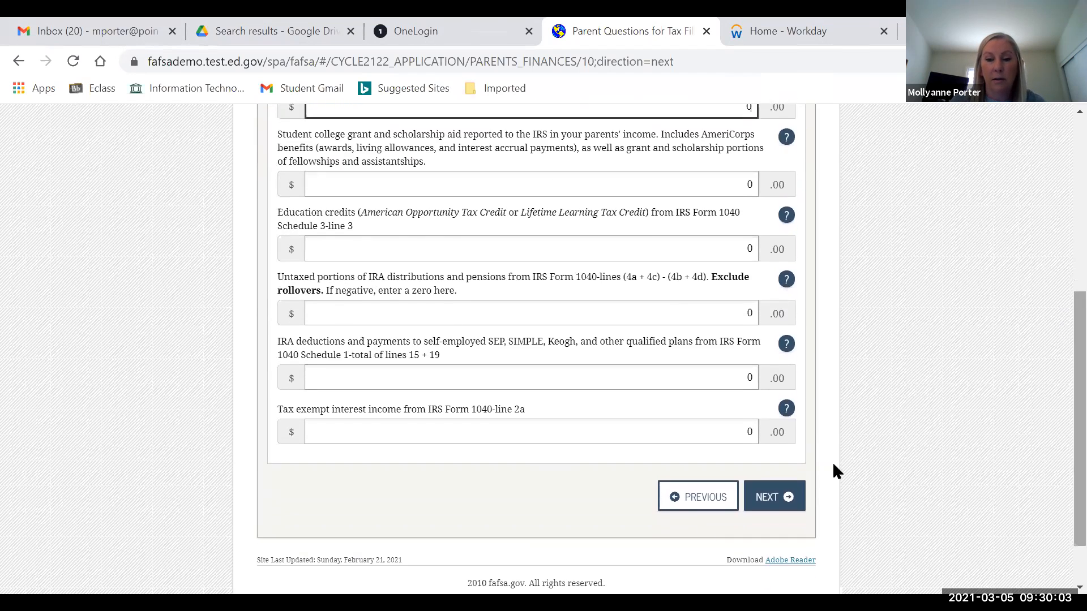
pyautogui.click(768, 500)
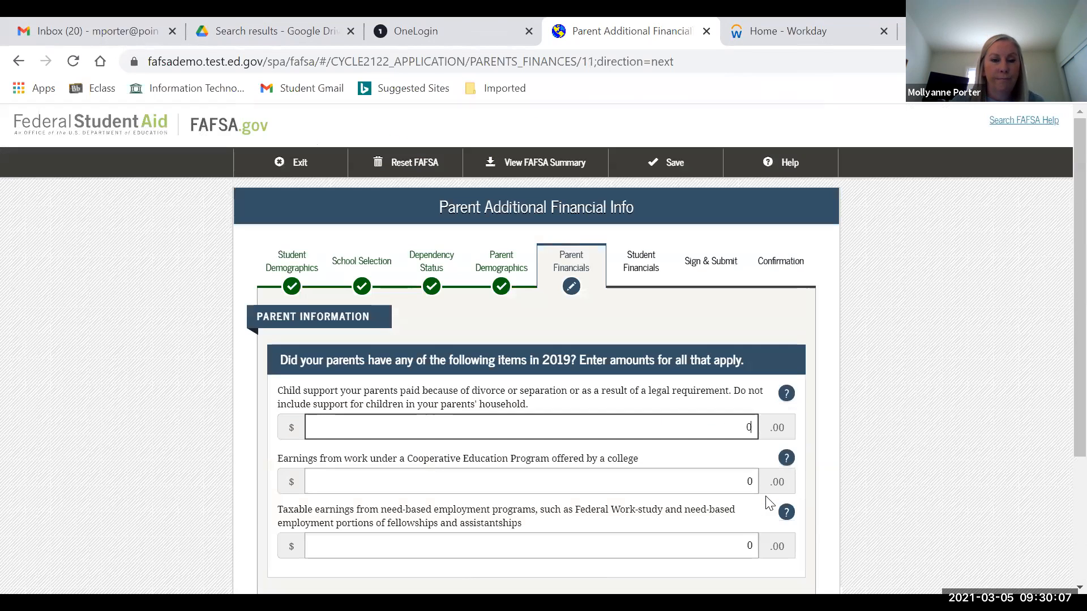
# - Continue past parent additional financial info with child support, co-op earnings and work-study at 0
pyautogui.scroll(-2, 1060, 249)
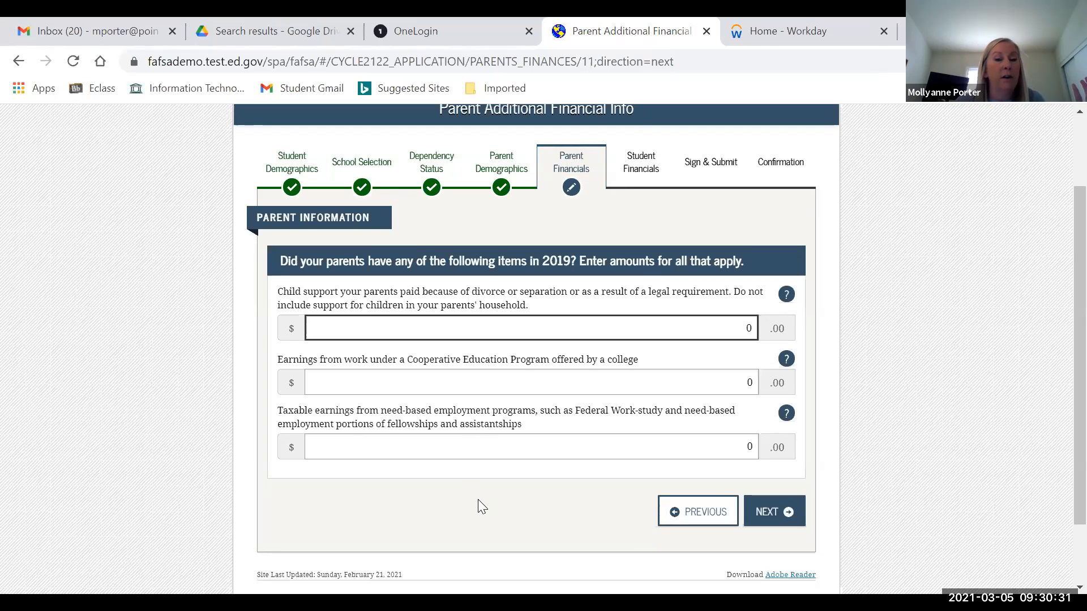
pyautogui.click(773, 515)
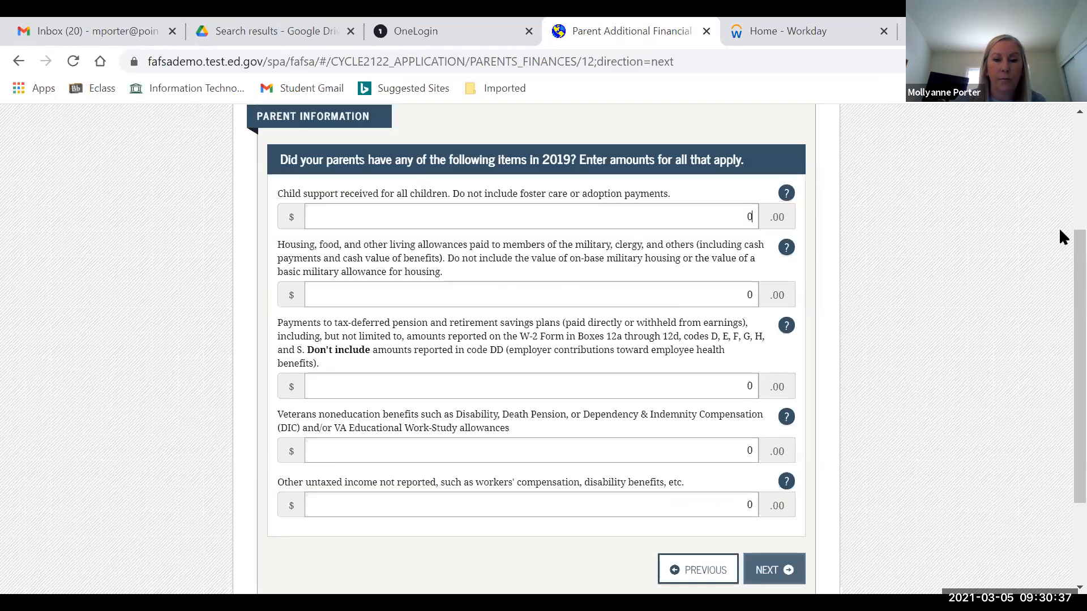
pyautogui.scroll(-3, 1060, 197)
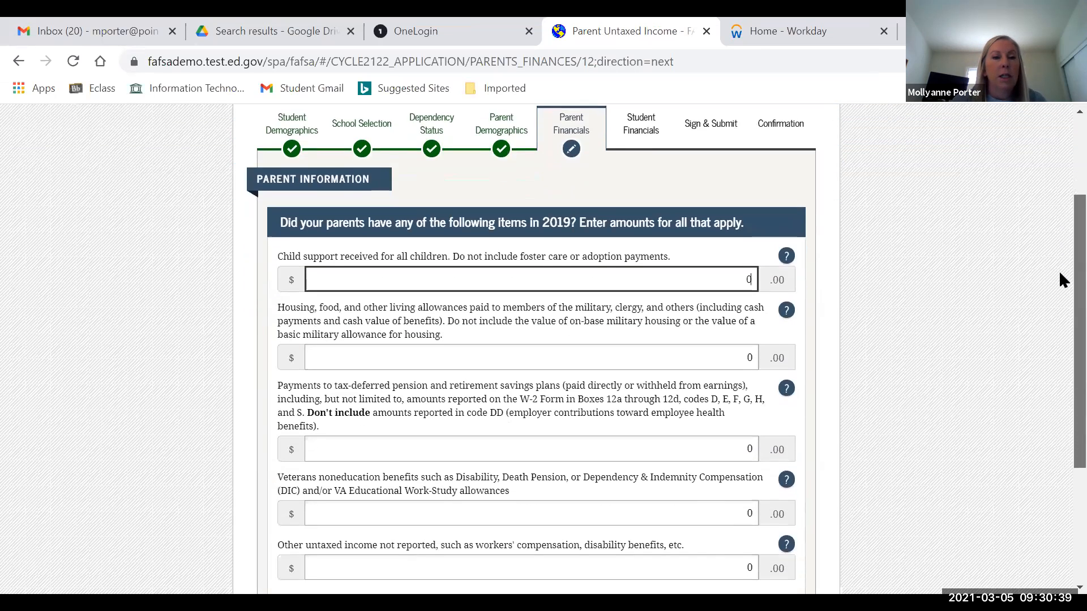
# - Keep child support received, housing allowances and every other parent untaxed income at 0, then continue
pyautogui.scroll(-1, 1060, 301)
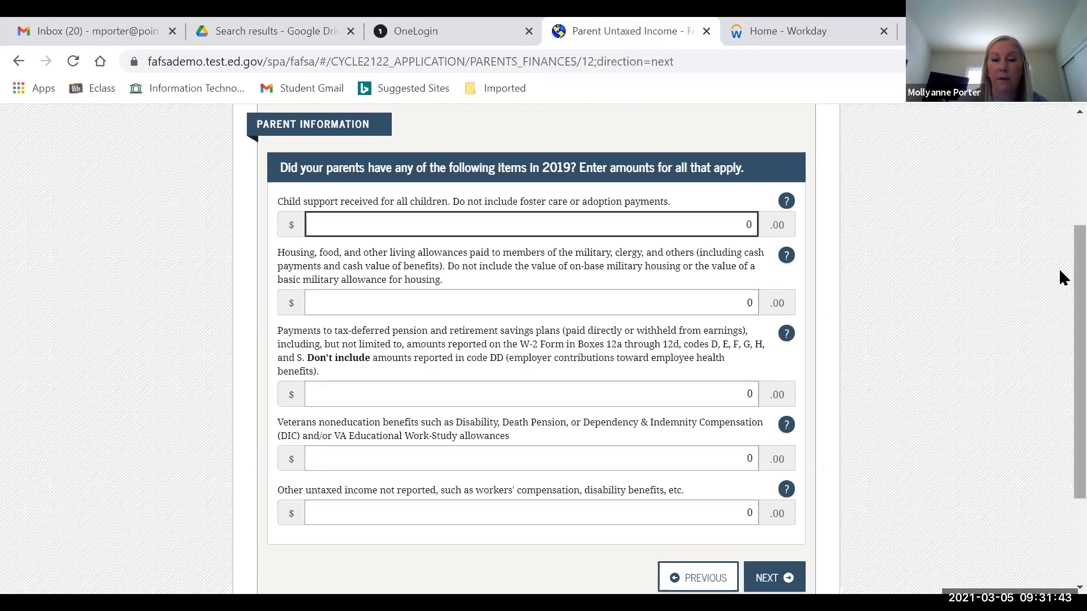
pyautogui.scroll(-1, 1059, 300)
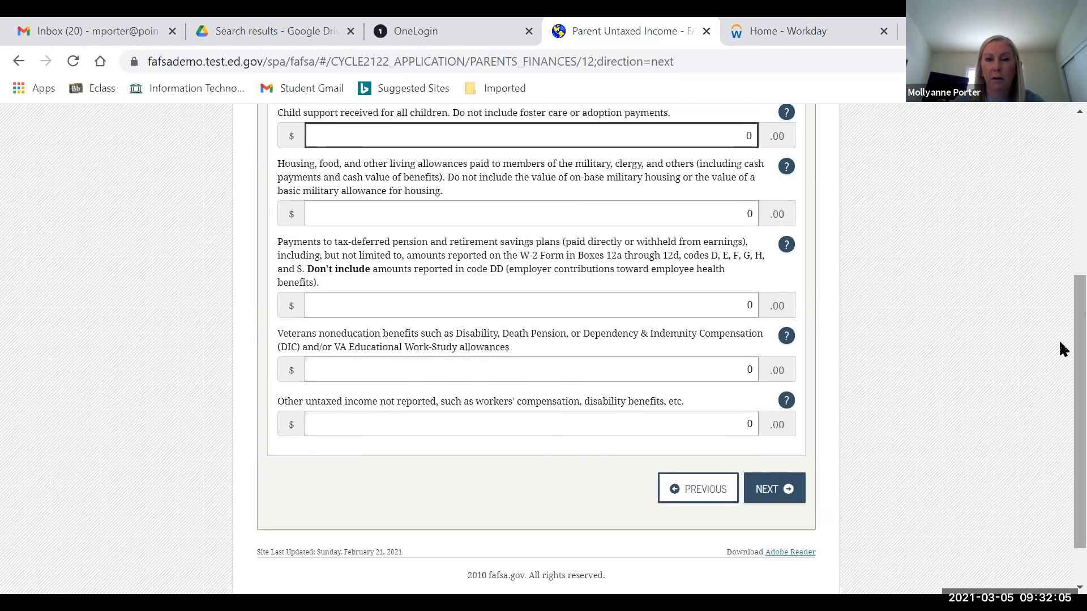
pyautogui.scroll(1, 1062, 337)
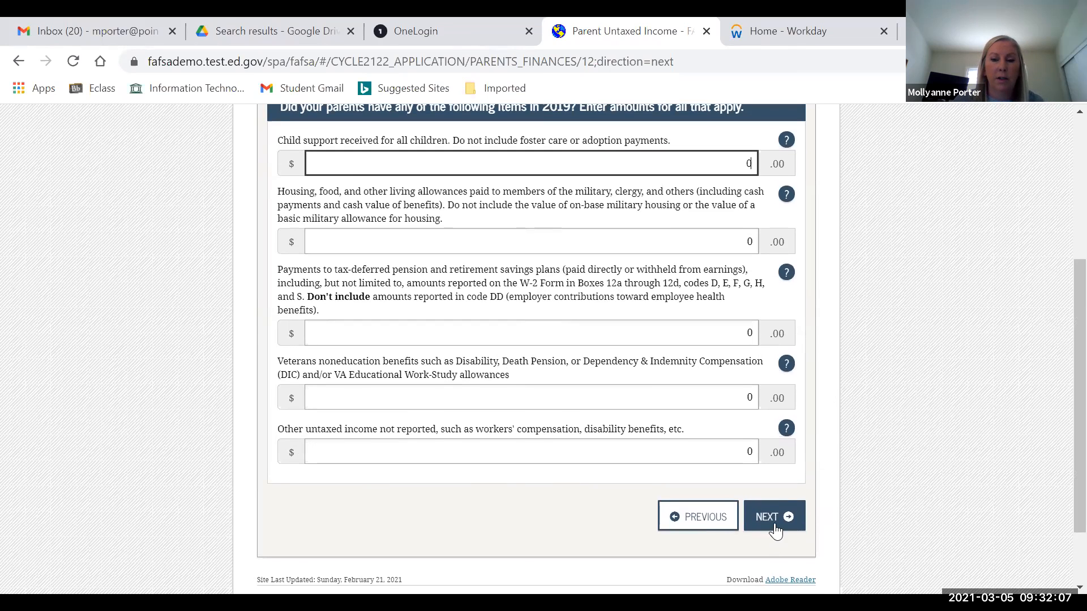
pyautogui.click(776, 524)
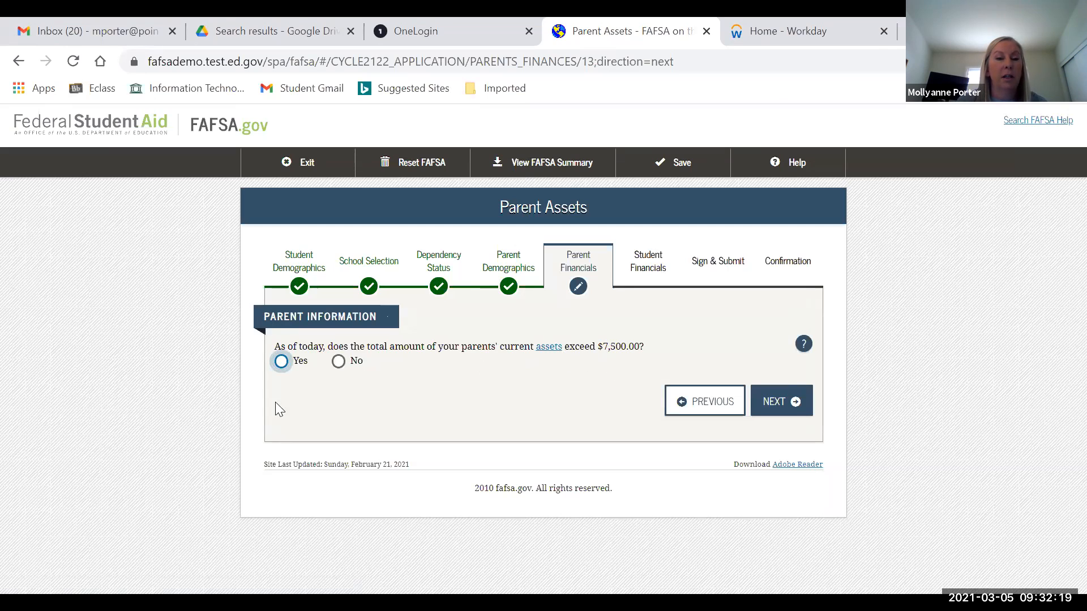
# - Answer No to the parents' current assets exceeding $7,500.00 and continue
pyautogui.click(339, 364)
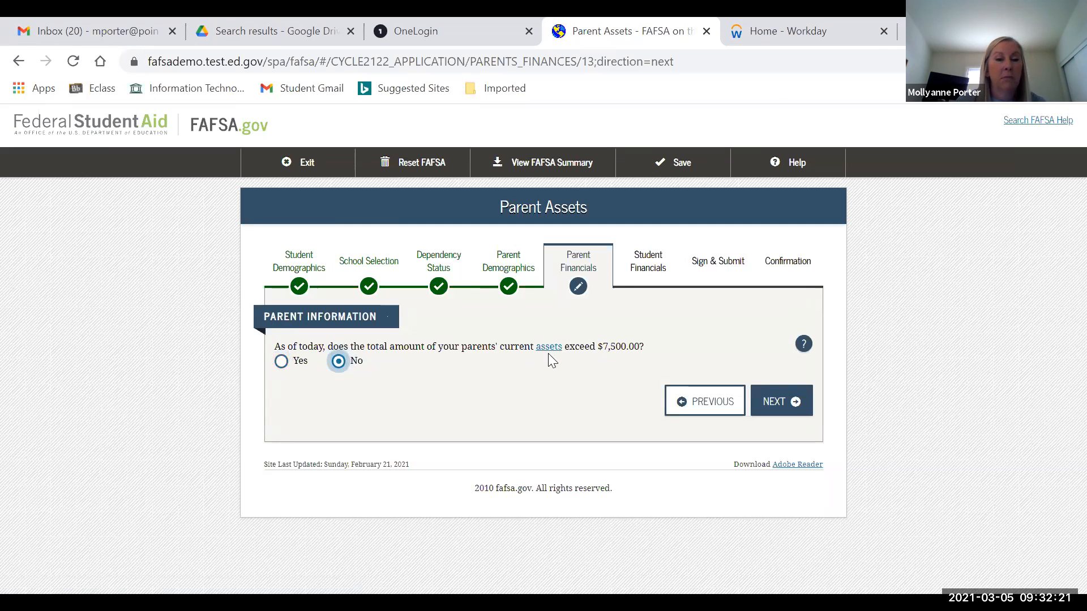
pyautogui.click(777, 403)
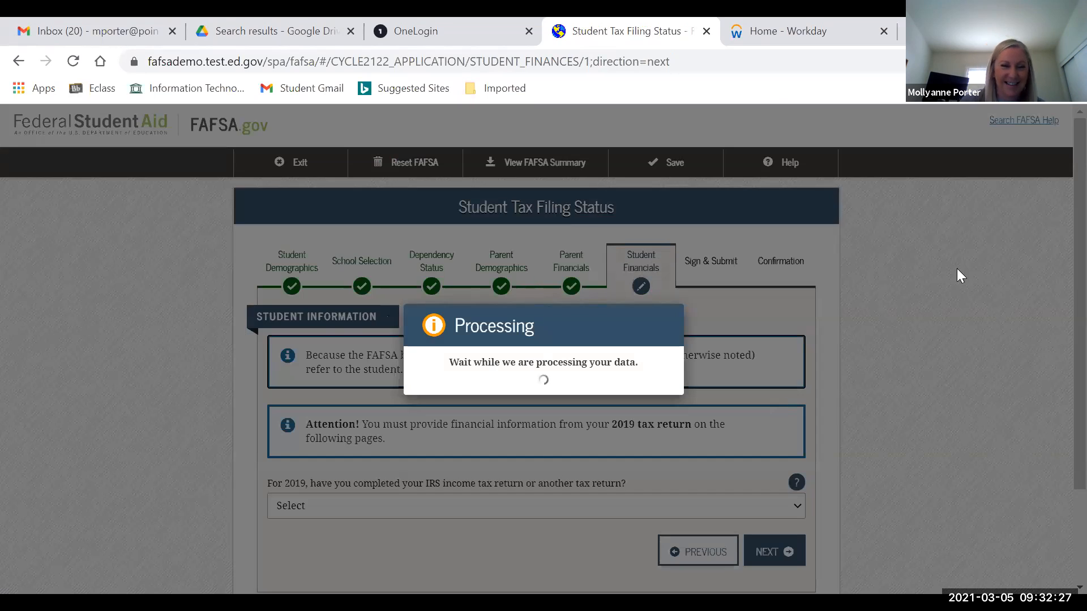
# - Set the student's 2019 tax return status to Not going to file and continue
pyautogui.scroll(-2, 1060, 209)
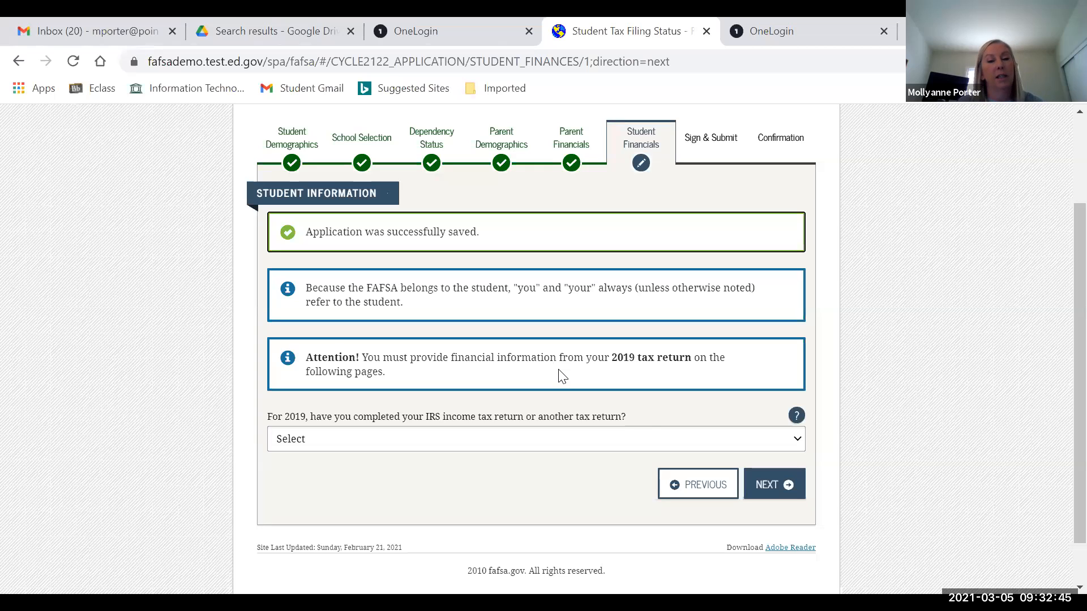
pyautogui.click(390, 445)
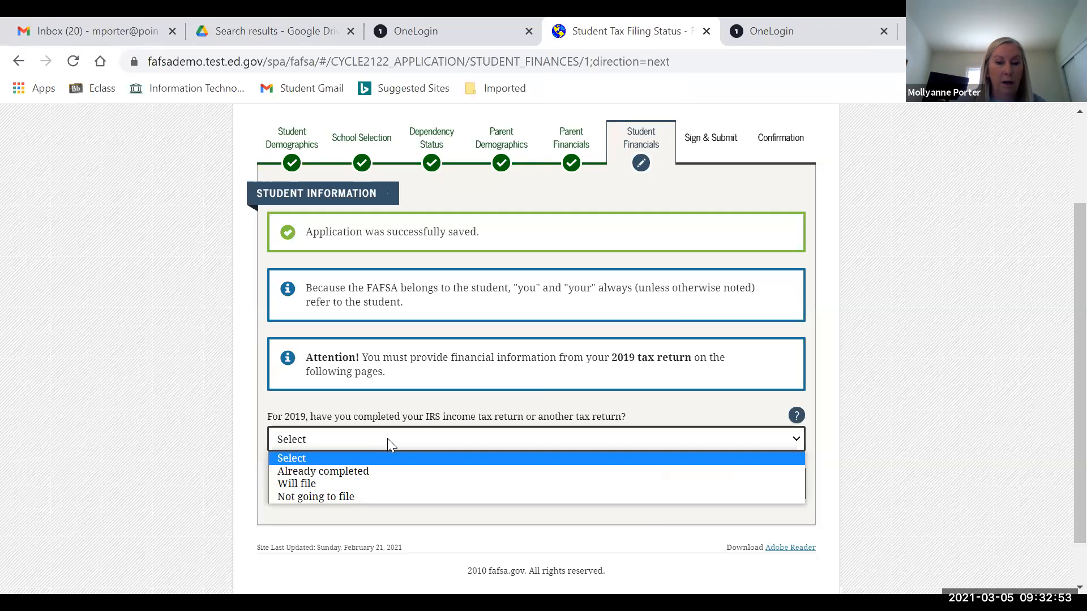
pyautogui.click(351, 497)
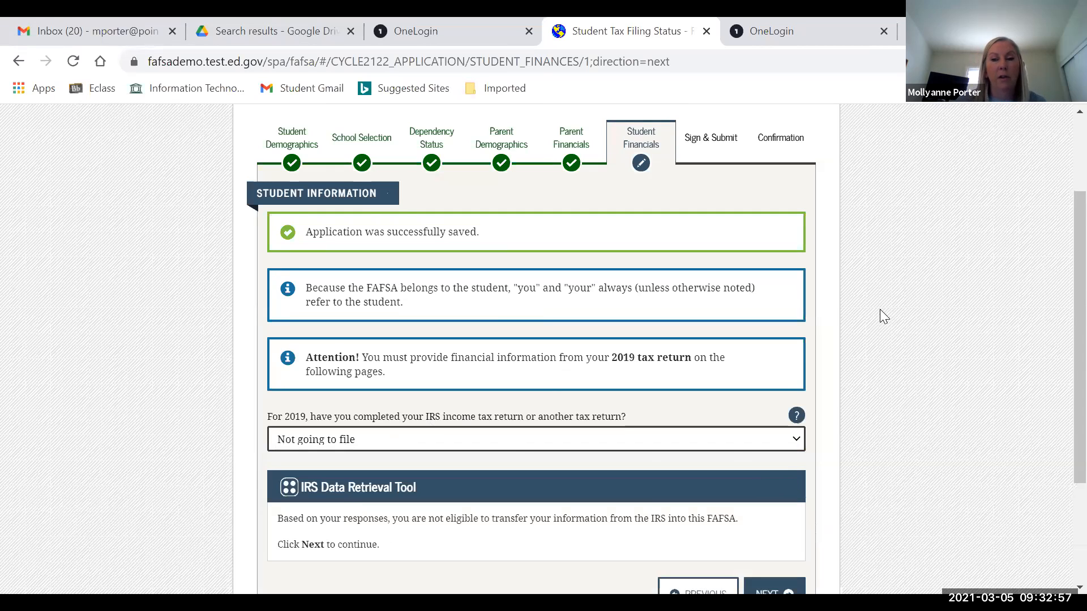
pyautogui.scroll(-3, 1058, 281)
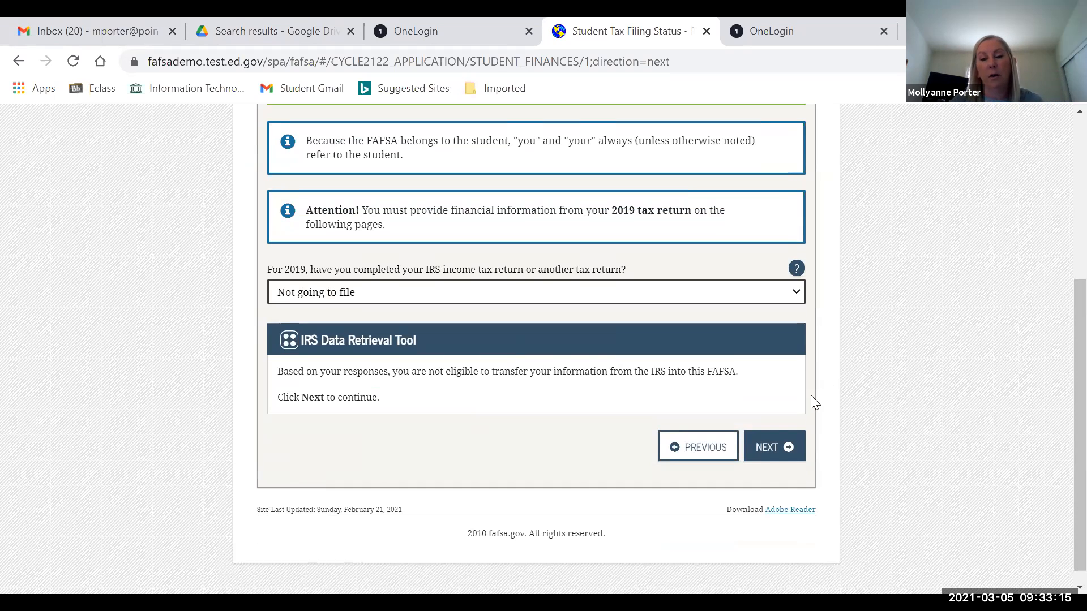
pyautogui.click(775, 447)
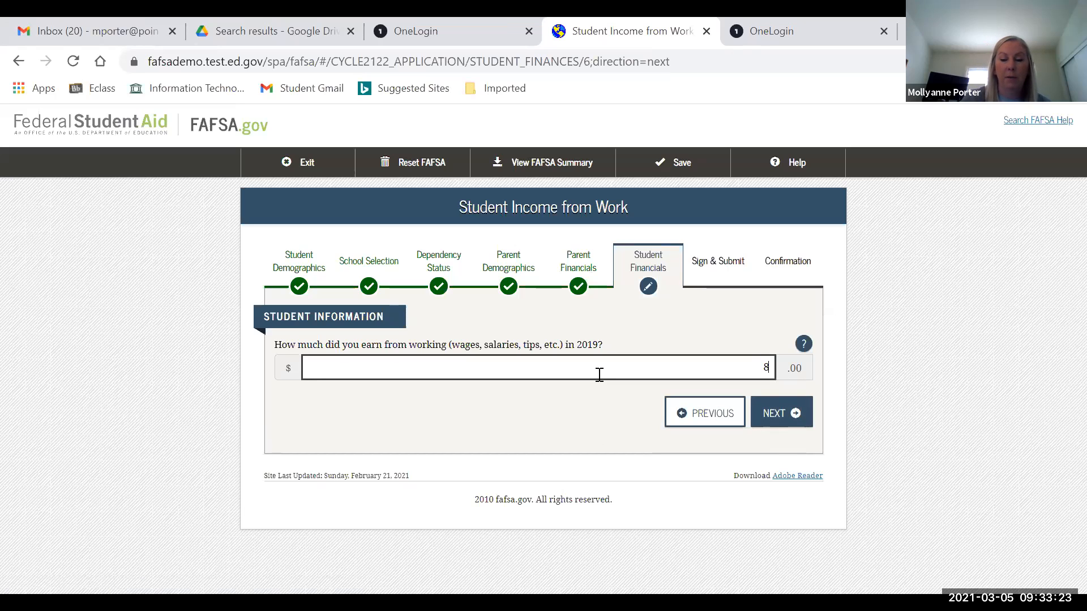
# - Enter 800 as the student's 2019 work earnings, then pass additional financial info with all amounts 0
pyautogui.write('00')
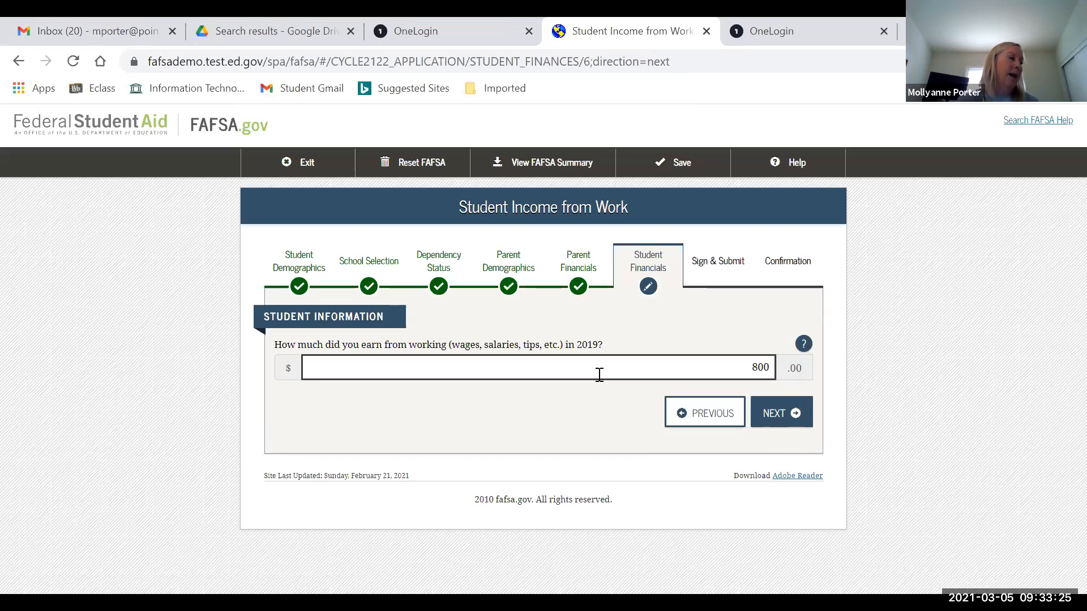
pyautogui.click(791, 417)
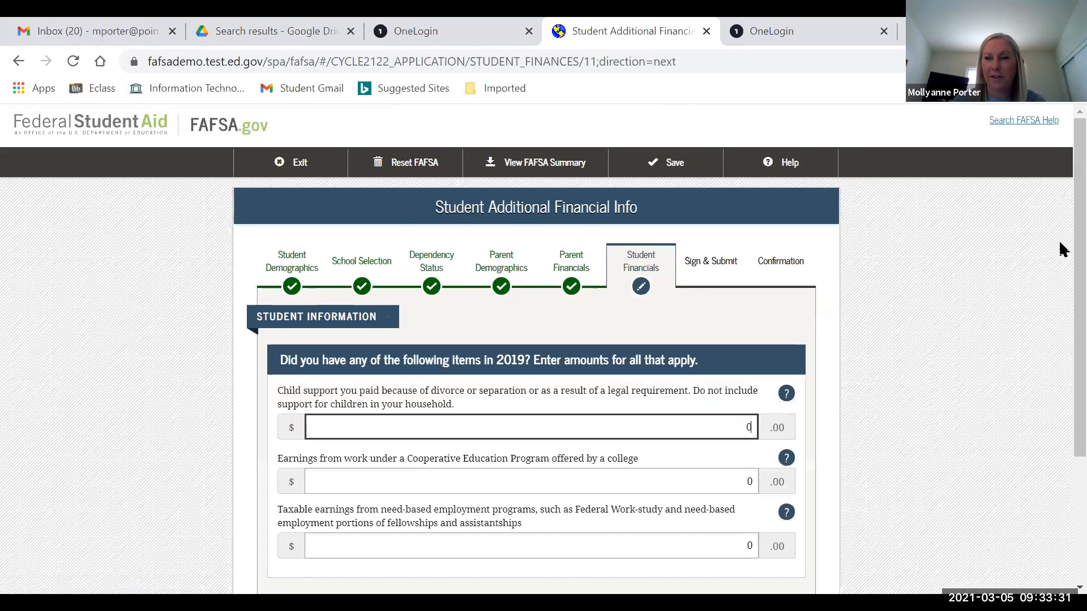
pyautogui.scroll(-2, 1059, 238)
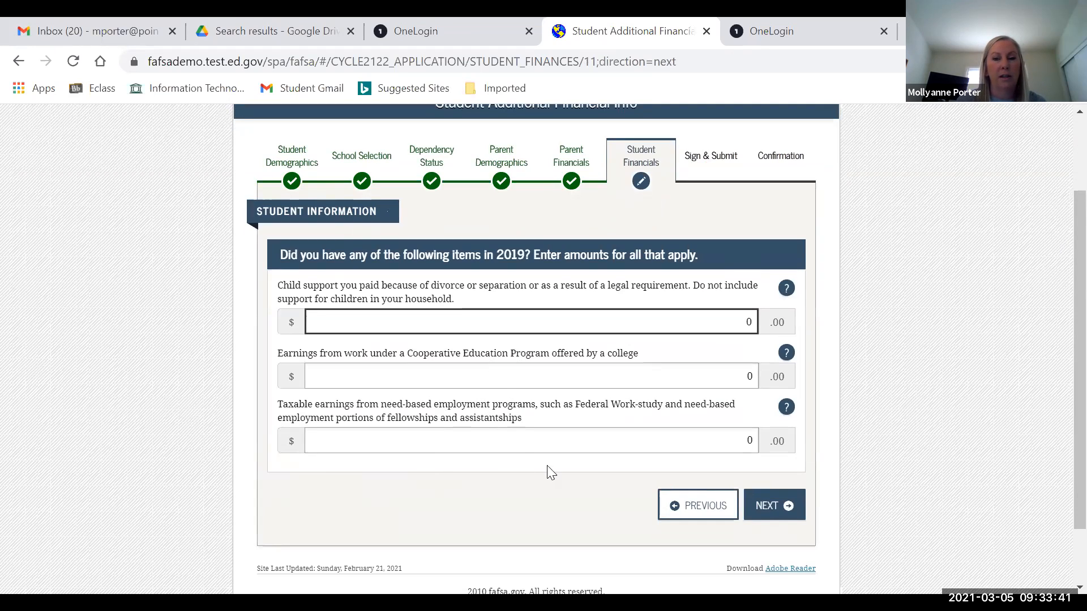
pyautogui.click(771, 509)
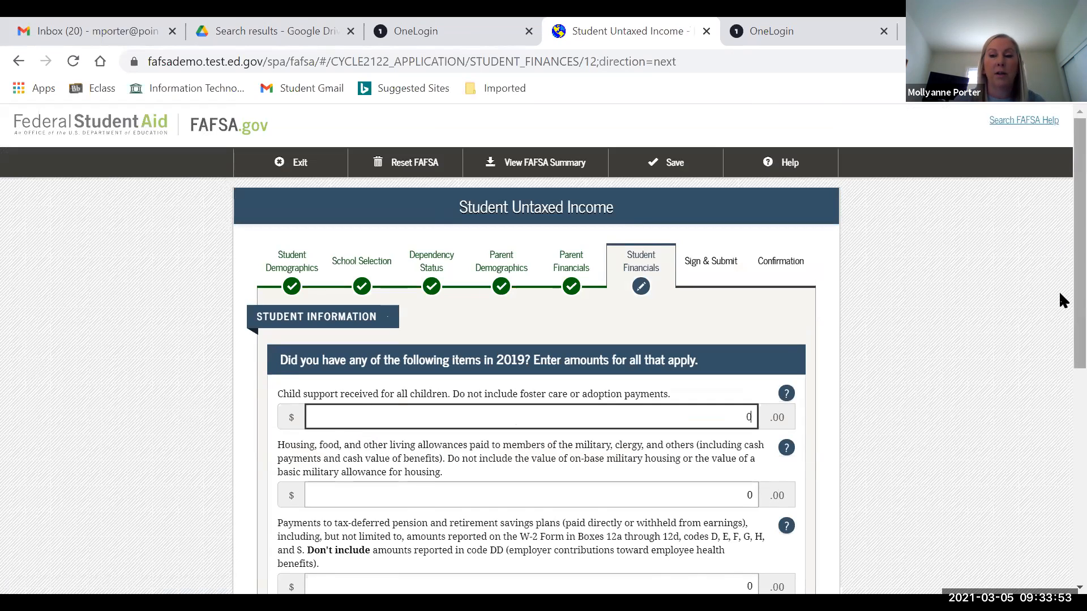
# - Submit Student Untaxed Income with 0 for every item, child support through money paid on the student's behalf
pyautogui.scroll(-3, 1061, 345)
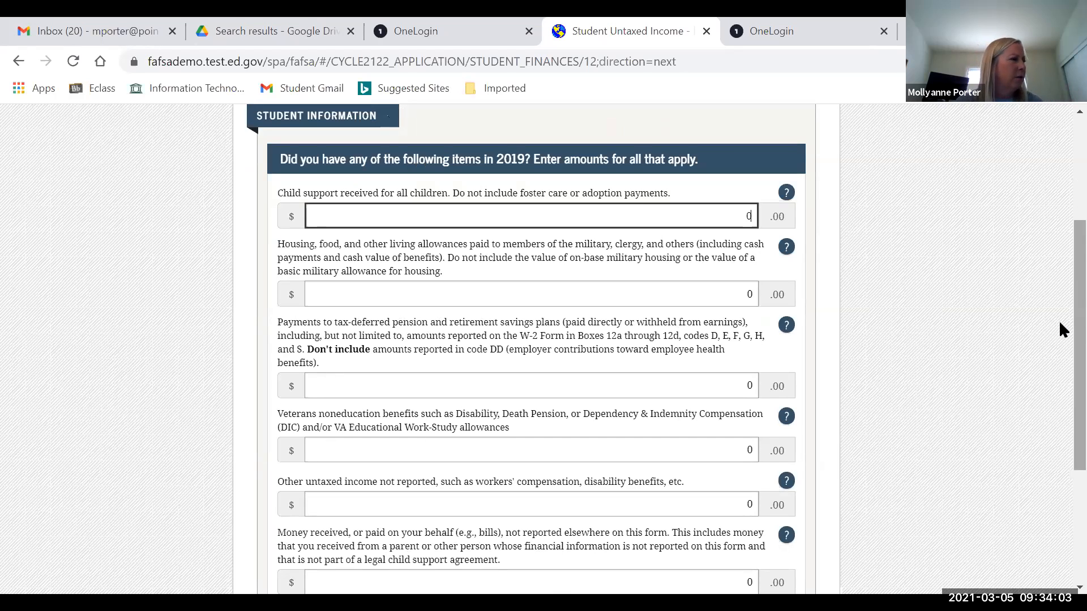
pyautogui.scroll(-1, 1058, 328)
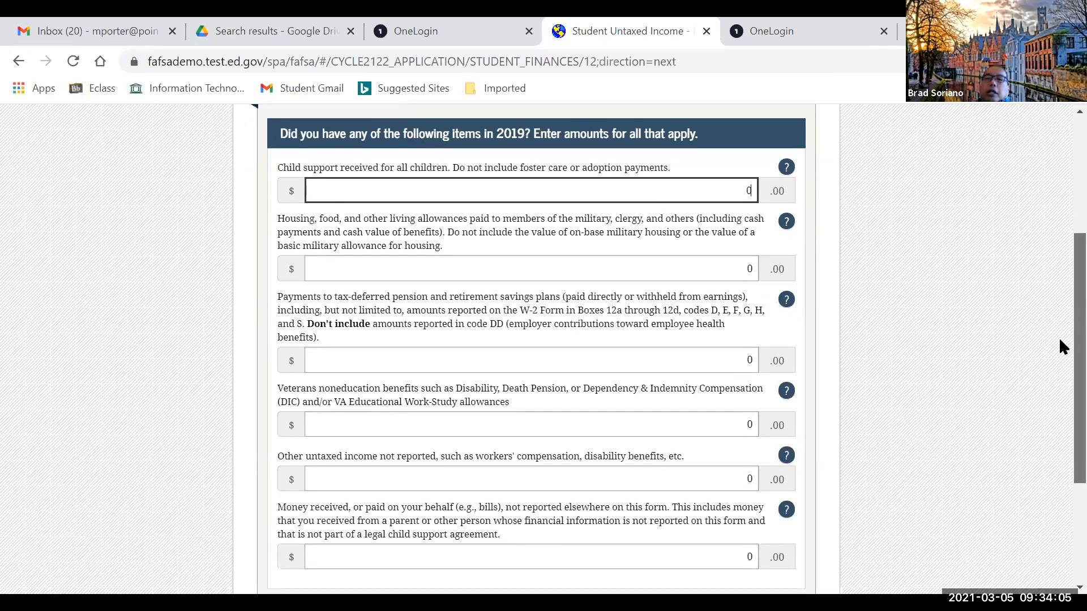
pyautogui.scroll(-1, 1058, 337)
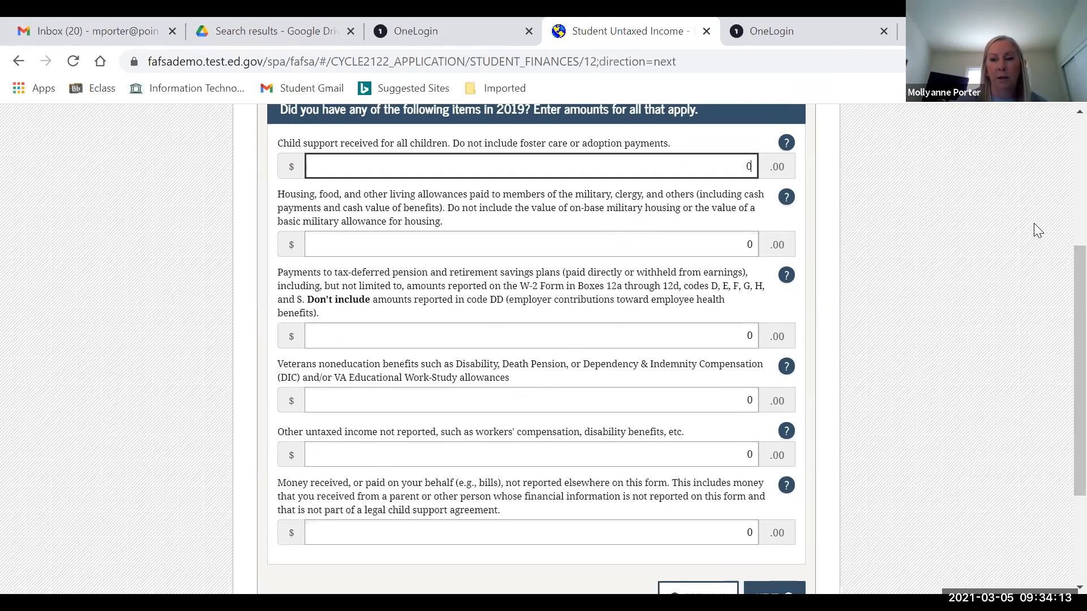
pyautogui.scroll(-2, 1059, 264)
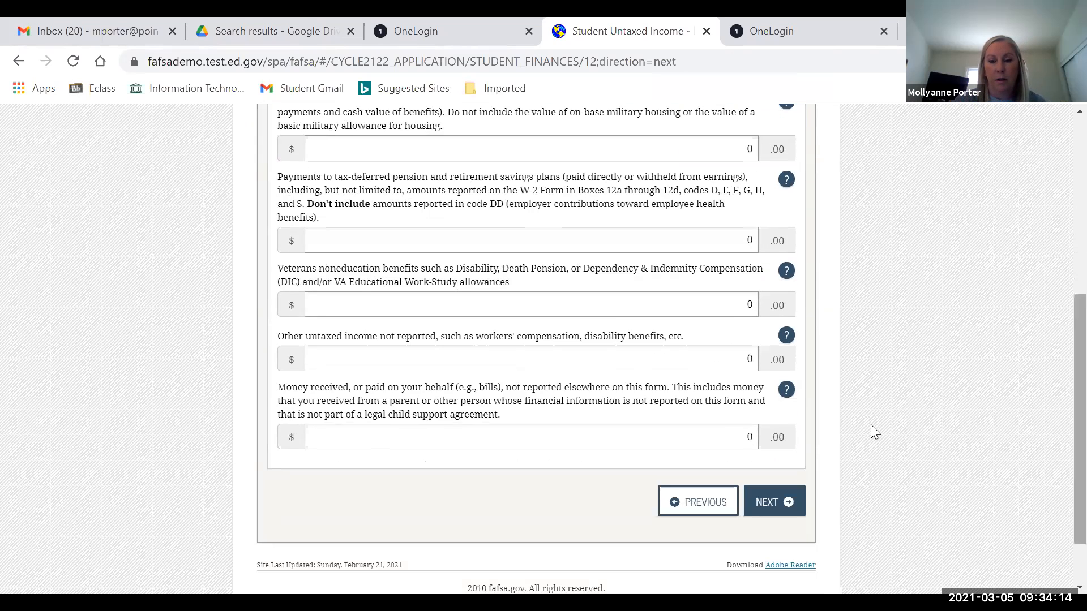
pyautogui.click(771, 502)
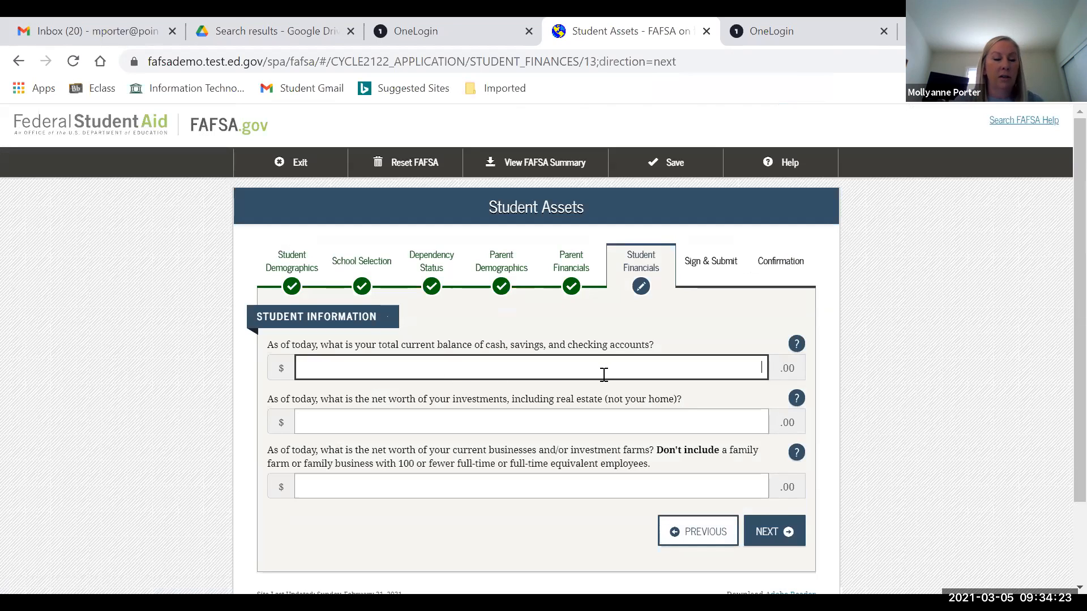
# - Enter 5,000 cash and savings, 0 investments and 0 businesses net worth, then submit Student Assets
pyautogui.write('5,00')
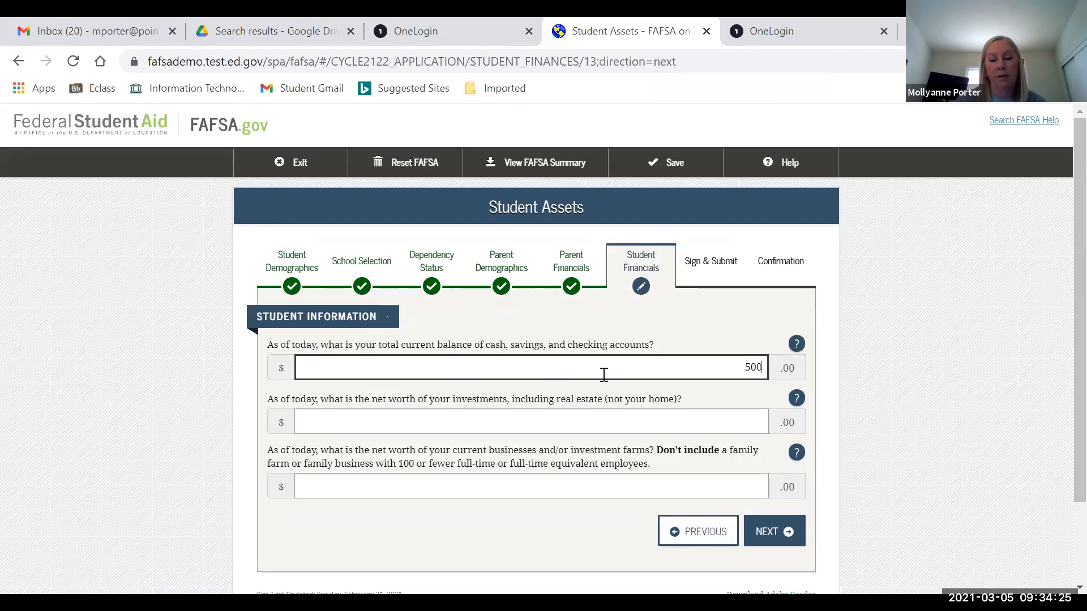
pyautogui.write('0')
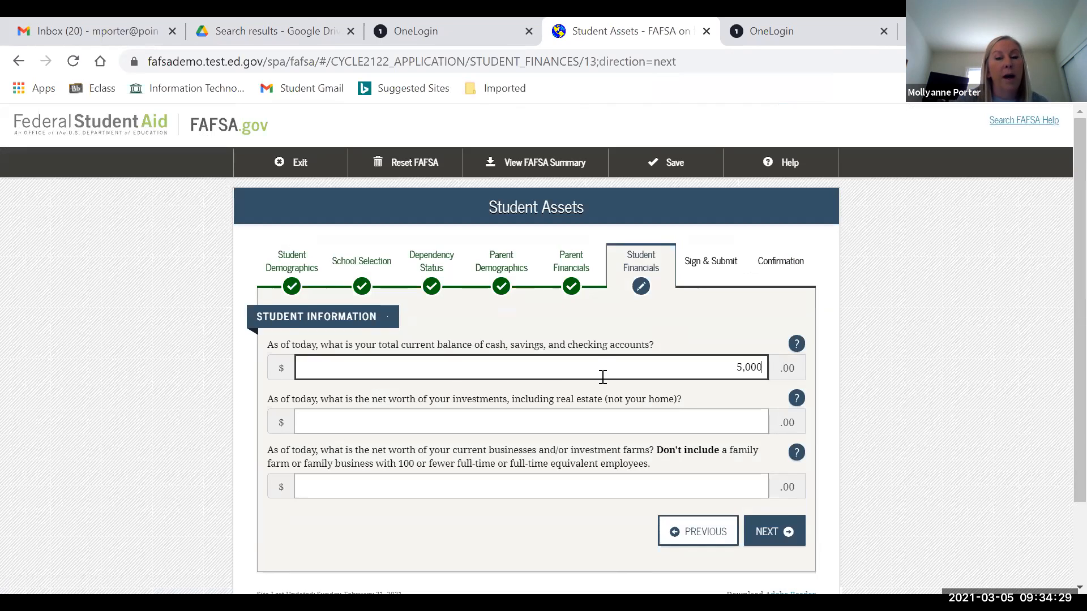
pyautogui.click(648, 425)
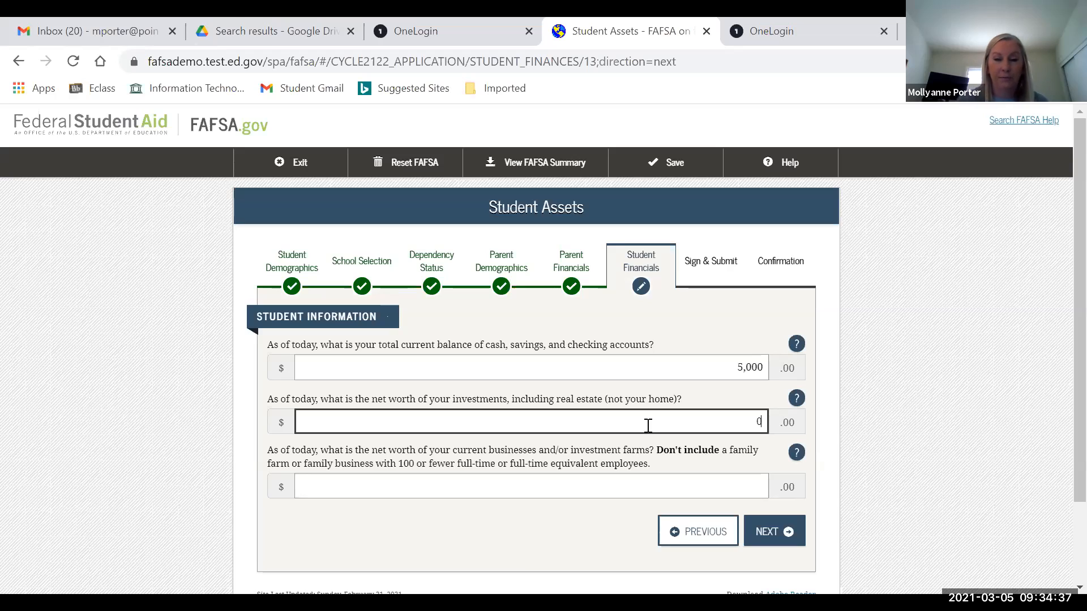
pyautogui.write('0')
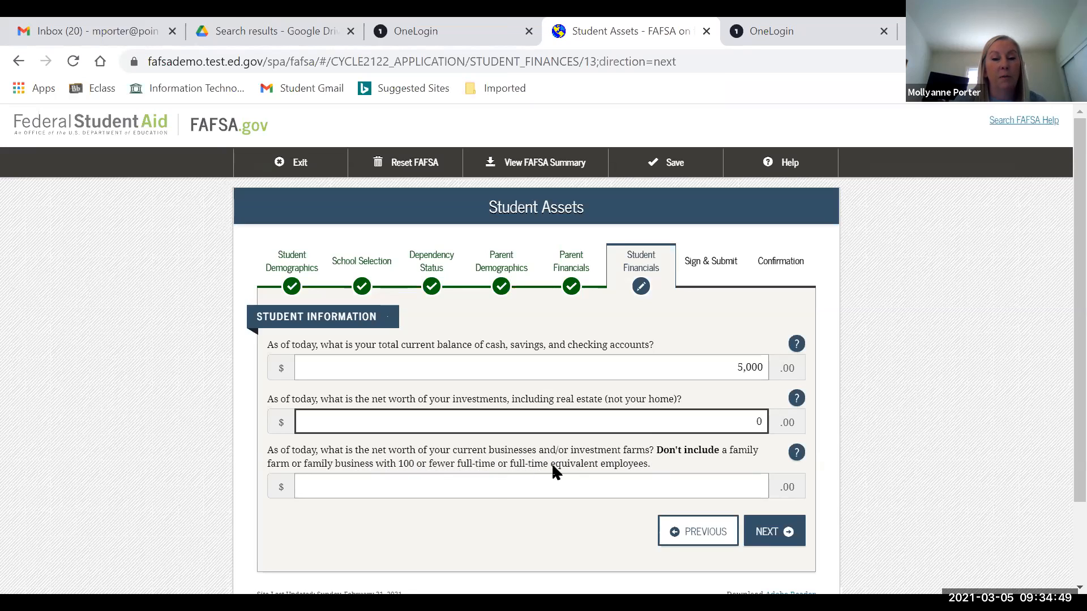
pyautogui.click(769, 534)
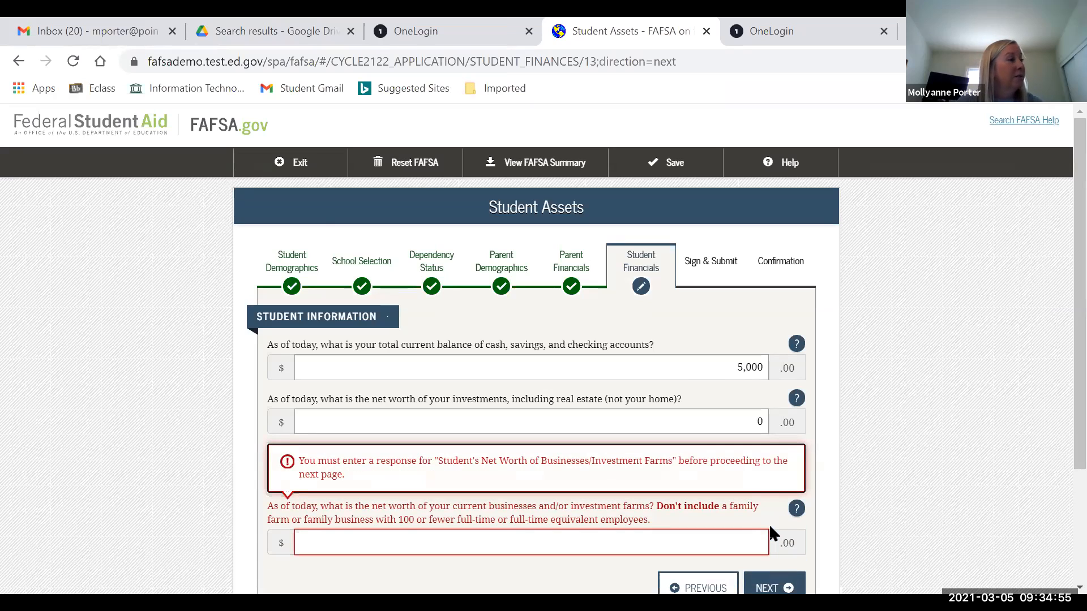
pyautogui.click(747, 538)
pyautogui.write('0')
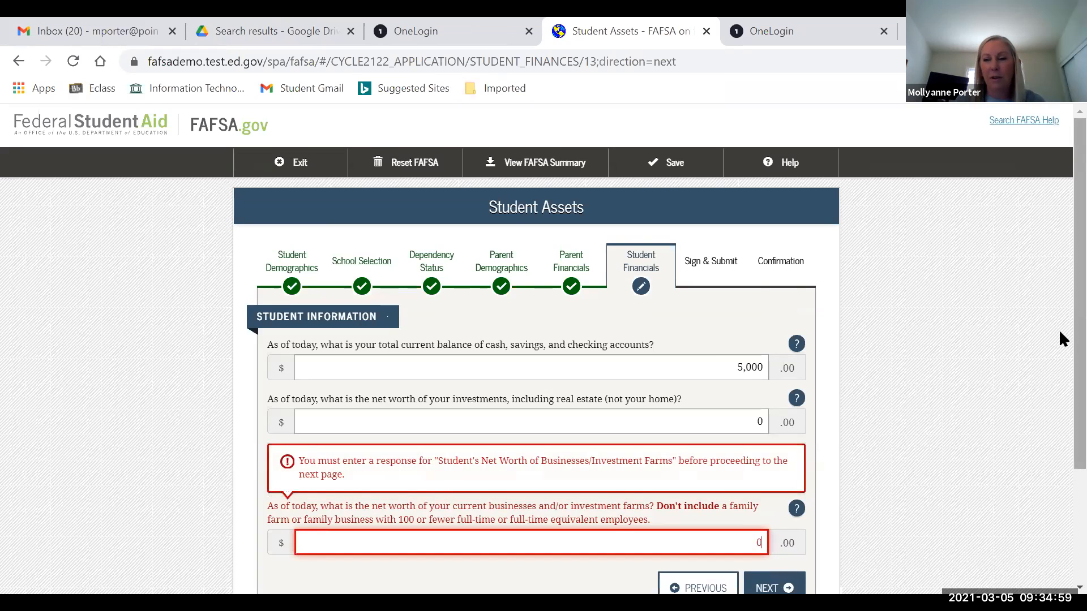
pyautogui.scroll(-1, 815, 503)
pyautogui.click(785, 512)
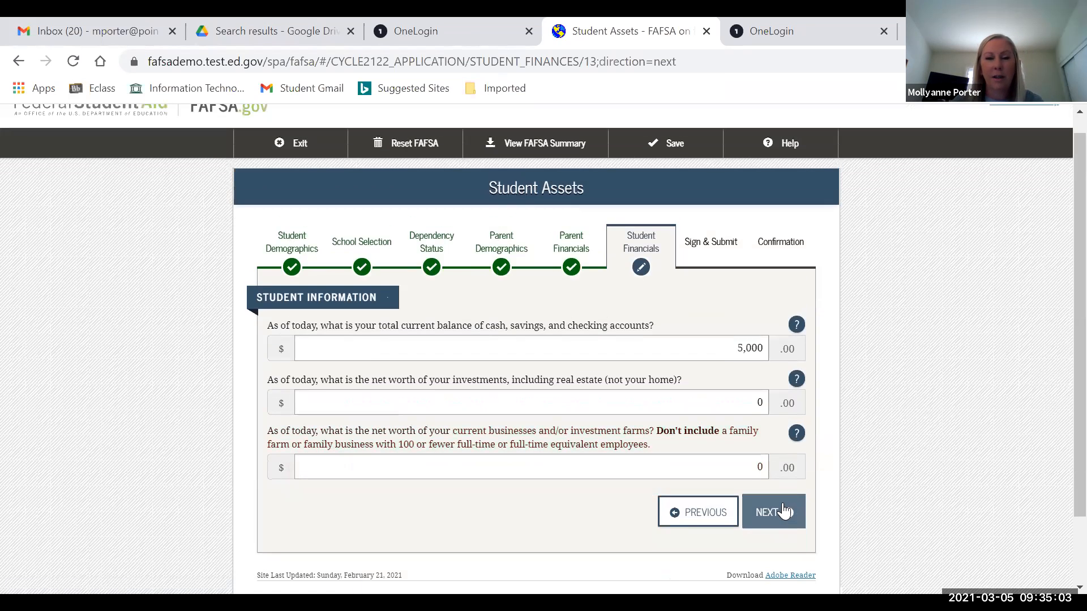
pyautogui.click(785, 511)
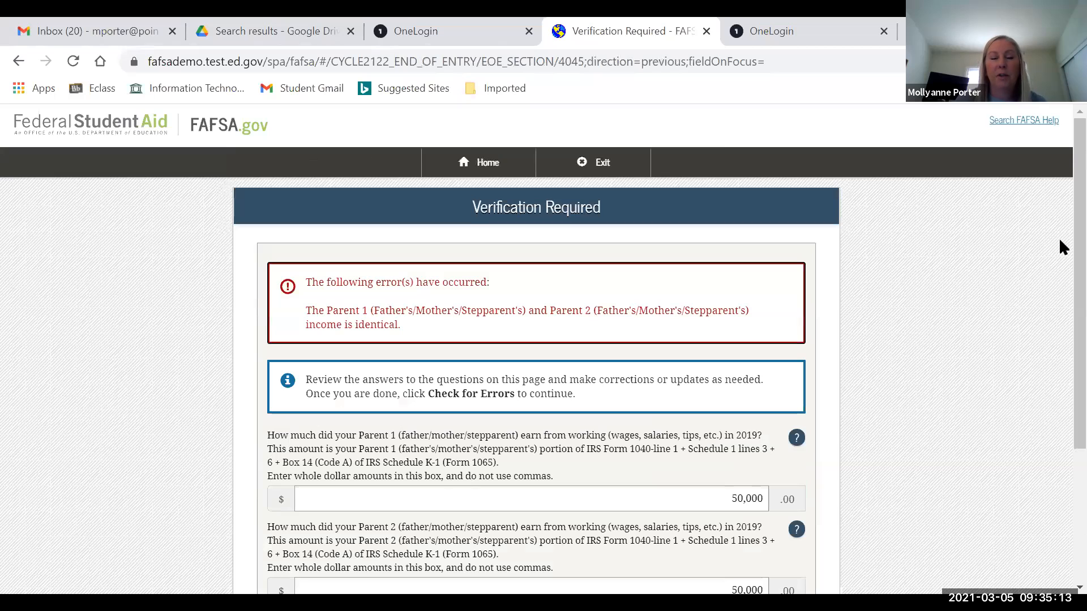
# - Recheck both 50,000 parent incomes with Check for Errors, keep the preparer answer No, and continue
pyautogui.scroll(-1, 1060, 255)
pyautogui.scroll(-1, 1061, 305)
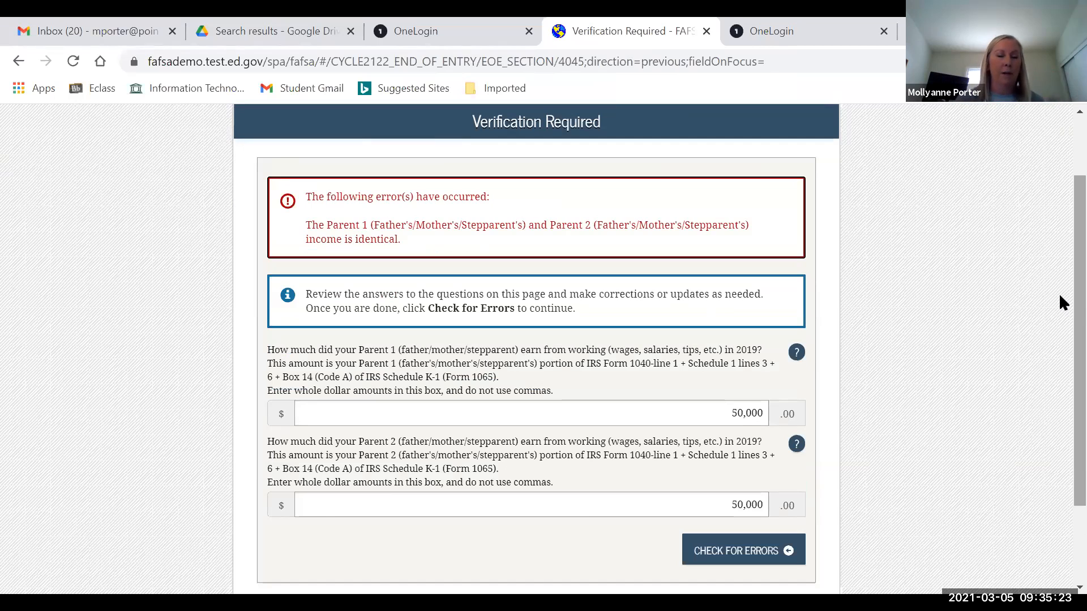
pyautogui.scroll(-2, 1059, 271)
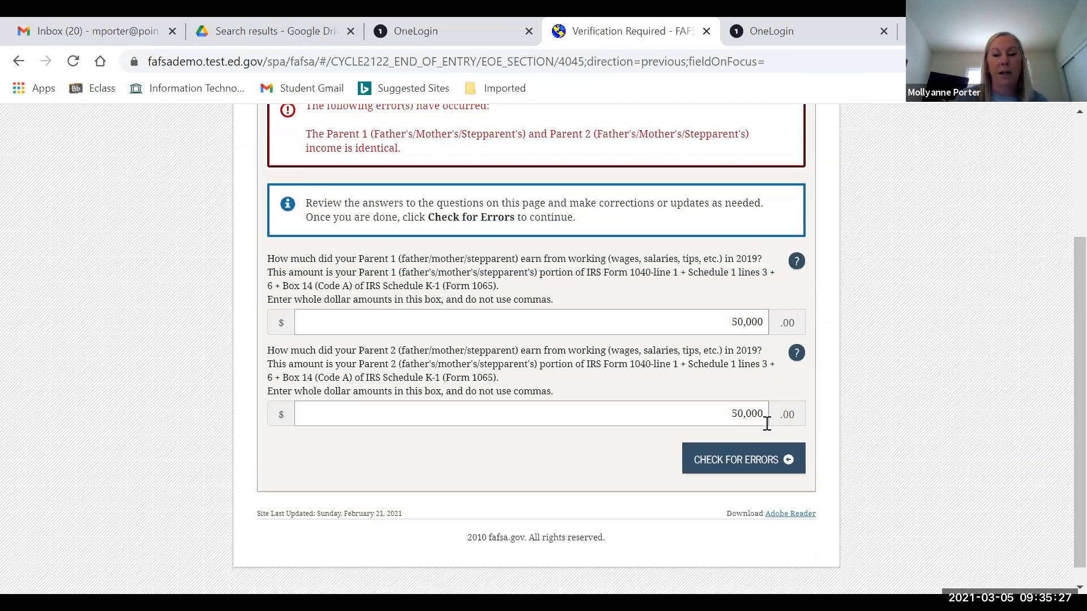
pyautogui.click(762, 461)
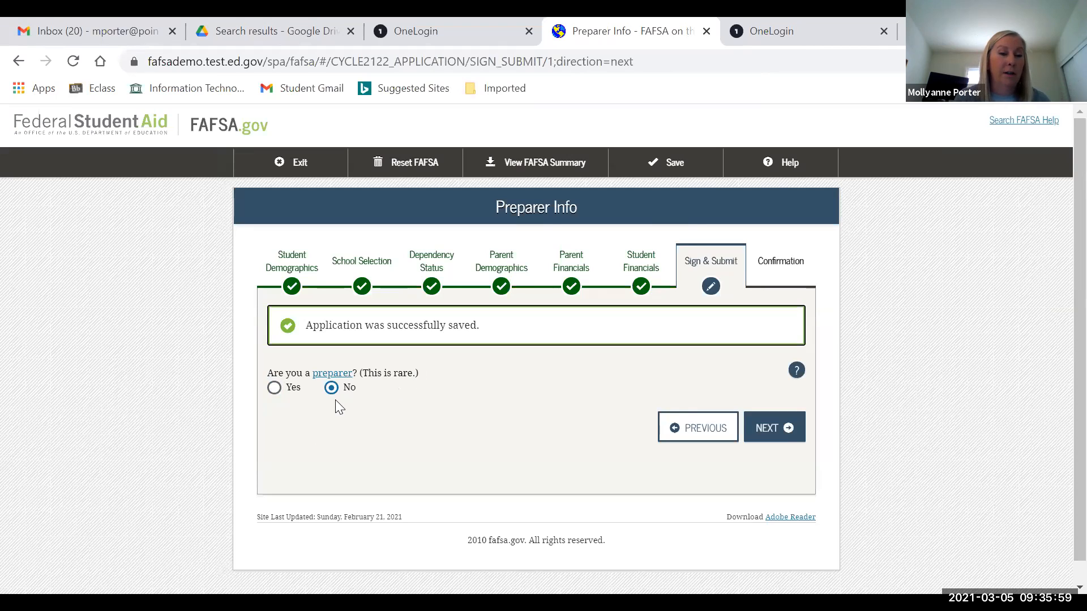
pyautogui.click(775, 432)
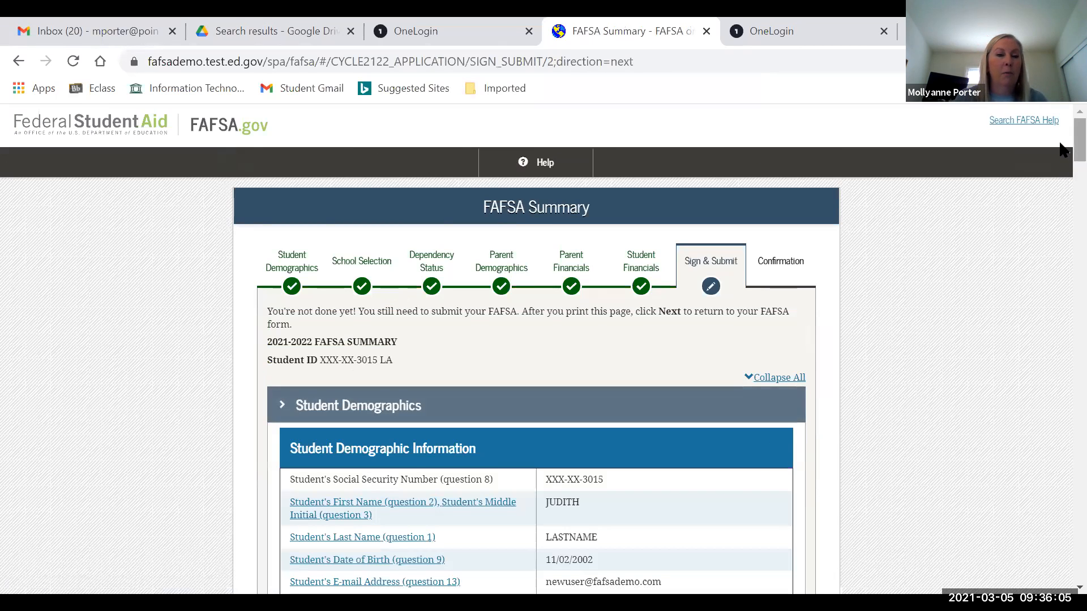
# - Scroll through the 2021-2022 FAFSA Summary to Sign & Submit, noting the empty preparer SSN and EIN fields
pyautogui.scroll(-2, 1062, 158)
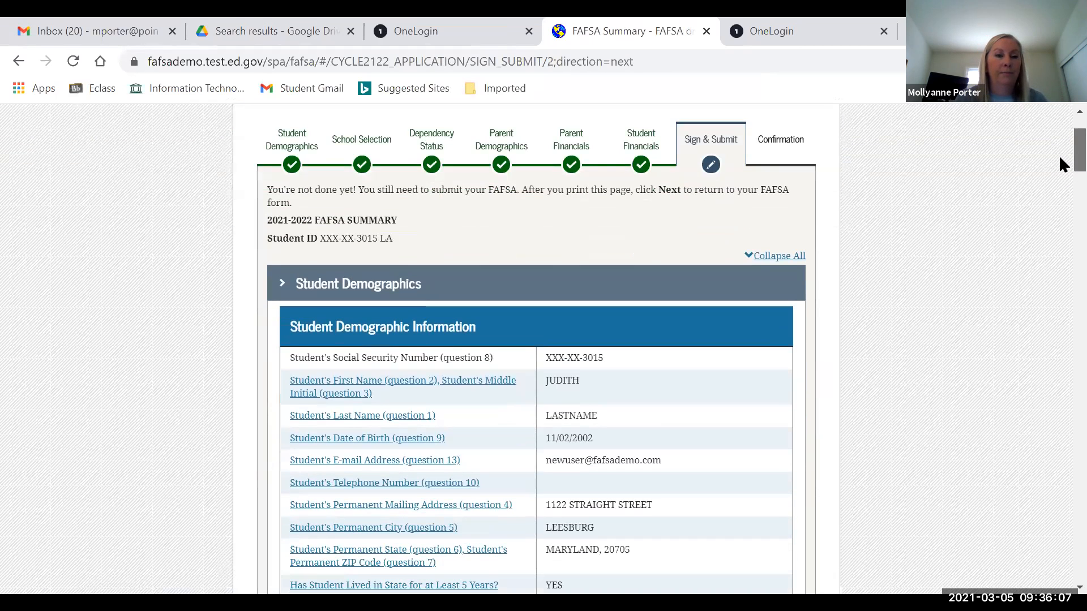
pyautogui.scroll(-4, 1060, 161)
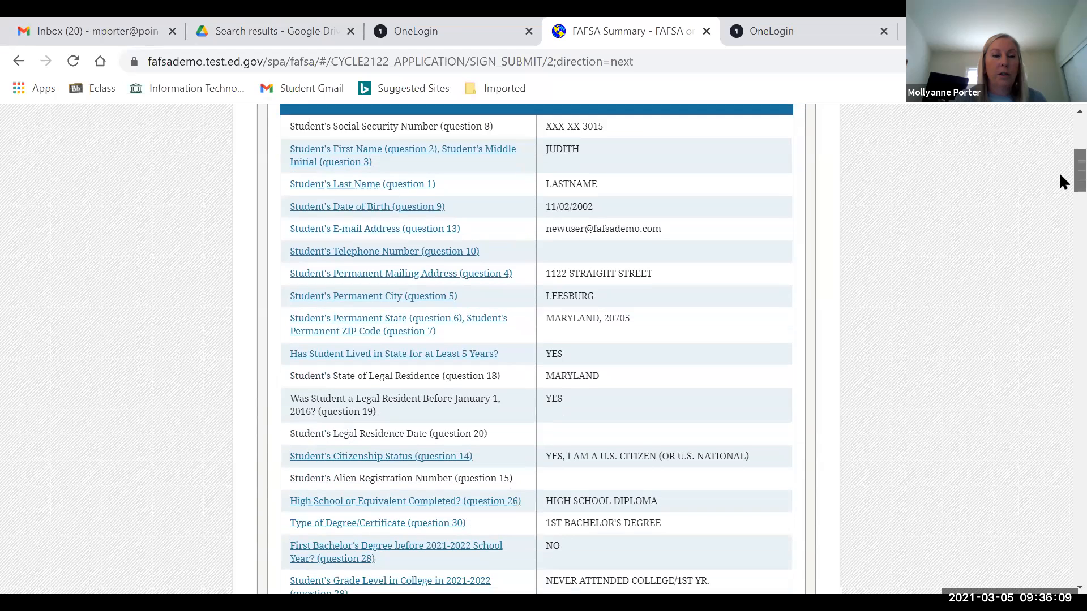
pyautogui.scroll(-4, 1060, 177)
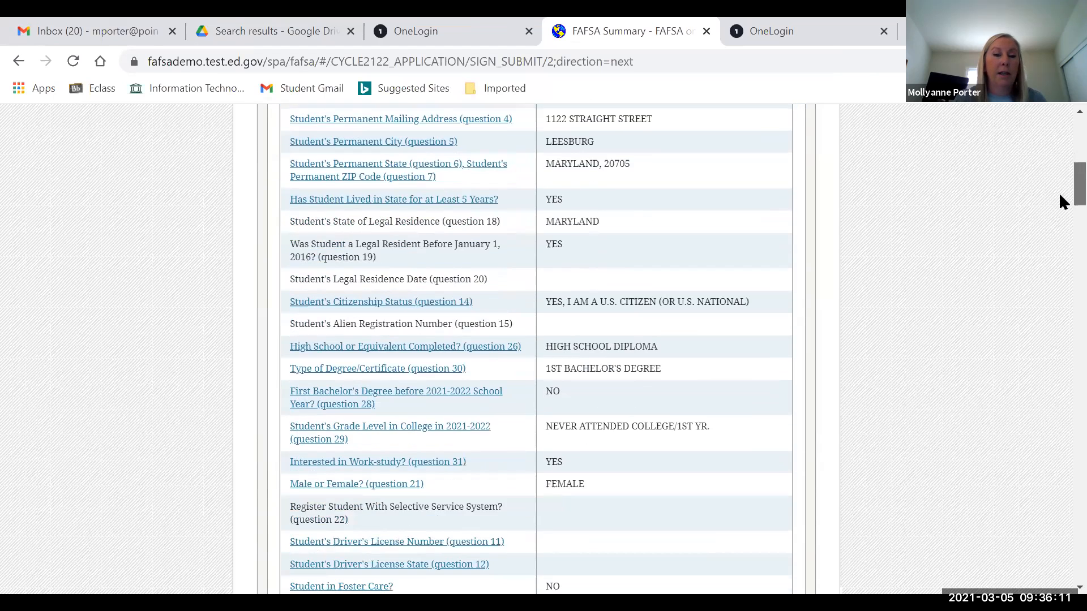
pyautogui.scroll(-1, 1059, 201)
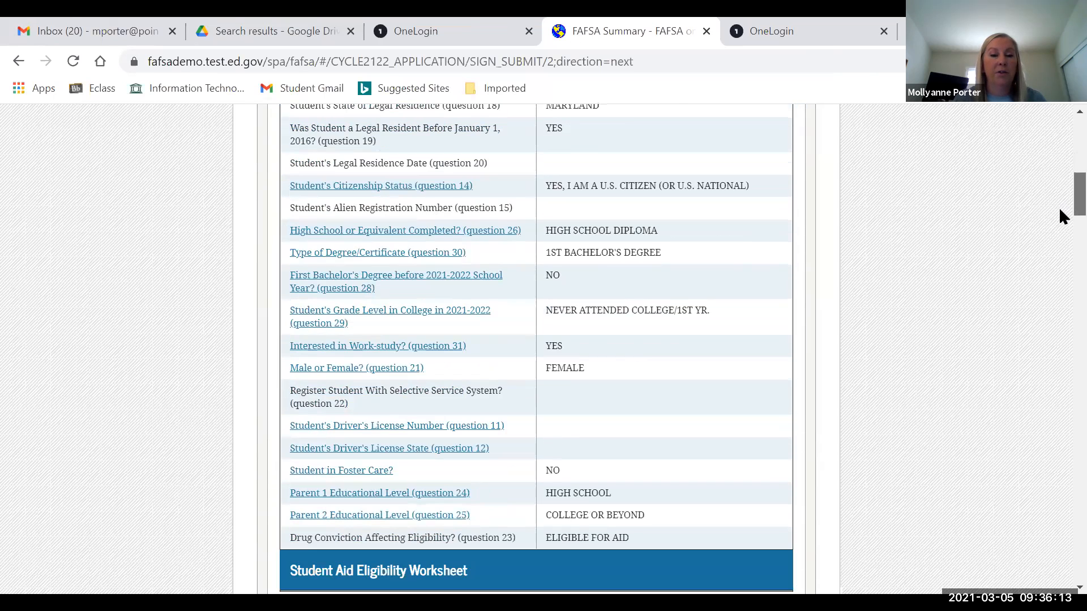
pyautogui.scroll(-14, 1061, 226)
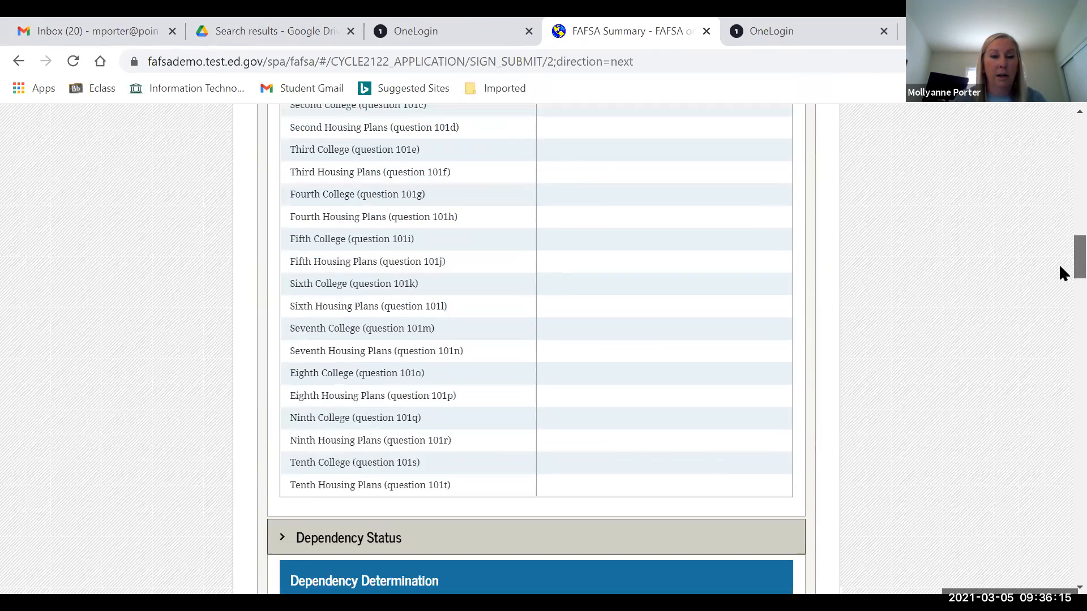
pyautogui.scroll(-5, 1061, 280)
pyautogui.scroll(3, 1061, 283)
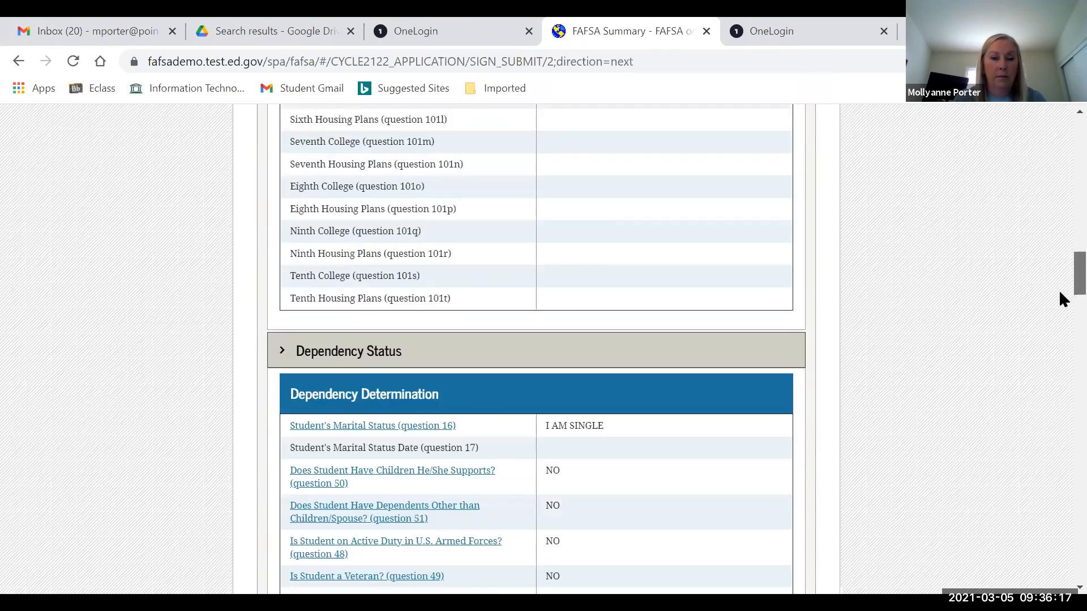
pyautogui.scroll(-5, 1060, 295)
pyautogui.scroll(-8, 1062, 329)
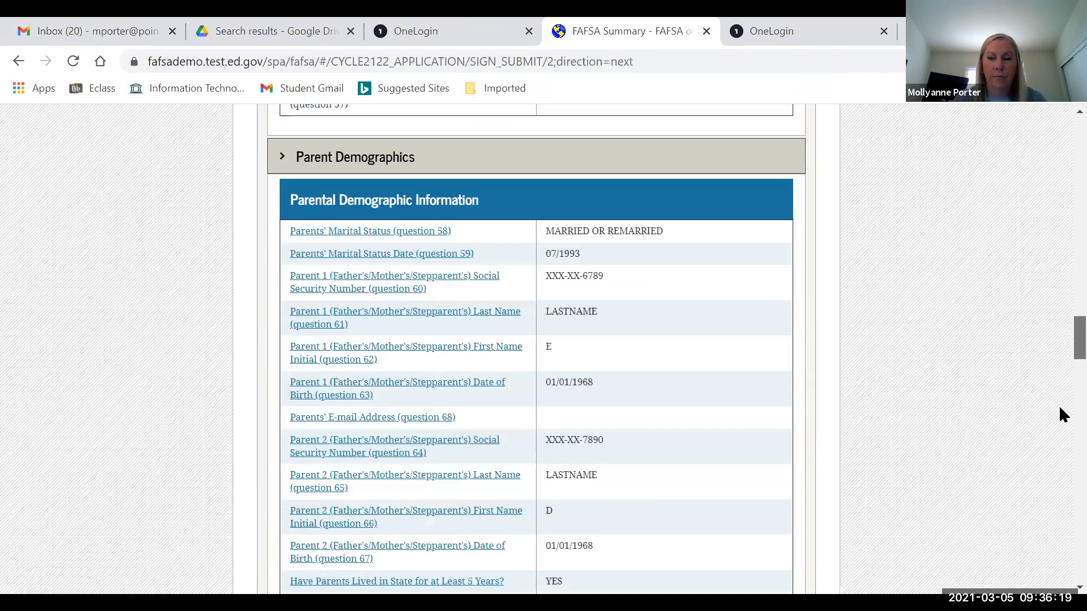
pyautogui.scroll(-5, 1062, 416)
pyautogui.scroll(-20, 1059, 415)
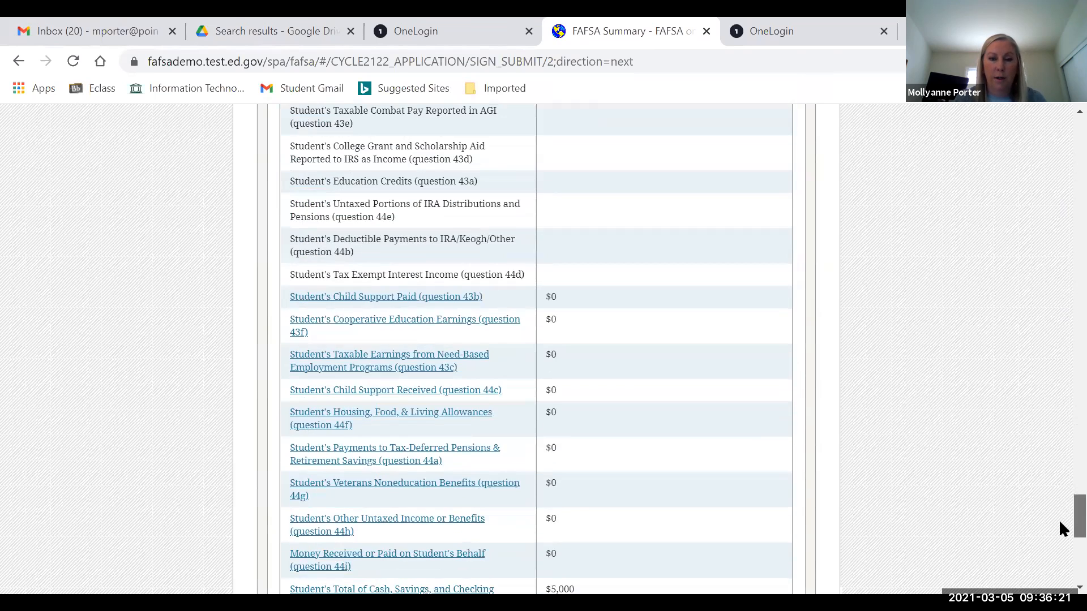
pyautogui.scroll(-10, 1058, 558)
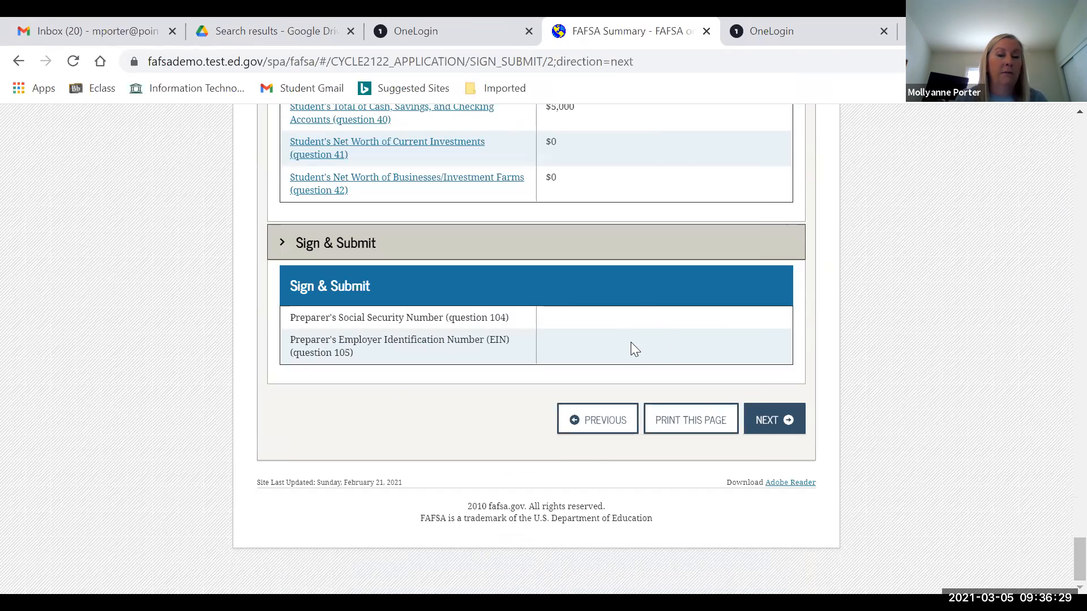
# - Advance to the Signature Status page, where the student and parent signatures both show unsigned
pyautogui.click(771, 421)
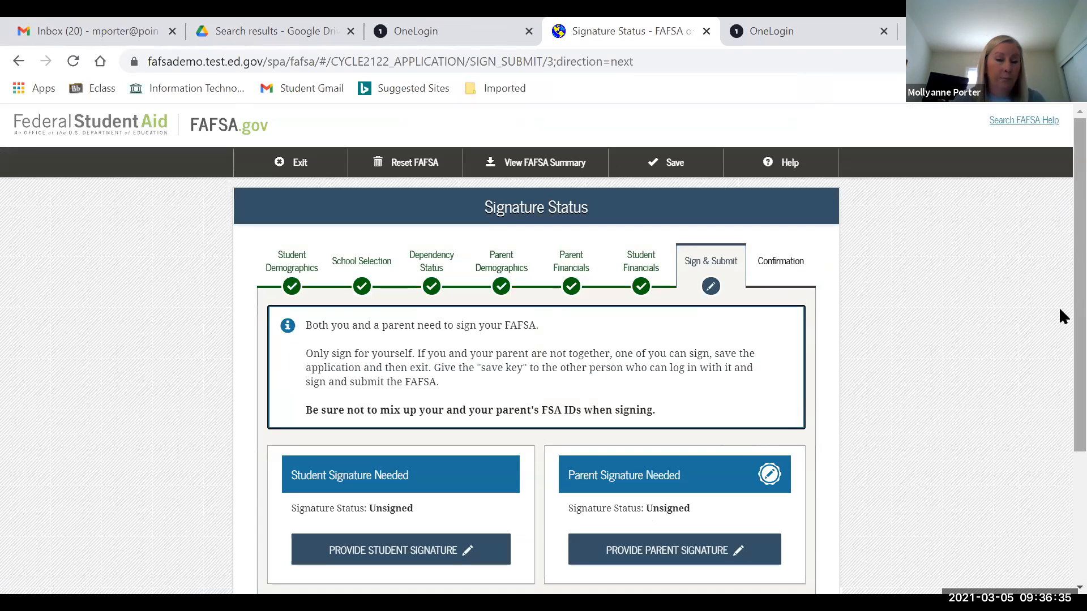
pyautogui.scroll(-2, 1061, 308)
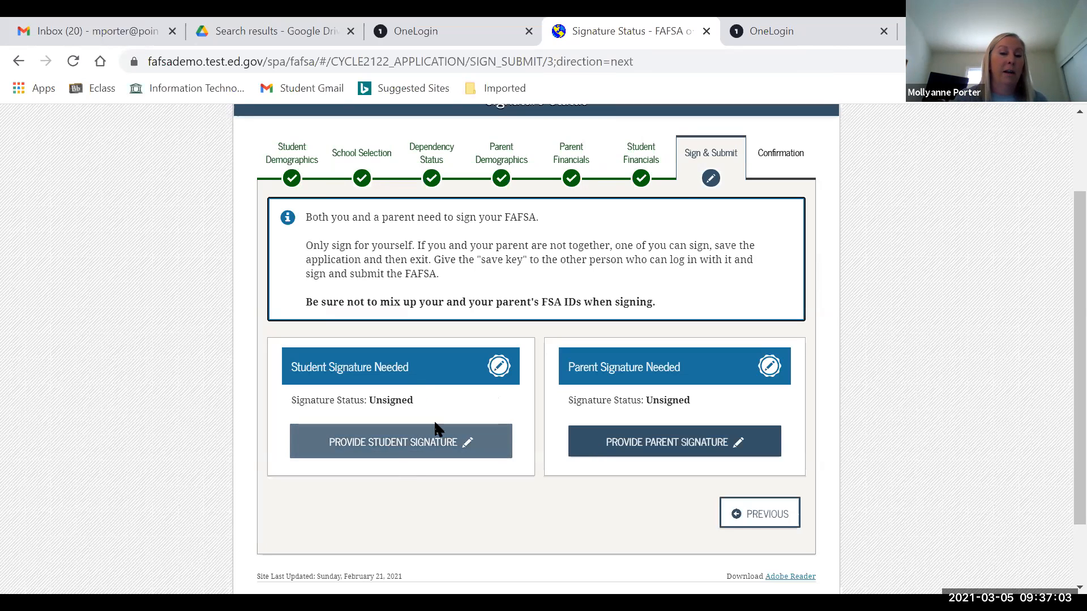
# - Agree to the student certification terms and sign electronically so the student shows Signed Electronically
pyautogui.click(408, 446)
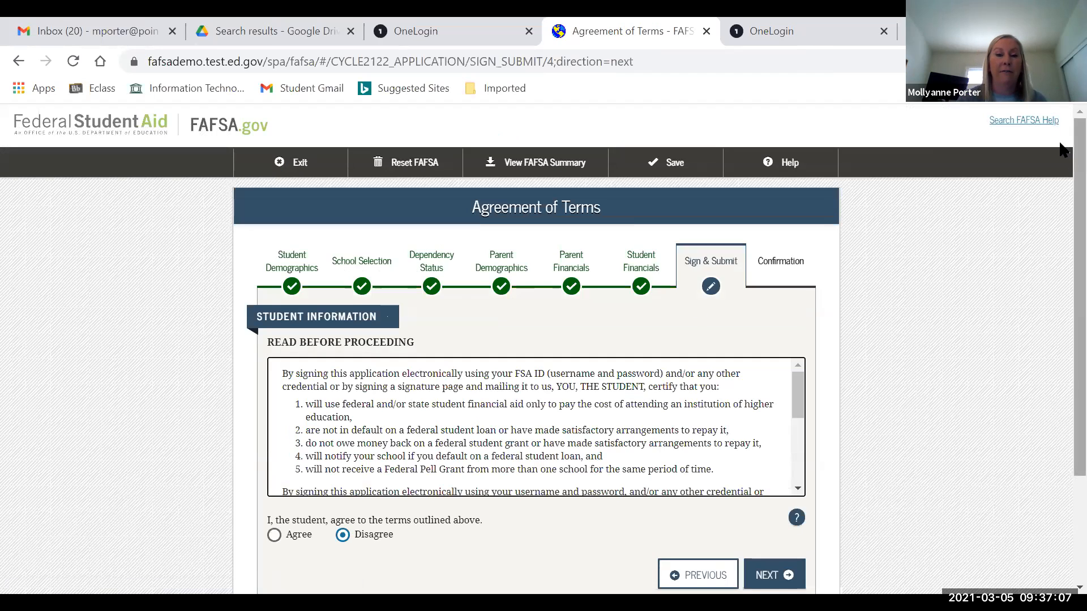
pyautogui.scroll(-2, 908, 208)
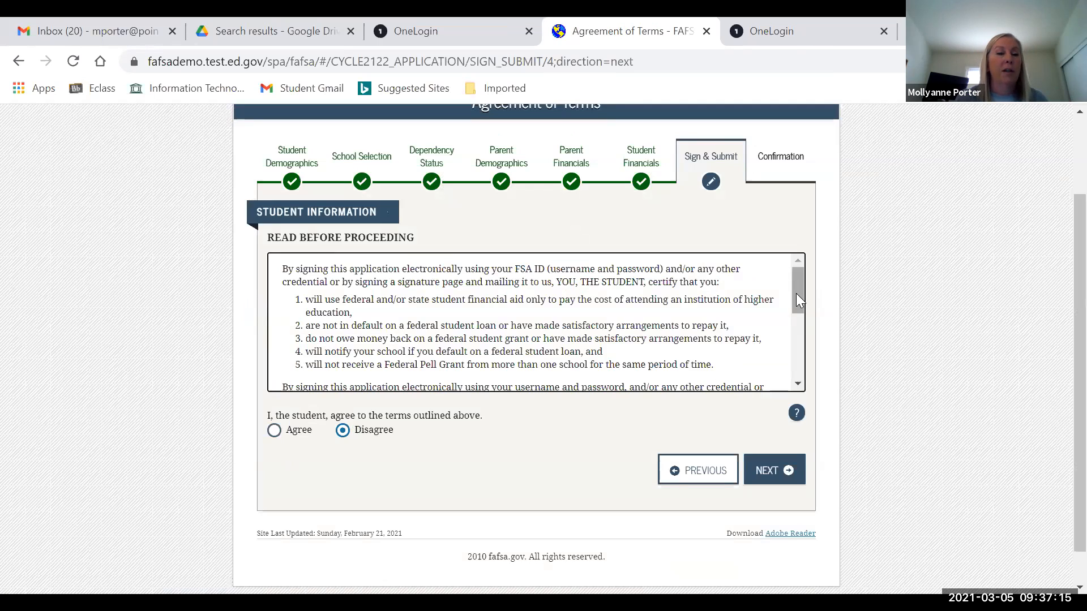
pyautogui.scroll(-1, 794, 317)
pyautogui.scroll(-2, 779, 382)
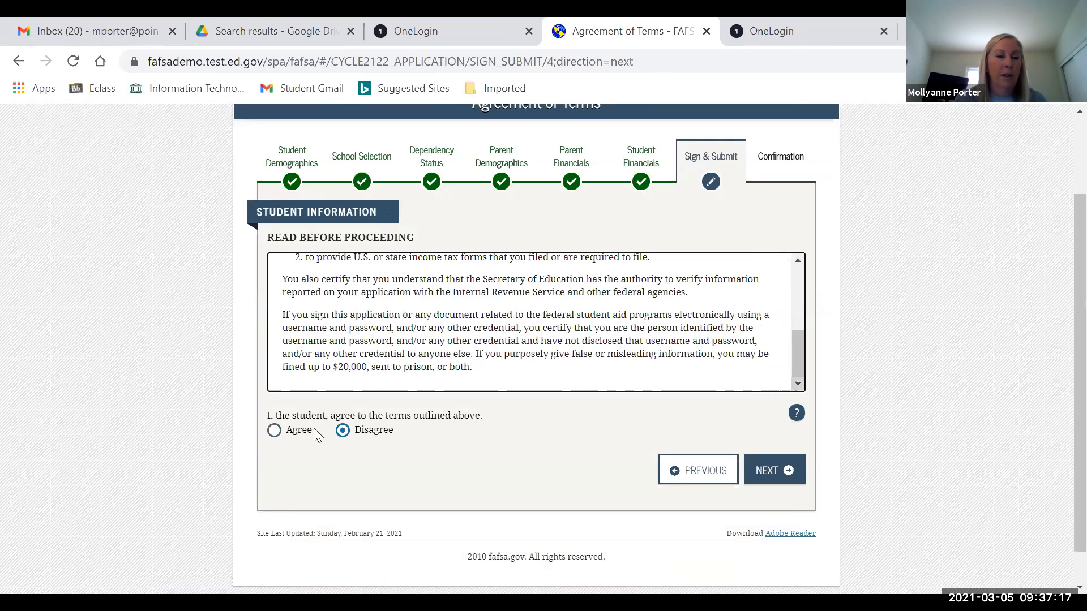
pyautogui.click(274, 431)
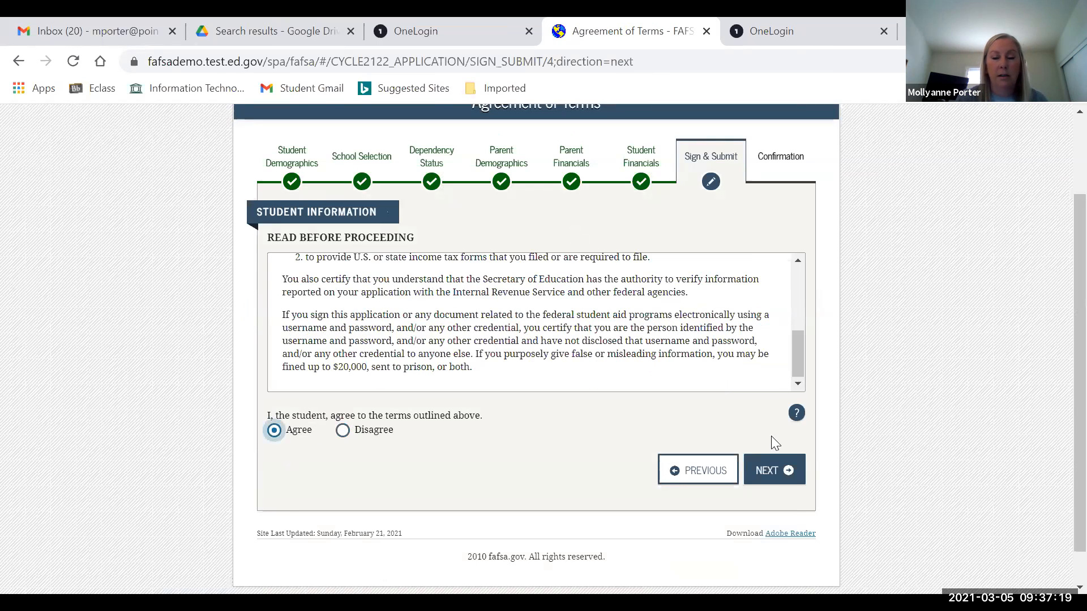
pyautogui.click(774, 471)
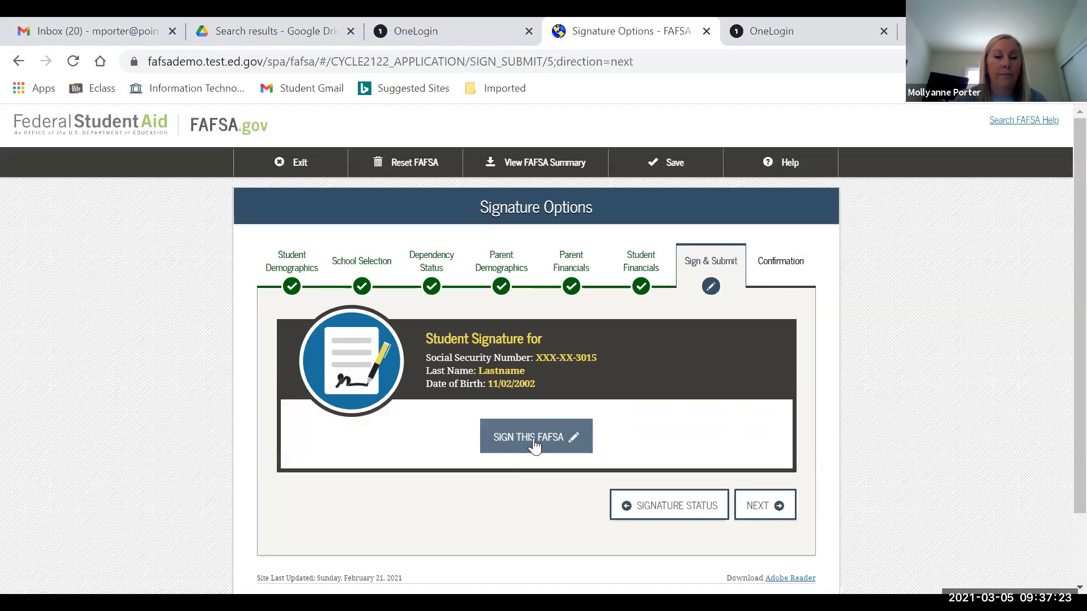
pyautogui.click(533, 438)
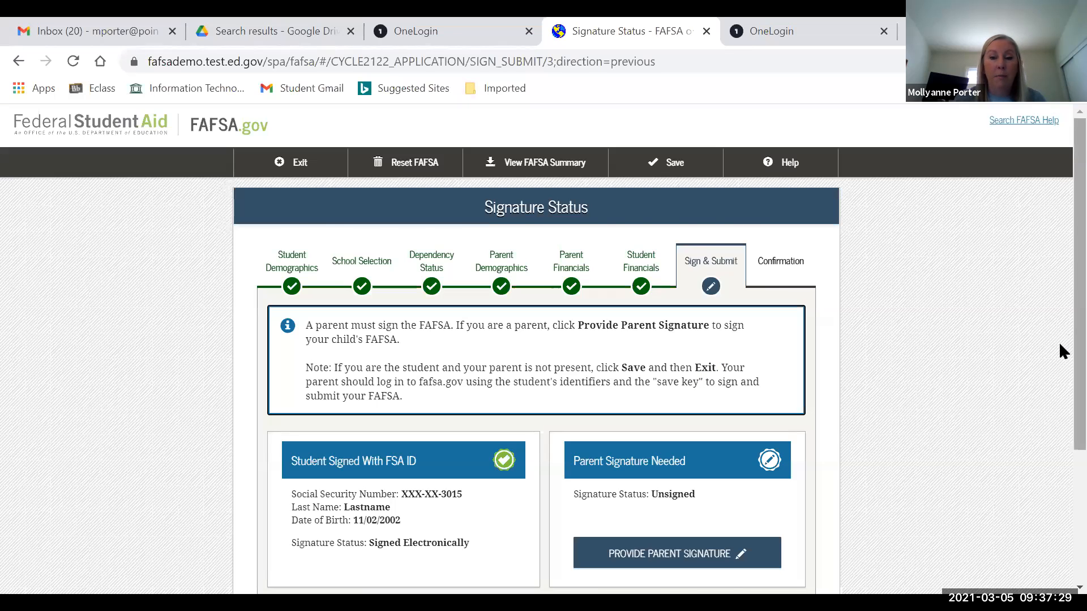
# - Begin the parent signature as Parent 2 and agree to the parent certification terms
pyautogui.scroll(-3, 1060, 345)
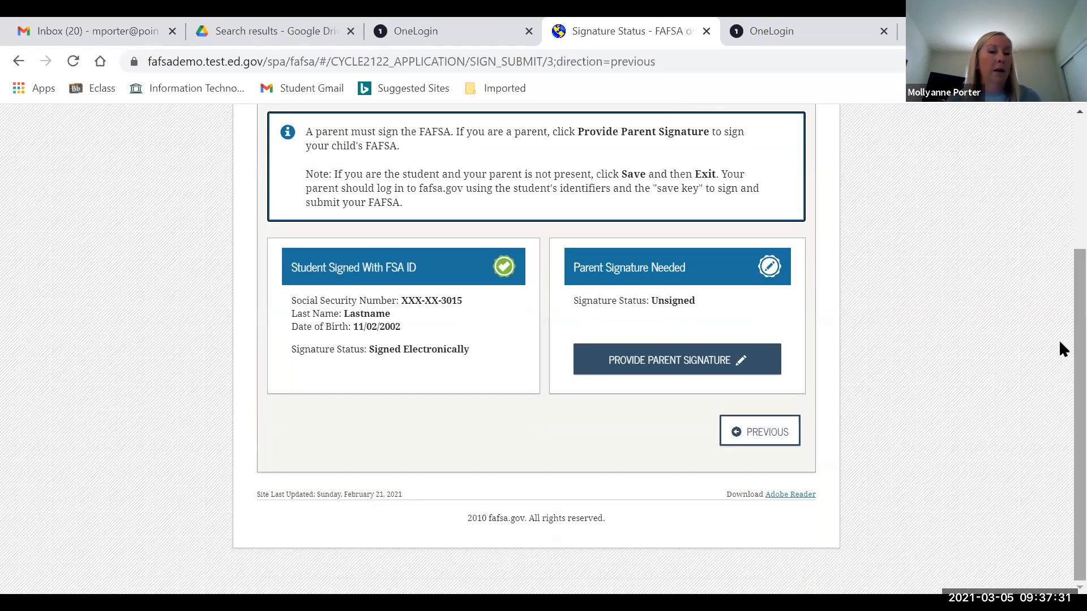
pyautogui.click(659, 363)
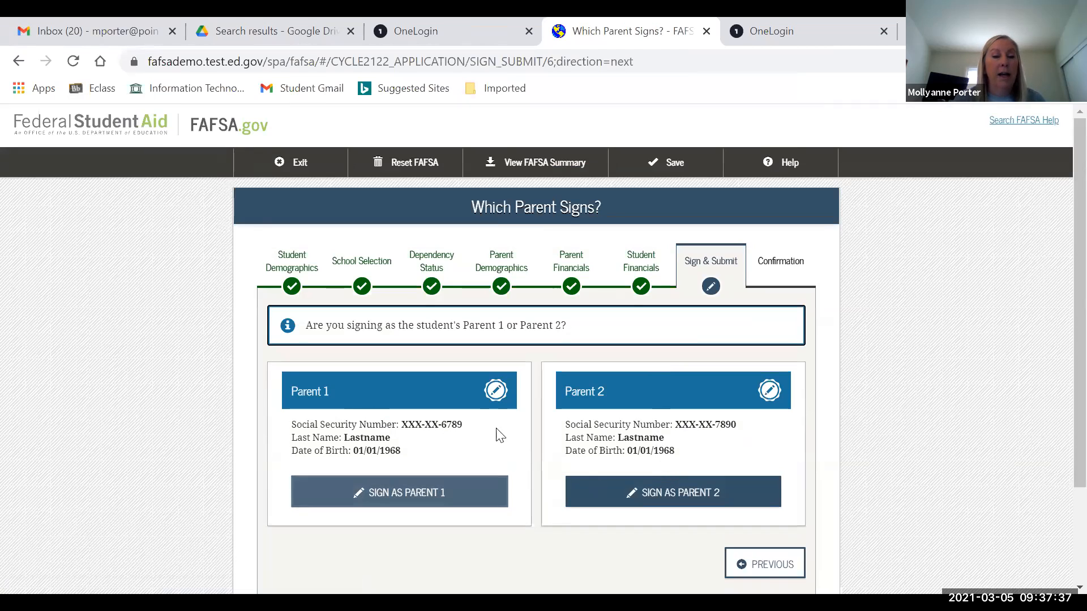
pyautogui.click(640, 489)
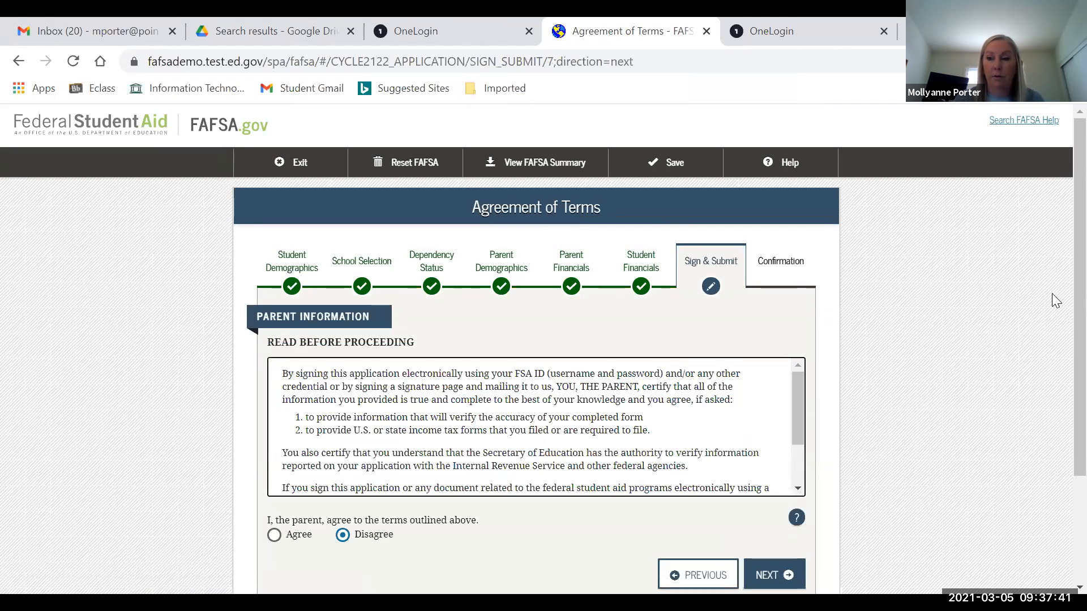
pyautogui.scroll(-3, 1058, 267)
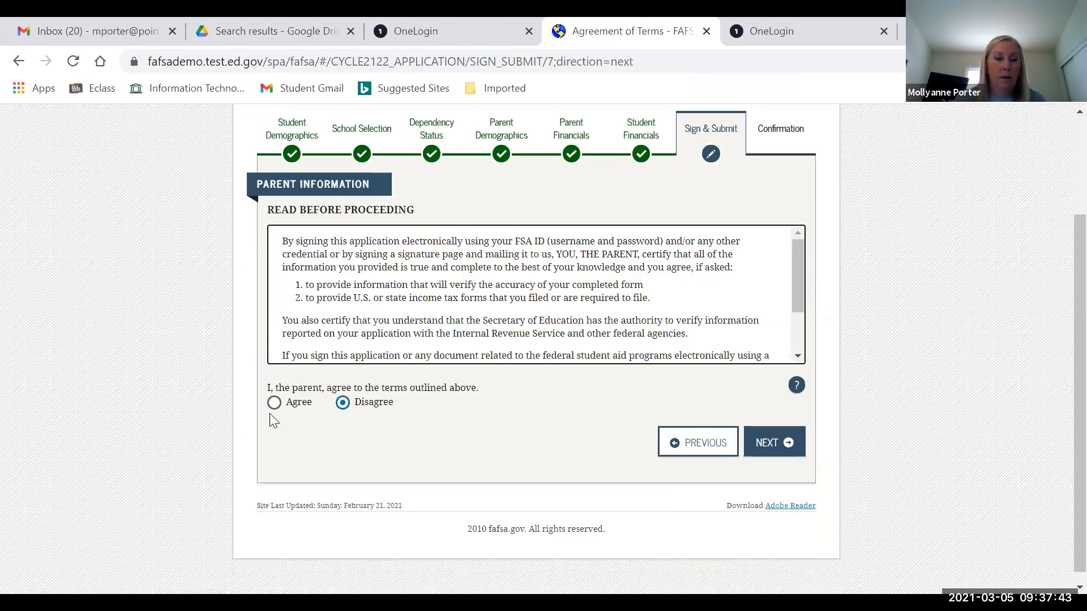
pyautogui.click(274, 408)
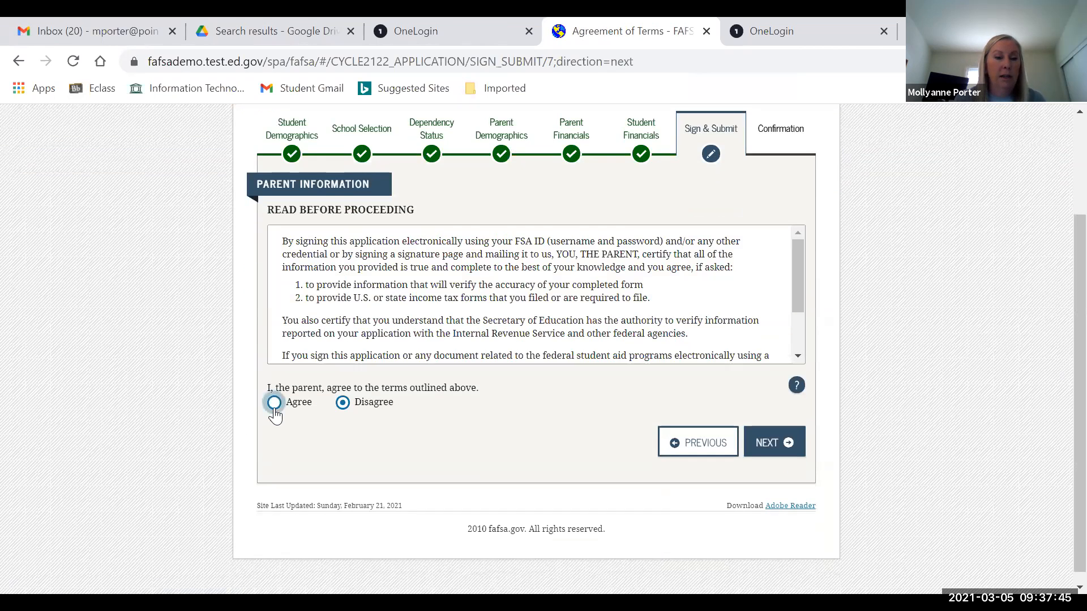
pyautogui.click(772, 438)
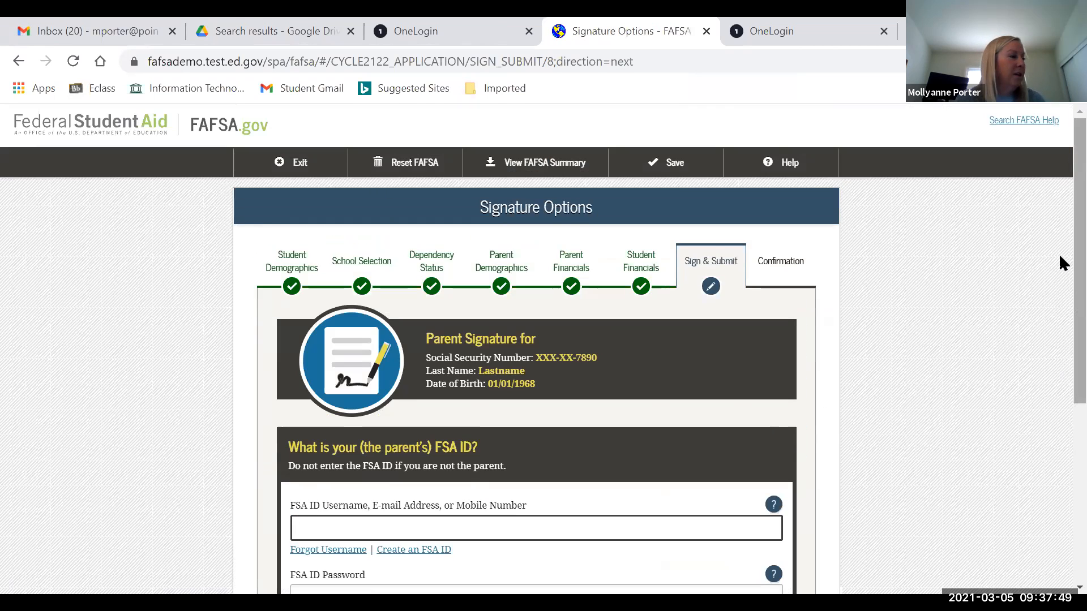
# - Submit the parent FSA ID form with blank username and password to trigger required-response errors
pyautogui.scroll(-4, 1063, 263)
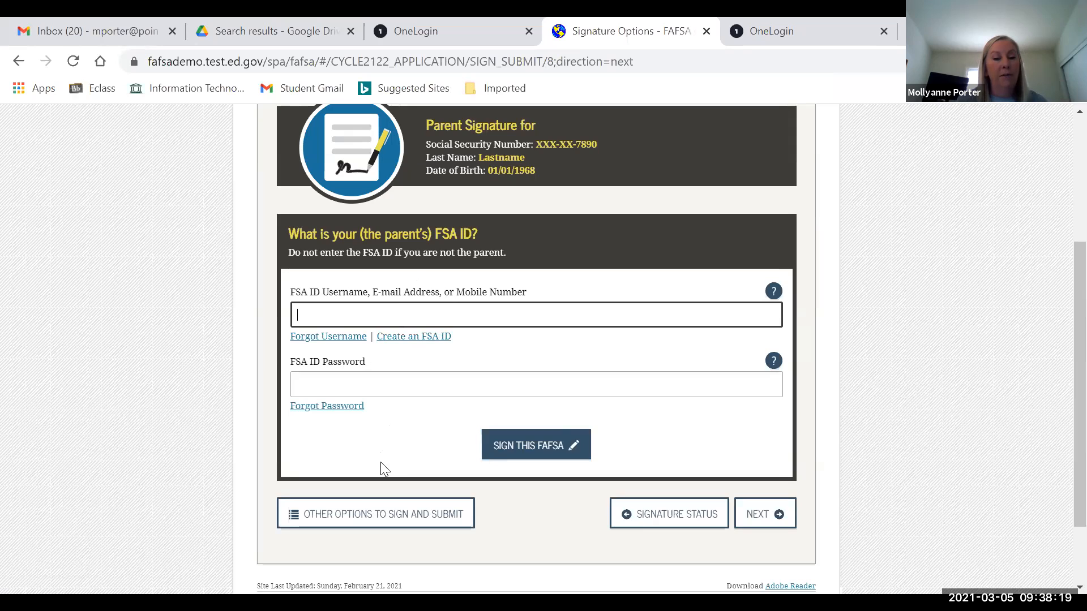
pyautogui.click(539, 451)
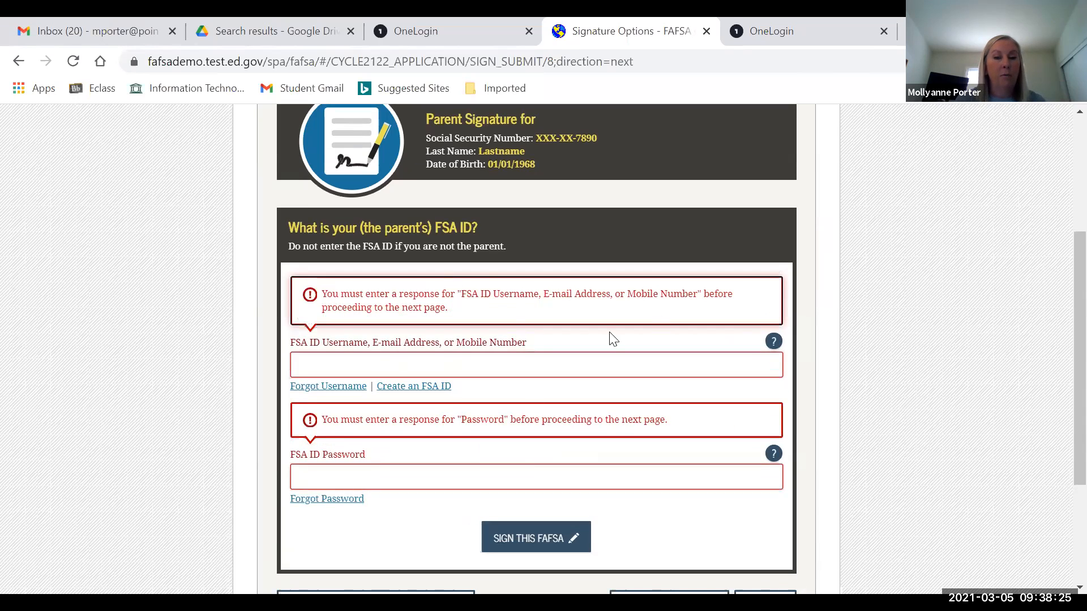
pyautogui.scroll(-3, 1059, 249)
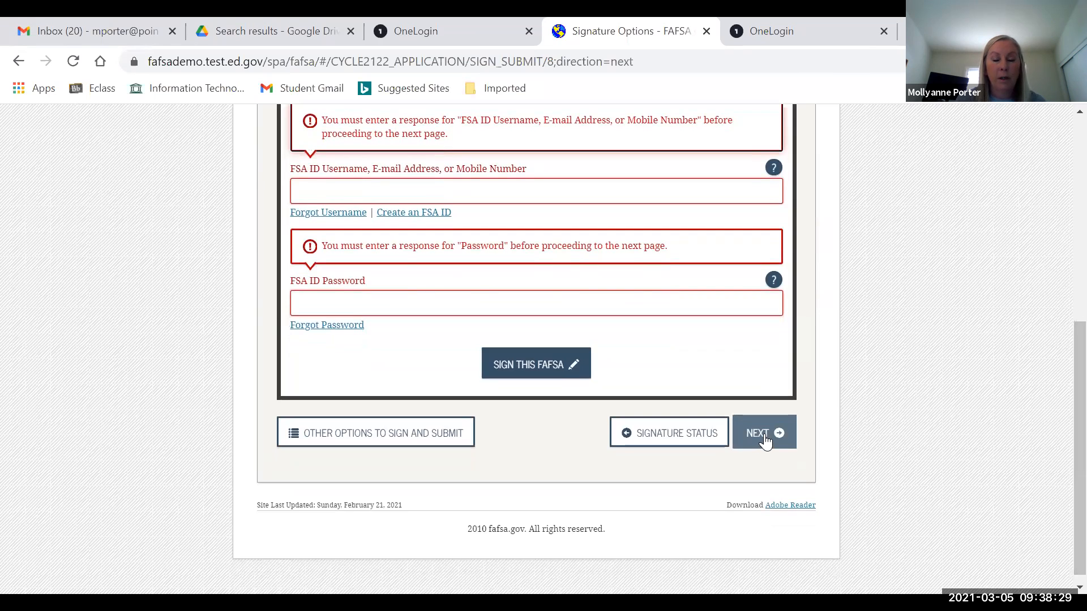
# - Continue to the Signature Status overview showing the student Signed Electronically
pyautogui.click(764, 434)
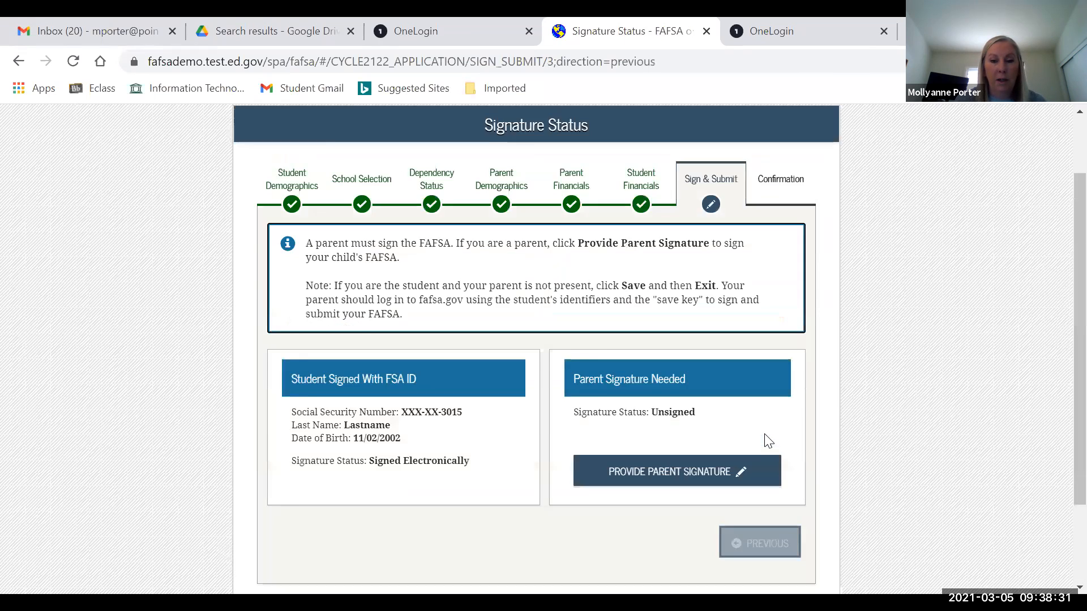
pyautogui.scroll(-3, 1059, 204)
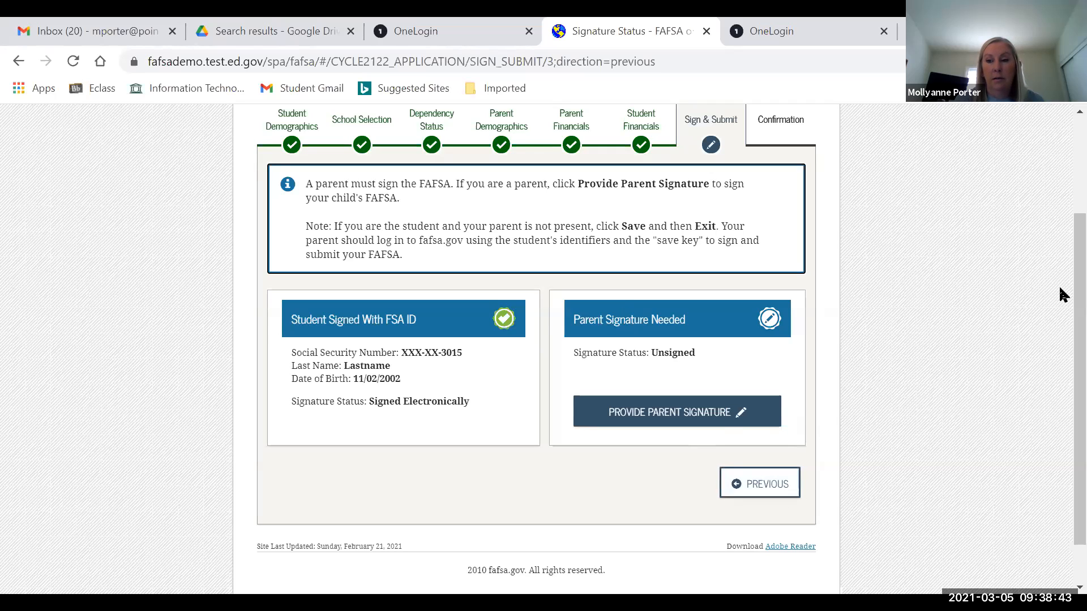
pyautogui.scroll(-1, 1059, 351)
# - Open the parent signer choice, then go back to Signature Status with the parent still unsigned
pyautogui.click(645, 369)
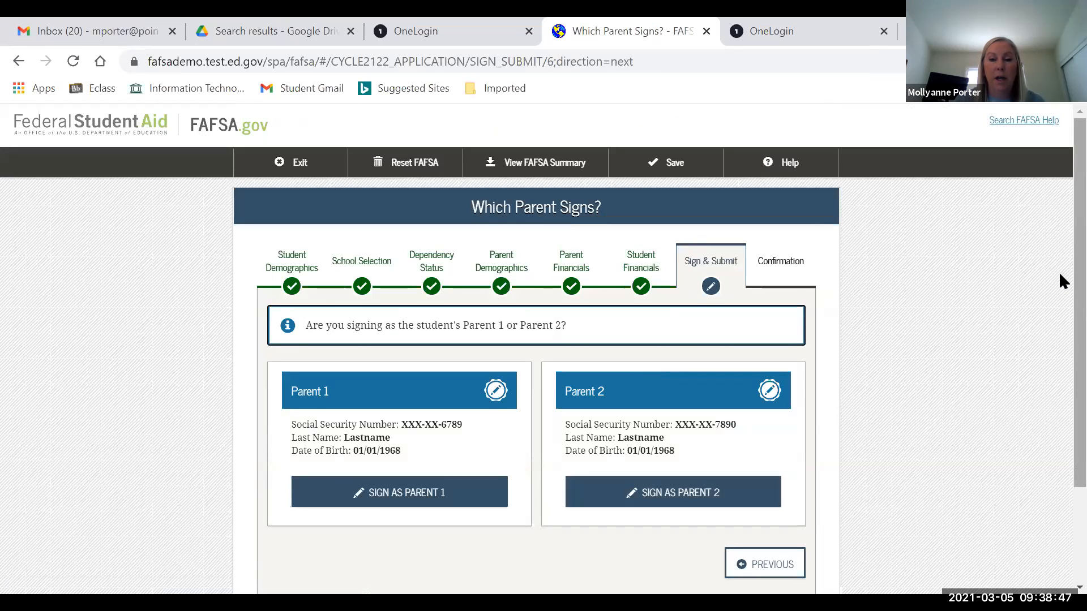
pyautogui.scroll(-2, 1058, 271)
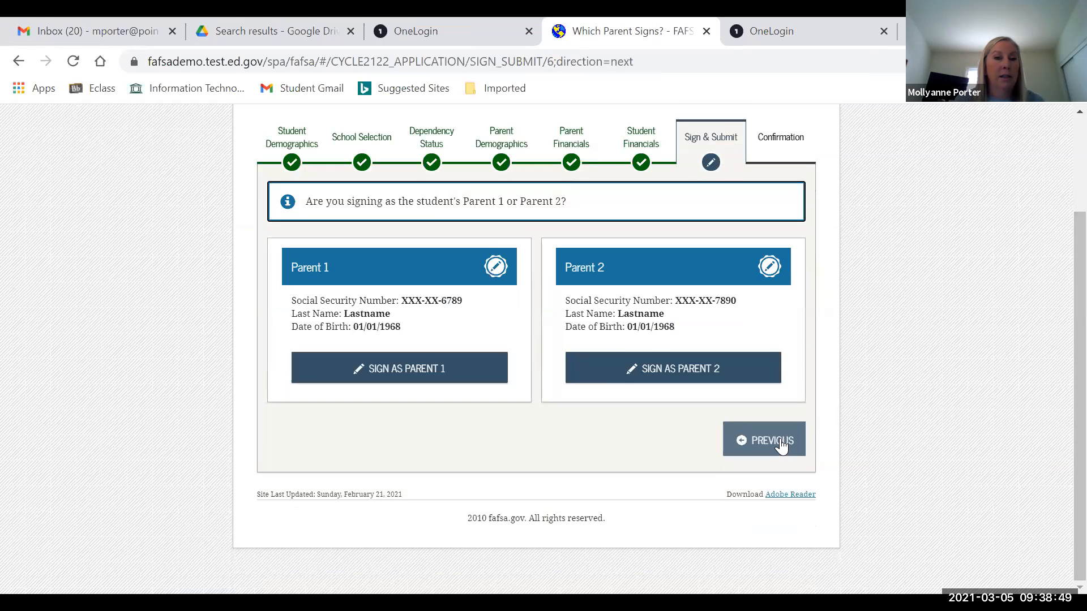
pyautogui.click(781, 444)
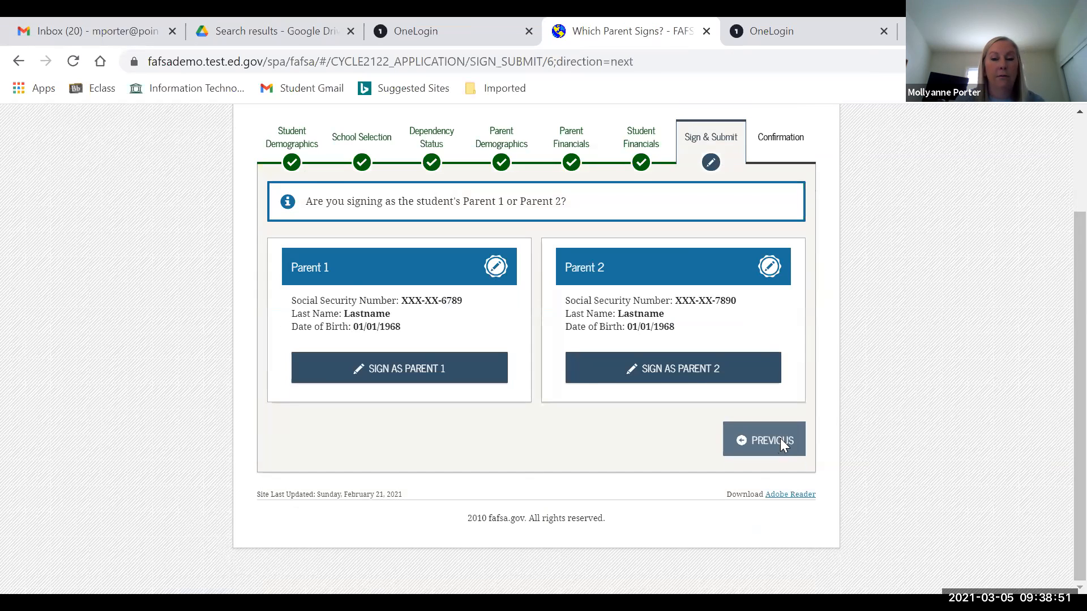
pyautogui.scroll(-3, 1059, 340)
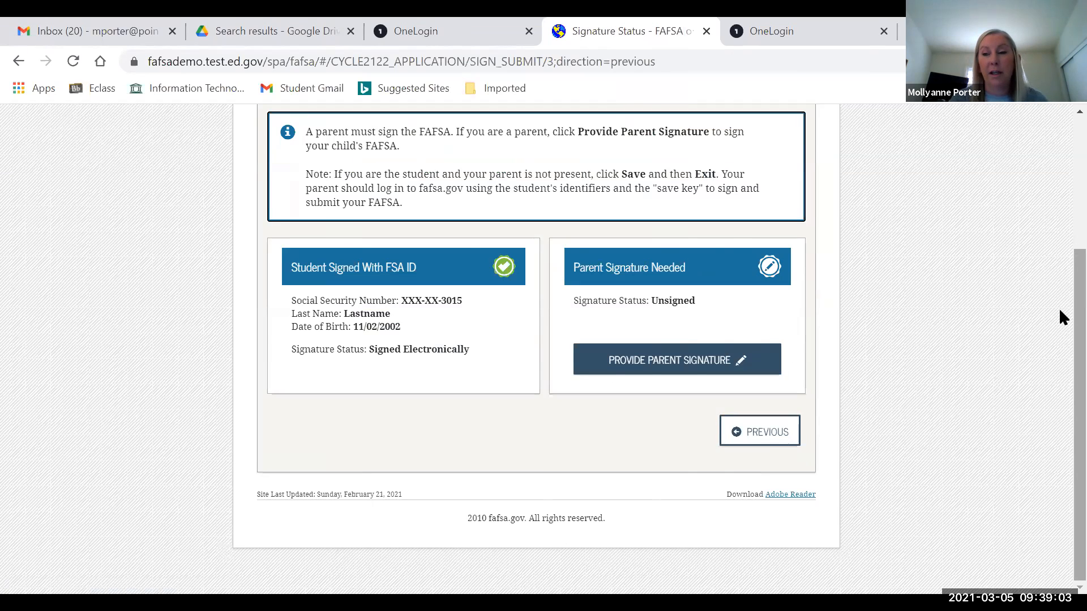
pyautogui.scroll(4, 1059, 311)
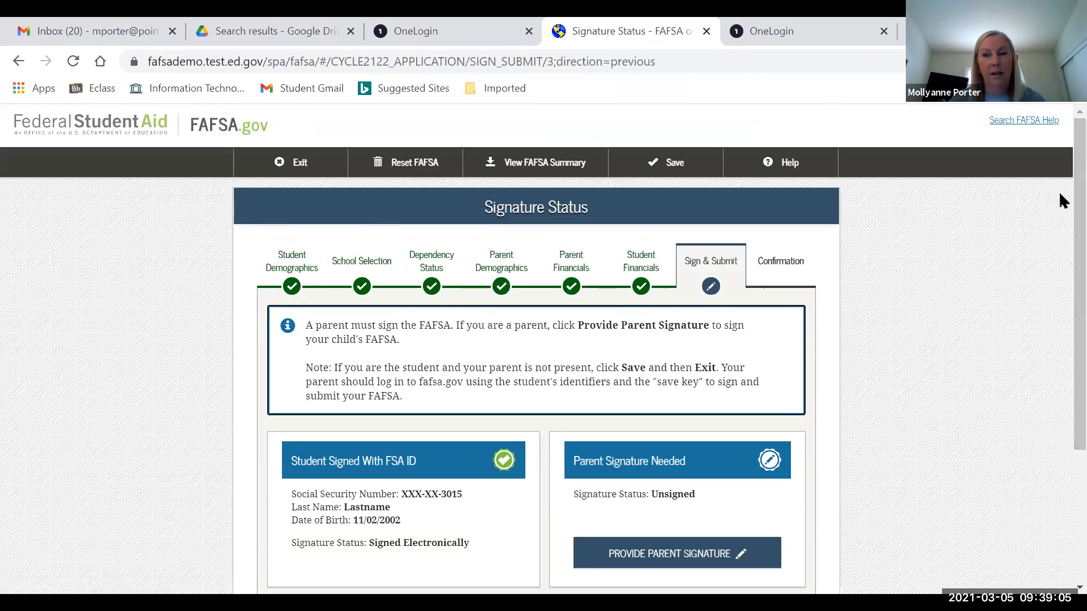
pyautogui.scroll(-2, 1058, 250)
pyautogui.scroll(-1, 1059, 253)
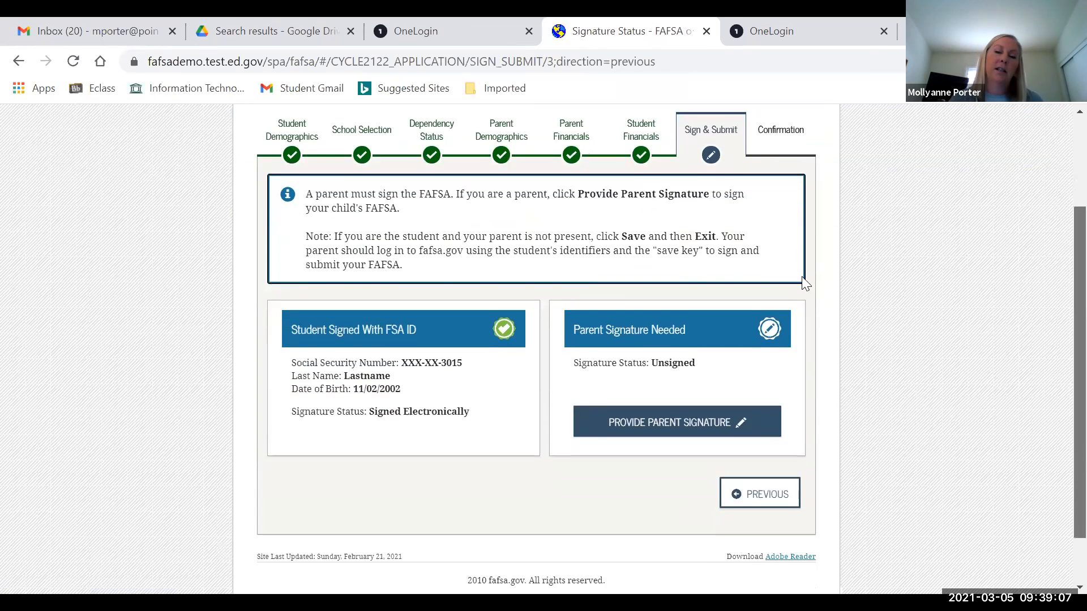
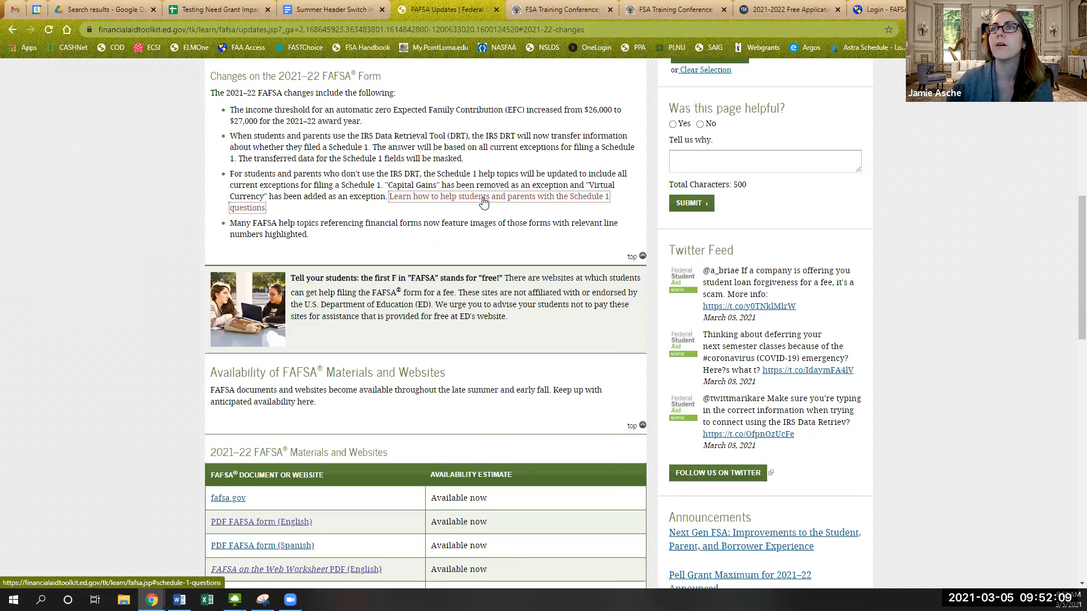
# - Read the Toolkit's Schedule 1 questions guidance, then return to the FAFSA demo login tab
pyautogui.click(483, 202)
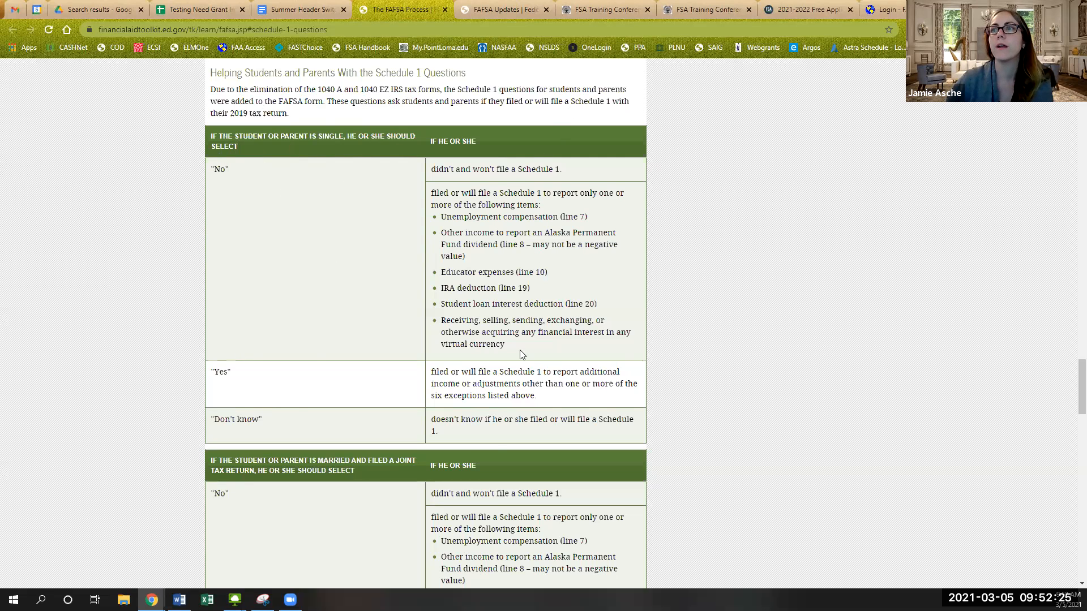
pyautogui.scroll(-5, 489, 406)
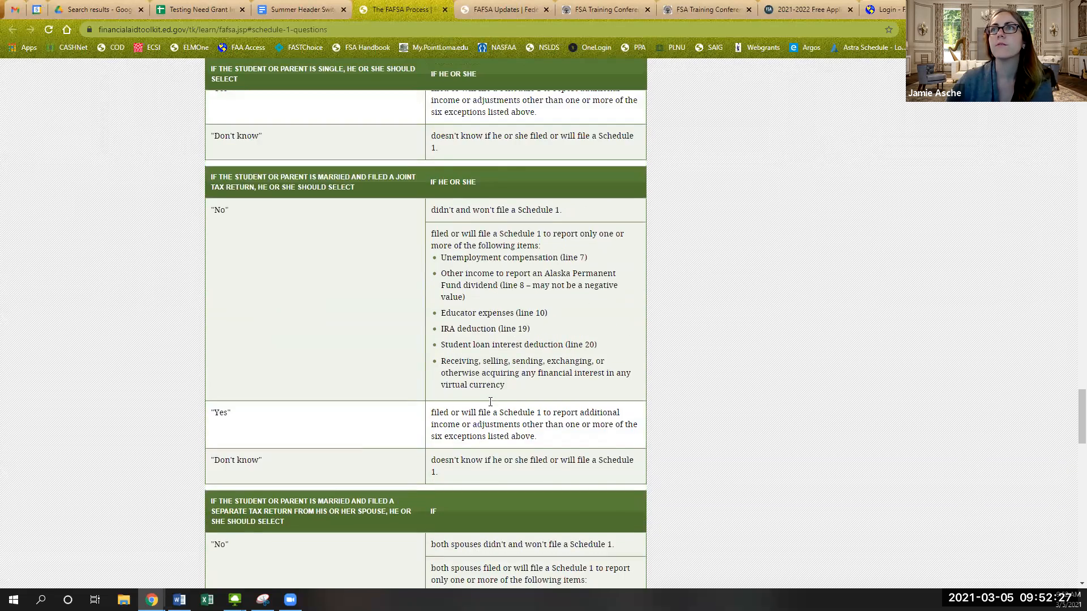
pyautogui.scroll(4, 489, 406)
pyautogui.scroll(1, 489, 406)
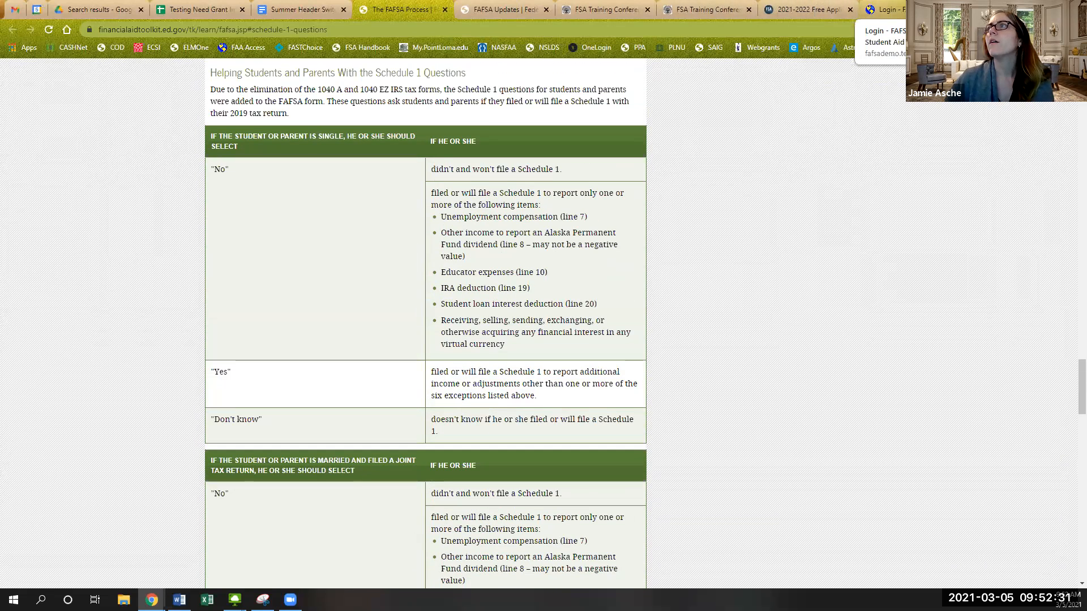
pyautogui.click(885, 10)
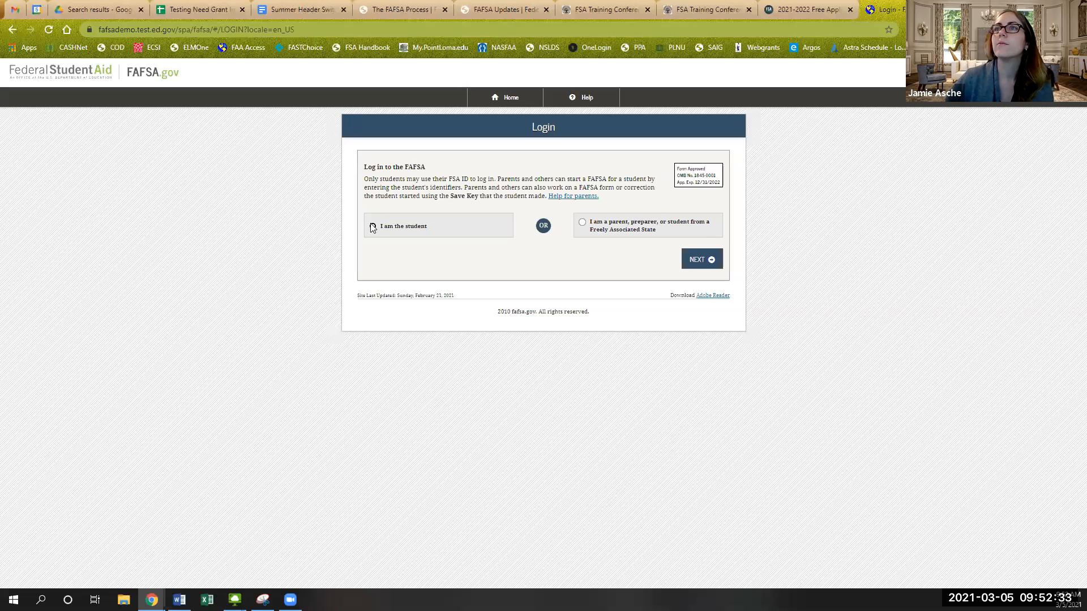
# - Log in as the student with the demo FSA ID username and password, accepting the terms
pyautogui.click(390, 229)
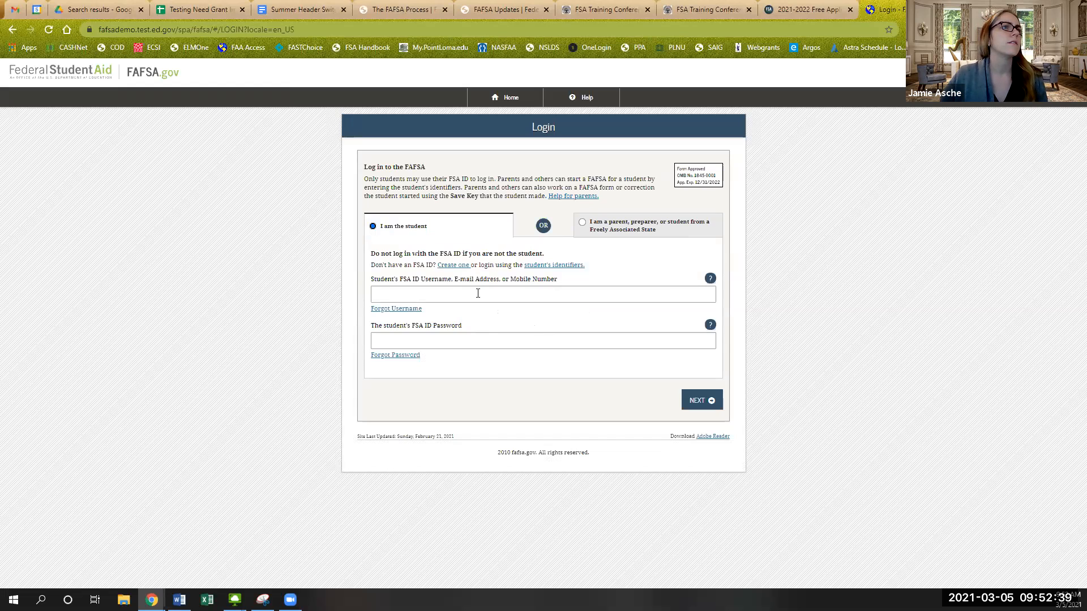
pyautogui.click(477, 293)
pyautogui.write('status71')
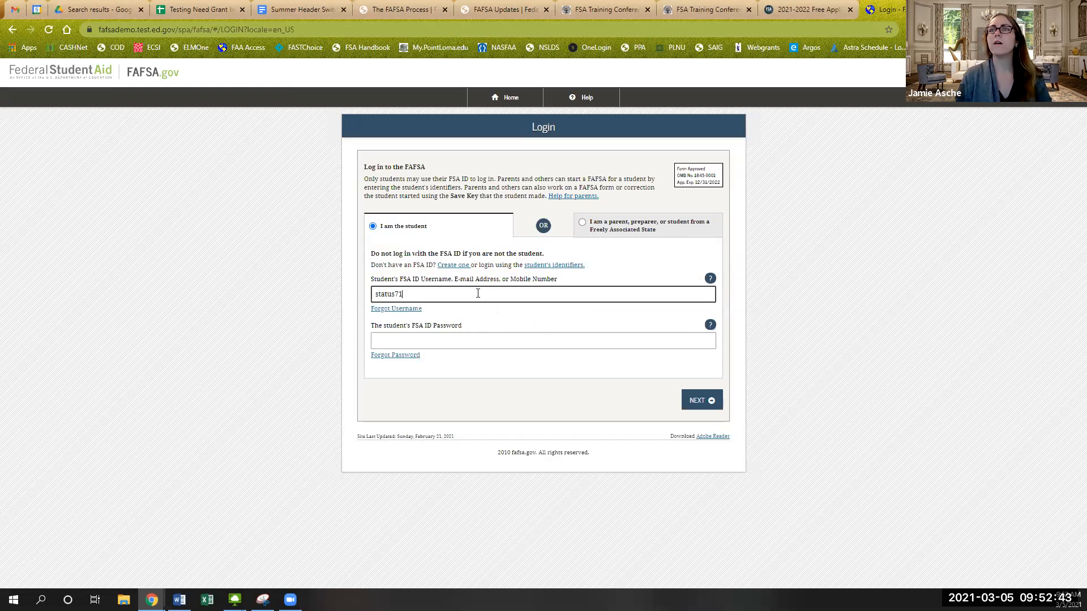
pyautogui.click(473, 345)
pyautogui.write('•••••••')
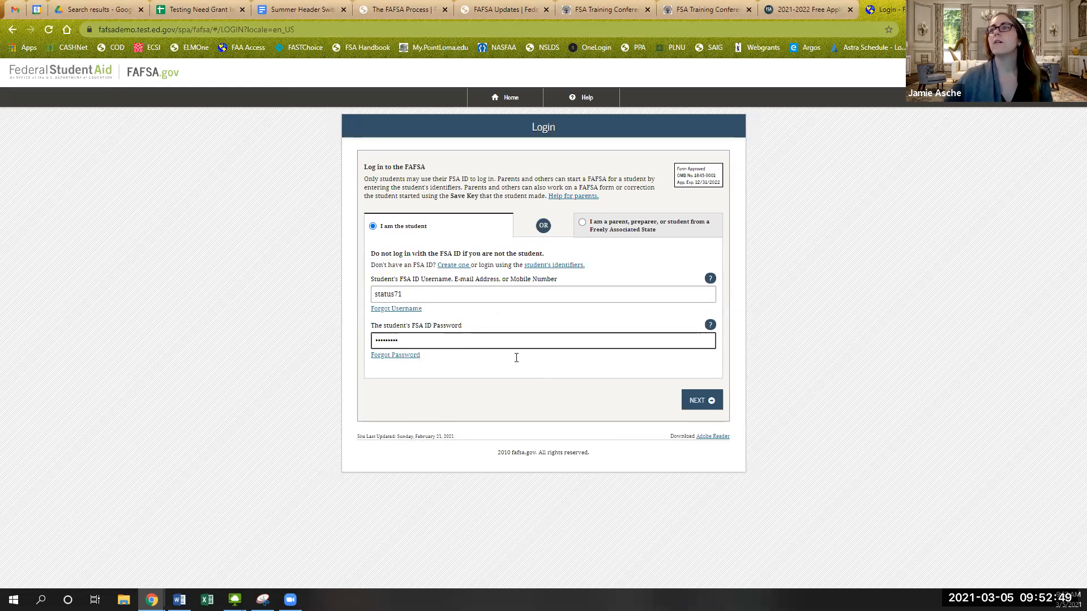
pyautogui.click(696, 401)
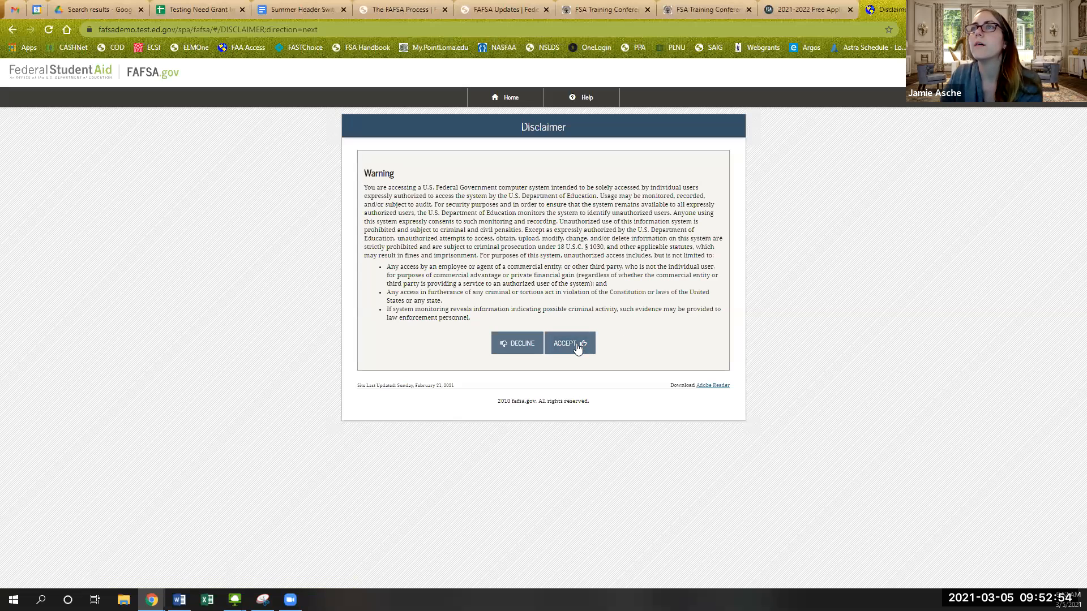
pyautogui.click(576, 344)
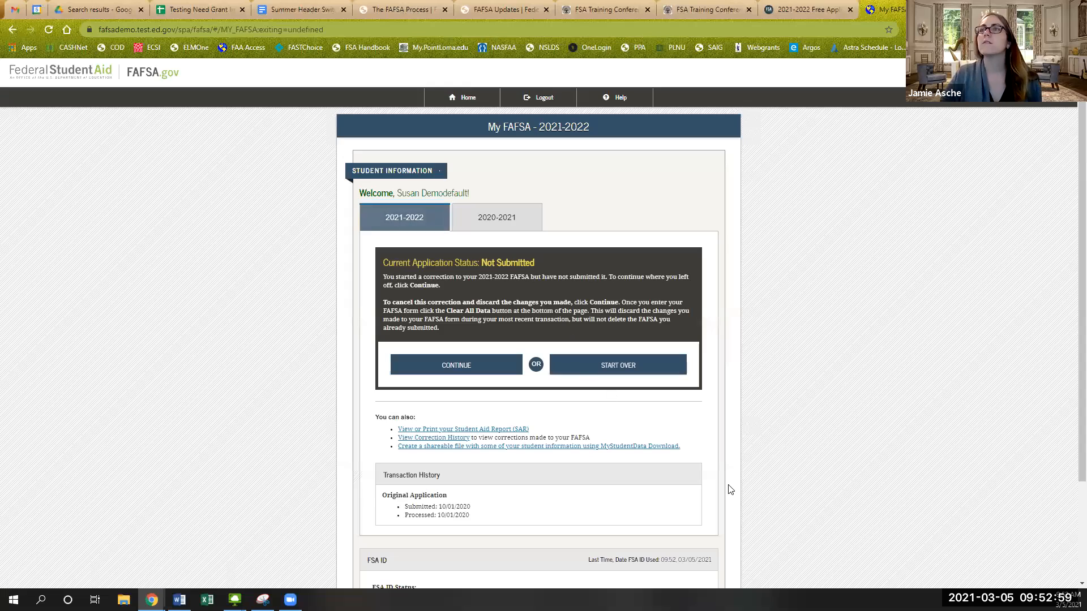
# - Zoom in, confirm 2020–2021 has no FAFSA, and open the 2021–2022 Correction History
pyautogui.hotkey('ctrl', '+')
pyautogui.hotkey('ctrl', '+')
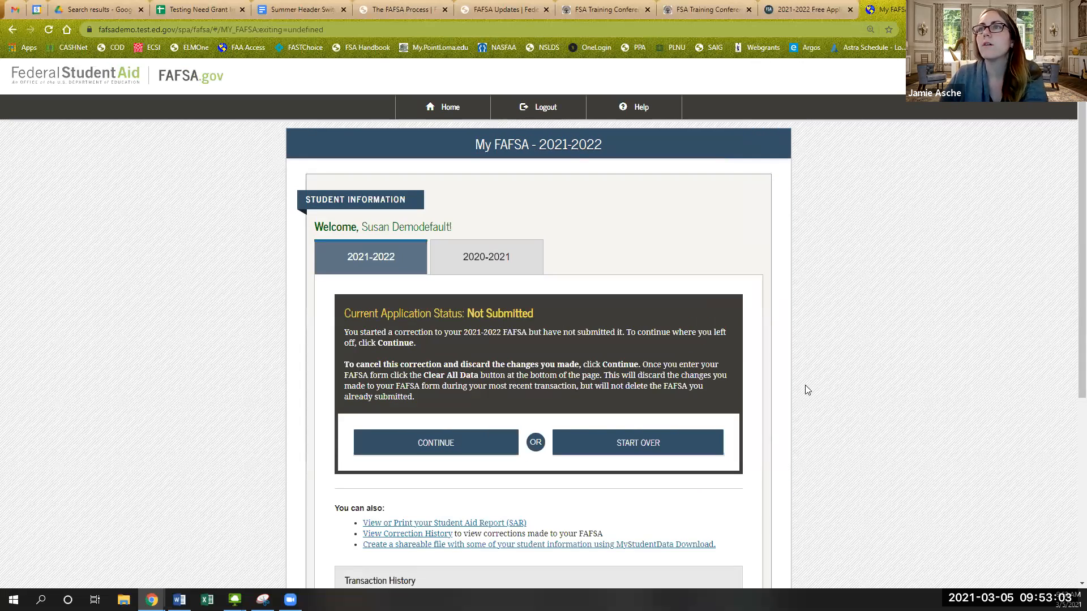
pyautogui.click(478, 264)
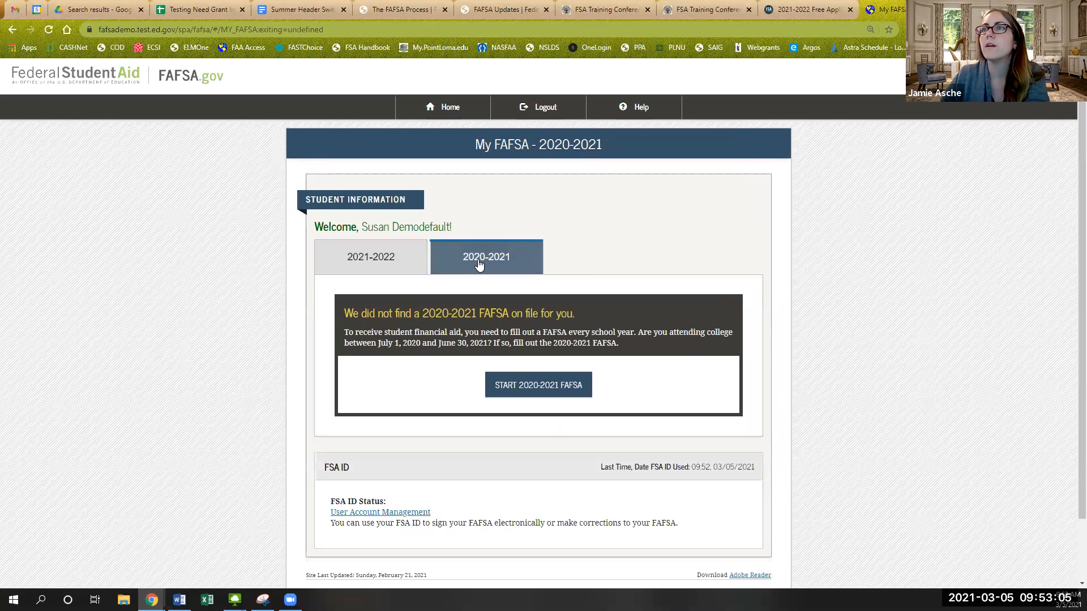
pyautogui.click(392, 267)
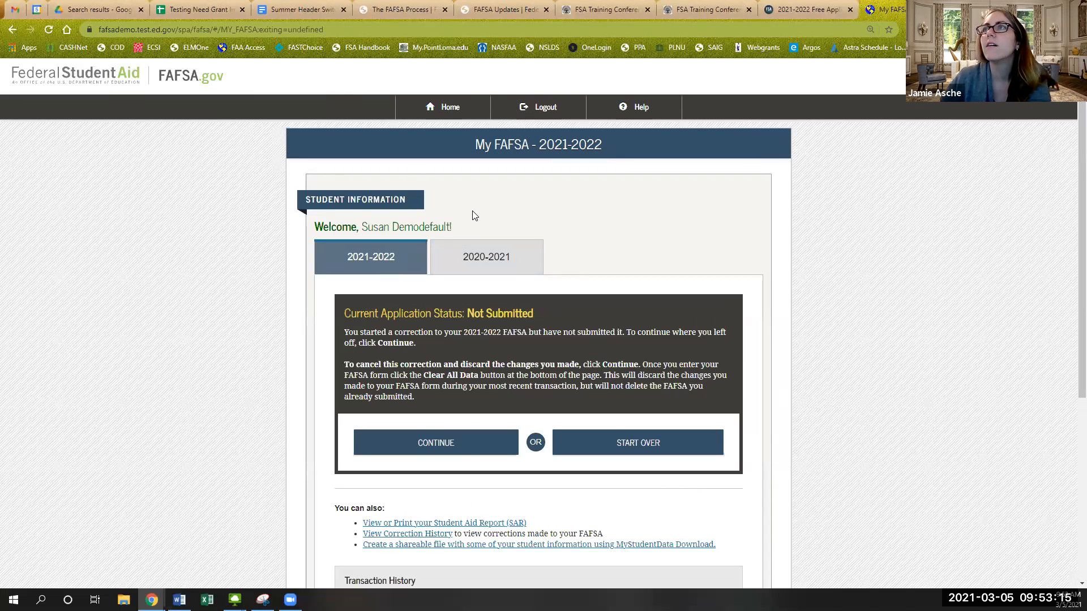
pyautogui.scroll(-2, 363, 211)
pyautogui.scroll(1, 179, 432)
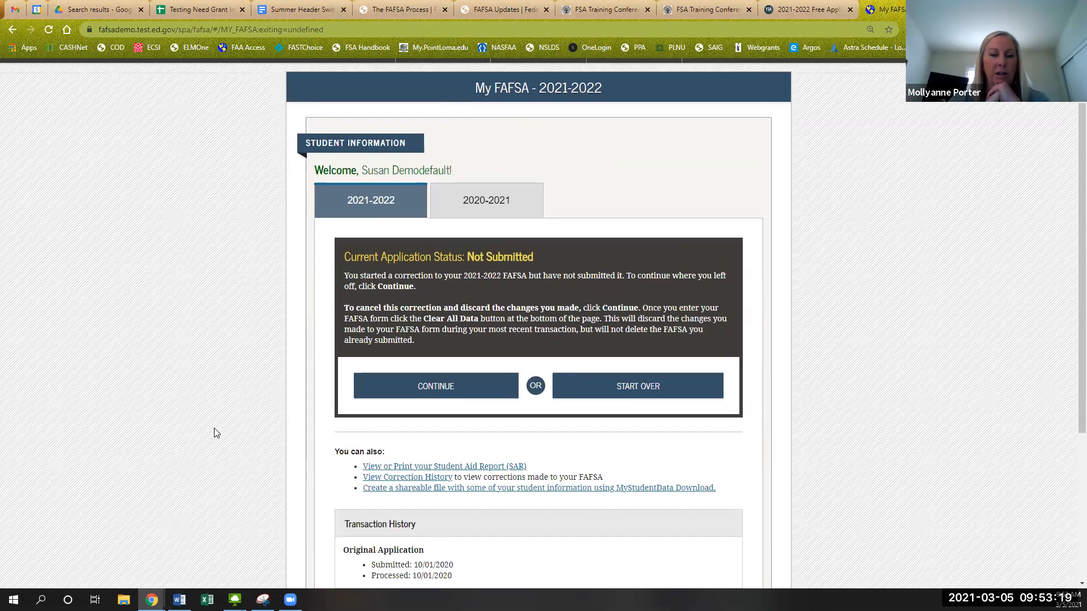
pyautogui.click(395, 481)
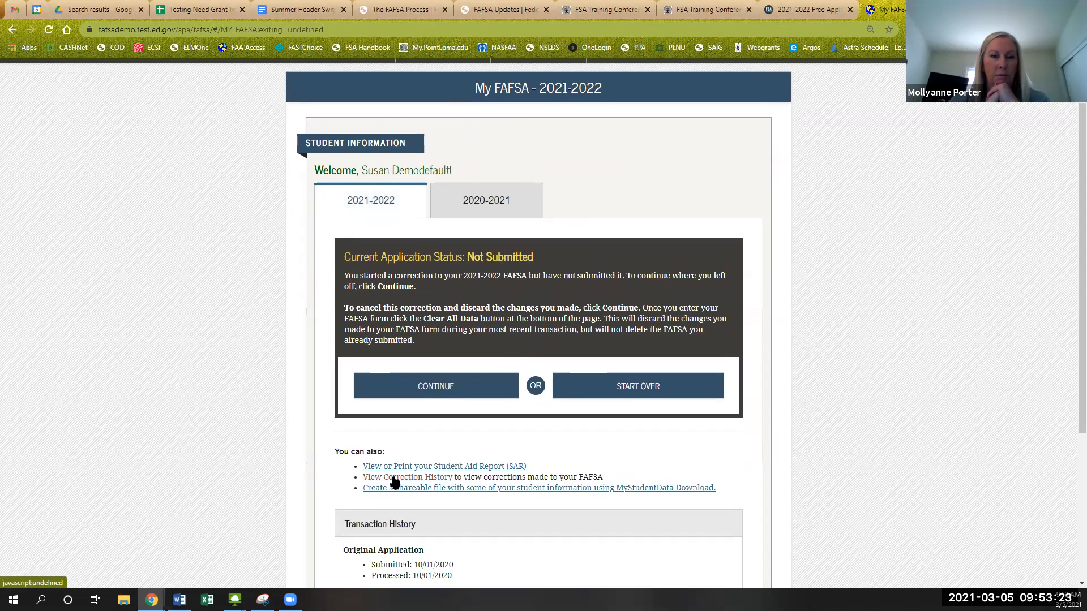
pyautogui.click(395, 481)
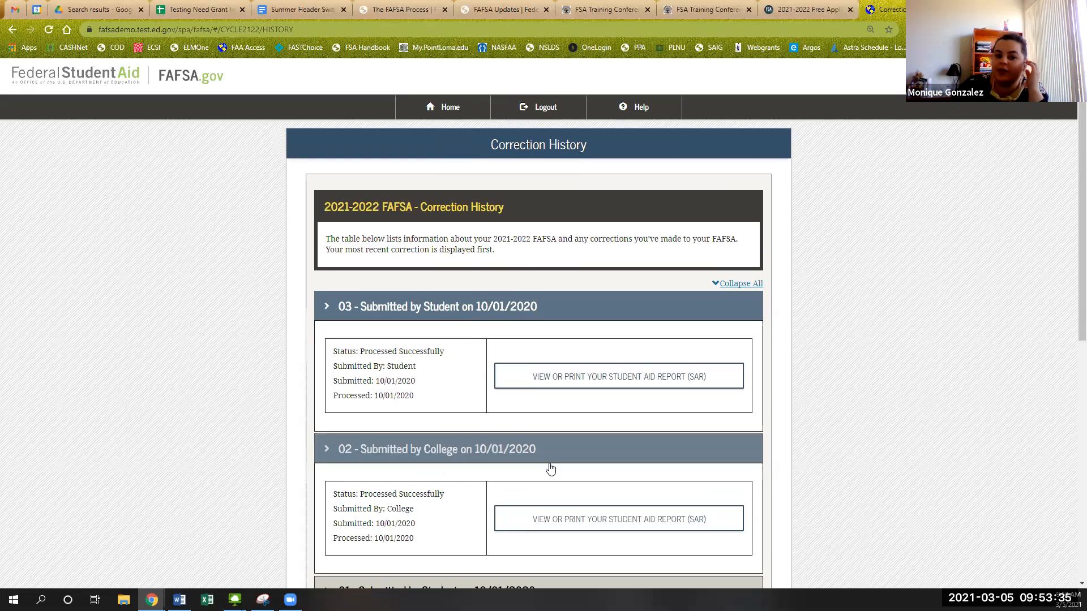
# - Review transactions 03 (Student) and 02 (College), then go back to My FAFSA
pyautogui.scroll(-3, 552, 470)
pyautogui.scroll(-2, 553, 466)
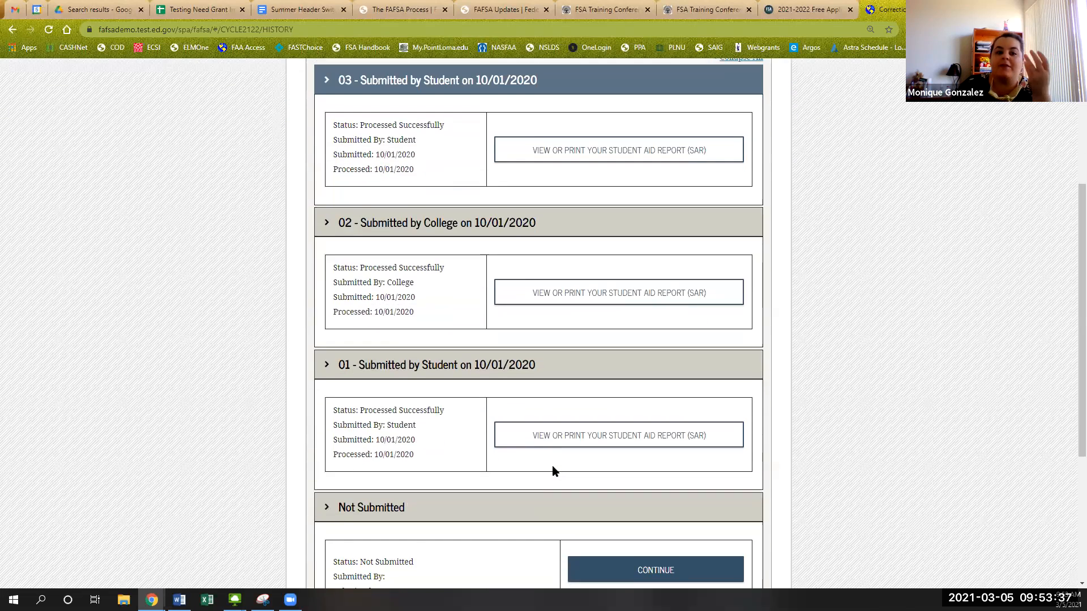
pyautogui.scroll(4, 552, 467)
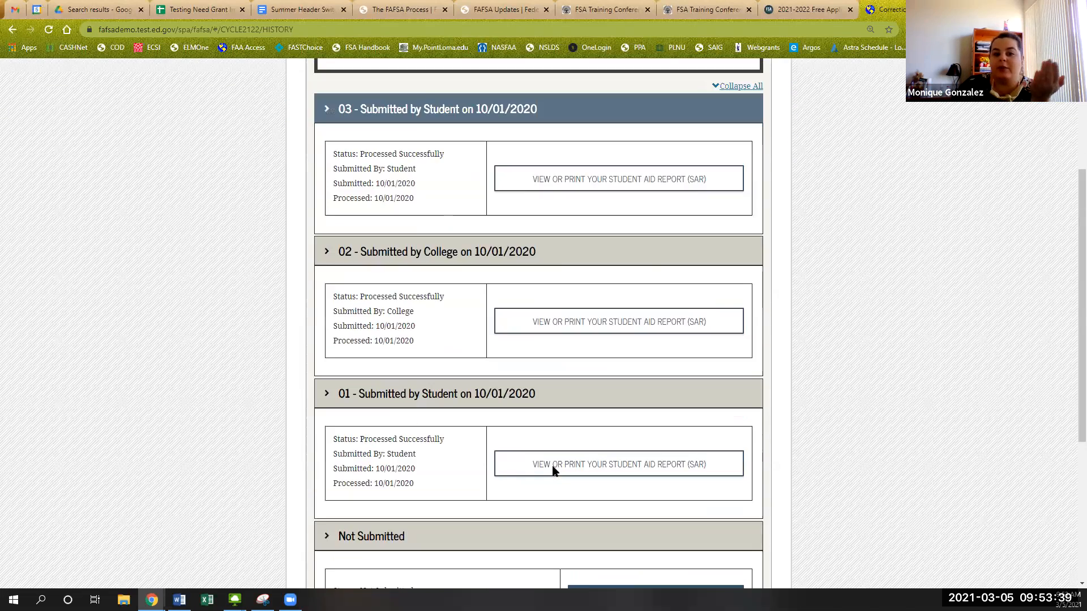
pyautogui.scroll(-7, 553, 470)
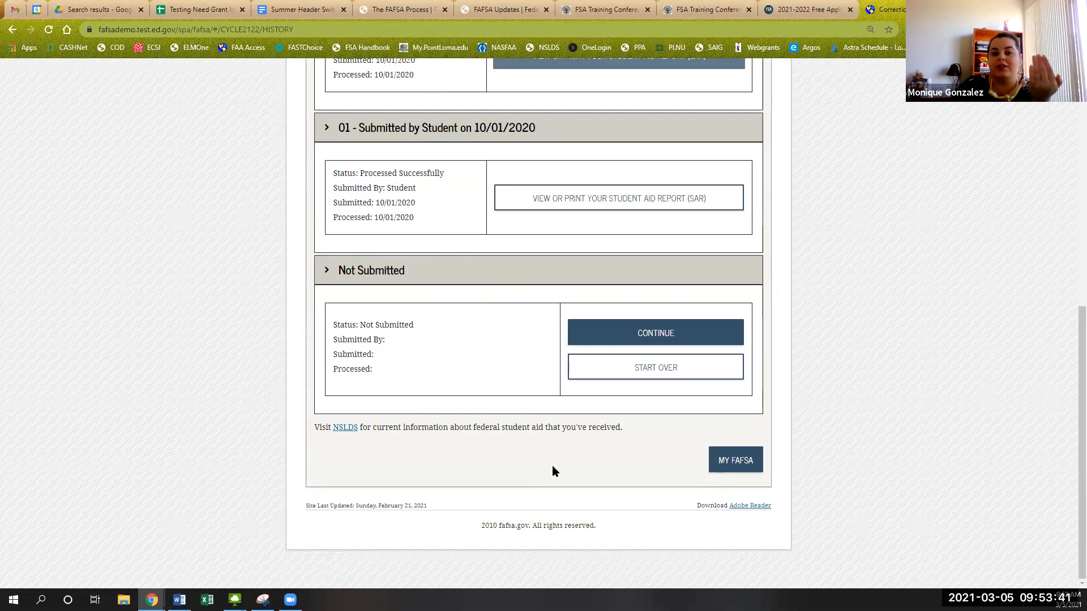
pyautogui.click(728, 462)
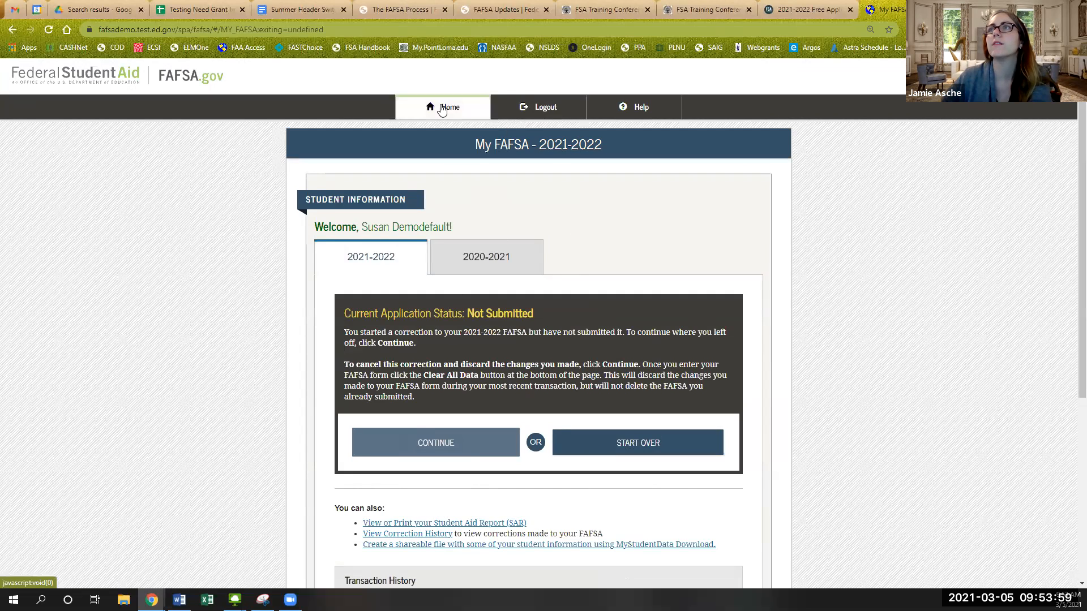
# - Log out and reopen FAFSA on the Web Demo System from the CPS Web Applications Demo page
pyautogui.click(537, 107)
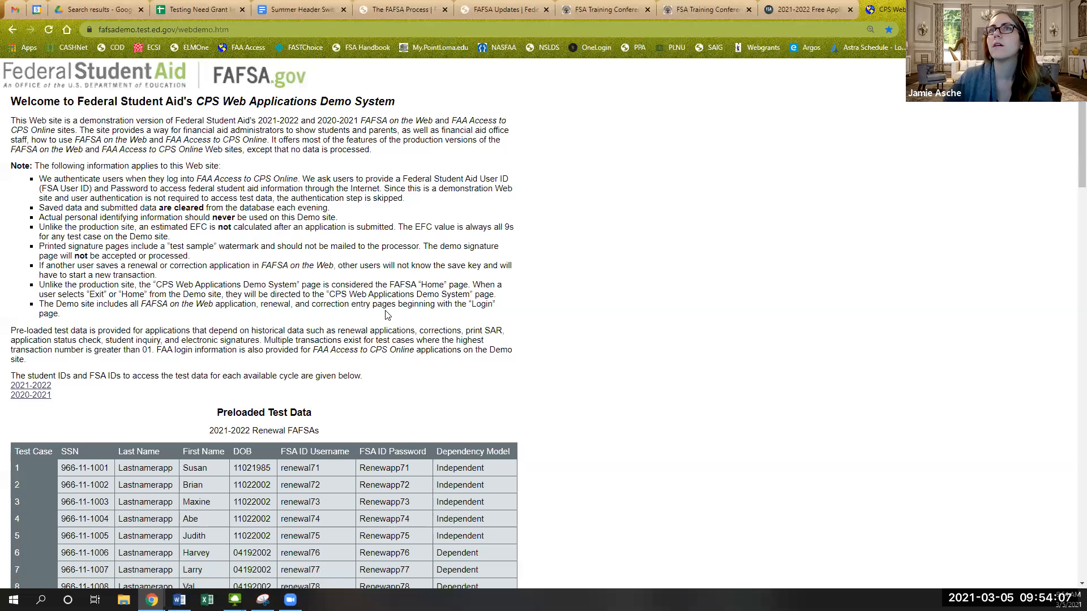
pyautogui.scroll(-2, 385, 310)
pyautogui.scroll(-20, 385, 315)
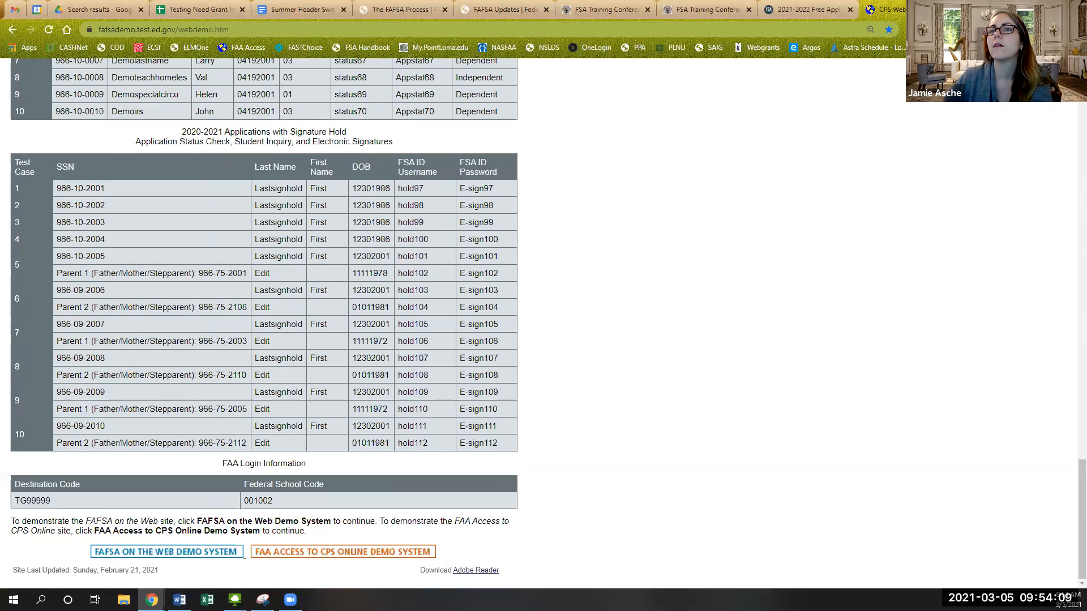
pyautogui.click(220, 555)
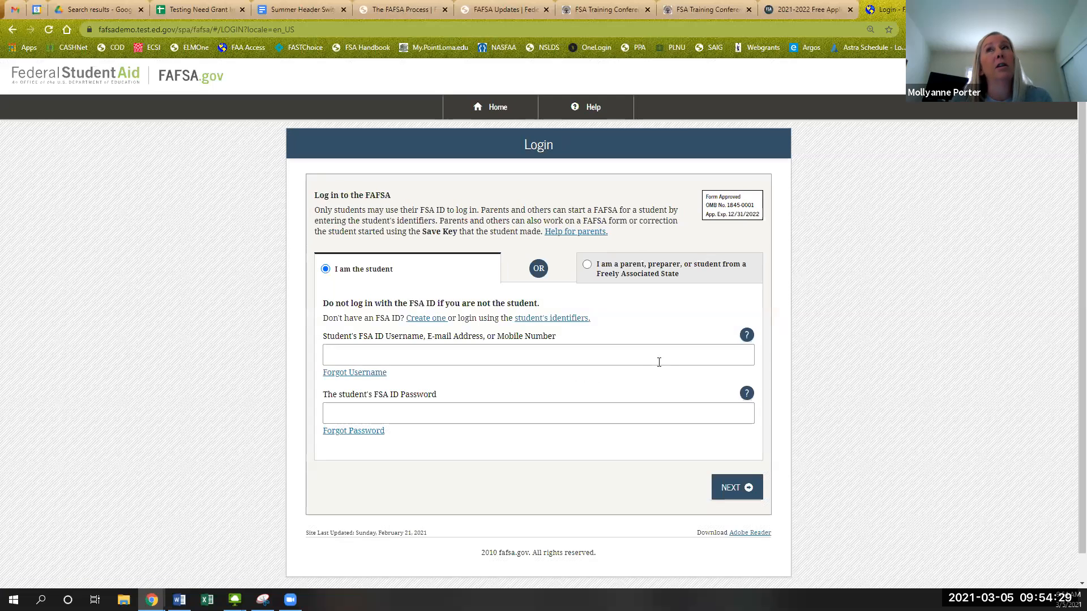
# - Log in as another demo student with their FSA ID credentials and accept the disclaimer
pyautogui.click(658, 352)
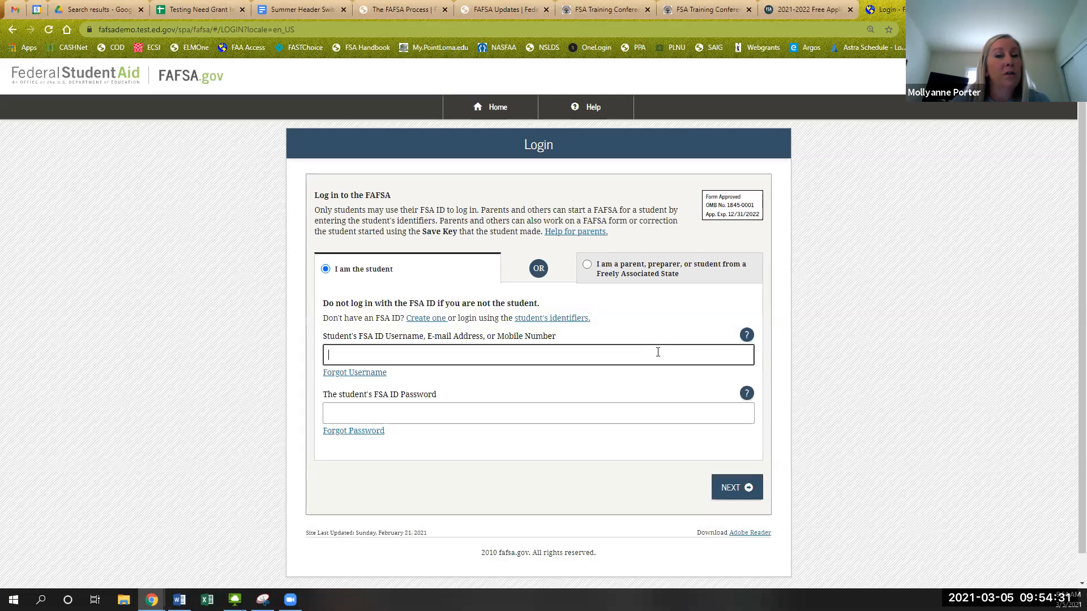
pyautogui.write('status')
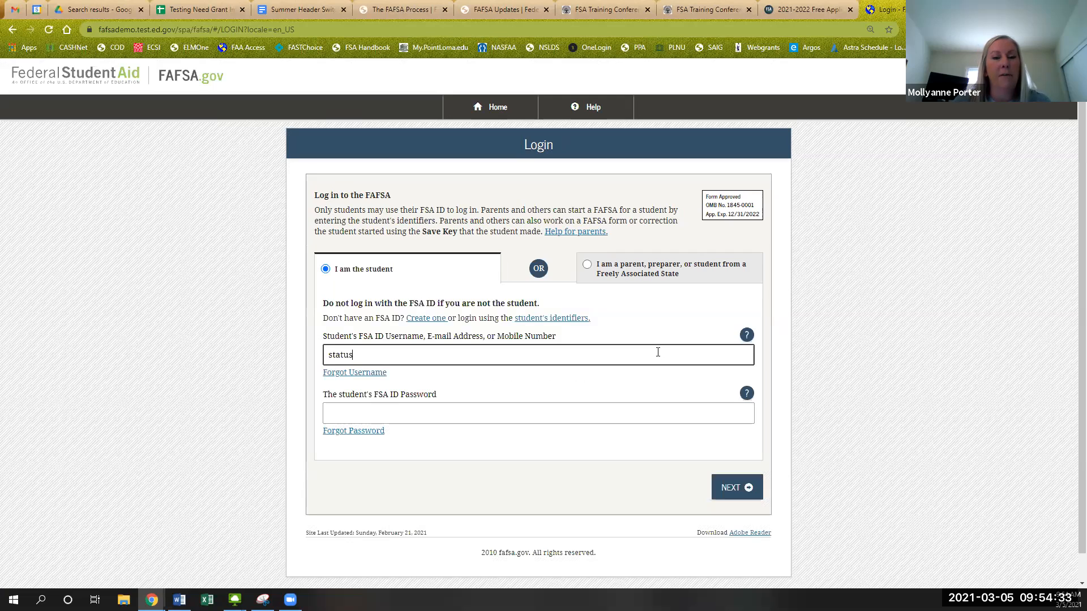
pyautogui.write('79')
pyautogui.press('Tab')
pyautogui.press('Tab')
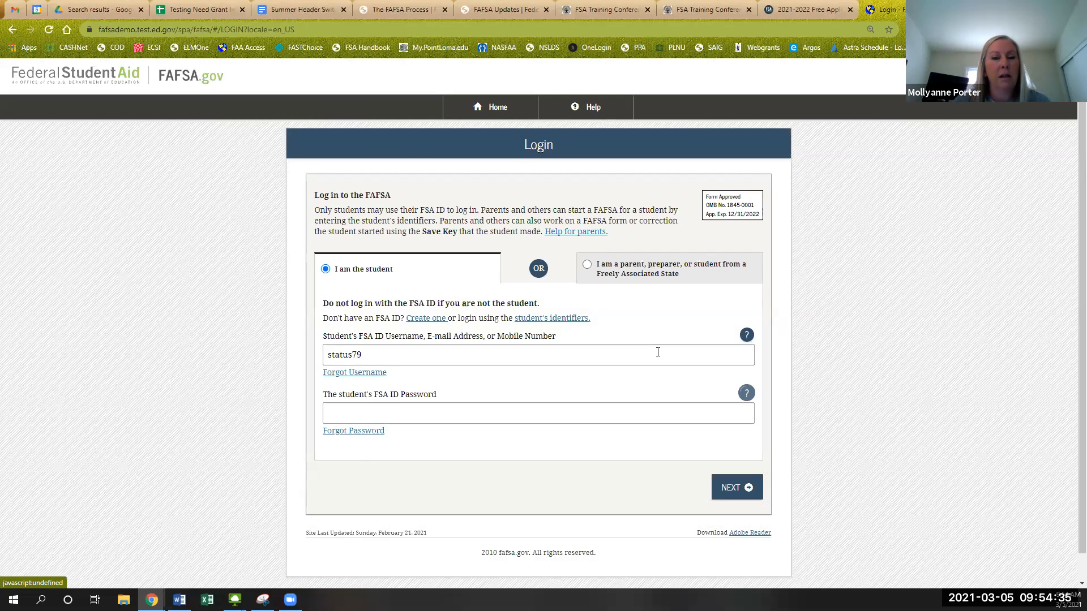
pyautogui.press('Tab')
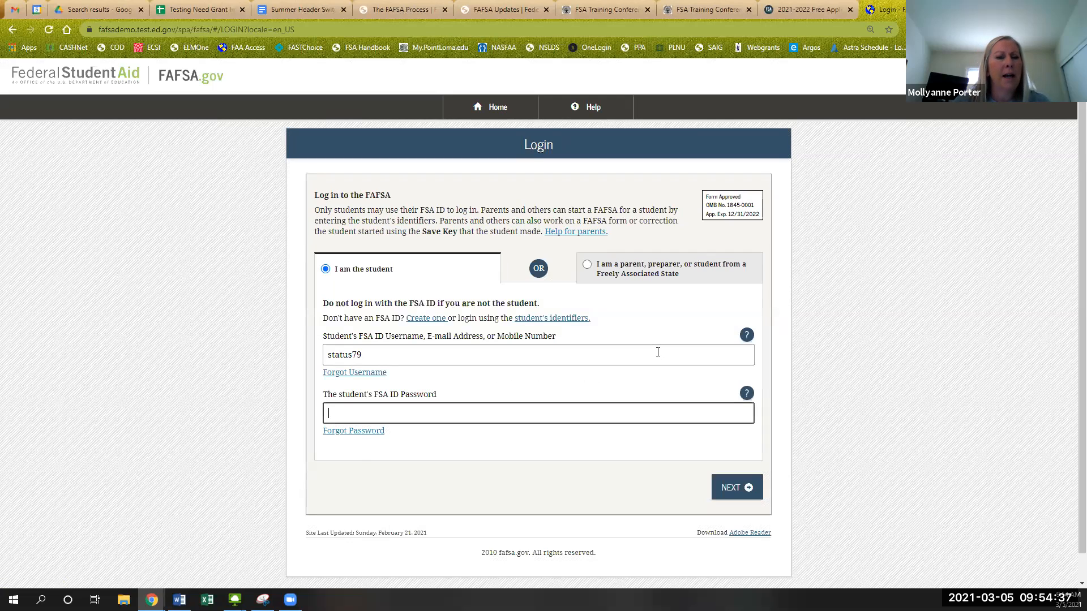
pyautogui.write('tessatest')
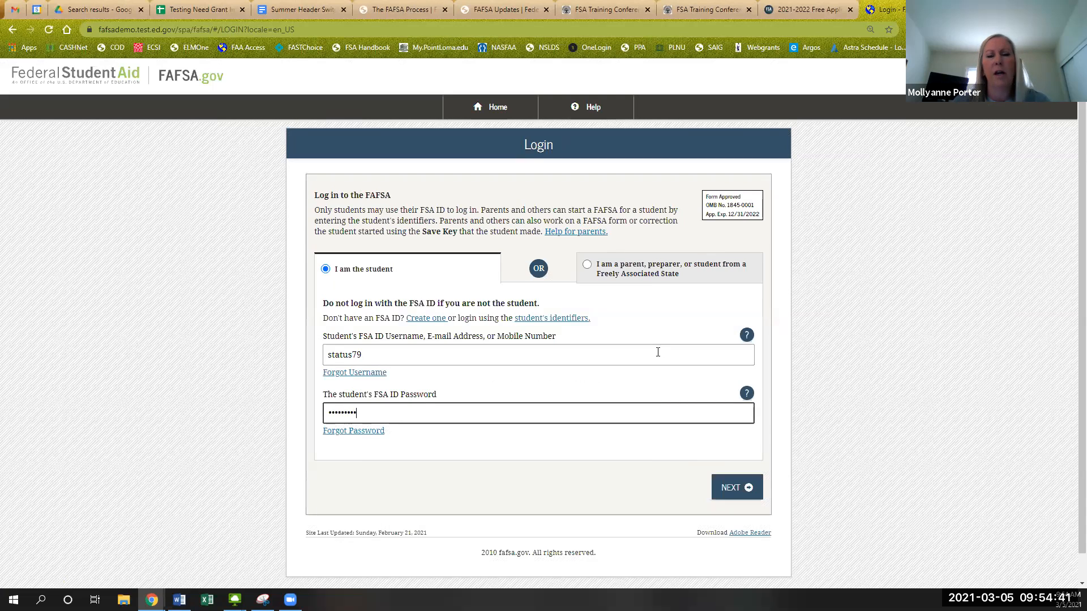
pyautogui.click(726, 487)
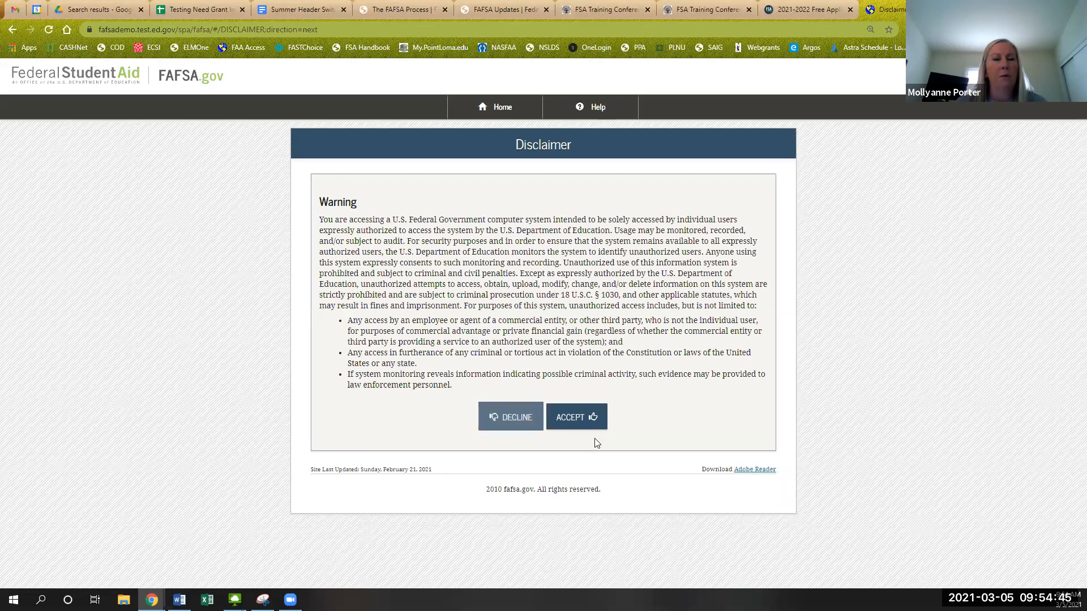
pyautogui.click(598, 418)
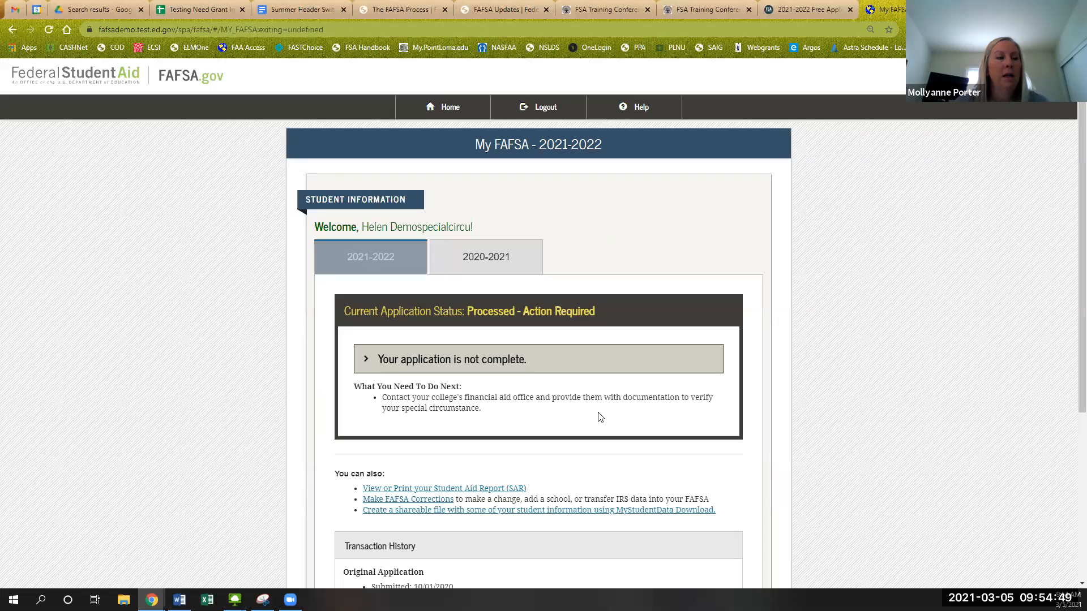
# - Check the 2020–2021 year, then read why the 2021–2022 application is incomplete and its special circumstance help
pyautogui.scroll(-2, 599, 417)
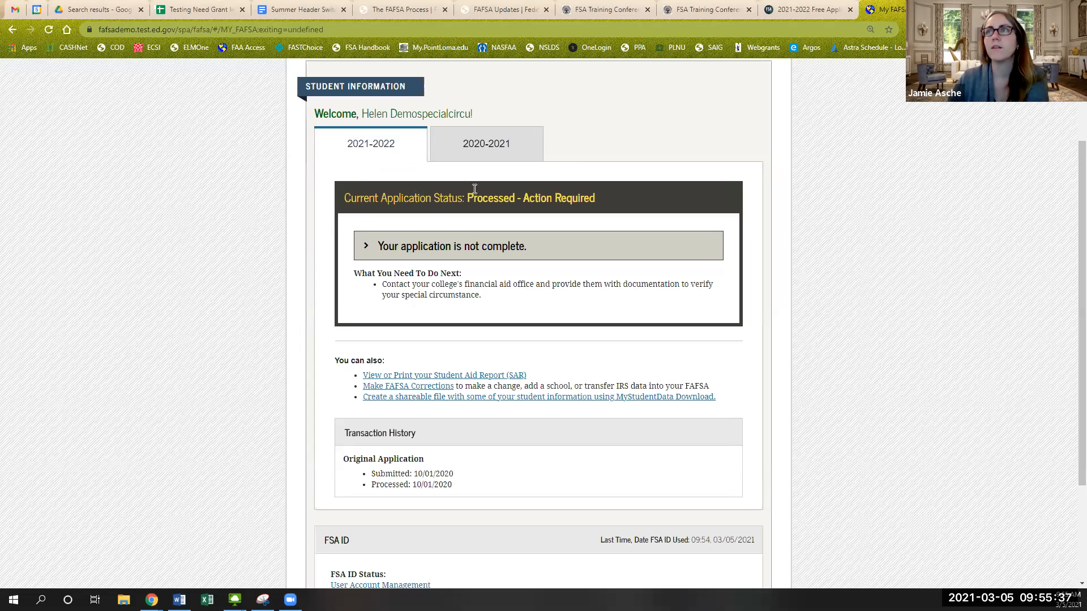
pyautogui.click(470, 143)
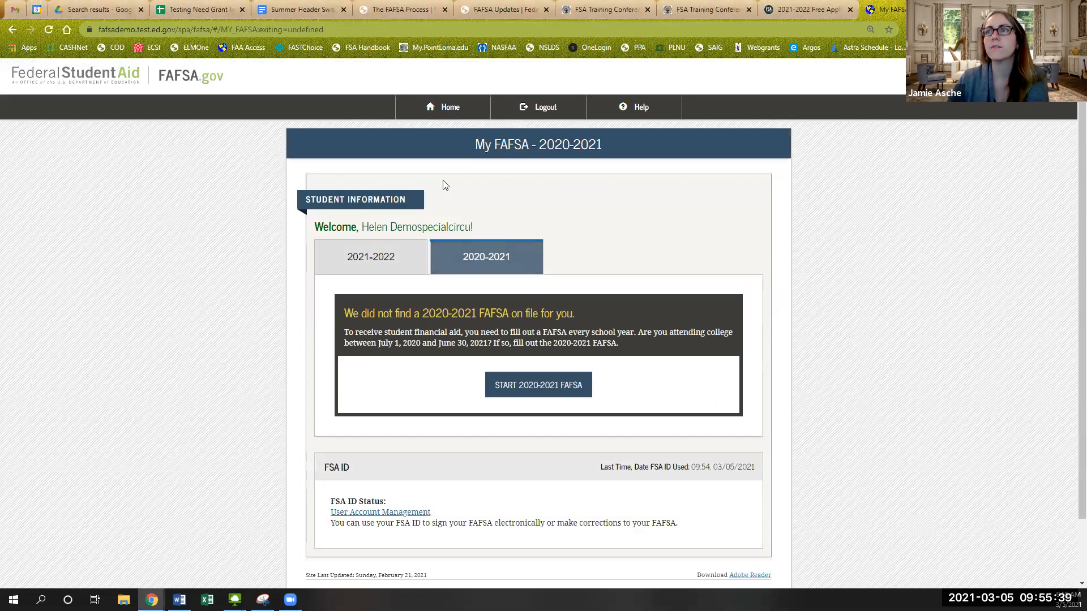
pyautogui.click(384, 261)
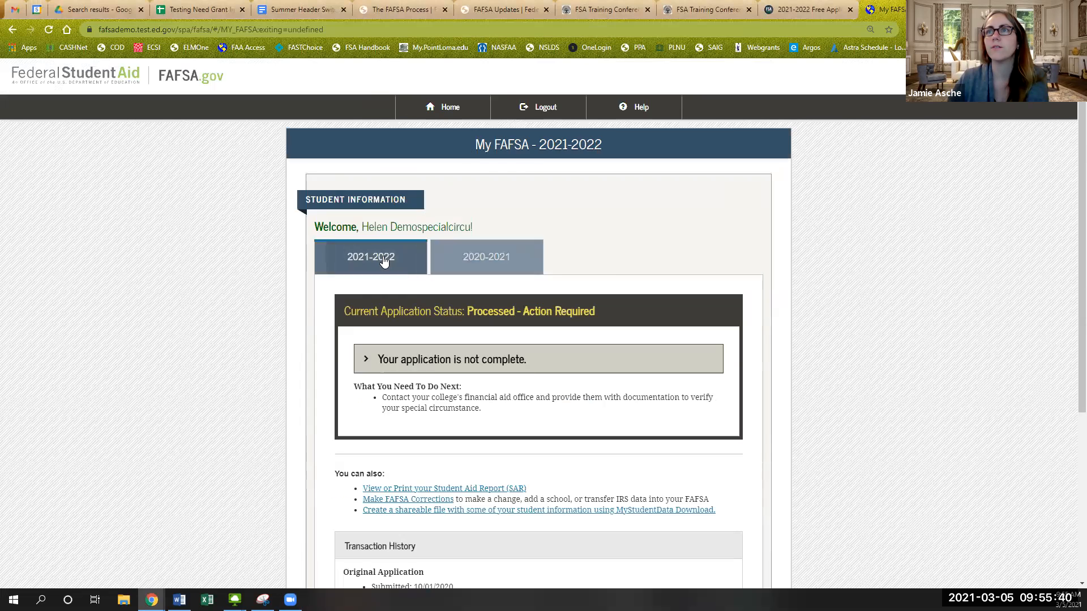
pyautogui.click(434, 361)
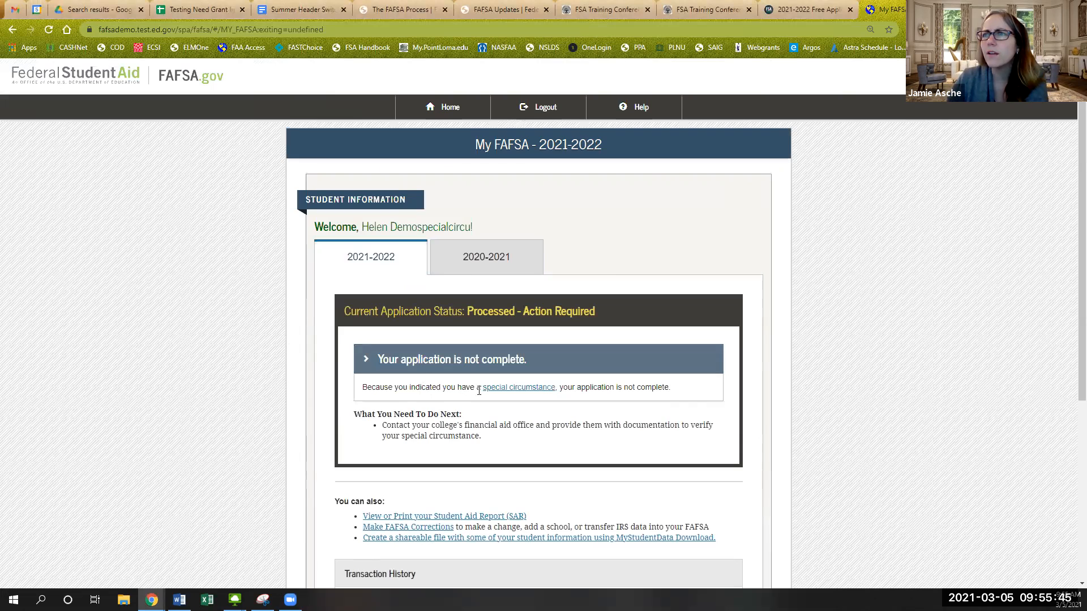
pyautogui.click(517, 389)
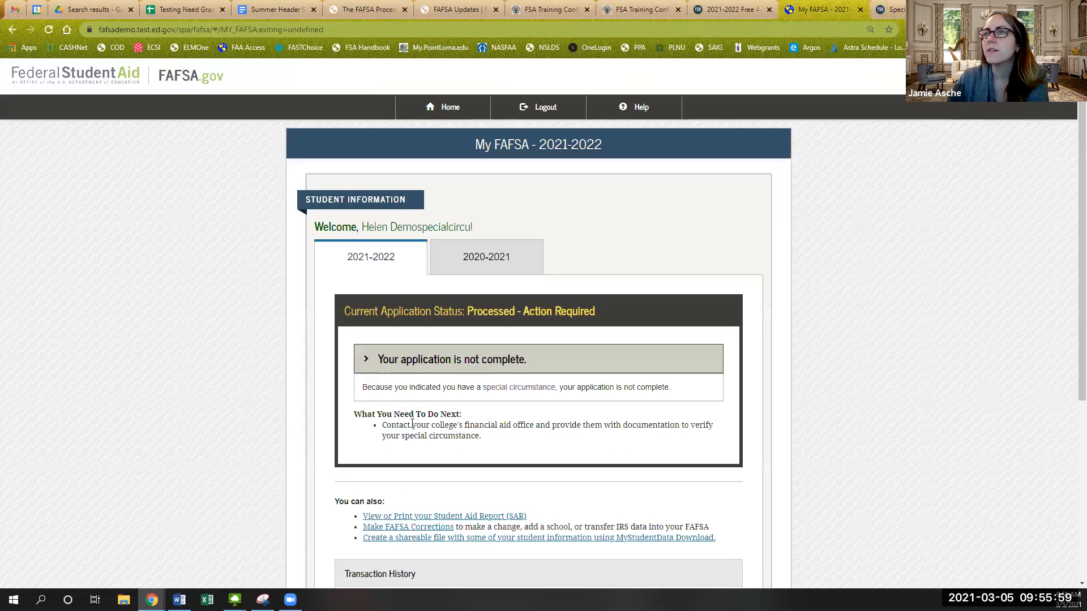
pyautogui.click(820, 9)
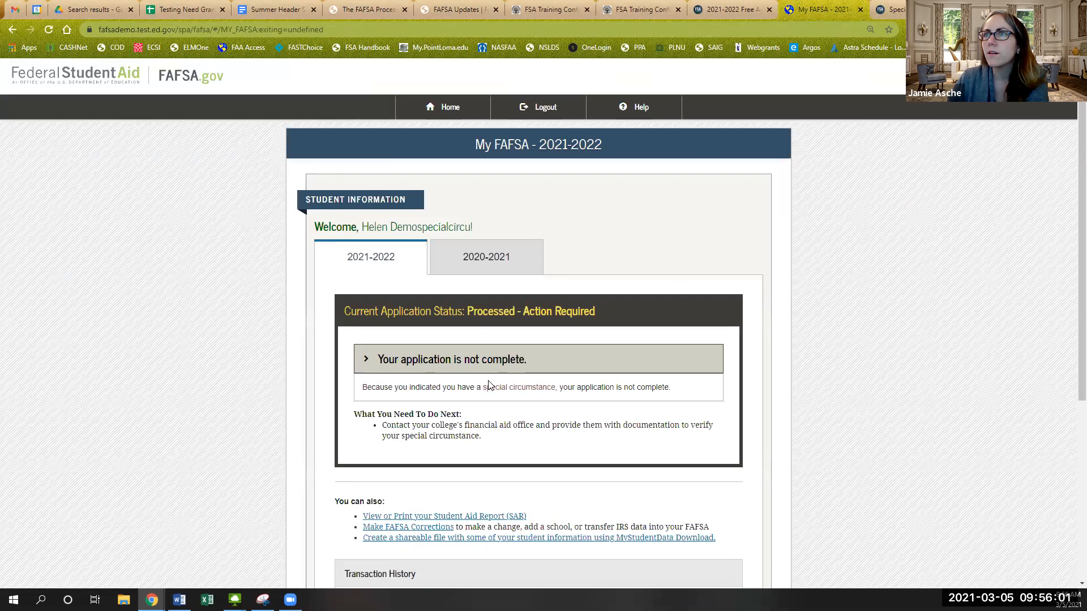
pyautogui.click(501, 358)
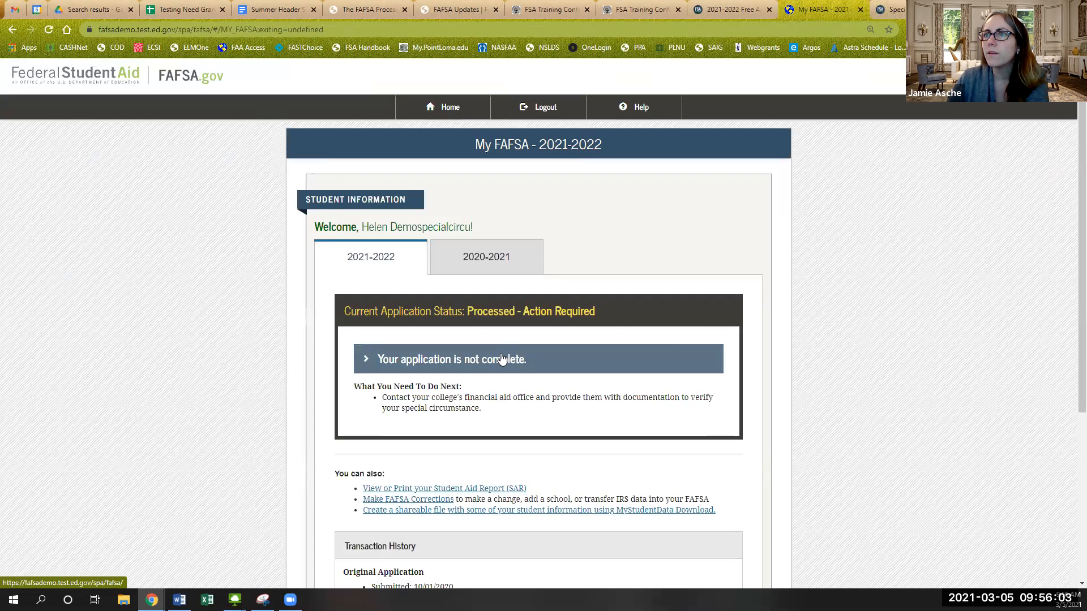
# - Start Make FAFSA Corrections for the 2021–2022 application
pyautogui.scroll(-1, 499, 374)
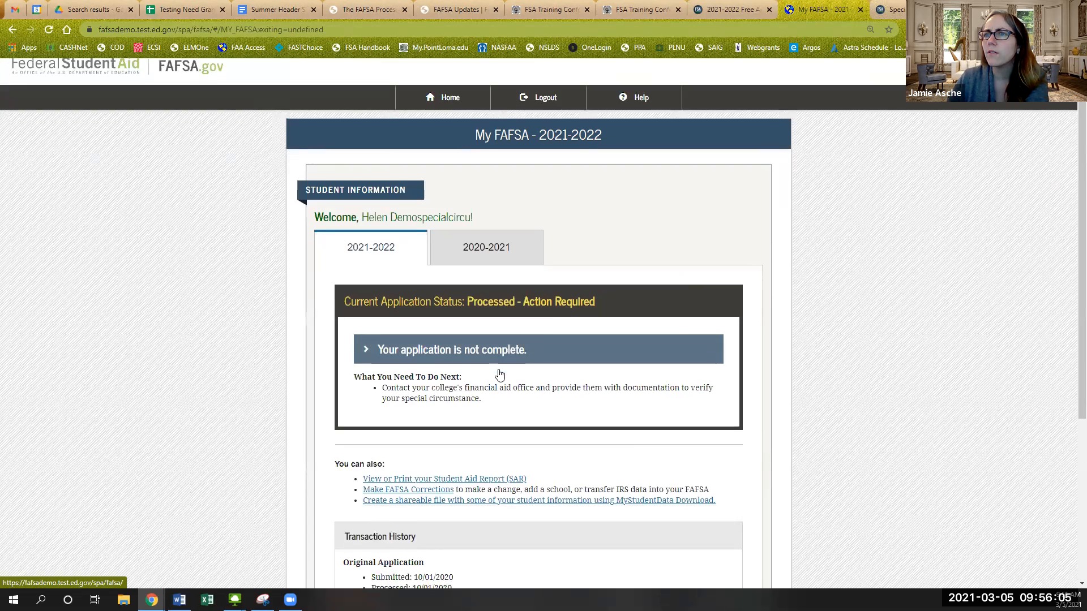
pyautogui.scroll(-3, 500, 374)
pyautogui.scroll(4, 499, 373)
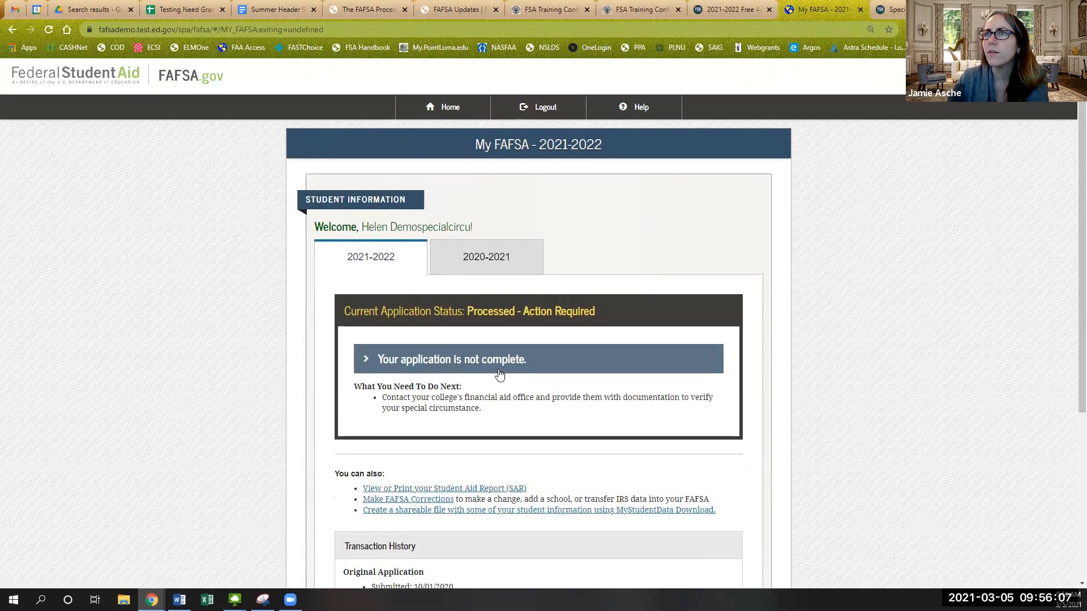
pyautogui.scroll(-1, 499, 373)
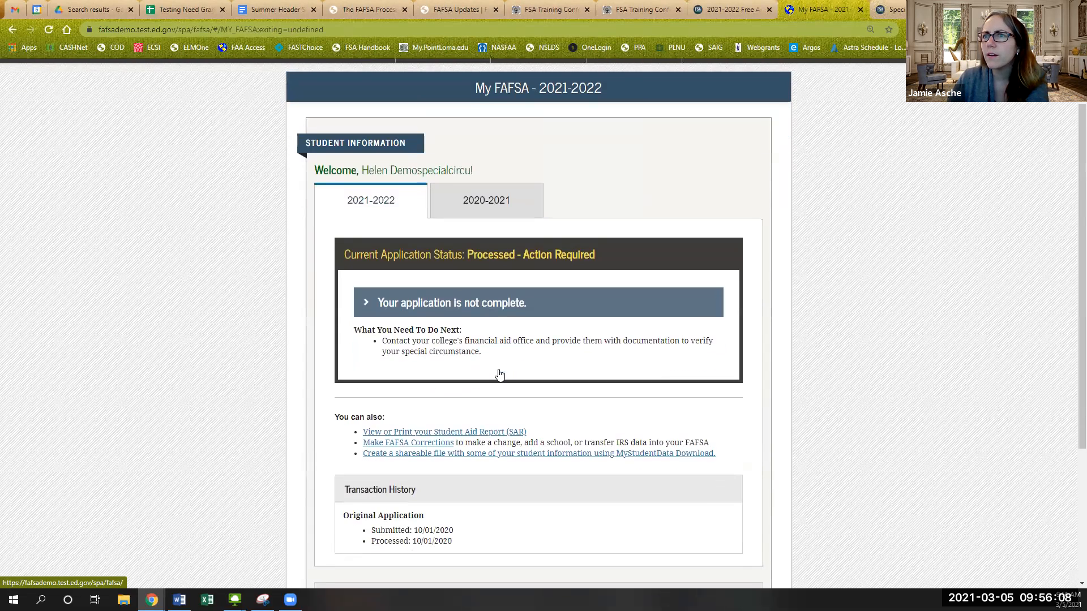
pyautogui.click(428, 445)
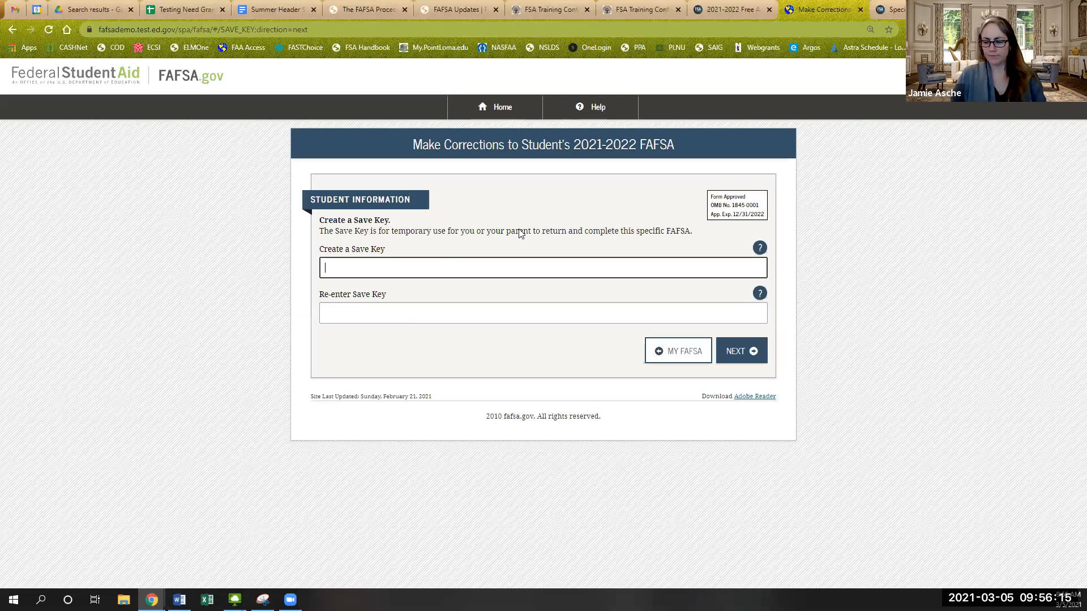
# - Create and confirm a save key, then continue past the leaving-page warning and the Introduction Page
pyautogui.press('Tab')
pyautogui.press('Tab')
pyautogui.write('123')
pyautogui.click(724, 352)
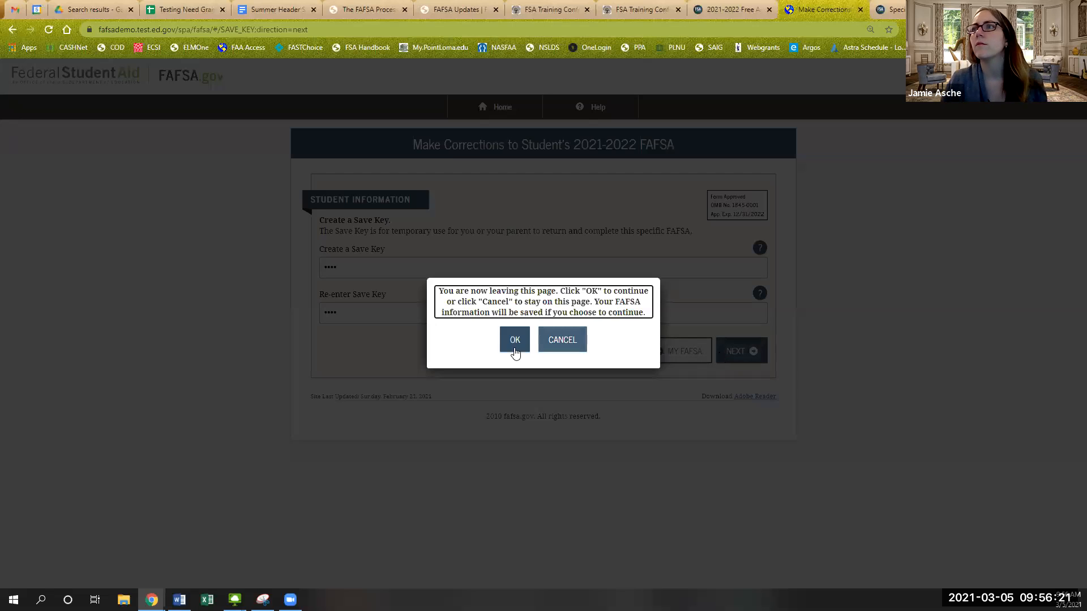
pyautogui.click(514, 349)
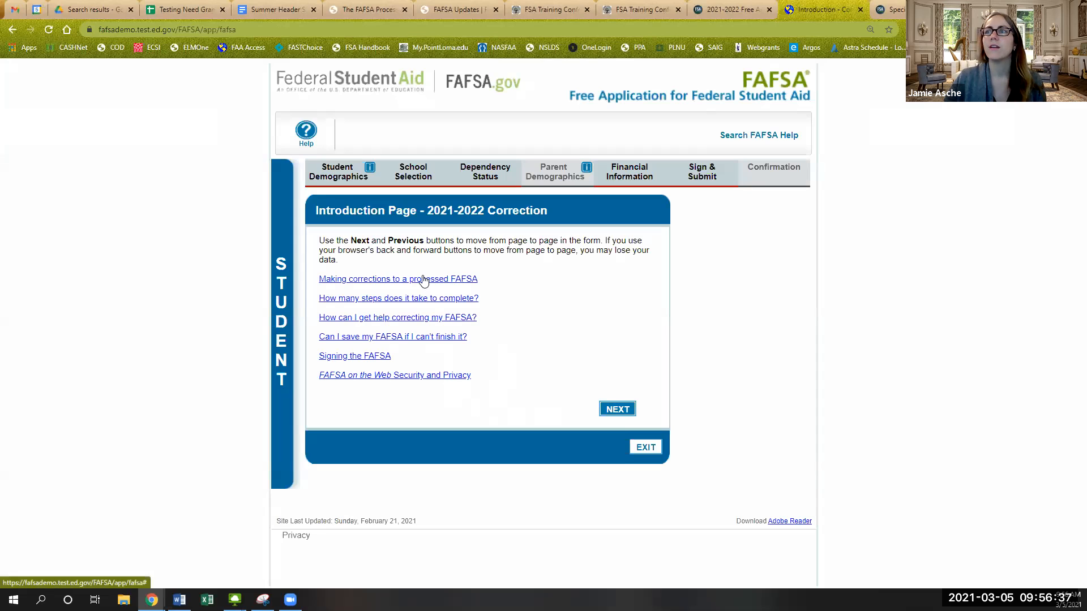
pyautogui.click(624, 413)
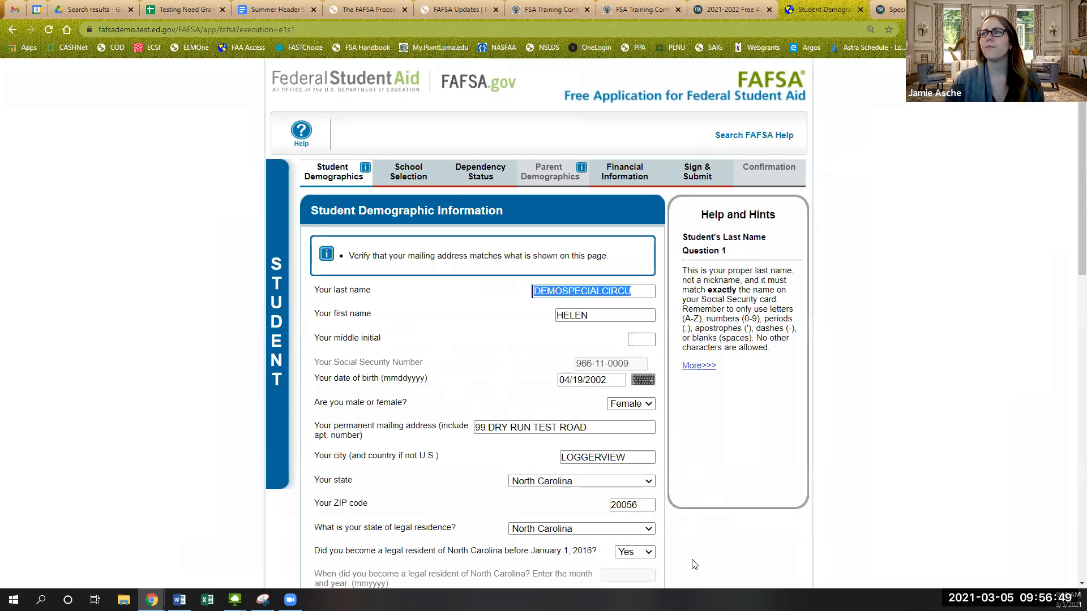
# - Review the prefilled Student Demographic Information and continue
pyautogui.click(704, 555)
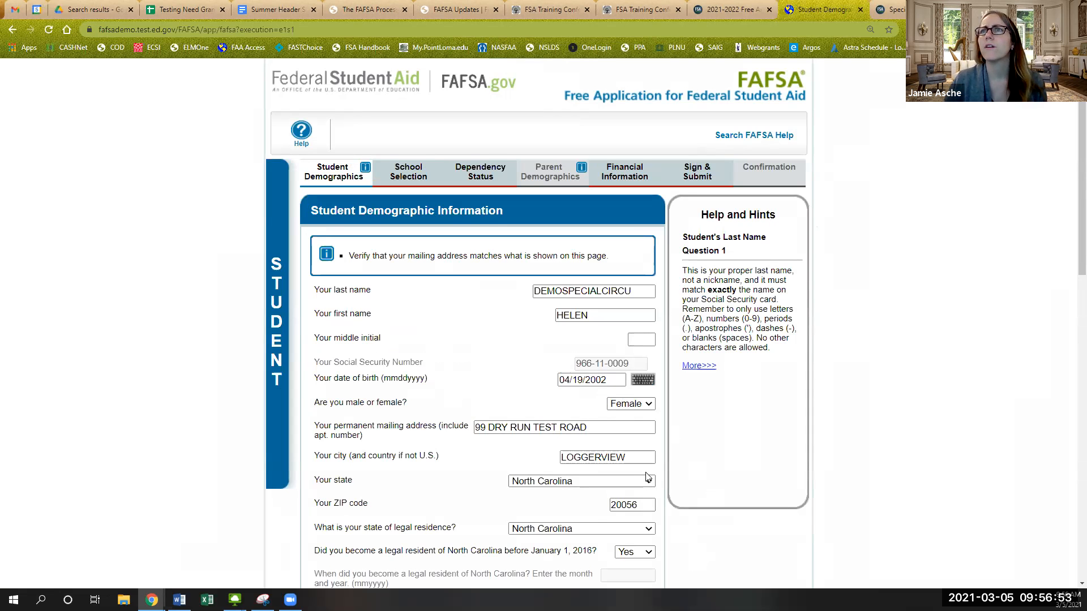
pyautogui.scroll(-3, 645, 476)
pyautogui.scroll(-7, 644, 474)
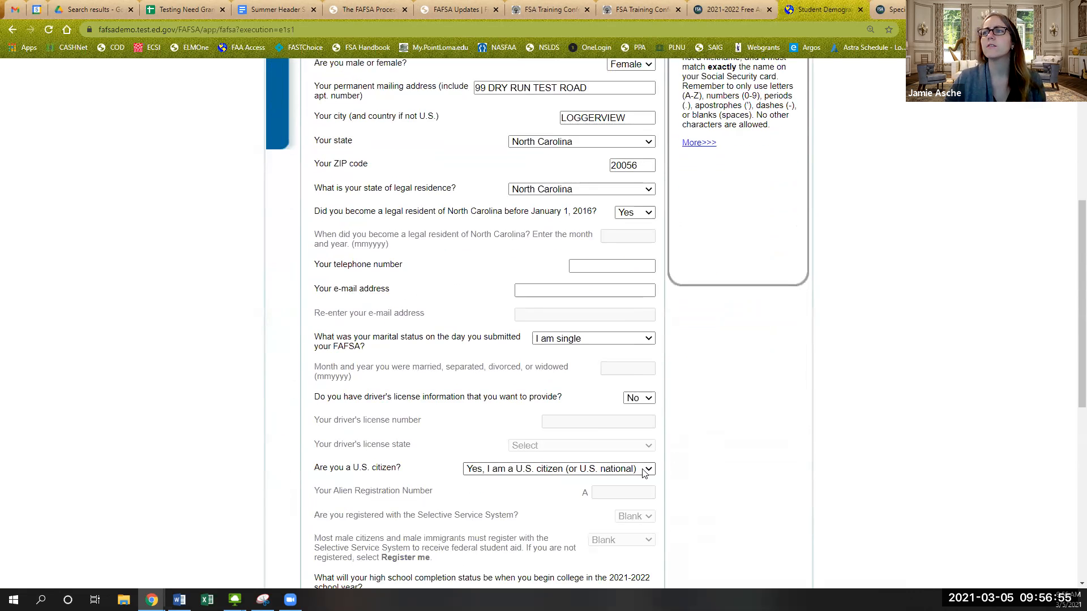
pyautogui.scroll(-4, 644, 473)
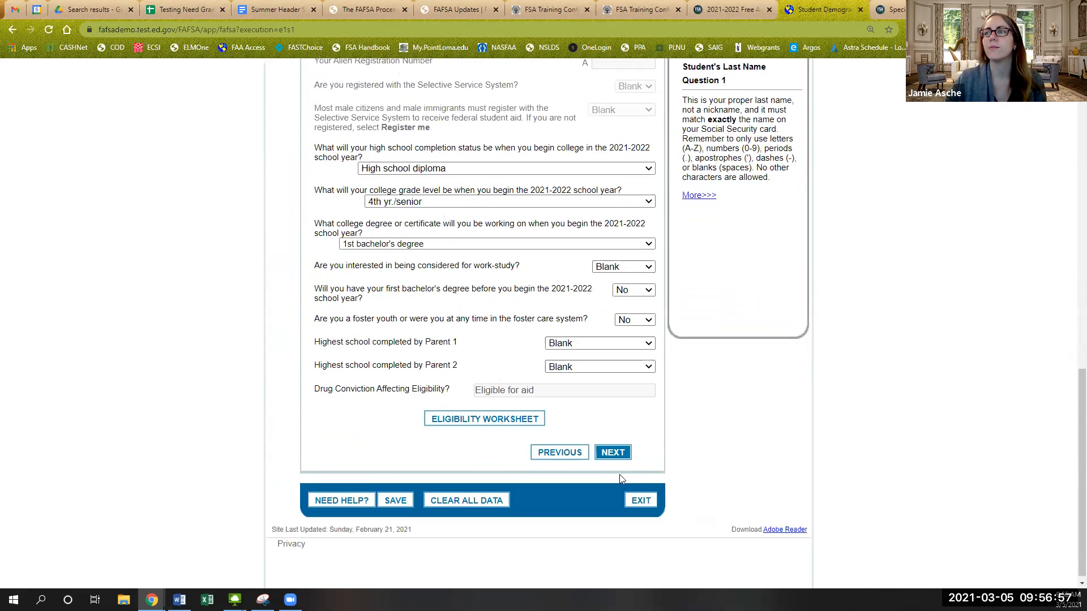
pyautogui.click(610, 453)
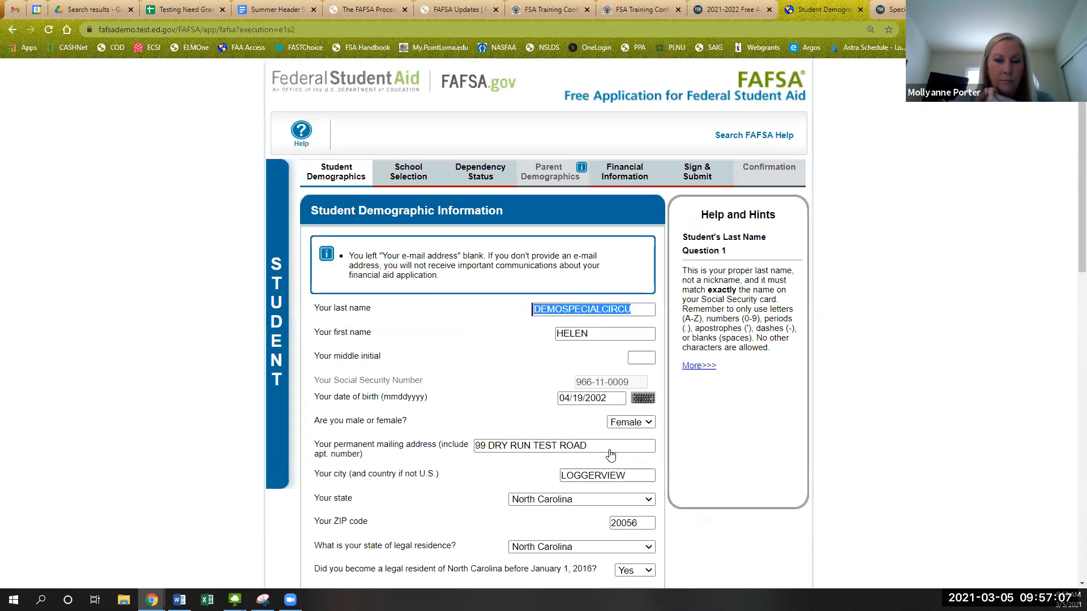
# - Enter the student's e-mail address, fixing the '.edu' typo, and continue
pyautogui.scroll(-2, 610, 455)
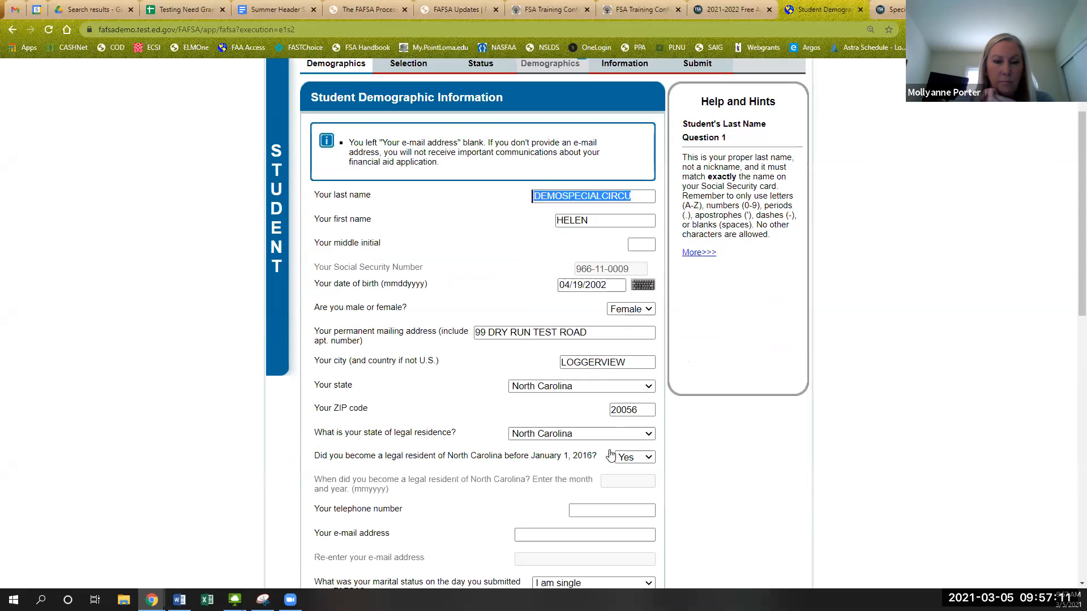
pyautogui.scroll(-1, 566, 498)
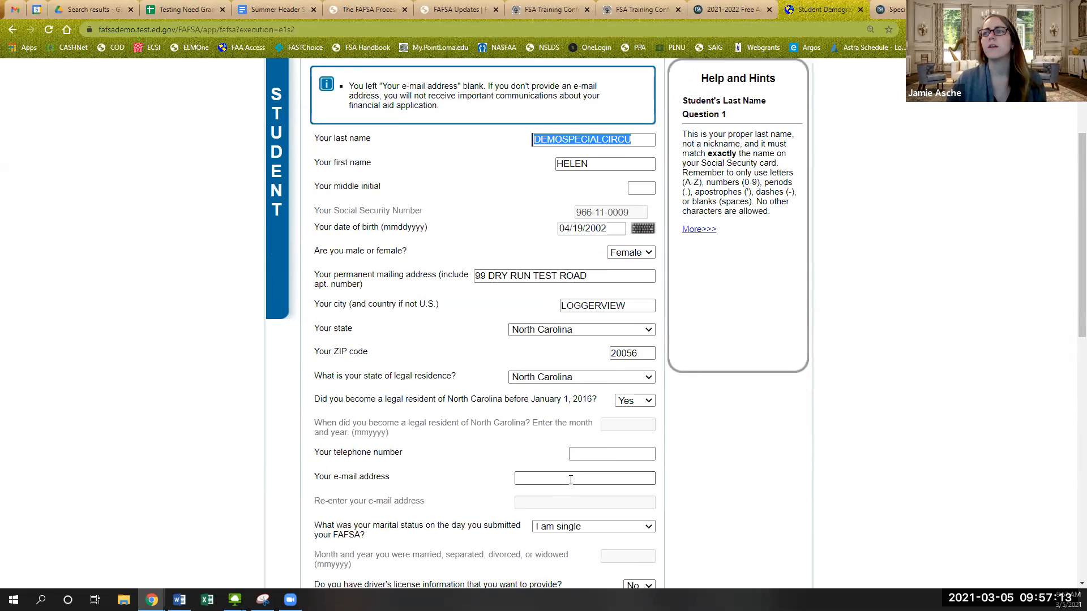
pyautogui.click(570, 480)
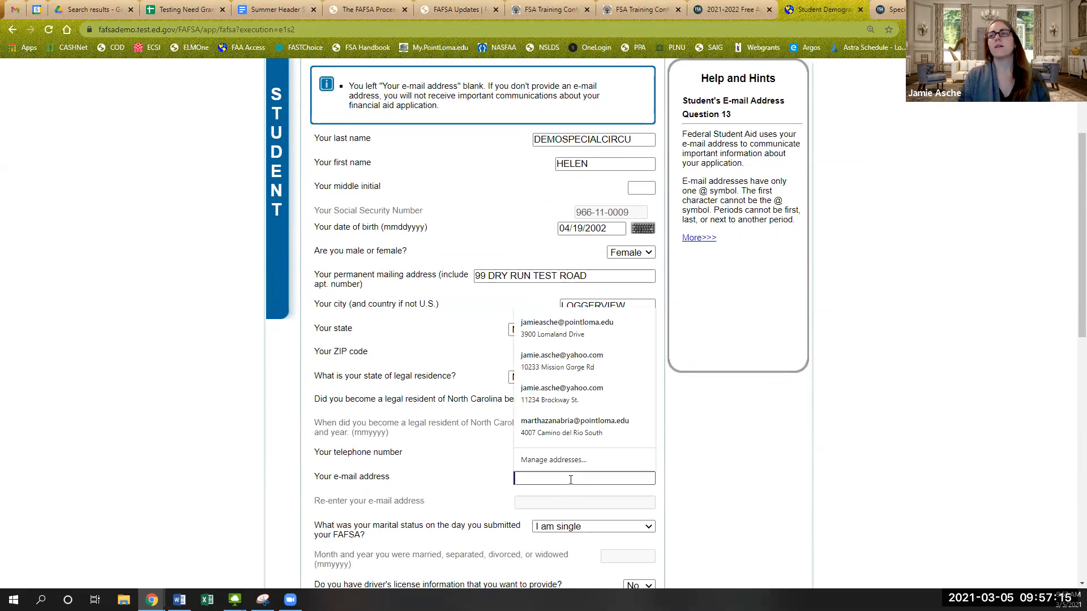
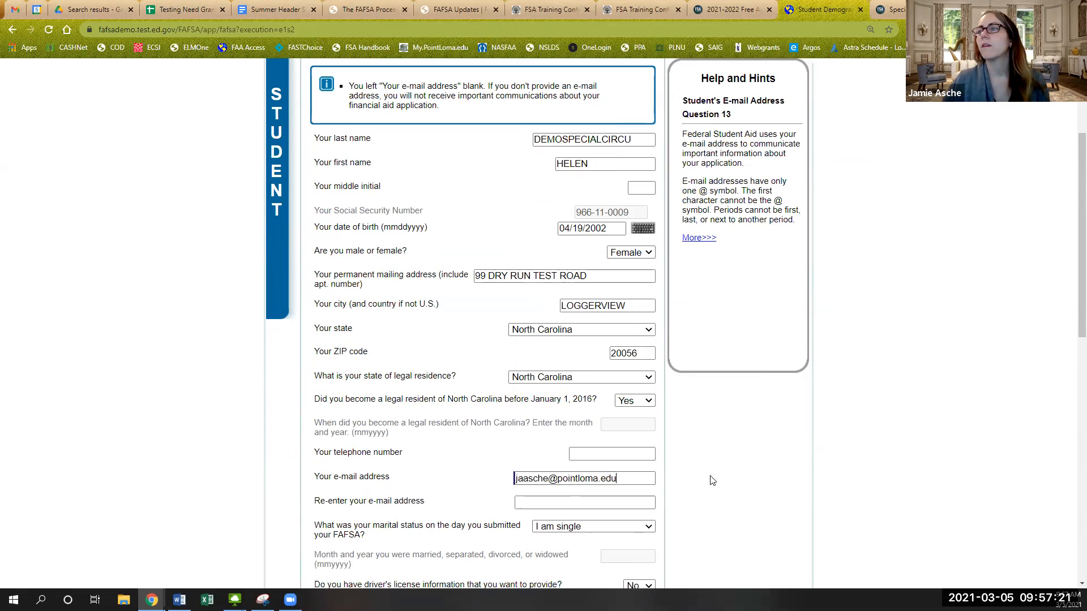
pyautogui.scroll(-11, 708, 482)
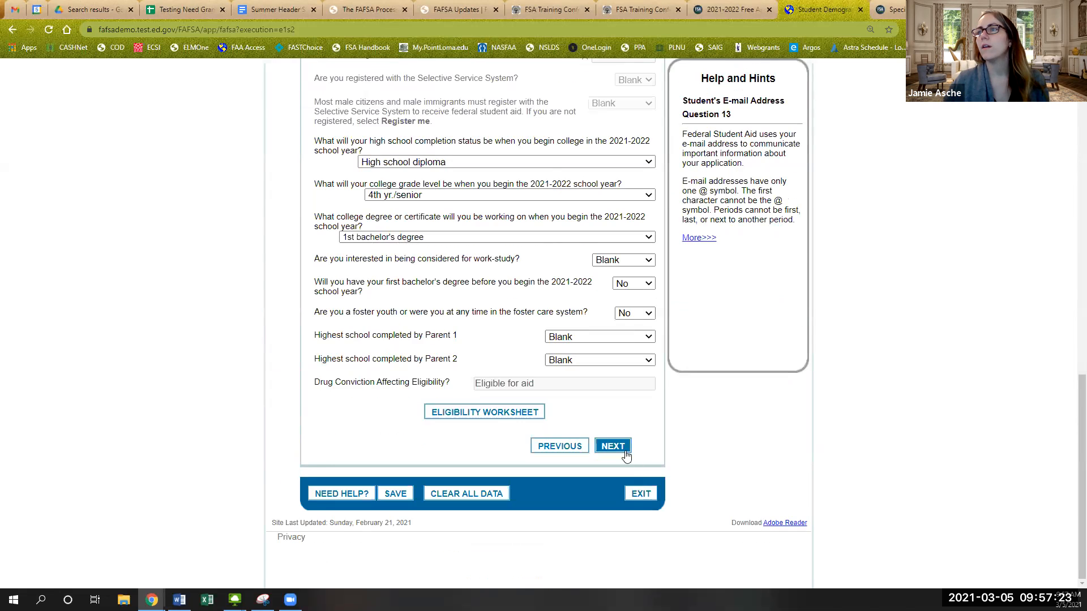
pyautogui.click(625, 451)
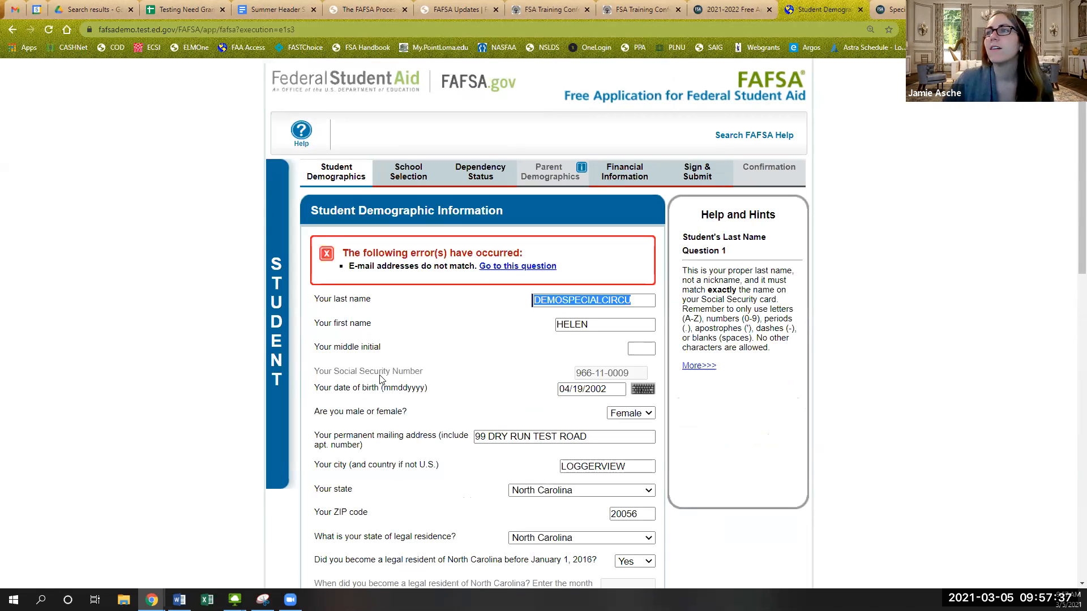
# - Re-enter the student's e-mail address to match the first and save the demographics page
pyautogui.click(500, 387)
pyautogui.scroll(-4, 499, 387)
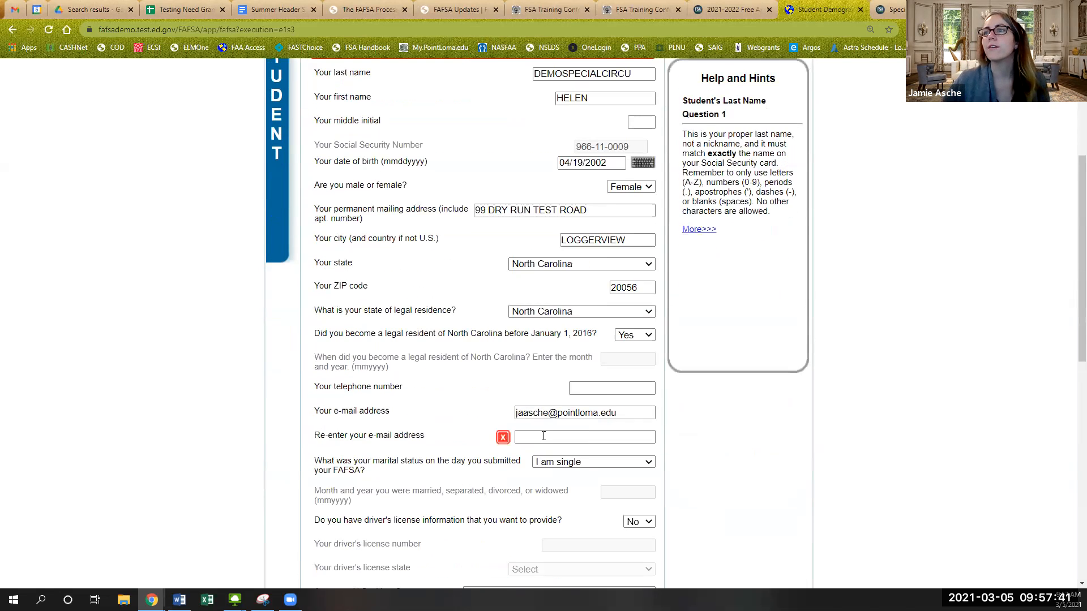
pyautogui.click(544, 437)
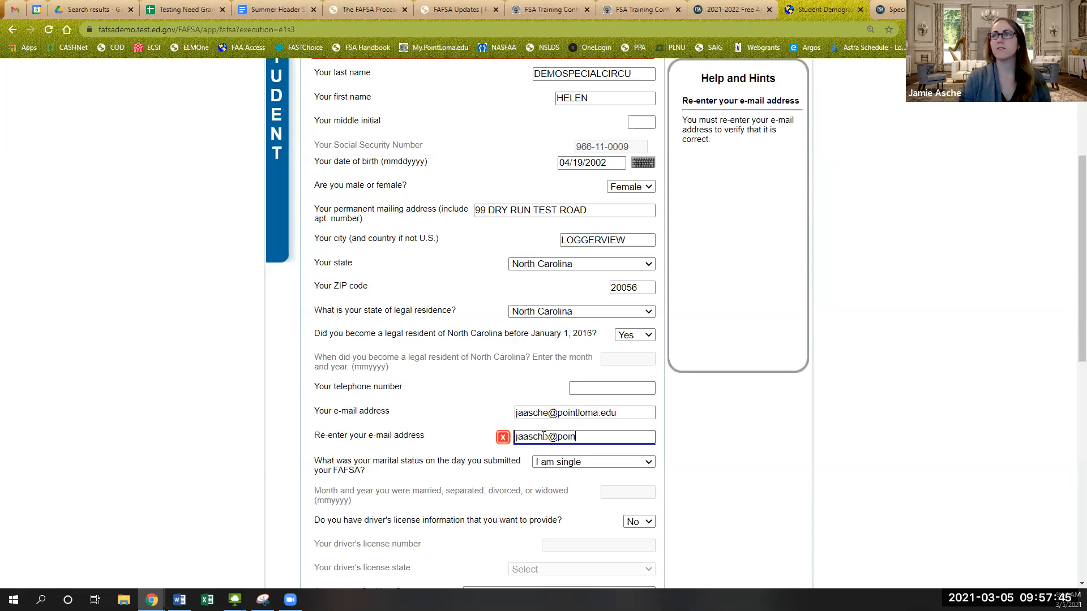
pyautogui.click(680, 427)
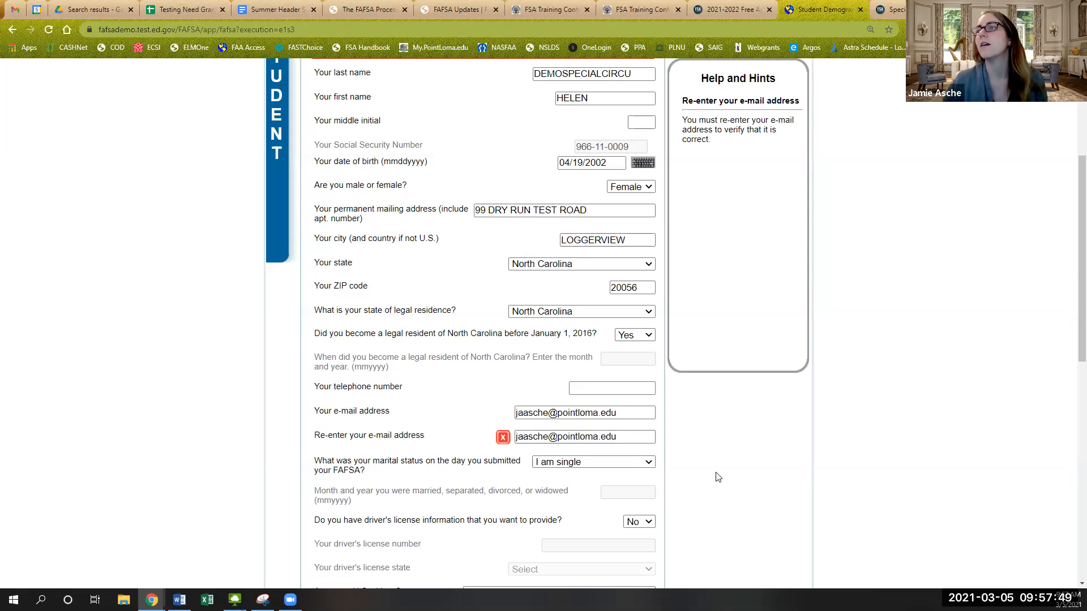
pyautogui.scroll(-10, 718, 479)
pyautogui.click(613, 446)
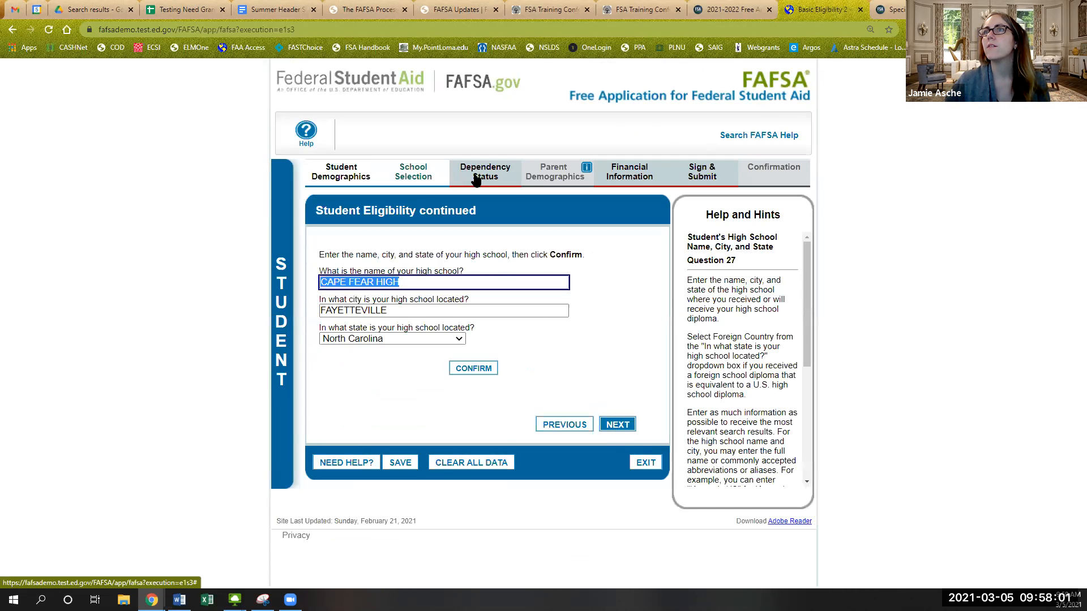
# - In Financial Information, answer the parental-information question and continue to the IRS-transferred 2019 tax data
pyautogui.click(640, 173)
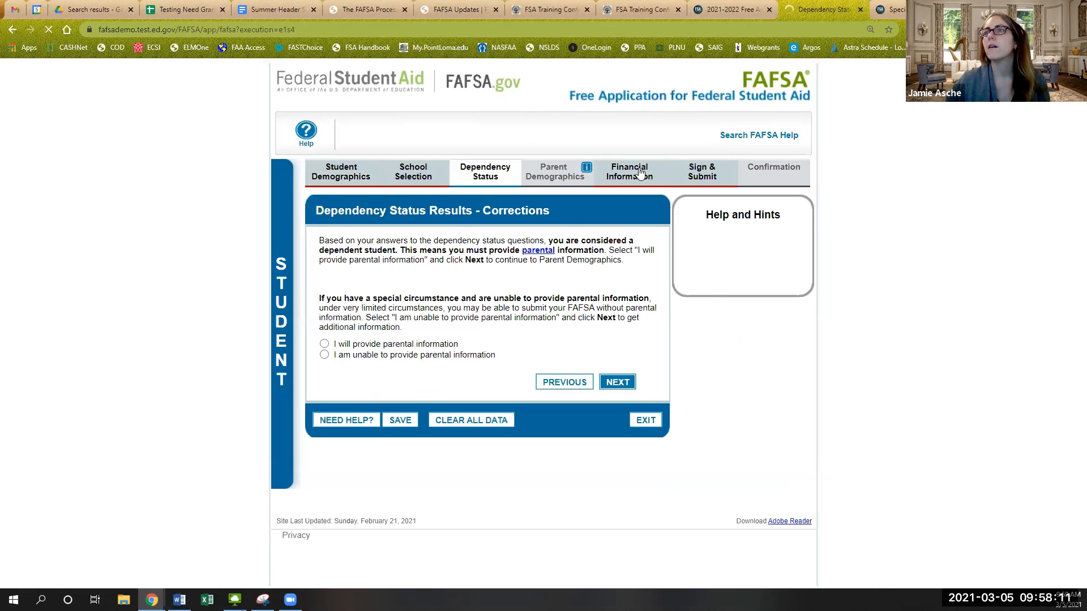
pyautogui.click(325, 357)
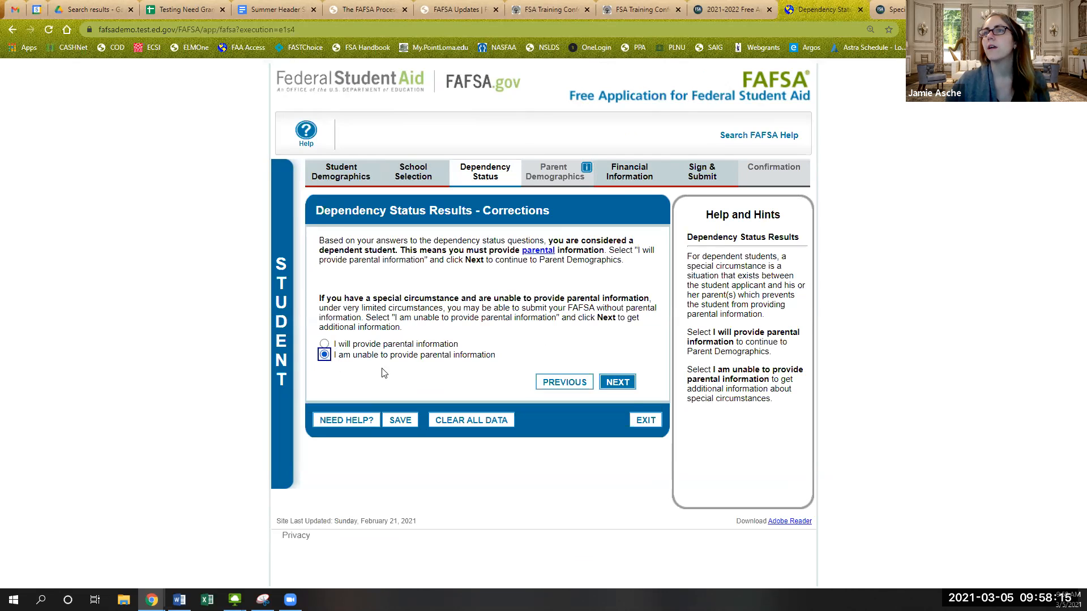
pyautogui.click(324, 344)
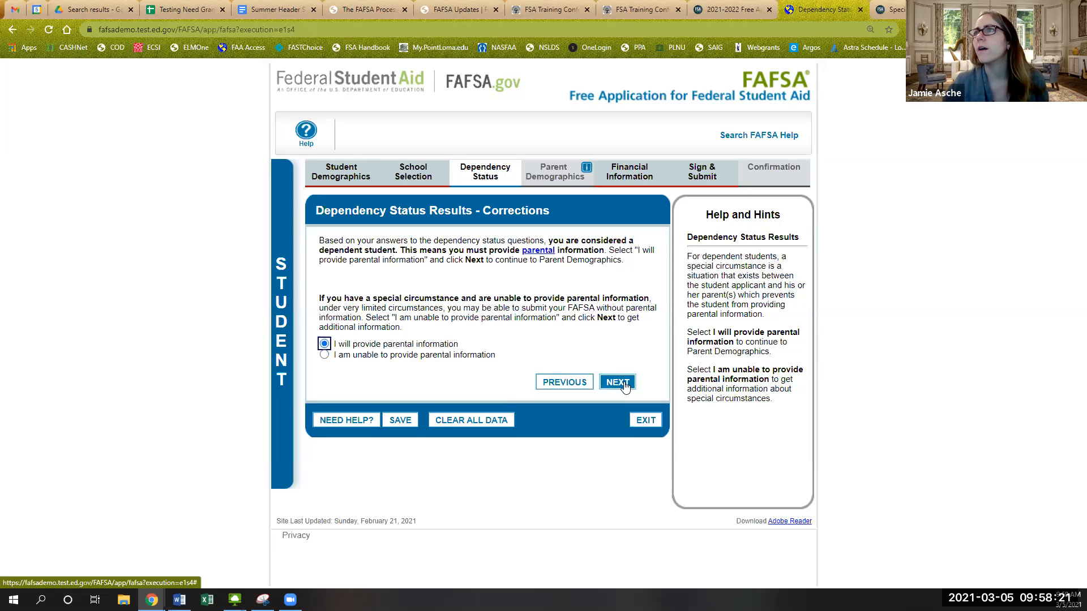
pyautogui.click(324, 356)
pyautogui.click(633, 383)
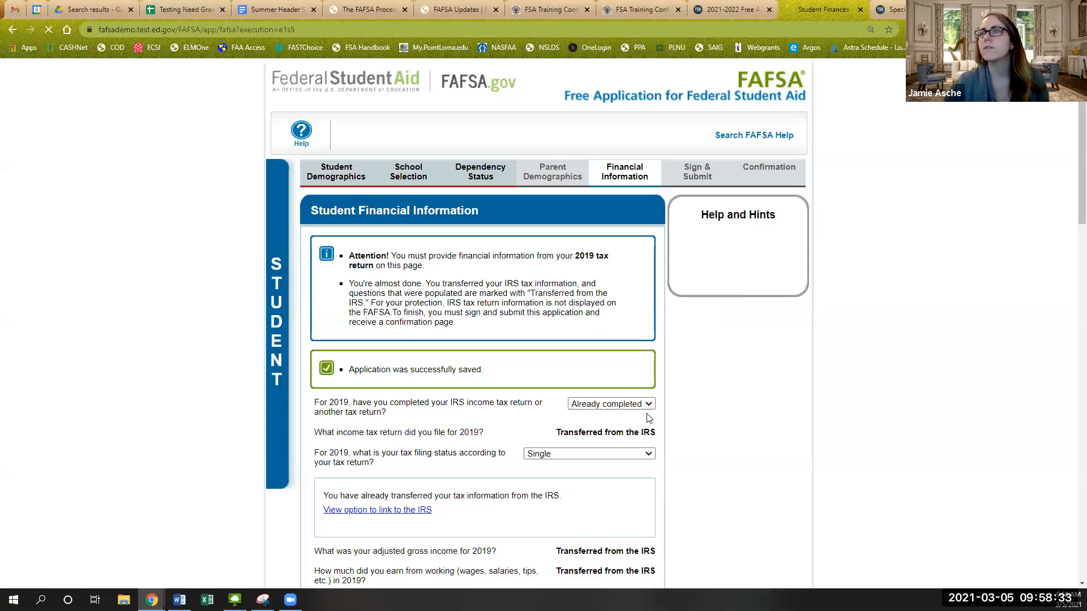
# - Enter 2500 for tax-deferred pension and retirement payments under 2019 Untaxed Income and save
pyautogui.scroll(-3, 606, 475)
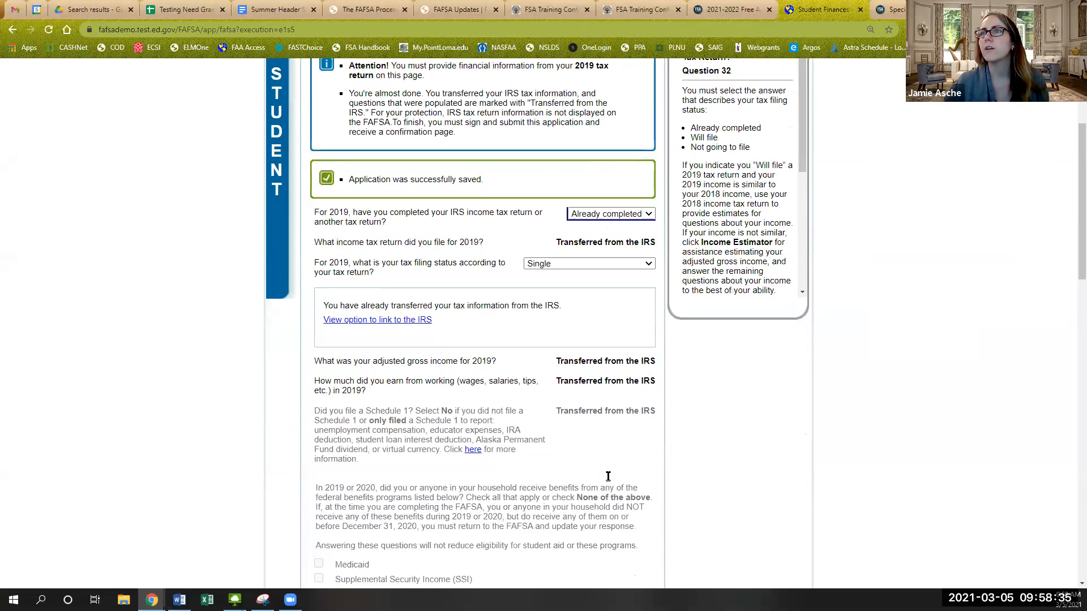
pyautogui.scroll(-1, 603, 473)
pyautogui.scroll(-6, 597, 471)
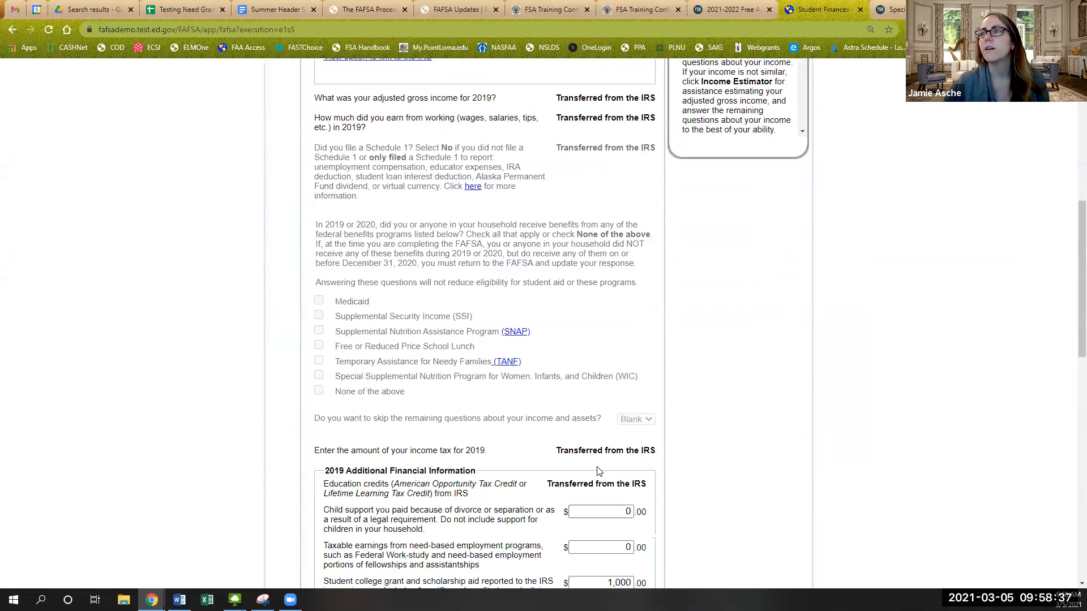
pyautogui.scroll(-2, 597, 471)
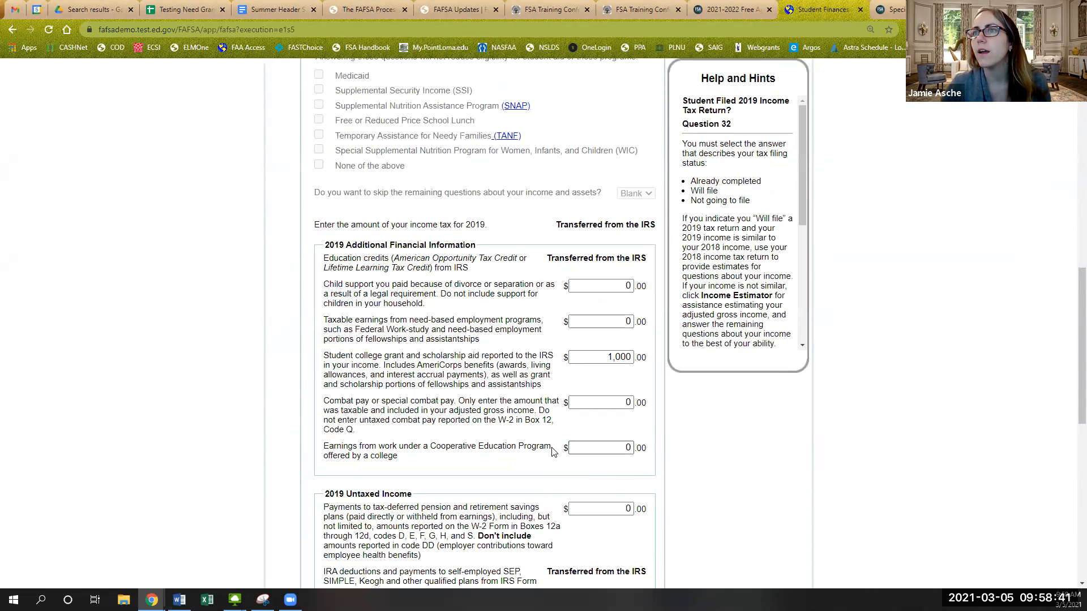
pyautogui.scroll(-2, 549, 454)
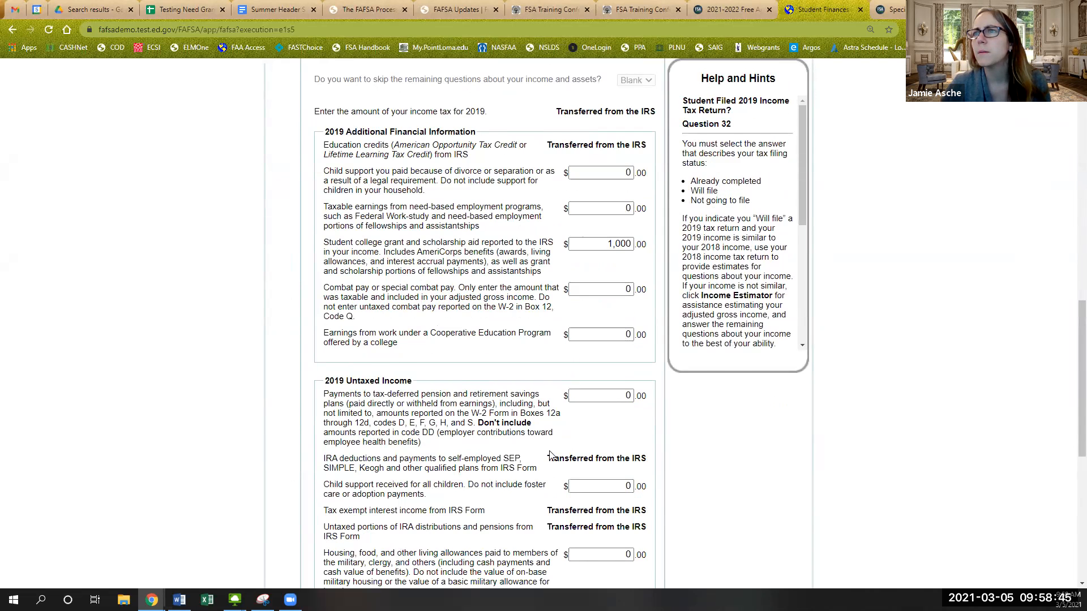
pyautogui.scroll(1, 549, 454)
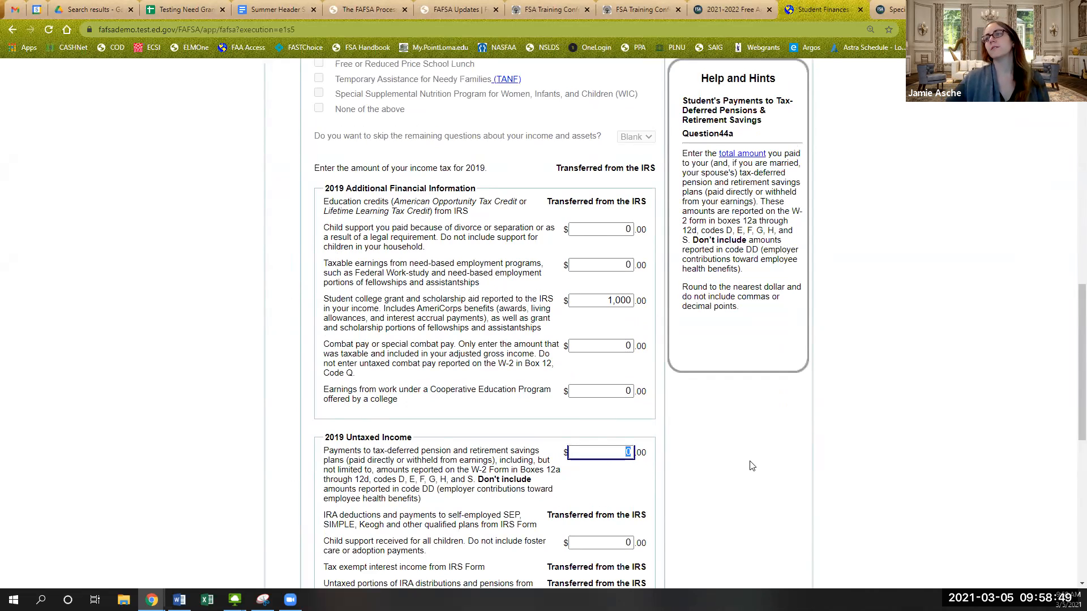
pyautogui.write('2500')
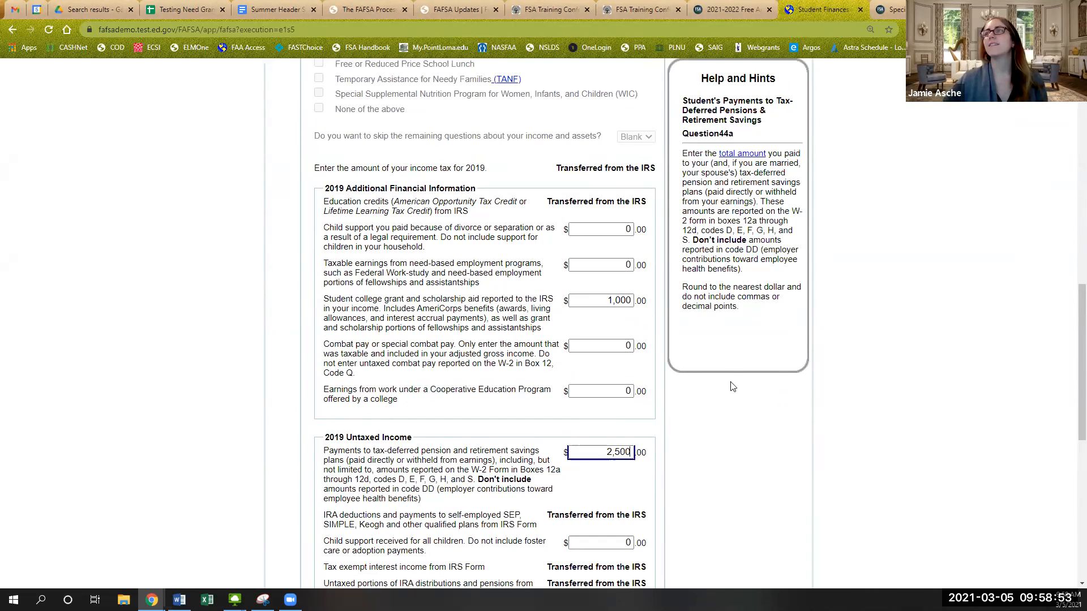
pyautogui.click(731, 433)
pyautogui.scroll(-8, 731, 433)
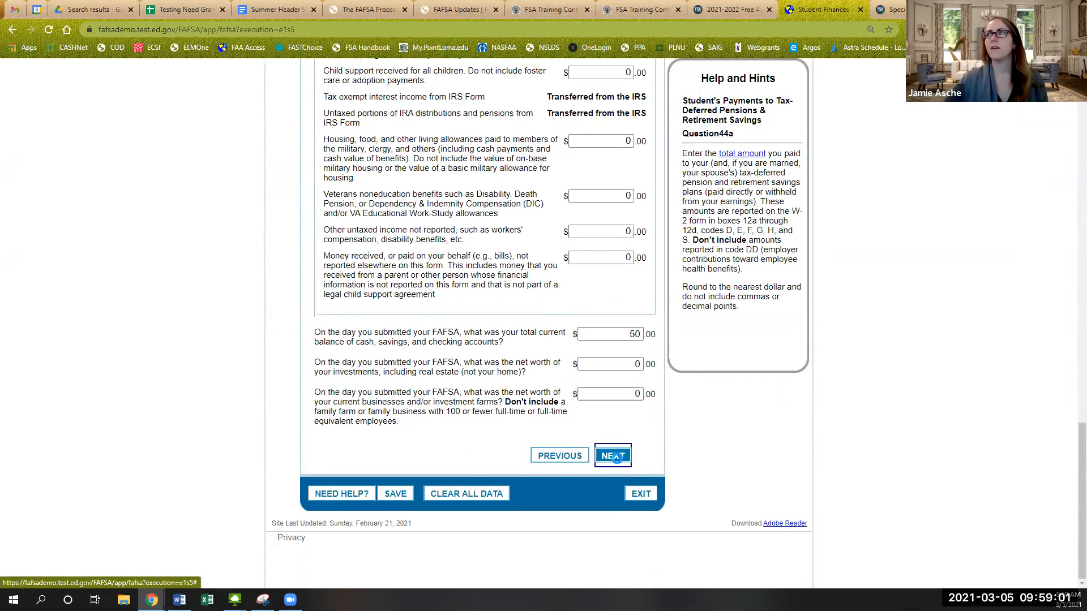
pyautogui.click(614, 457)
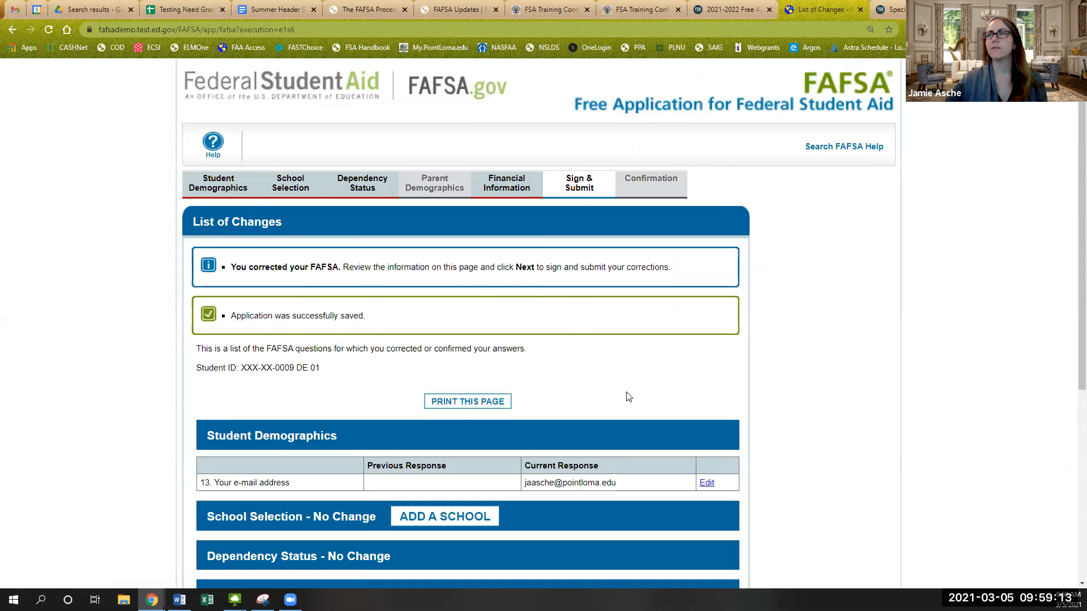
# - Accept the List of Changes, agree to the student terms, and submit the corrected FAFSA
pyautogui.scroll(-5, 628, 397)
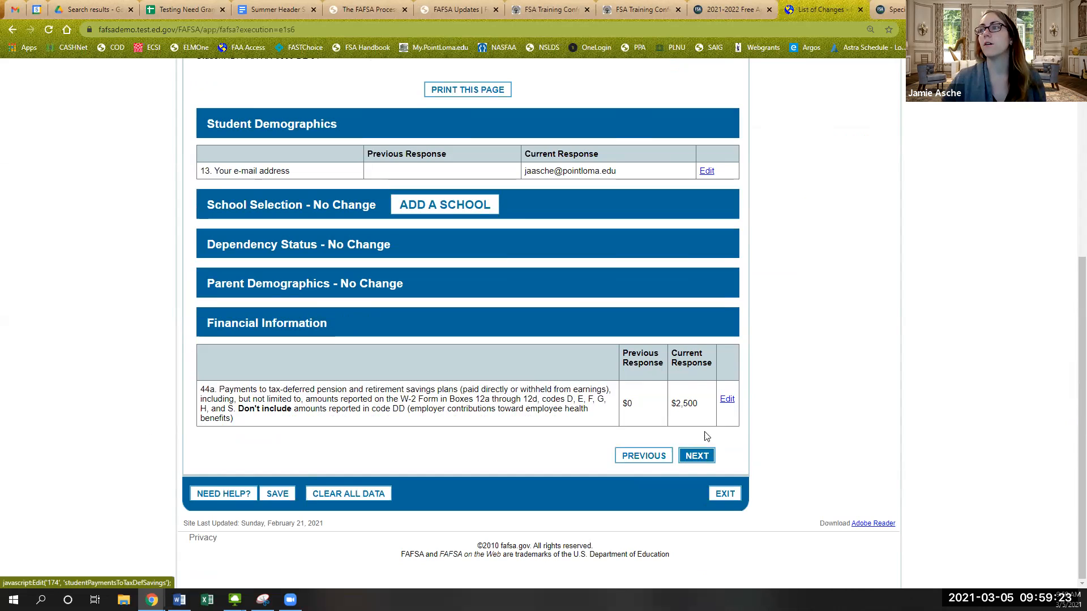
pyautogui.click(698, 457)
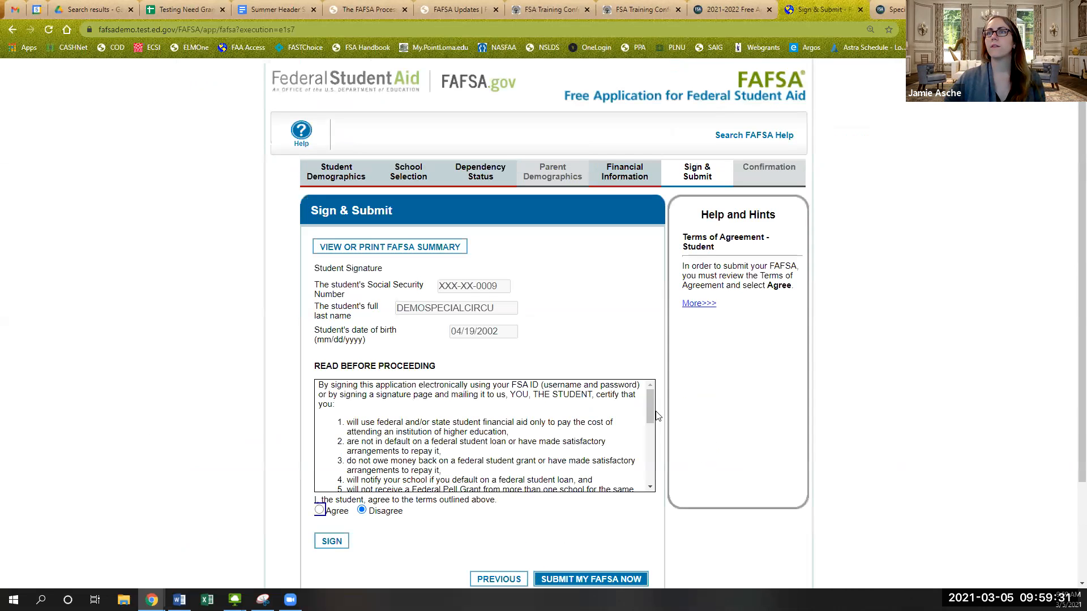
pyautogui.click(650, 415)
pyautogui.moveTo(650, 415); pyautogui.dragTo(650, 473)
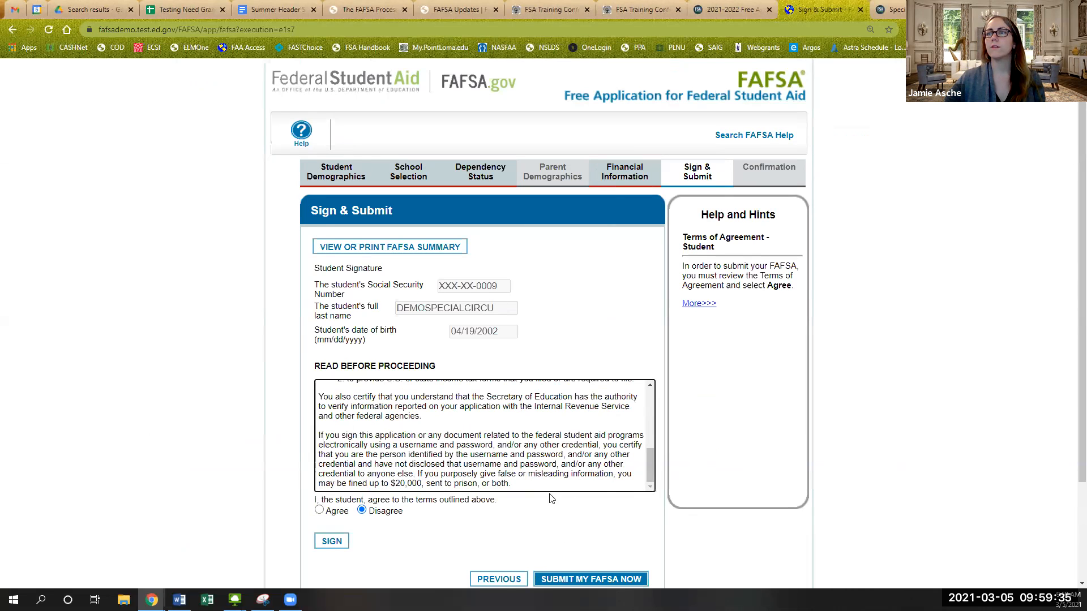
pyautogui.click(320, 510)
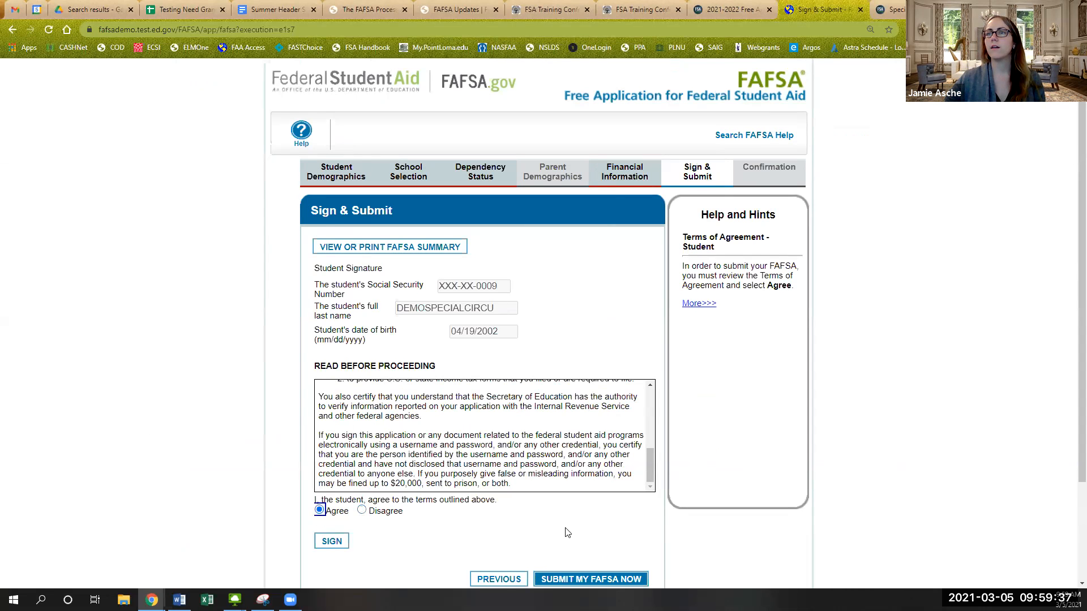
pyautogui.scroll(-2, 571, 510)
pyautogui.click(597, 465)
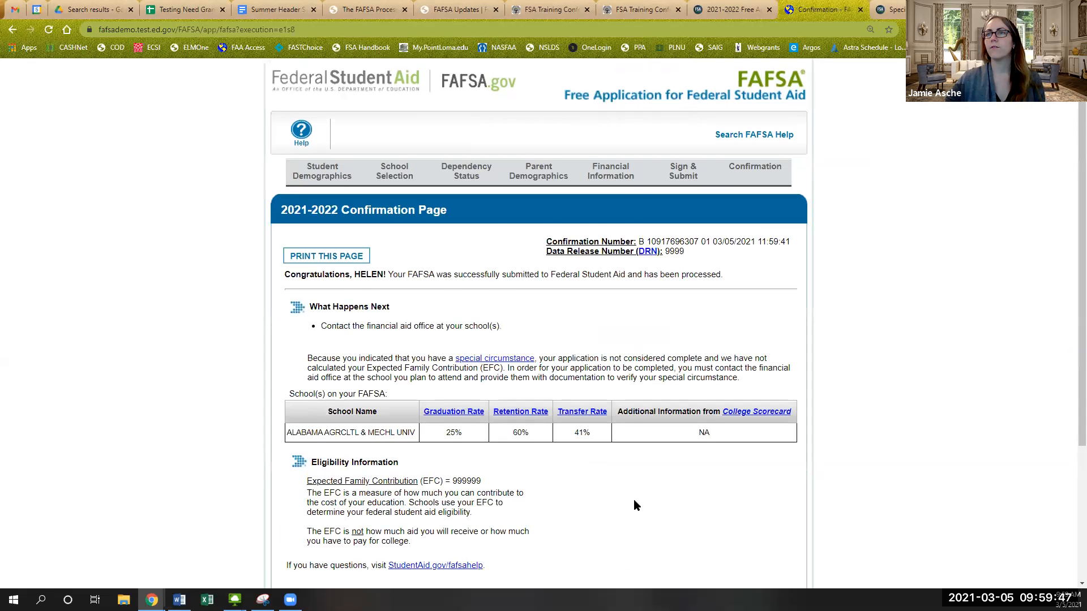
pyautogui.scroll(-1, 634, 500)
pyautogui.scroll(-2, 633, 499)
pyautogui.scroll(2, 633, 499)
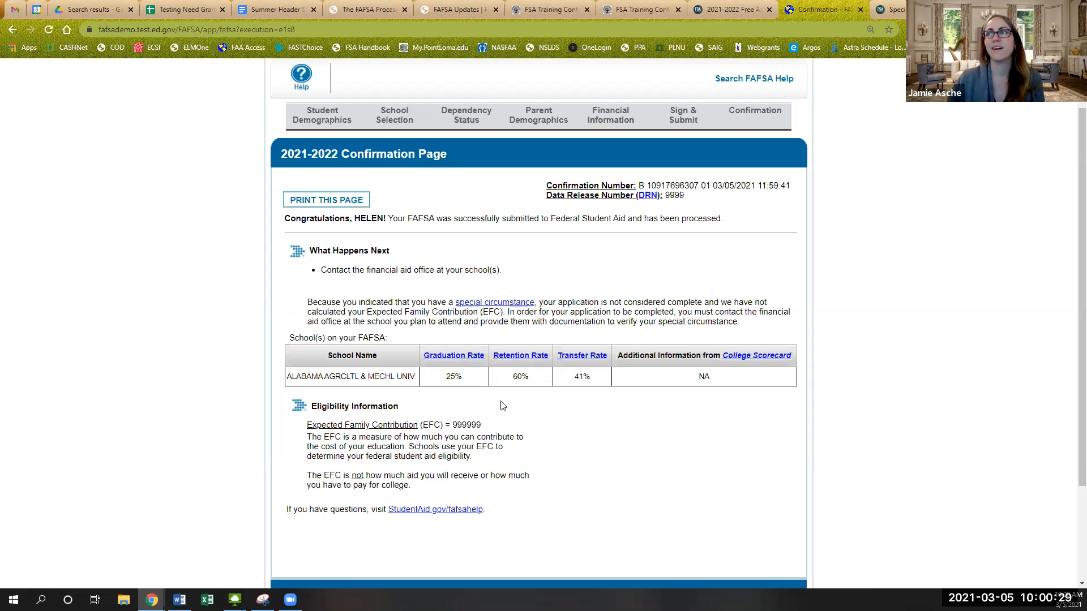
pyautogui.scroll(-1, 544, 444)
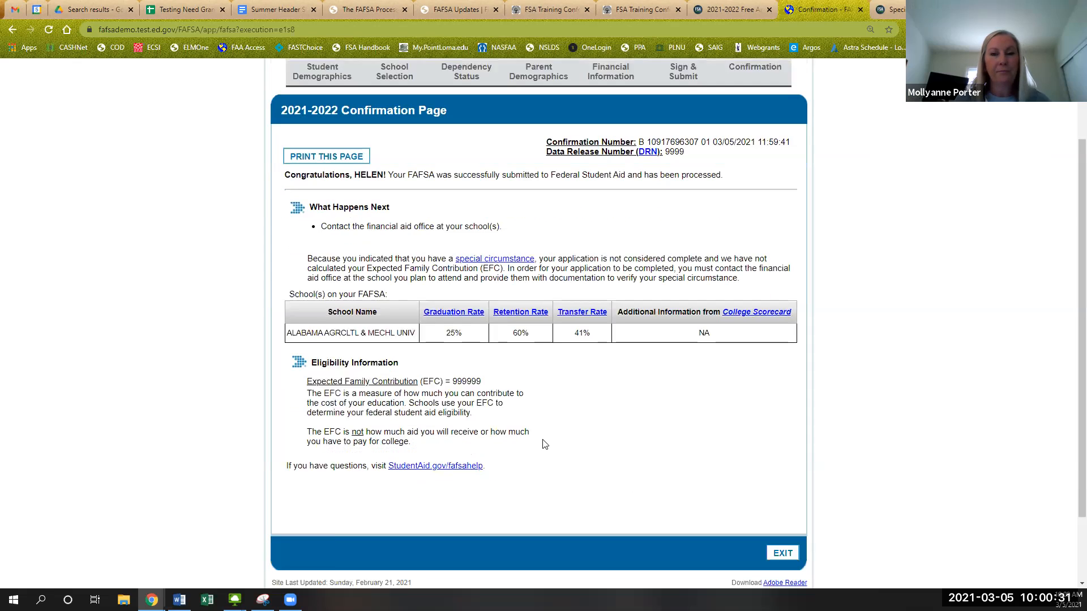